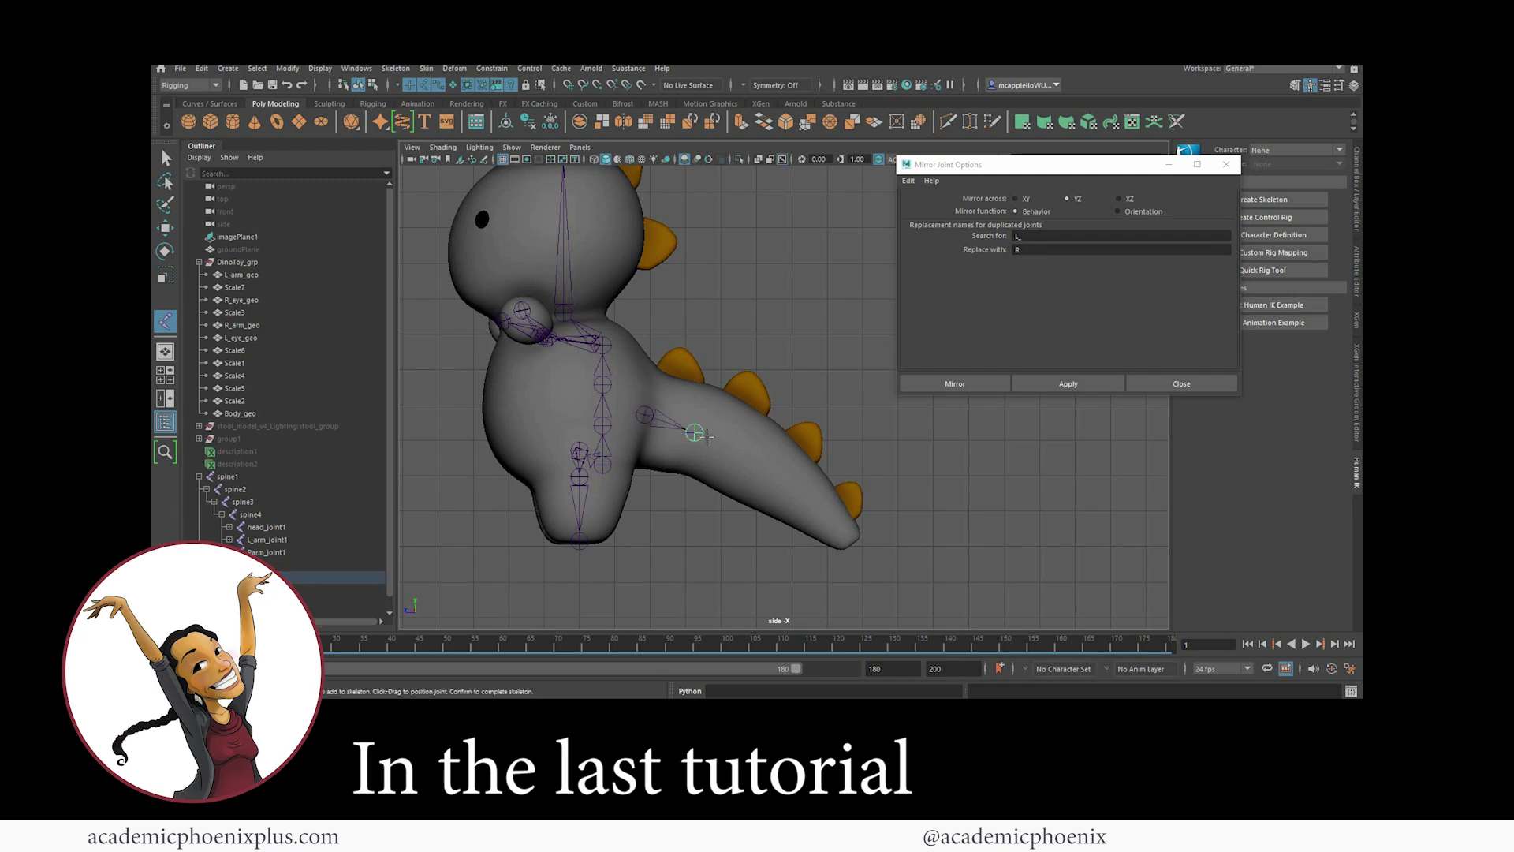
Finish the tail joint chain at the tail's tip, then select the base spine joint and the first tail joint.
{"action": "left_click", "coordinate": [851, 546]}
{"action": "key", "text": "Return"}
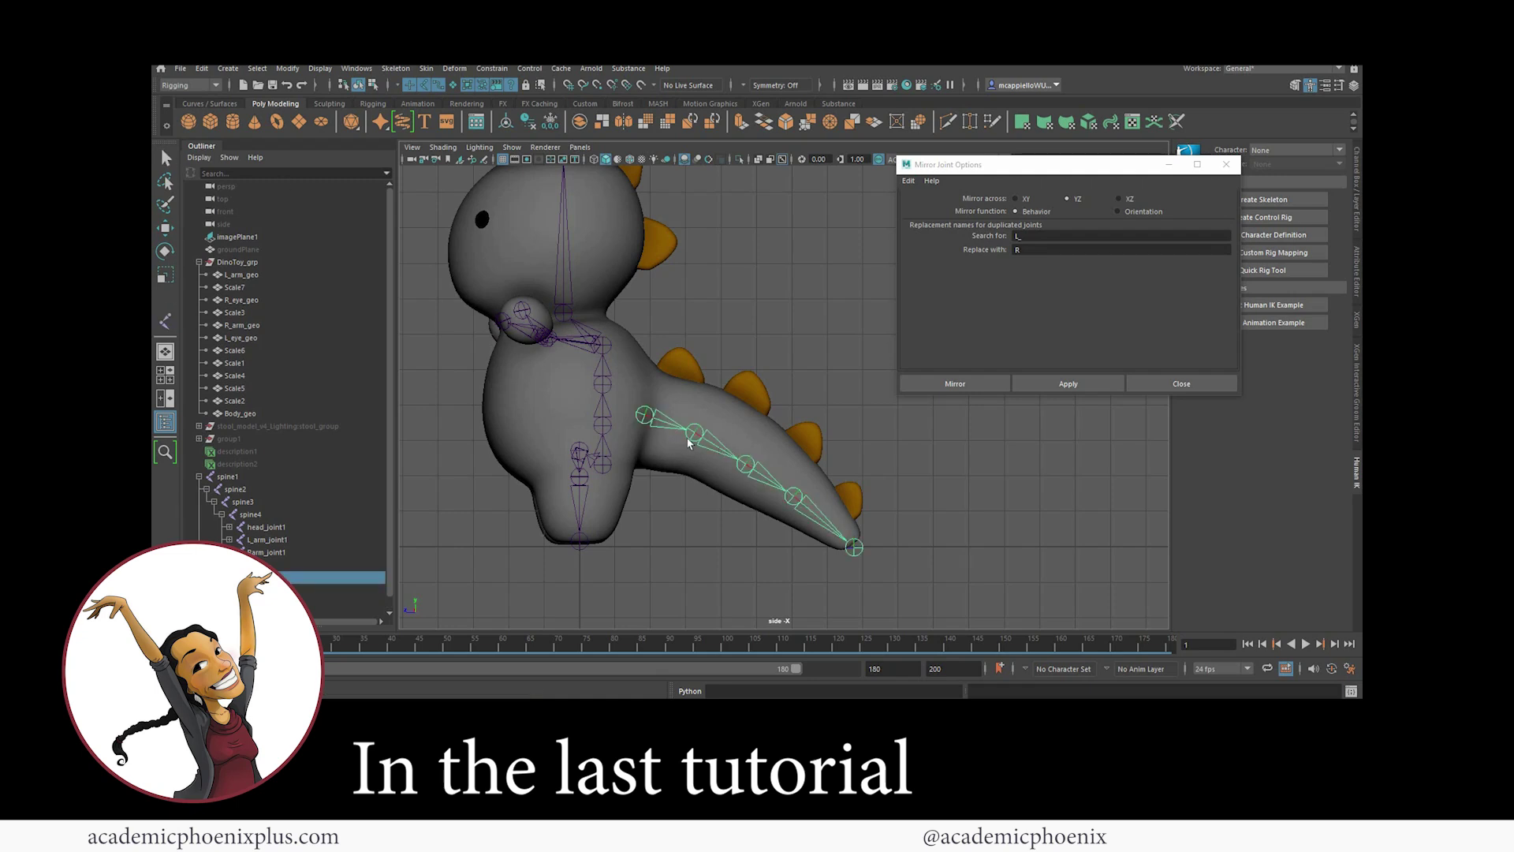
{"action": "left_click", "coordinate": [604, 465]}
{"action": "left_click", "coordinate": [641, 419], "text": "shift"}
{"action": "left_click", "coordinate": [667, 474]}
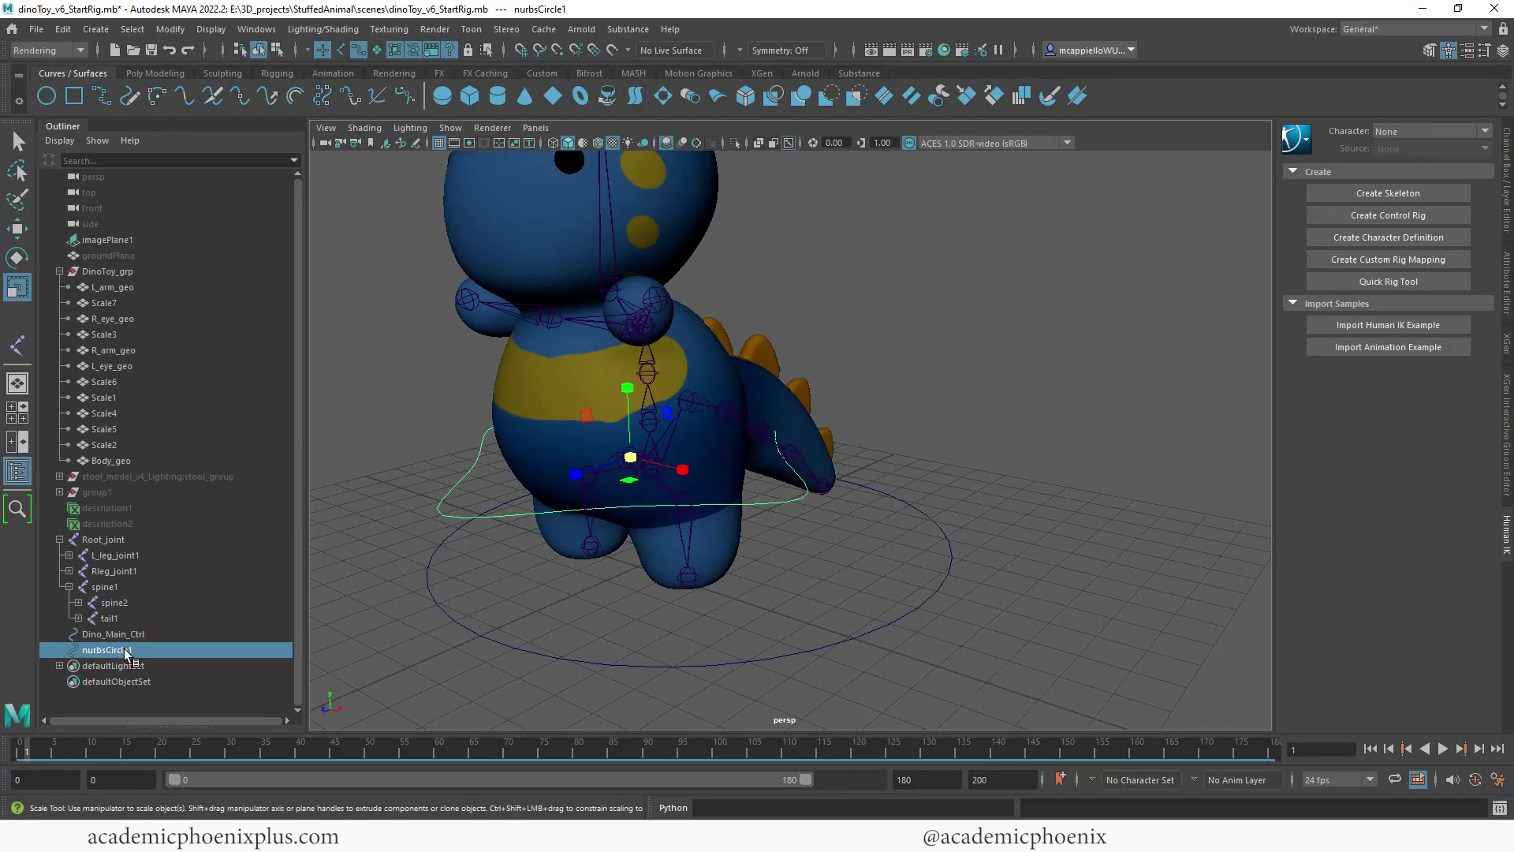
Rename the pelvis-level control curve nurbsCircle1 as root_ctrl.
{"action": "double_click", "coordinate": [126, 649]}
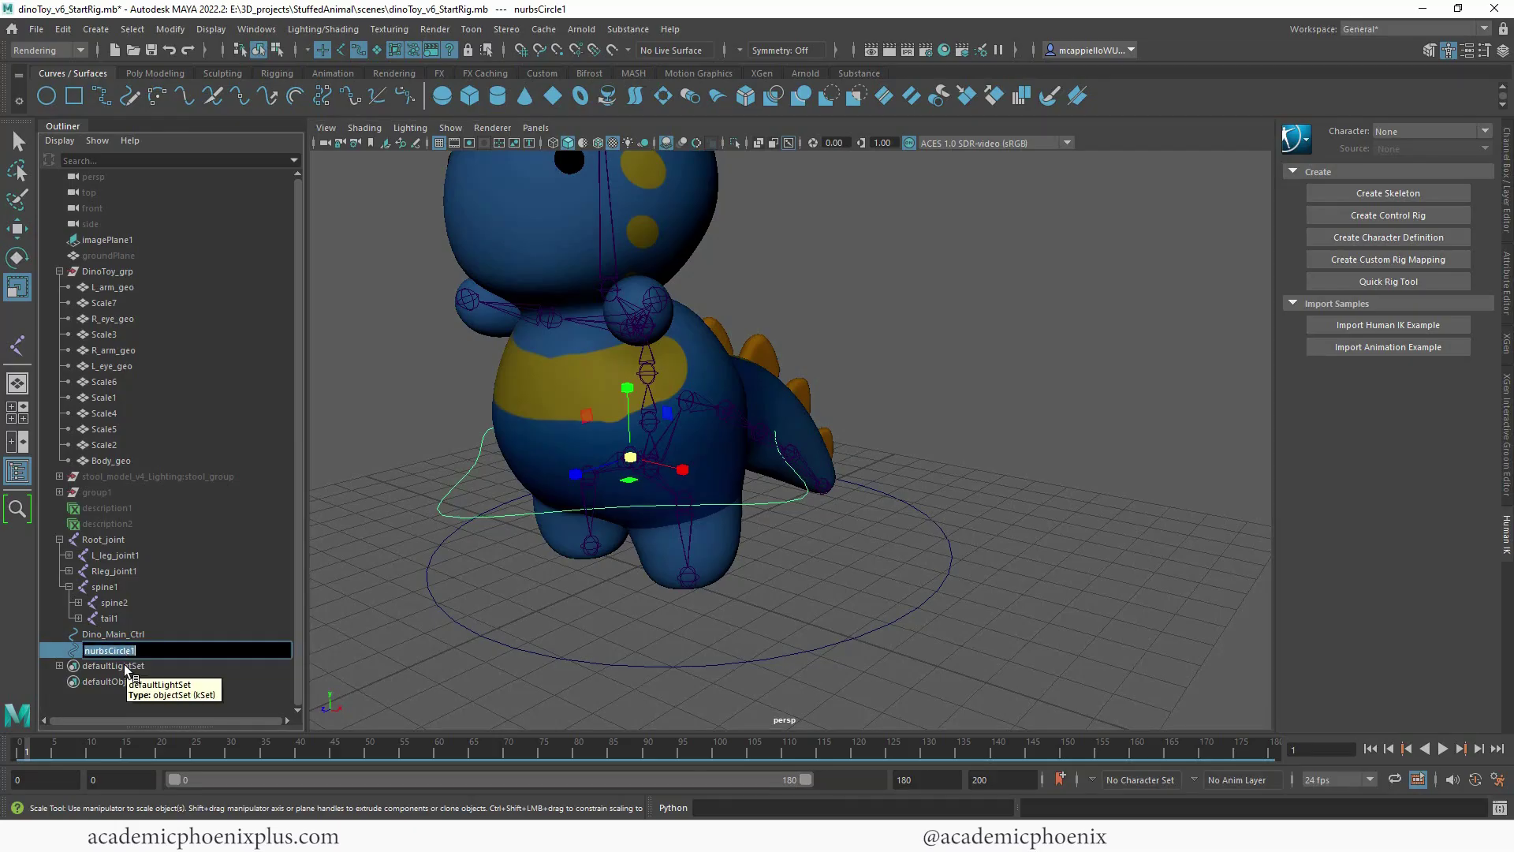
{"action": "type", "text": "root cto"}
{"action": "key", "text": "BackSpace"}
{"action": "type", "text": "rl"}
{"action": "key", "text": "Return"}
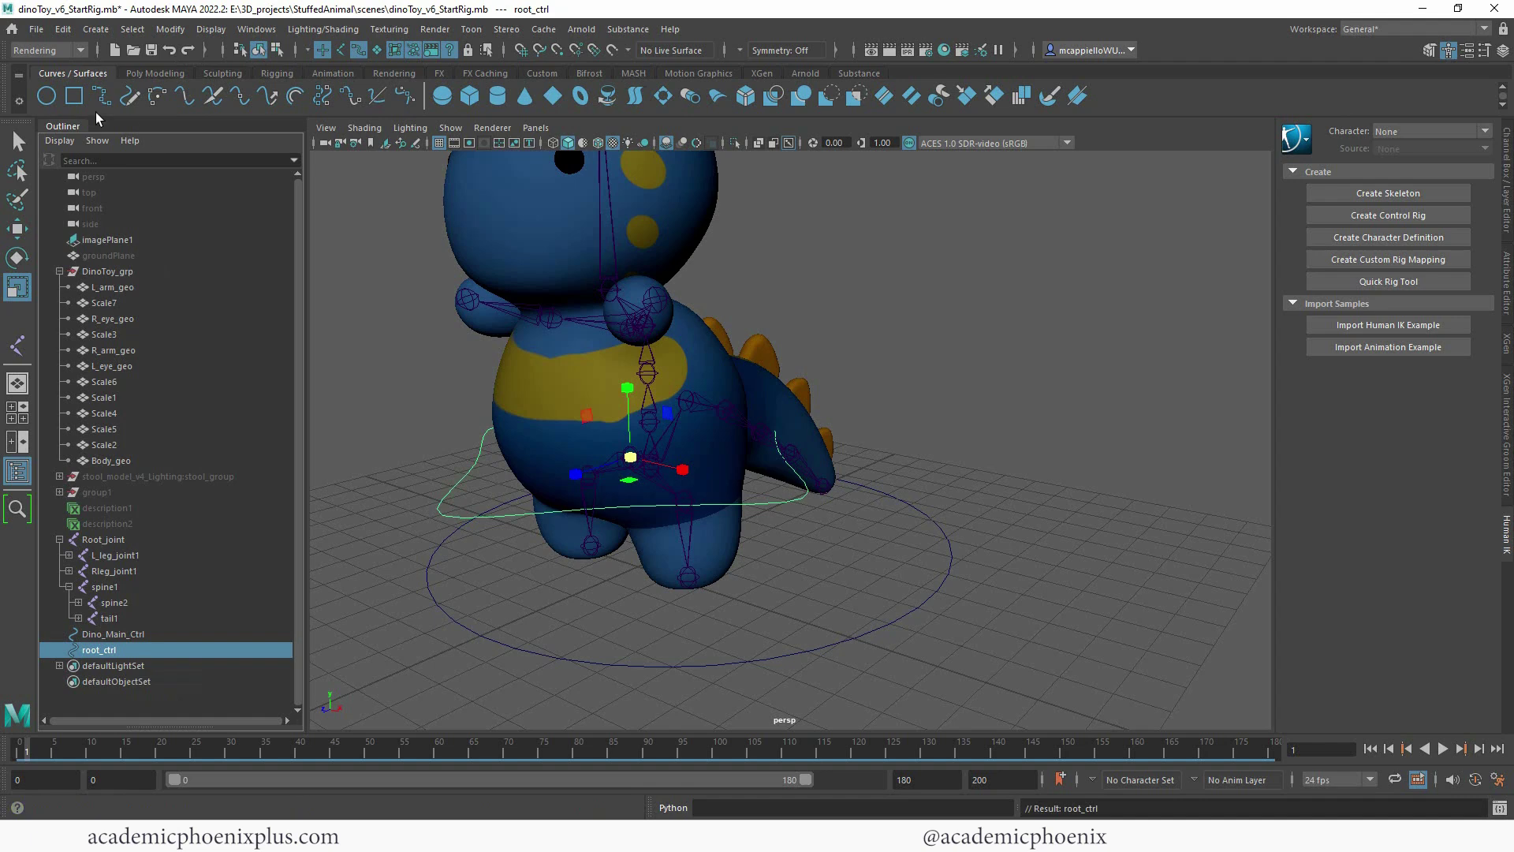
Create a NURBS circle, raise it about 3 cm to belly height and scale it up around the torso.
{"action": "left_click", "coordinate": [50, 98]}
{"action": "left_click_drag", "start_coordinate": [781, 394], "coordinate": [721, 386], "text": "alt"}
{"action": "key", "text": "w"}
{"action": "left_click_drag", "start_coordinate": [603, 473], "coordinate": [617, 351]}
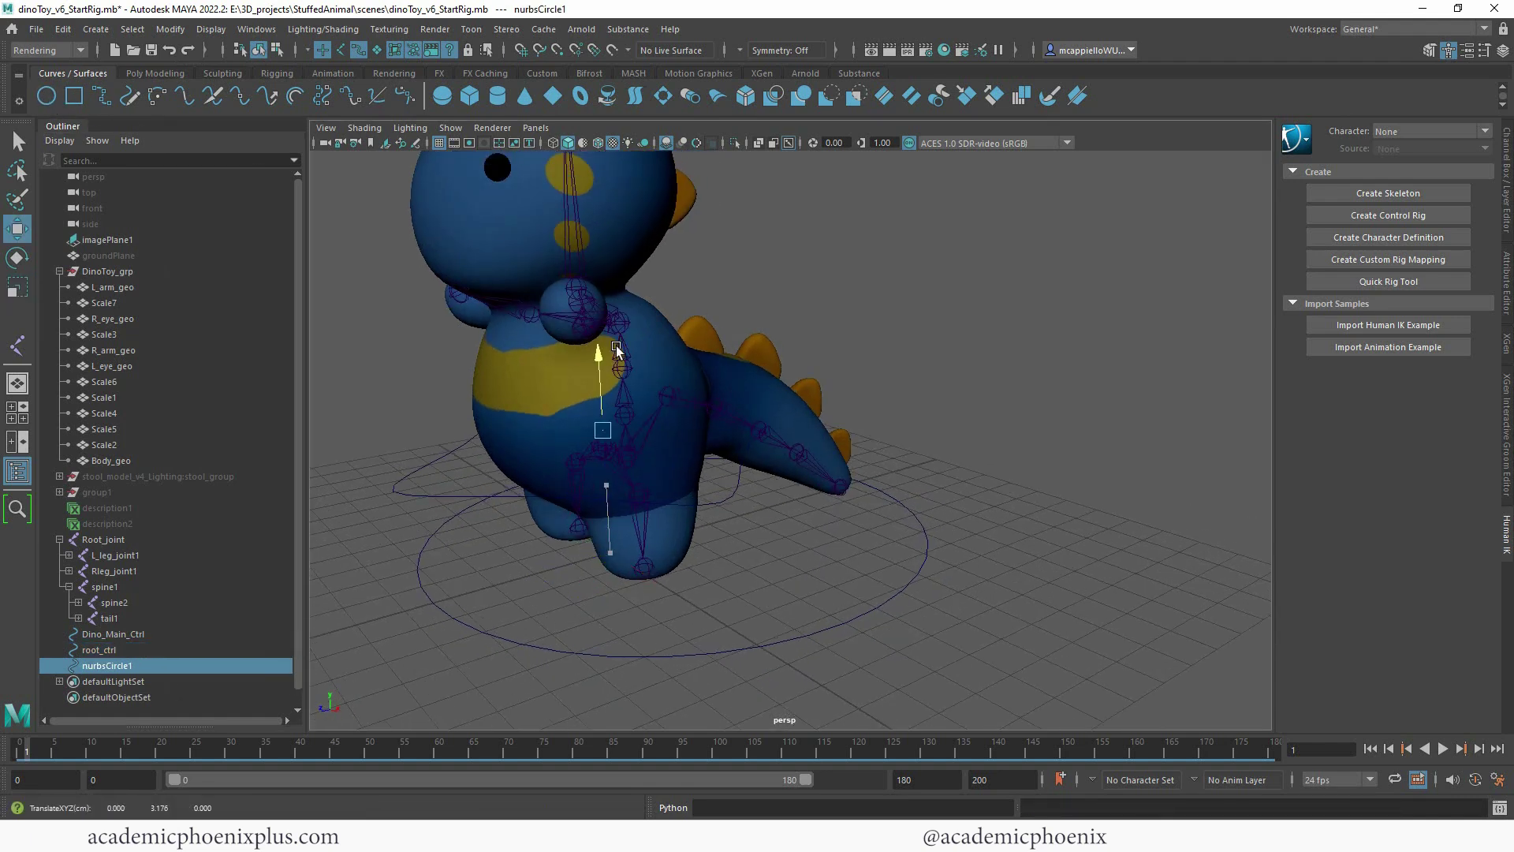
{"action": "scroll", "coordinate": [751, 344], "scroll_direction": "up", "scroll_amount": 6}
{"action": "key", "text": "r"}
{"action": "left_click_drag", "start_coordinate": [501, 418], "coordinate": [626, 423]}
{"action": "right_click_drag", "start_coordinate": [625, 422], "coordinate": [534, 362], "text": "alt"}
{"action": "middle_click_drag", "start_coordinate": [582, 395], "coordinate": [680, 369], "text": "alt"}
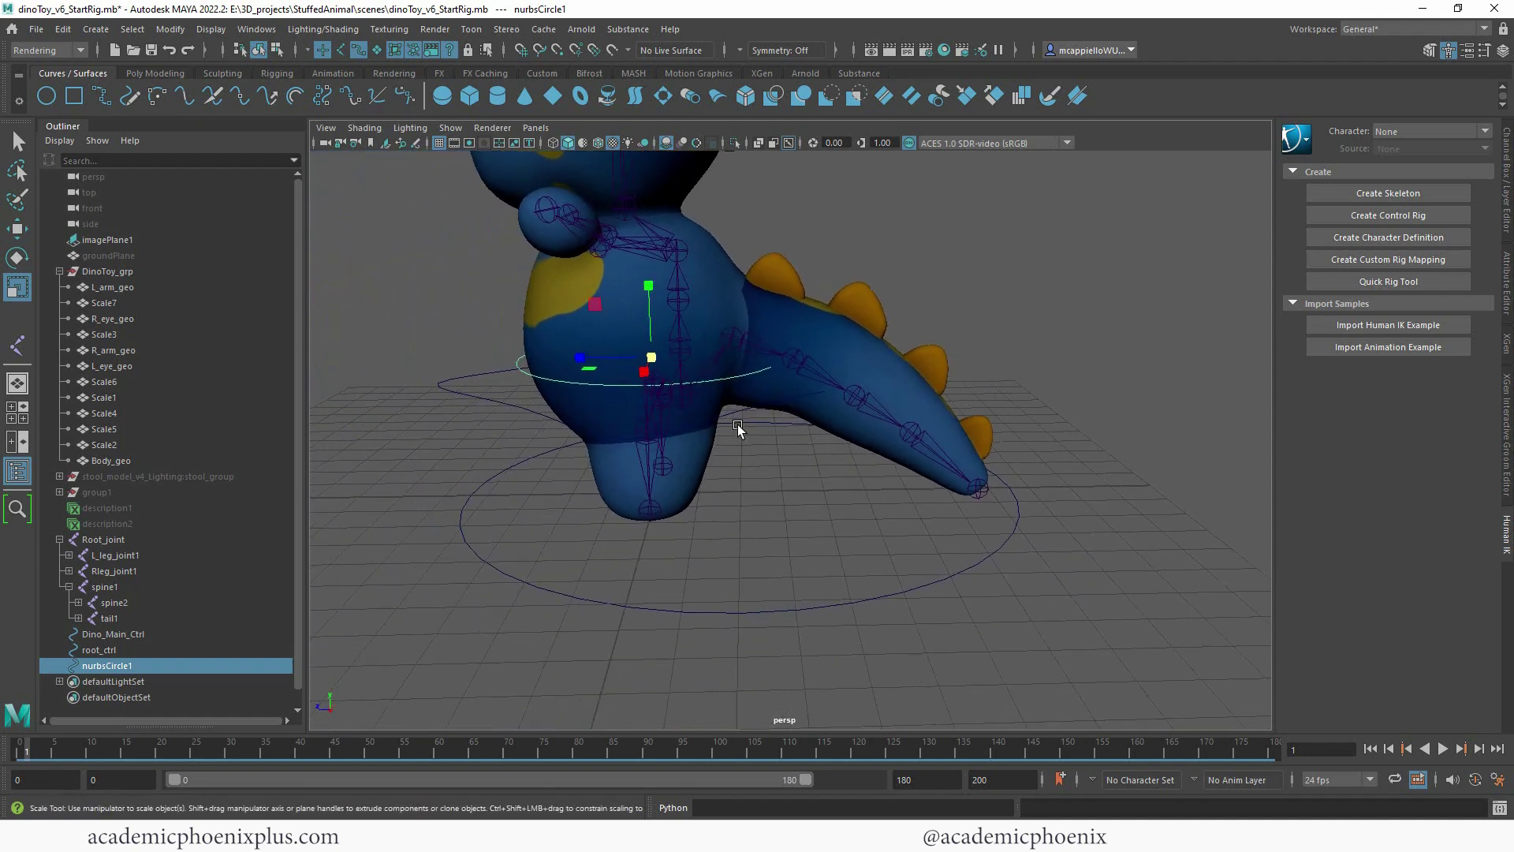
Snap the new circle onto the middle spine joint at belly height.
{"action": "left_click", "coordinate": [705, 420]}
{"action": "left_click_drag", "start_coordinate": [652, 380], "coordinate": [729, 362]}
{"action": "left_click", "coordinate": [767, 382]}
{"action": "key", "text": "w"}
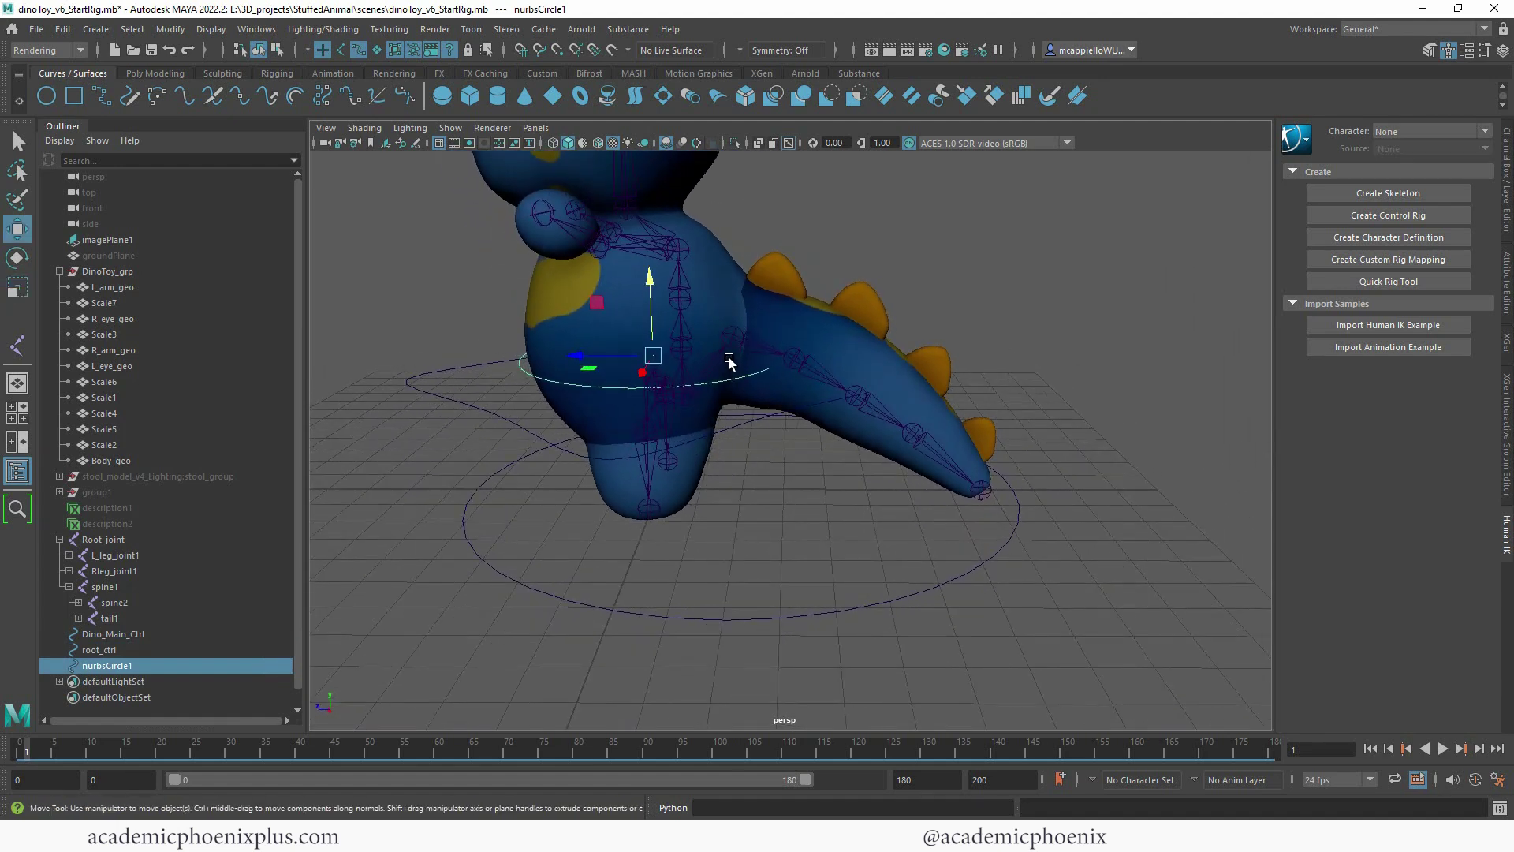
{"action": "middle_click_drag", "start_coordinate": [685, 356], "coordinate": [685, 351]}
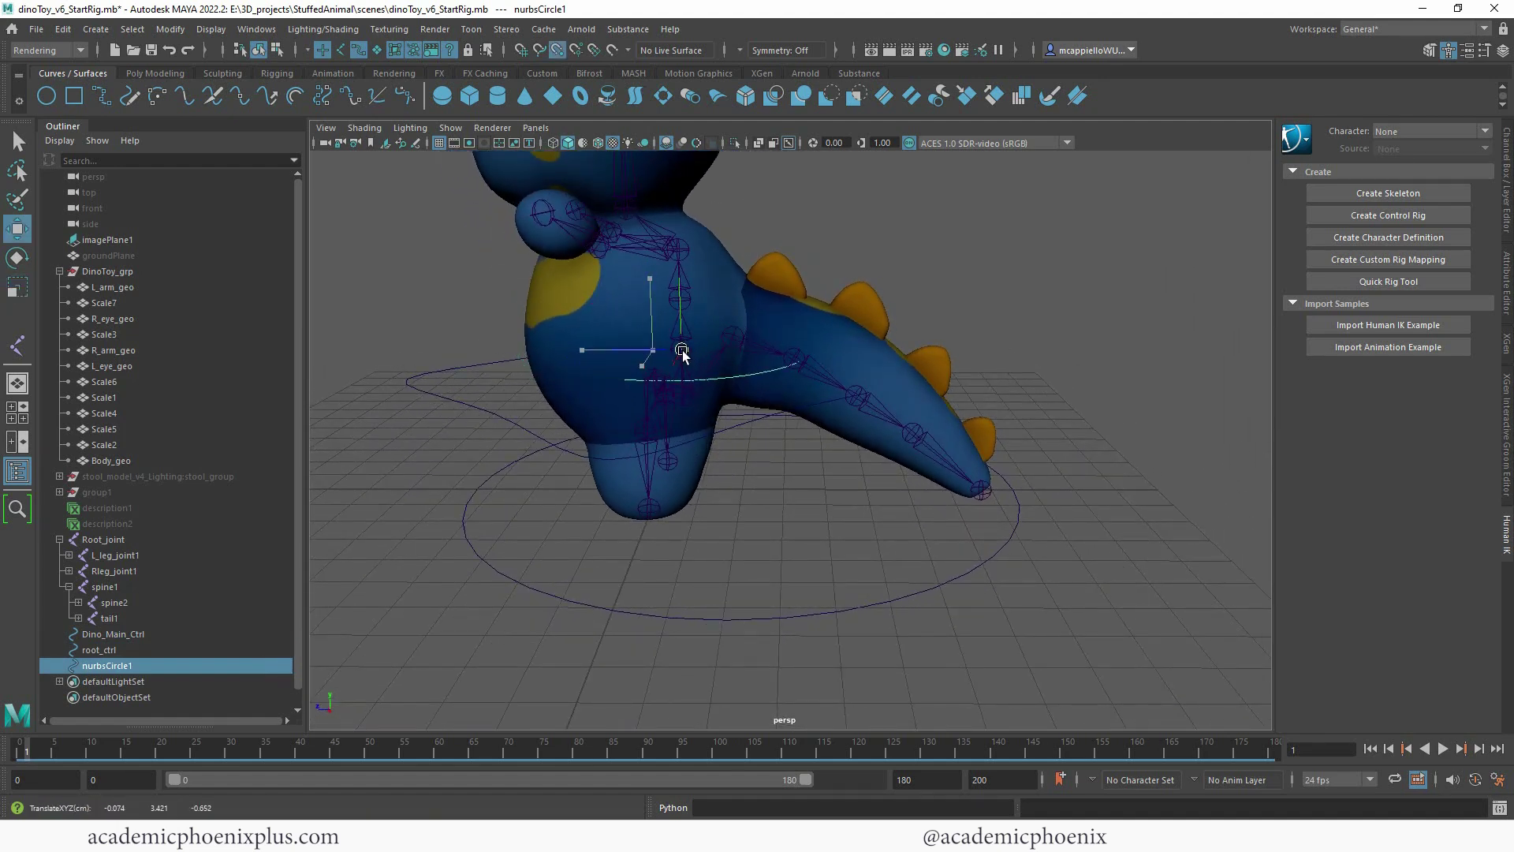
Shift all of the circle's control vertices forward so the ring encircles the belly, then return to object mode.
{"action": "scroll", "coordinate": [789, 384], "scroll_direction": "up", "scroll_amount": 3}
{"action": "right_click_drag", "start_coordinate": [790, 385], "coordinate": [678, 383]}
{"action": "left_click_drag", "start_coordinate": [446, 255], "coordinate": [916, 427]}
{"action": "left_click_drag", "start_coordinate": [605, 359], "coordinate": [727, 371]}
{"action": "key", "text": "r"}
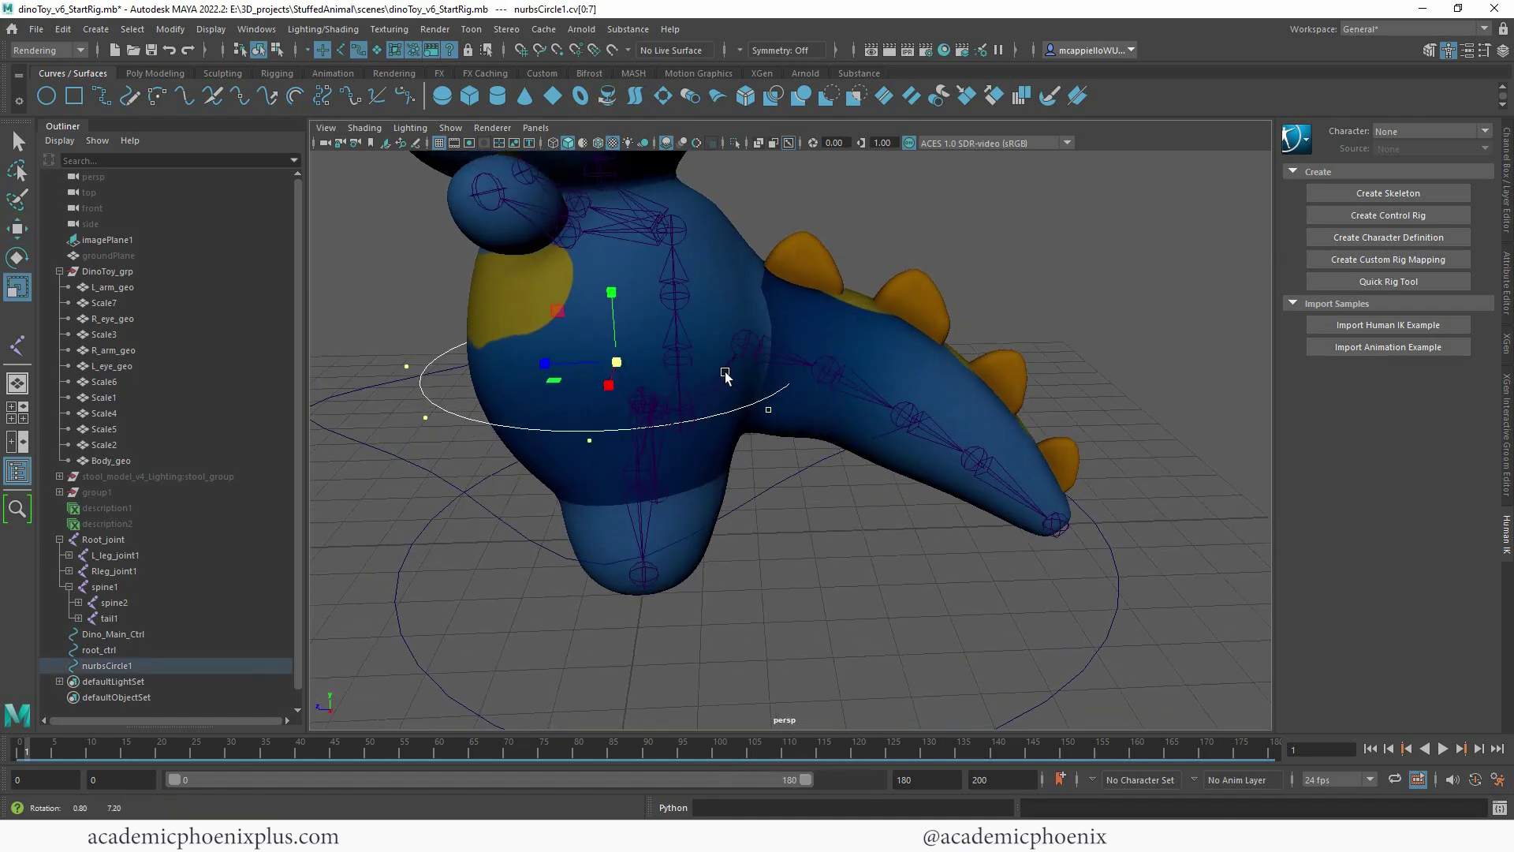
{"action": "right_click_drag", "start_coordinate": [761, 396], "coordinate": [834, 370]}
{"action": "left_click", "coordinate": [413, 321]}
{"action": "left_click_drag", "start_coordinate": [412, 321], "coordinate": [627, 372], "text": "alt"}
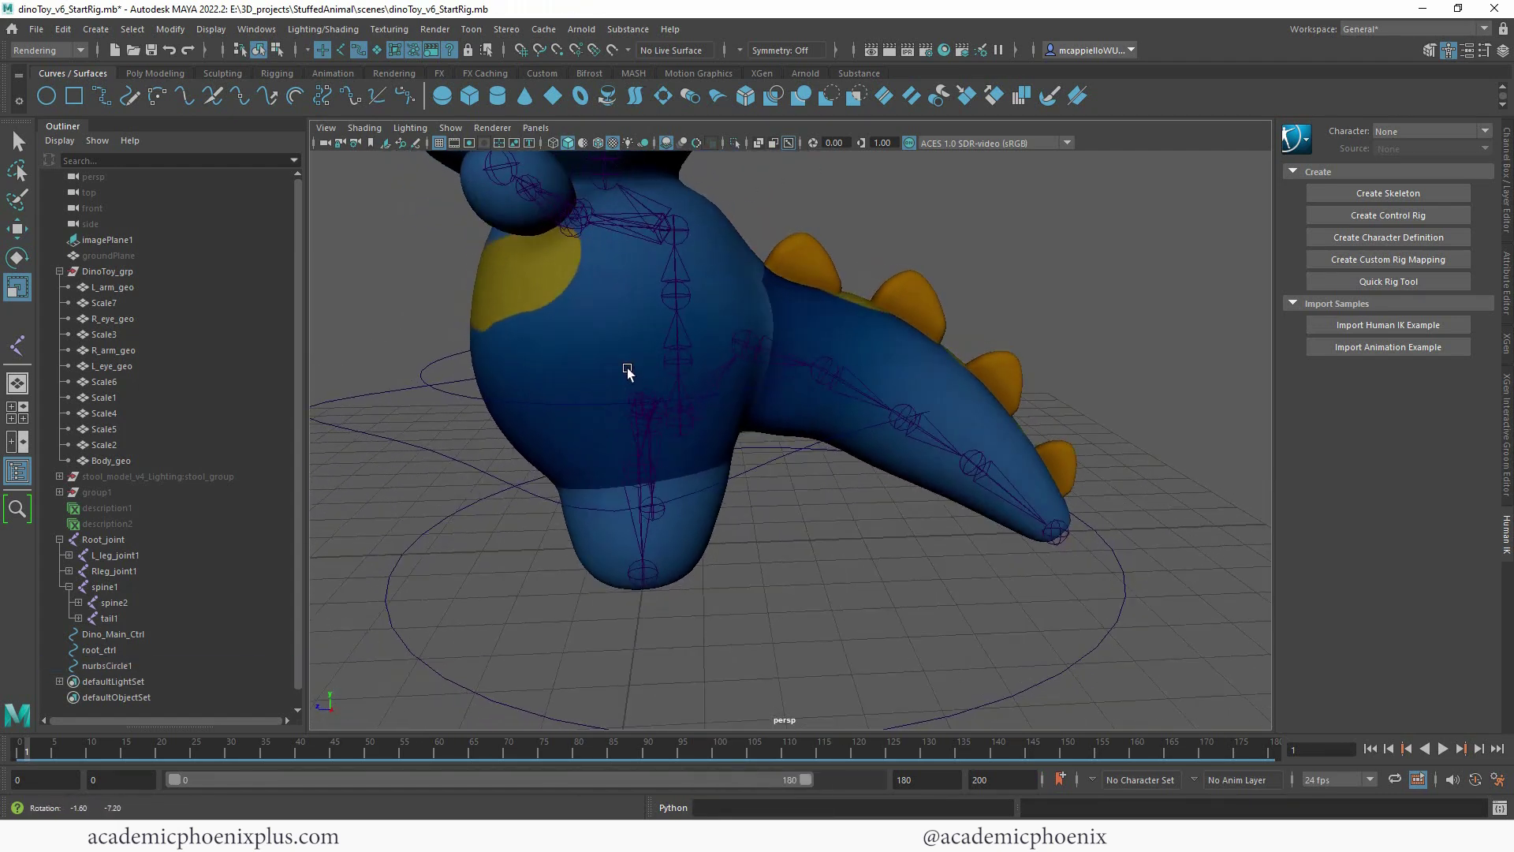
Duplicate the belly circle and snap the copy to the next spine joint up, below the shoulders.
{"action": "left_click", "coordinate": [743, 396]}
{"action": "left_click_drag", "start_coordinate": [780, 366], "coordinate": [660, 384], "text": "alt"}
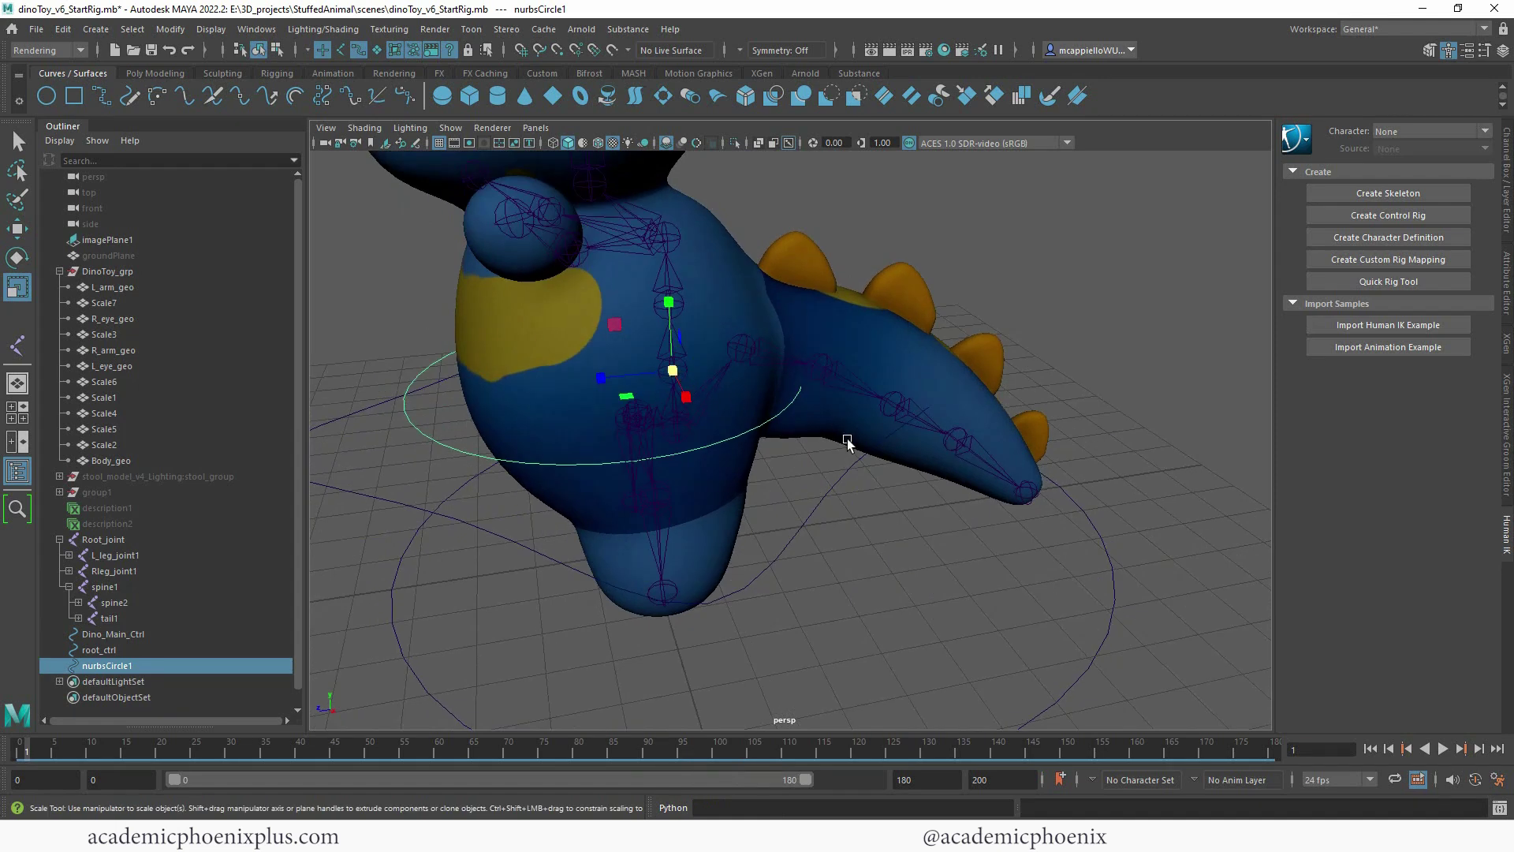
{"action": "left_click_drag", "start_coordinate": [959, 490], "coordinate": [826, 352], "text": "alt"}
{"action": "key", "text": "ctrl+d"}
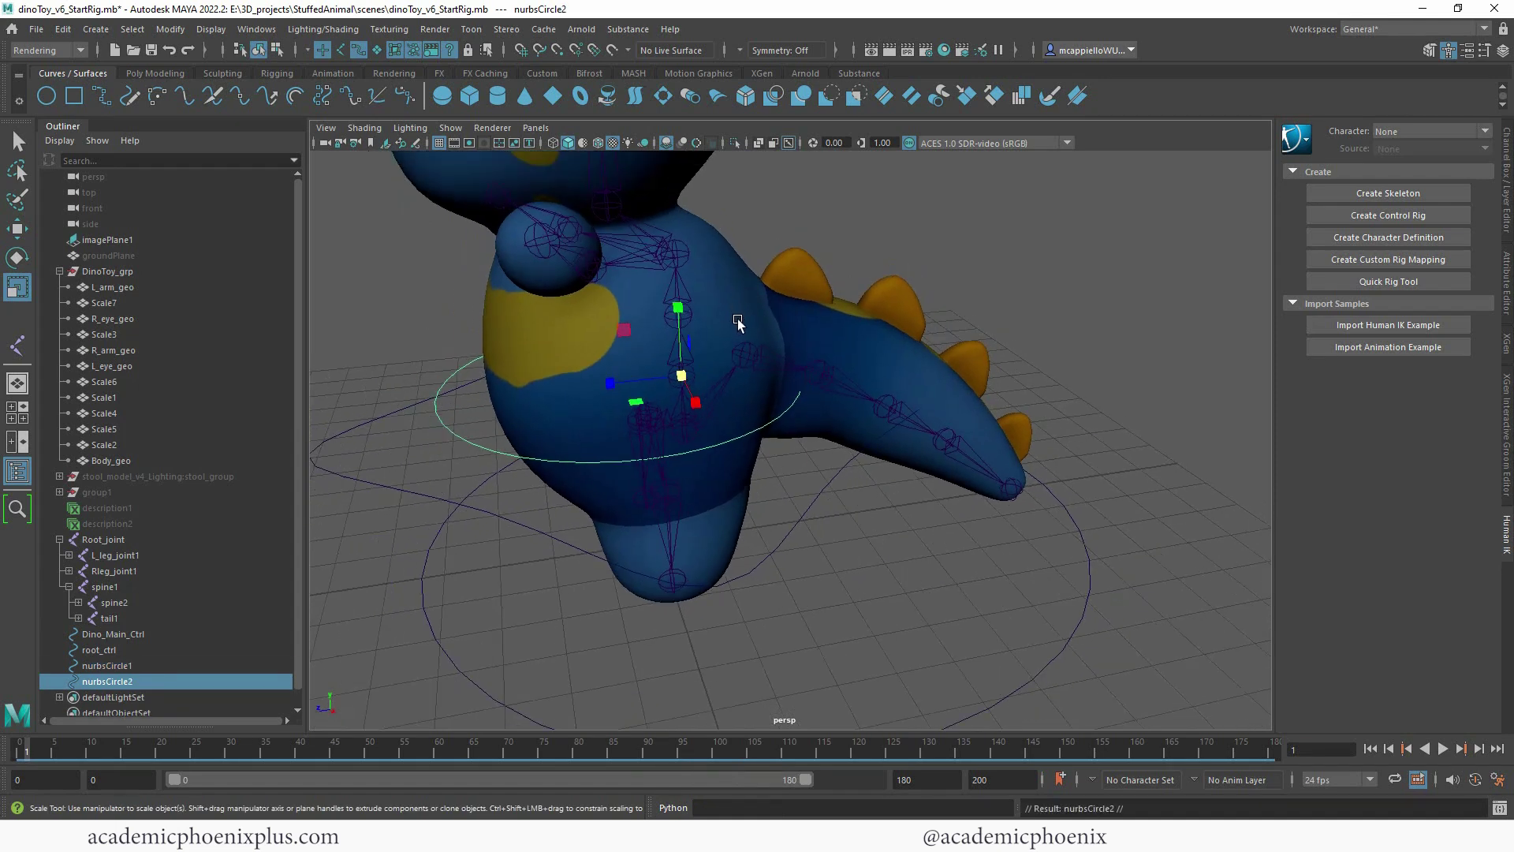
{"action": "key", "text": "w"}
{"action": "left_click_drag", "start_coordinate": [680, 376], "coordinate": [678, 329]}
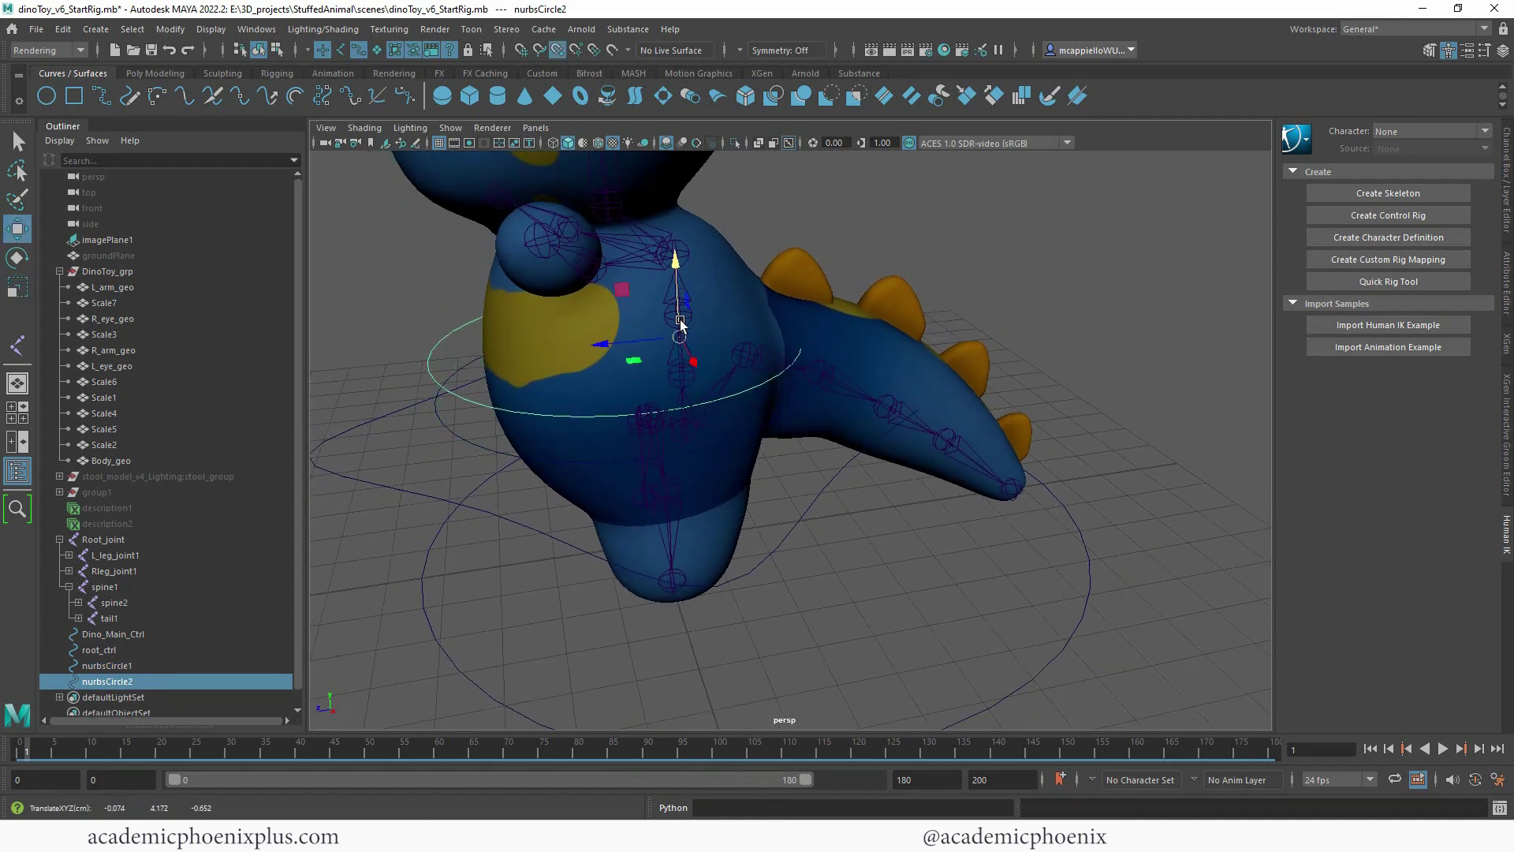
{"action": "left_click_drag", "start_coordinate": [677, 276], "coordinate": [685, 248]}
{"action": "left_click_drag", "start_coordinate": [773, 268], "coordinate": [710, 416], "text": "alt"}
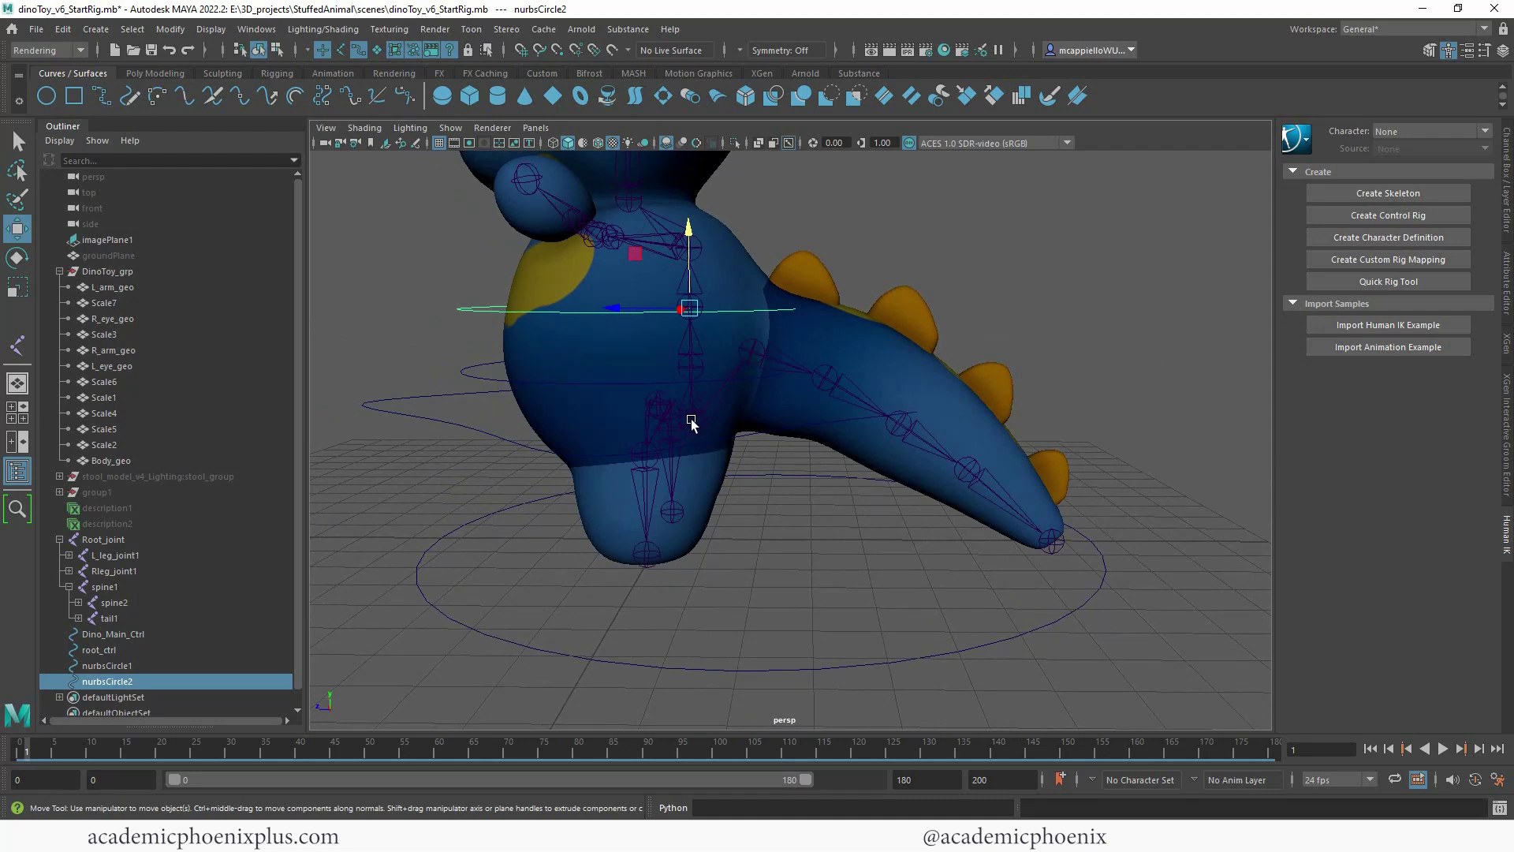
Duplicate the upper spine circle and snap the copy down to the lowest spine joint.
{"action": "left_click", "coordinate": [692, 424]}
{"action": "left_click", "coordinate": [727, 311]}
{"action": "key", "text": "ctrl+d"}
{"action": "left_click_drag", "start_coordinate": [699, 222], "coordinate": [686, 340]}
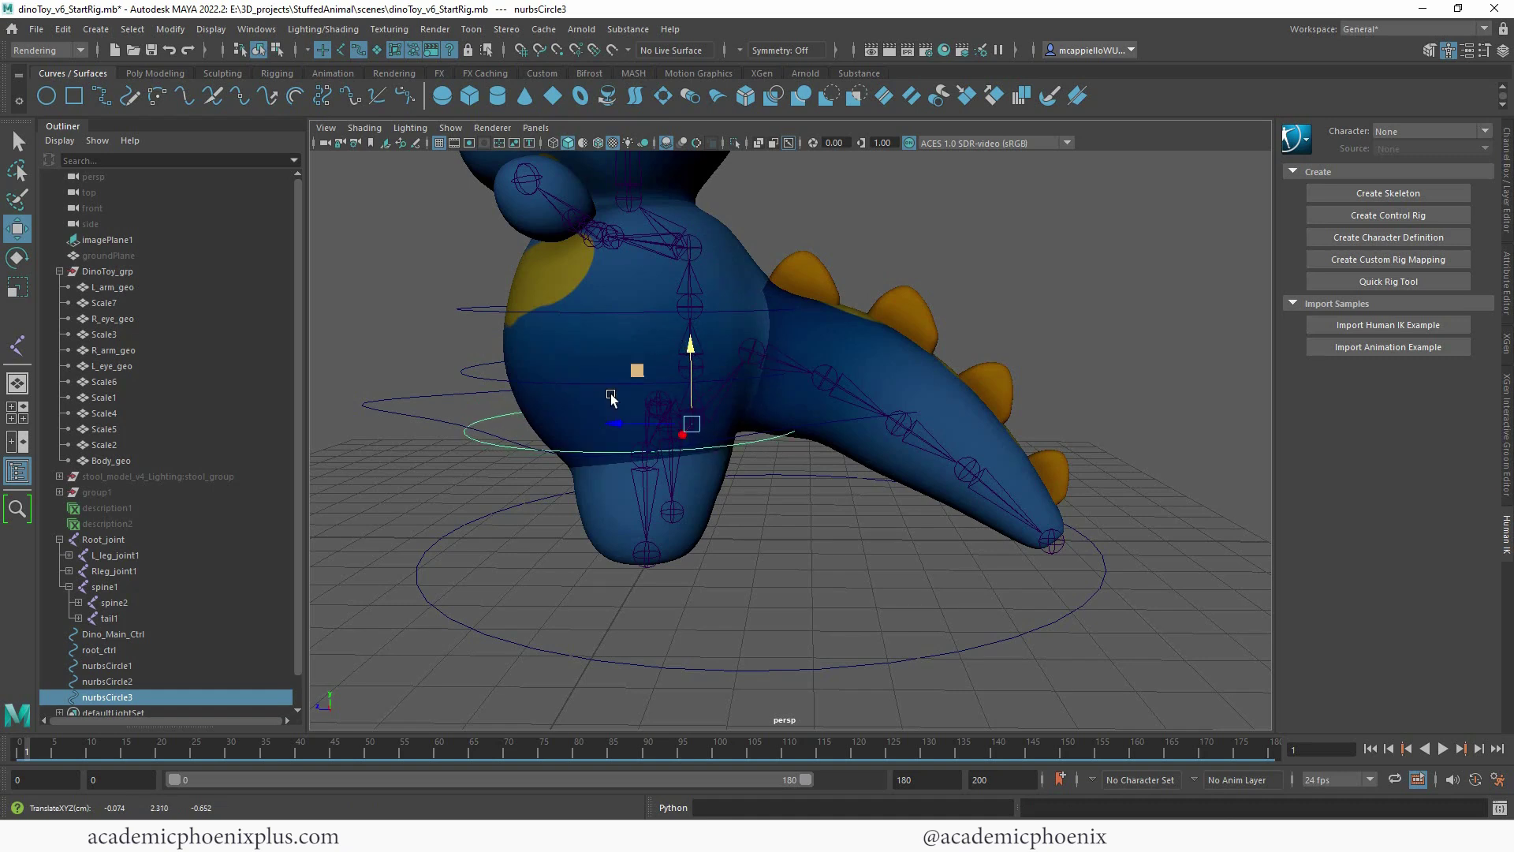
Rename the lowest spine circle as spine1_ctrl and the highest one as spine3_ctrl.
{"action": "double_click", "coordinate": [114, 698]}
{"action": "type", "text": "spin"}
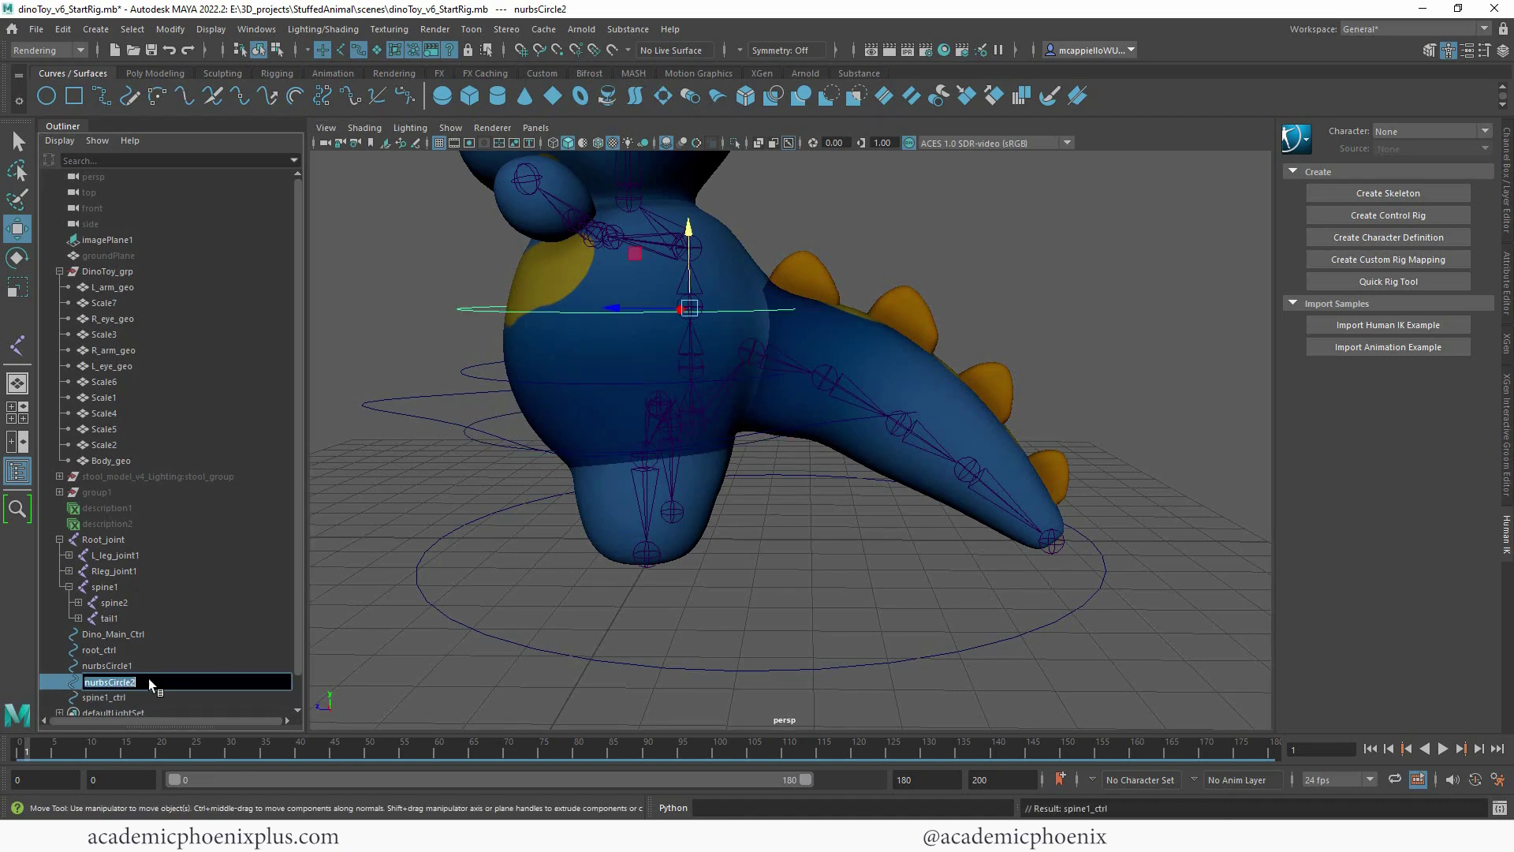
{"action": "left_click", "coordinate": [148, 680]}
{"action": "double_click", "coordinate": [148, 683]}
{"action": "type", "text": "spine1_ctrl"}
{"action": "left_click", "coordinate": [107, 682]}
{"action": "key", "text": "Delete"}
{"action": "type", "text": "3"}
Rename the middle spine circle as spine2_ctrl.
{"action": "double_click", "coordinate": [133, 666]}
{"action": "type", "text": "spine1_ctrl"}
{"action": "left_click", "coordinate": [107, 666]}
{"action": "type", "text": "2"}
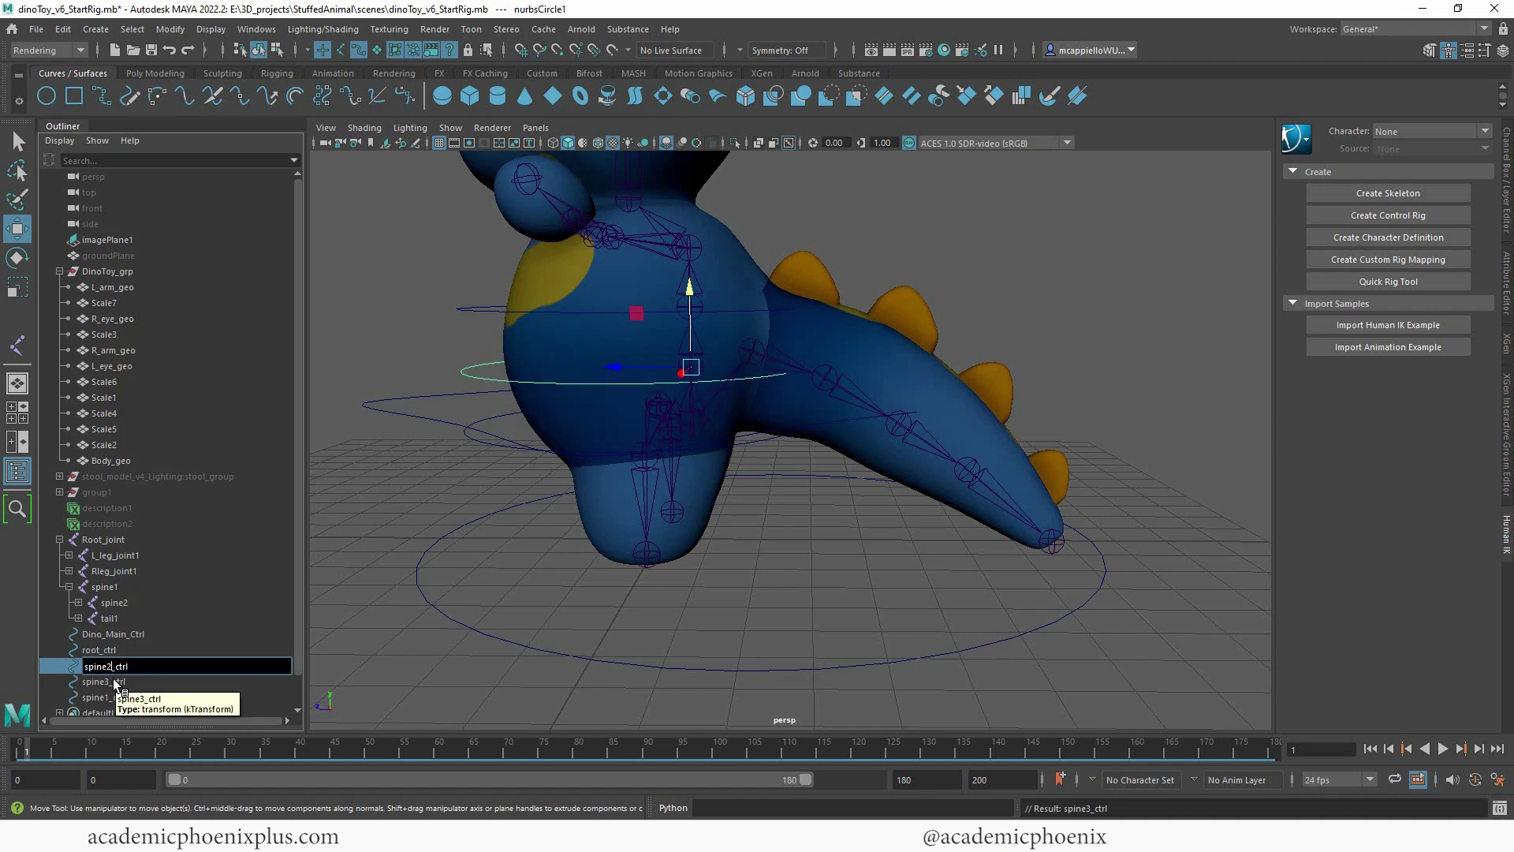
{"action": "key", "text": "Return"}
Chain-parent the spine controls: spine3_ctrl under spine2_ctrl, spine2_ctrl under spine1_ctrl, and spine1_ctrl under root_ctrl.
{"action": "left_click", "coordinate": [475, 309]}
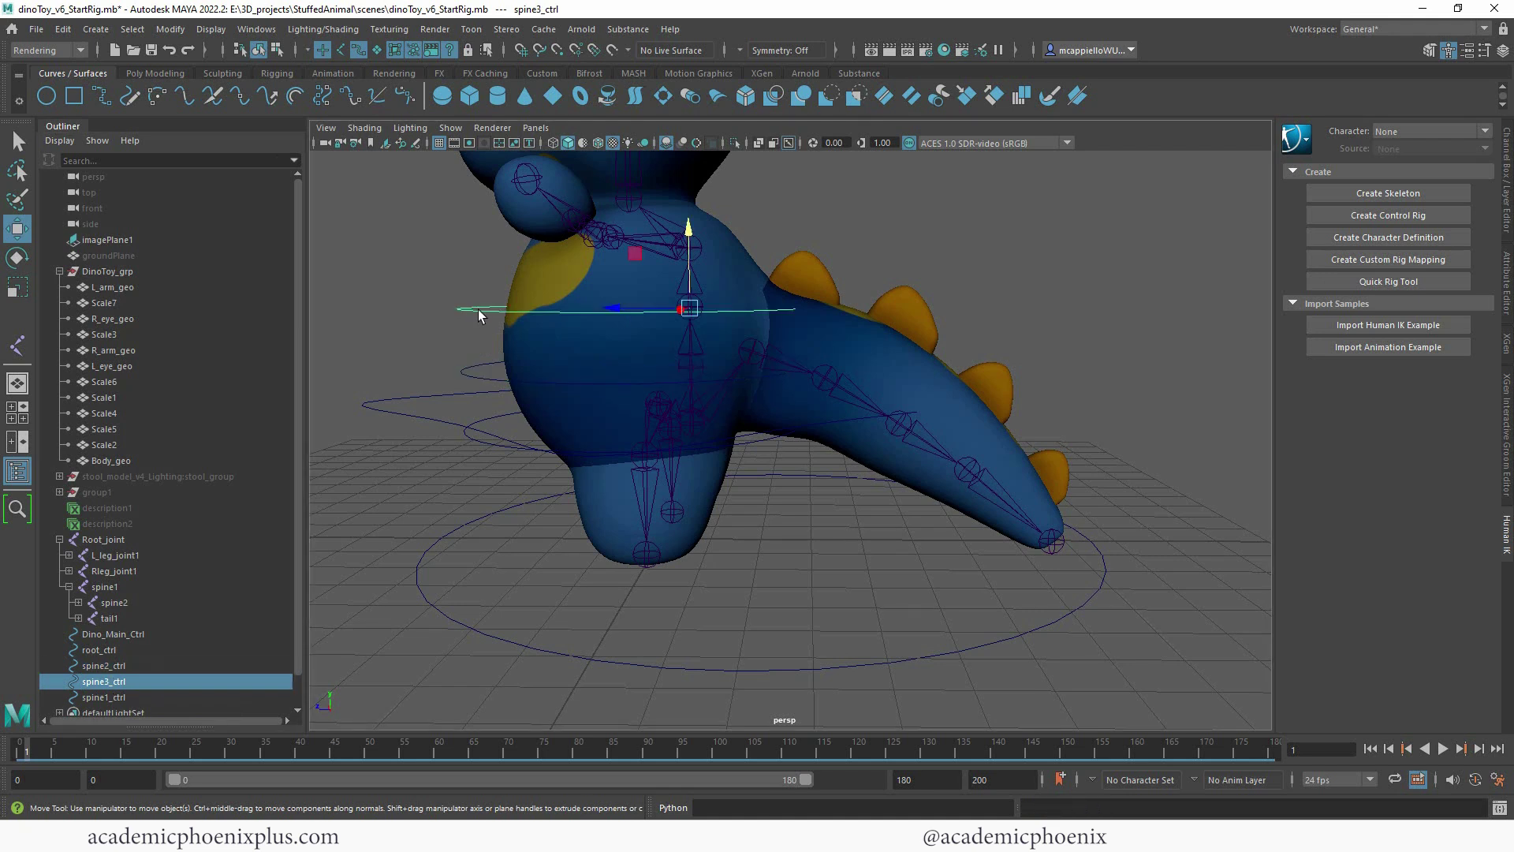
{"action": "left_click", "coordinate": [485, 380], "text": "shift"}
{"action": "key", "text": "p"}
{"action": "left_click", "coordinate": [481, 380]}
{"action": "left_click", "coordinate": [500, 422], "text": "shift"}
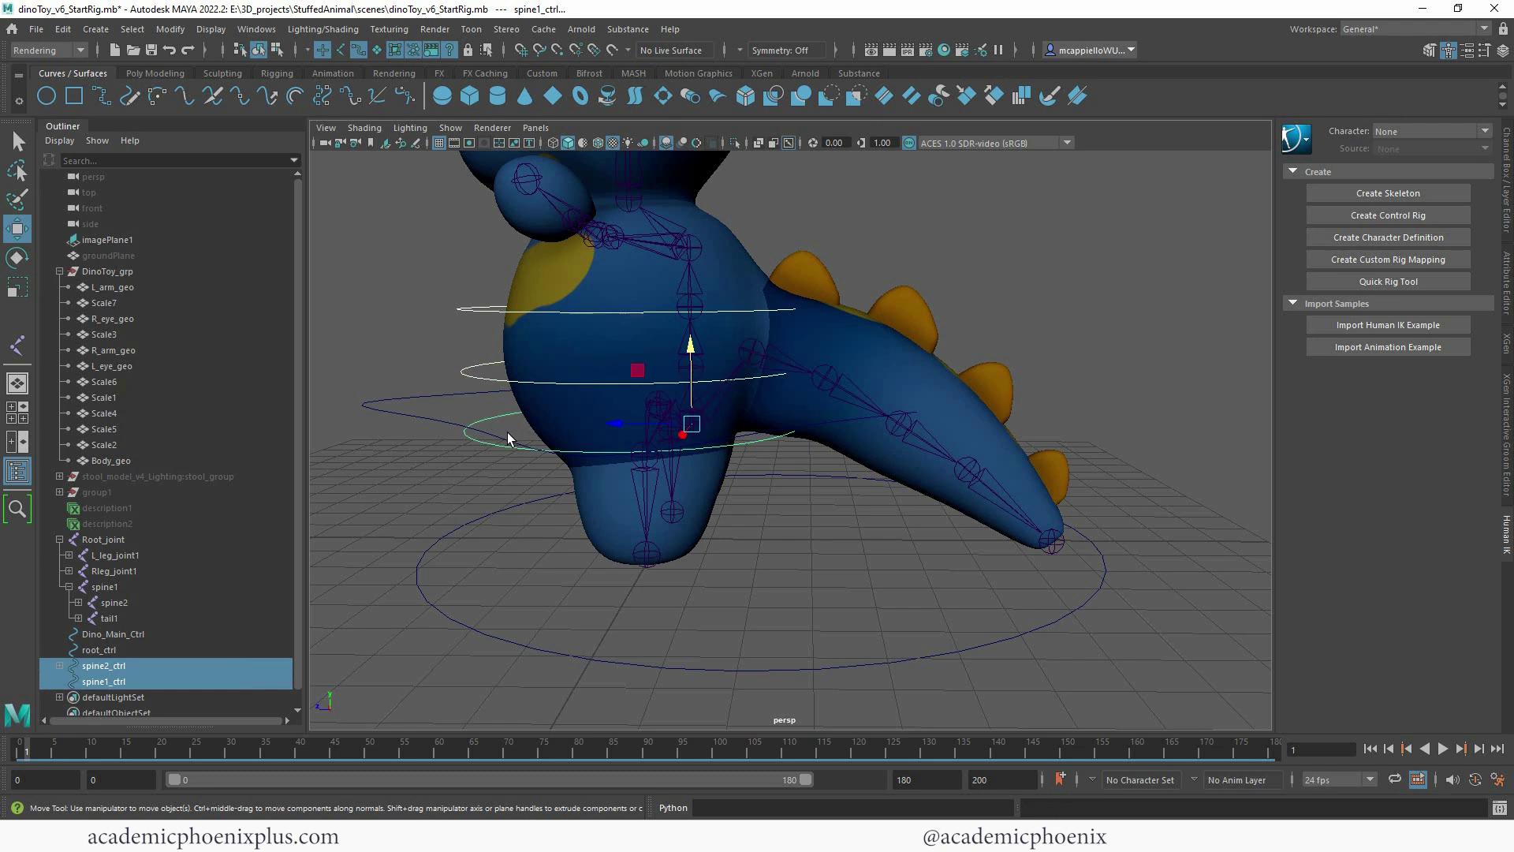
{"action": "key", "text": "p"}
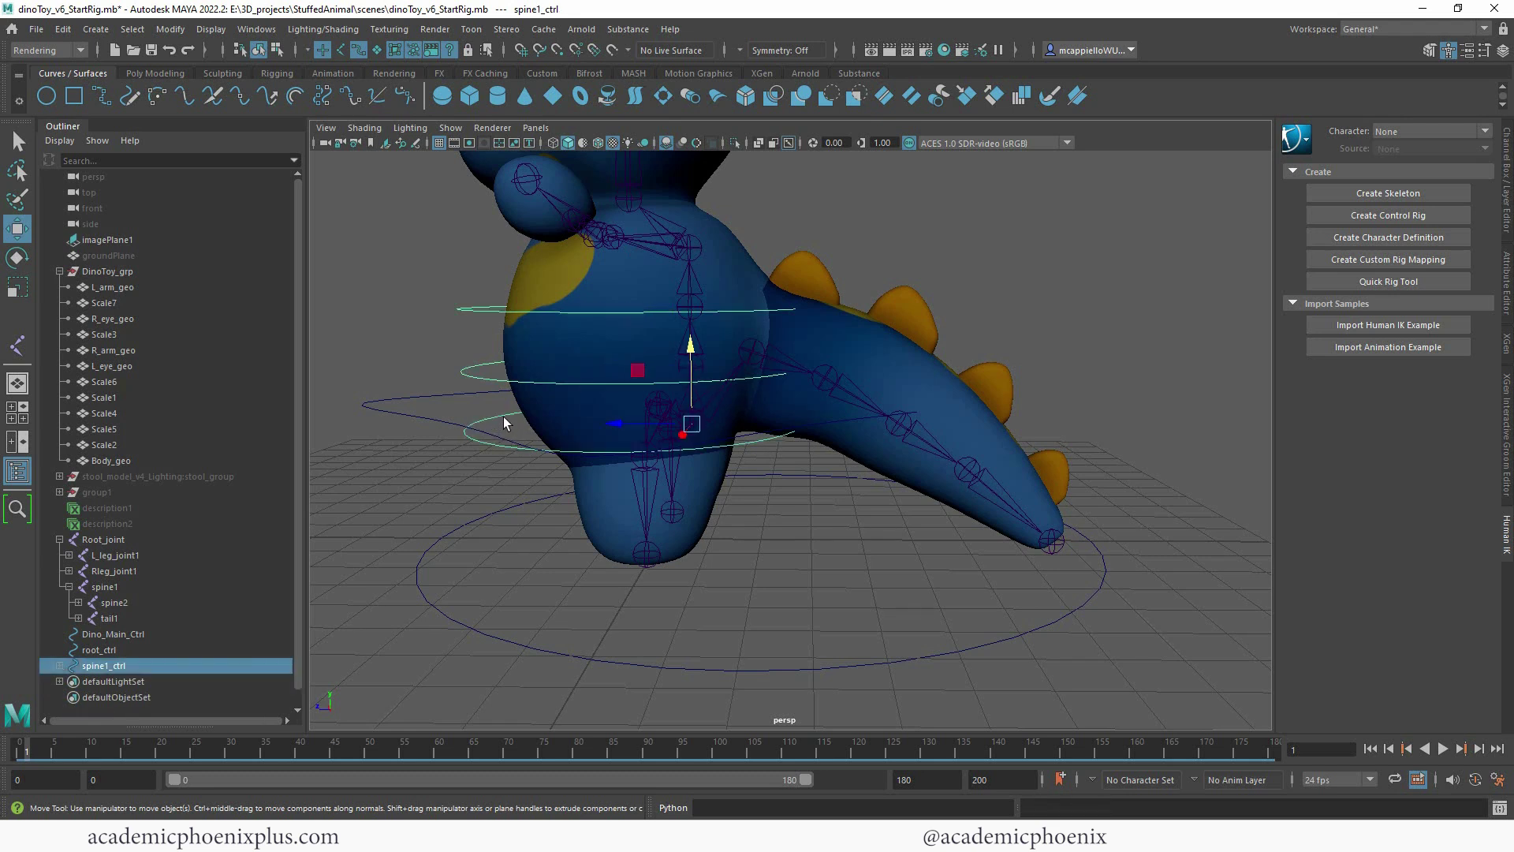
{"action": "left_click", "coordinate": [454, 396], "text": "shift"}
{"action": "key", "text": "p"}
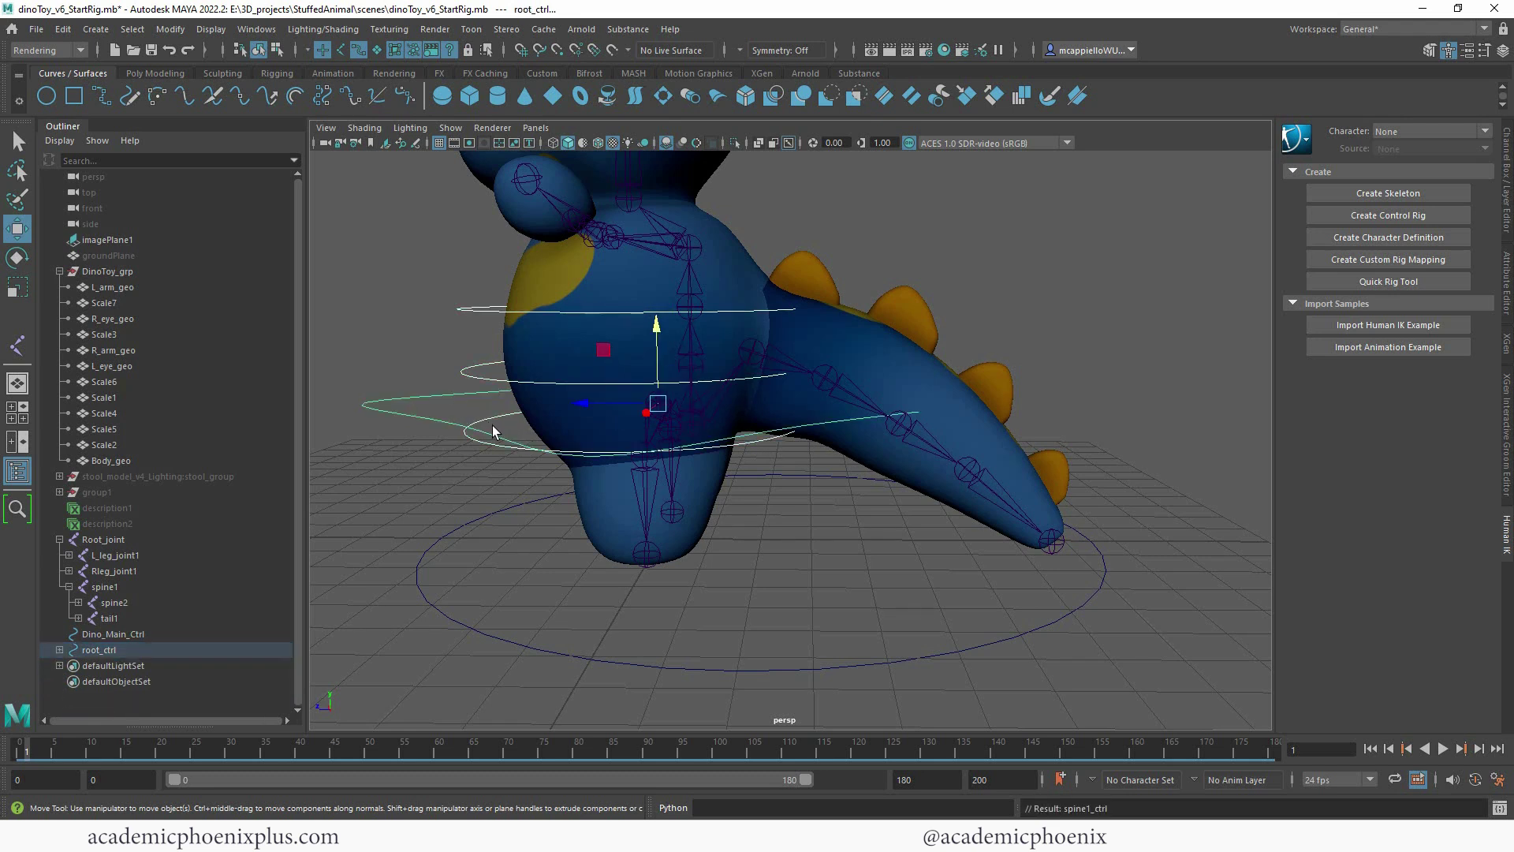
Test the control hierarchy by moving root_ctrl, then undo the move and clear the selection.
{"action": "left_click", "coordinate": [462, 522]}
{"action": "left_click", "coordinate": [456, 503]}
{"action": "left_click", "coordinate": [447, 402]}
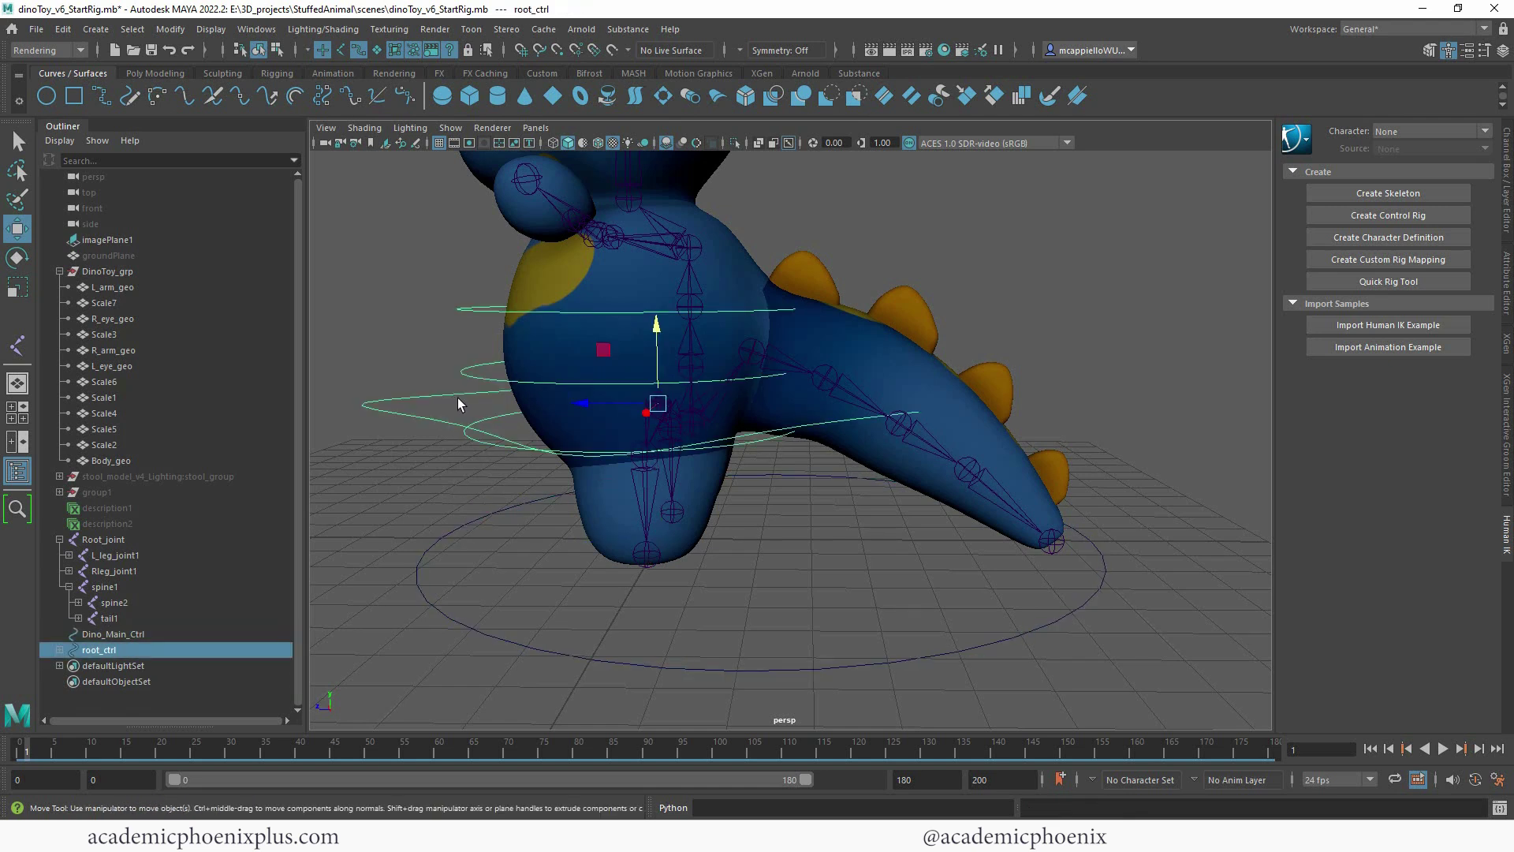
{"action": "left_click_drag", "start_coordinate": [661, 407], "coordinate": [660, 406]}
{"action": "key", "text": "ctrl+z"}
{"action": "left_click", "coordinate": [493, 351]}
Create a NURBS circle, snap it to the left shoulder joint, enlarge it and rotate it upright about the X axis.
{"action": "middle_click_drag", "start_coordinate": [617, 316], "coordinate": [533, 421], "text": "alt"}
{"action": "left_click_drag", "start_coordinate": [533, 422], "coordinate": [676, 371], "text": "alt"}
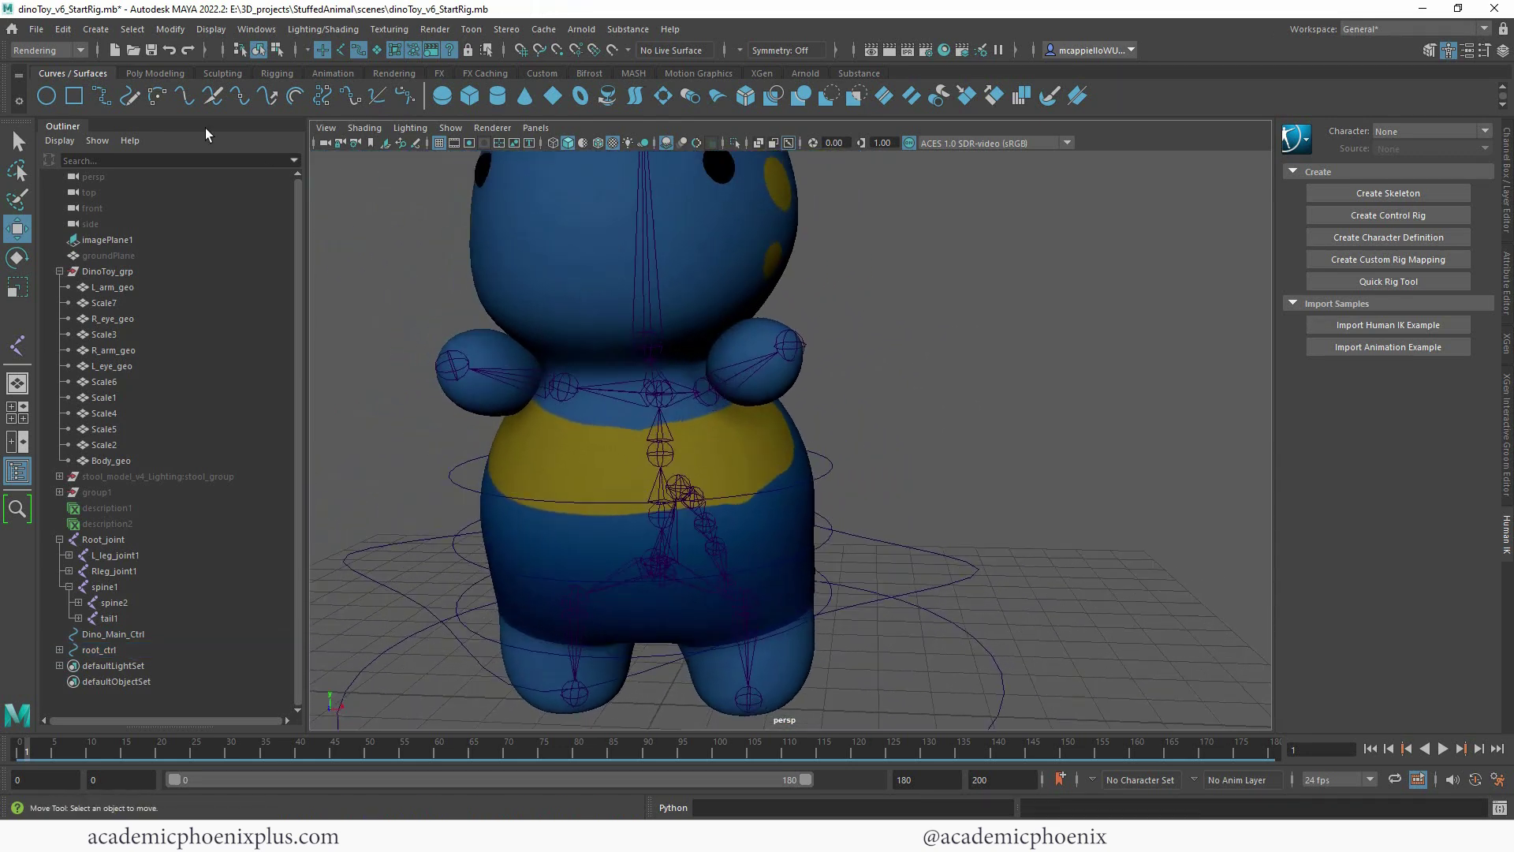
{"action": "left_click", "coordinate": [50, 95]}
{"action": "key", "text": "v"}
{"action": "middle_click", "coordinate": [707, 391]}
{"action": "key", "text": "e"}
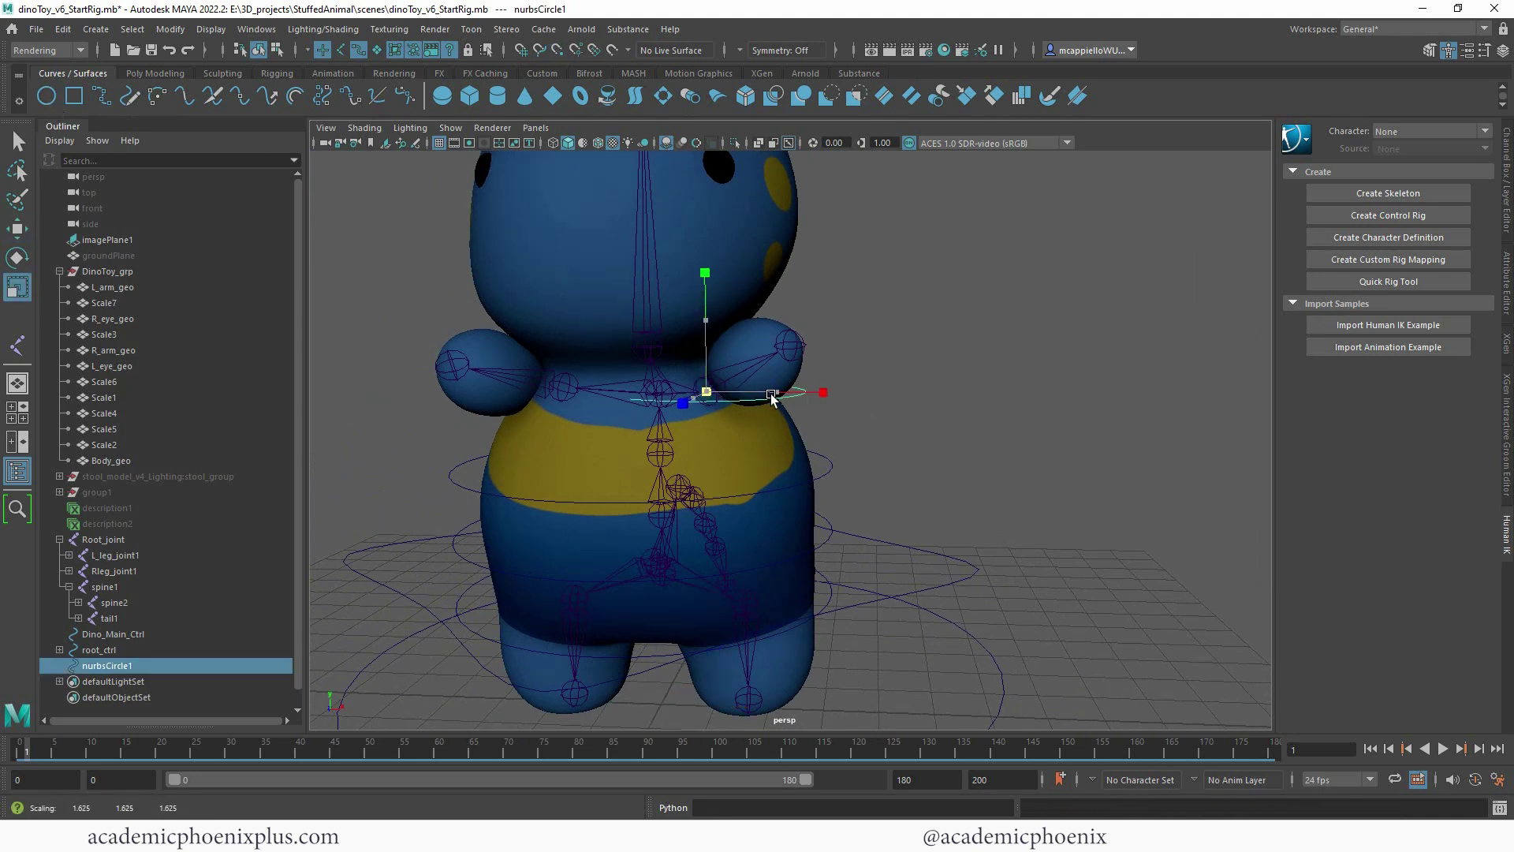
{"action": "left_click_drag", "start_coordinate": [710, 381], "coordinate": [778, 424]}
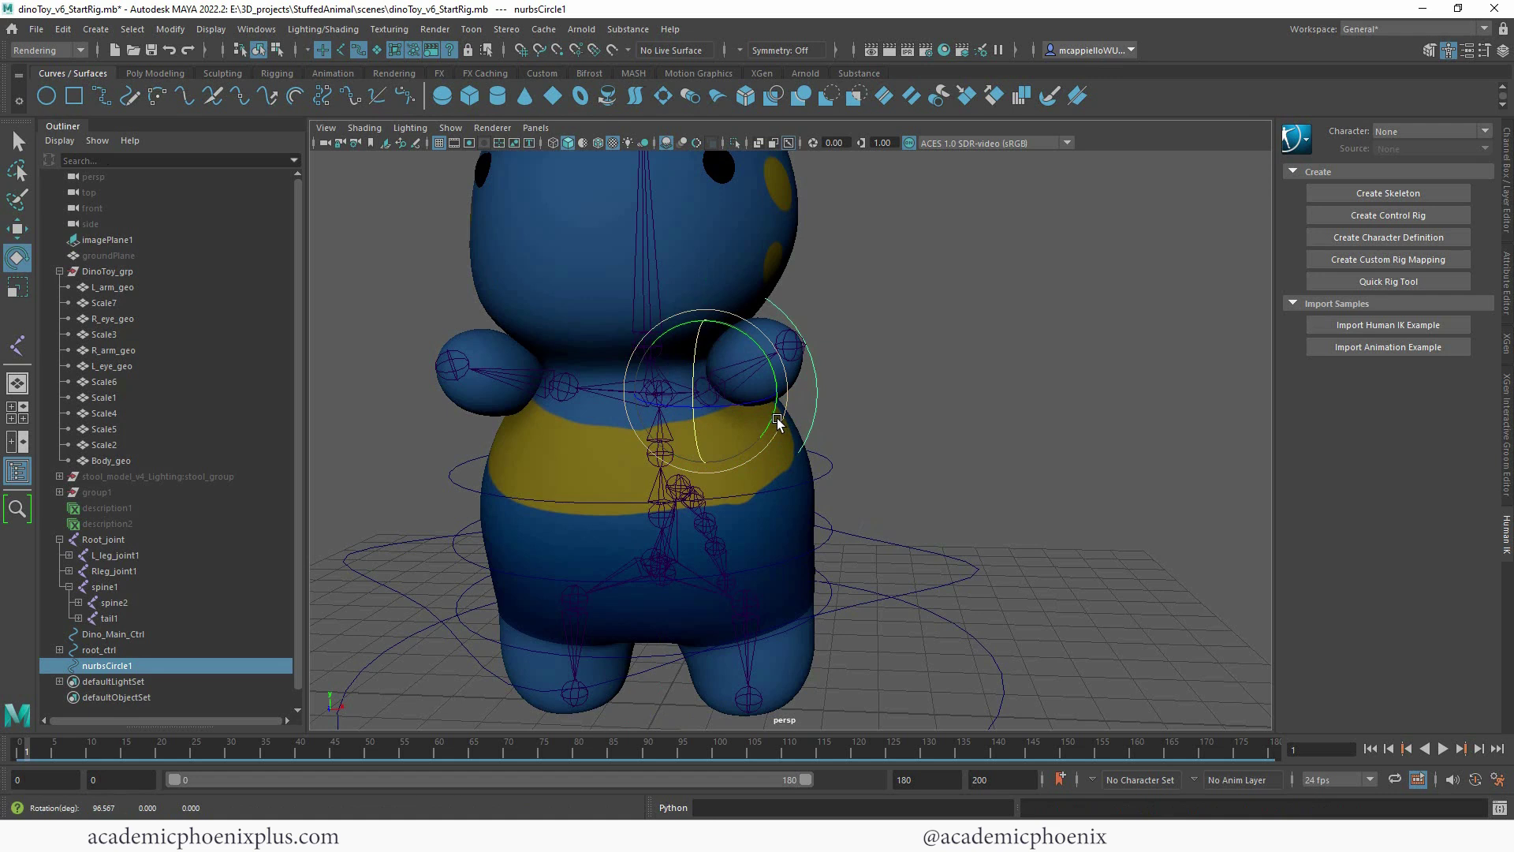
Switch to wireframe display and try moving the upright arm circle's control vertices, then undo that move.
{"action": "right_click_drag", "start_coordinate": [821, 399], "coordinate": [776, 398]}
{"action": "left_click_drag", "start_coordinate": [959, 488], "coordinate": [513, 215]}
{"action": "key", "text": "w"}
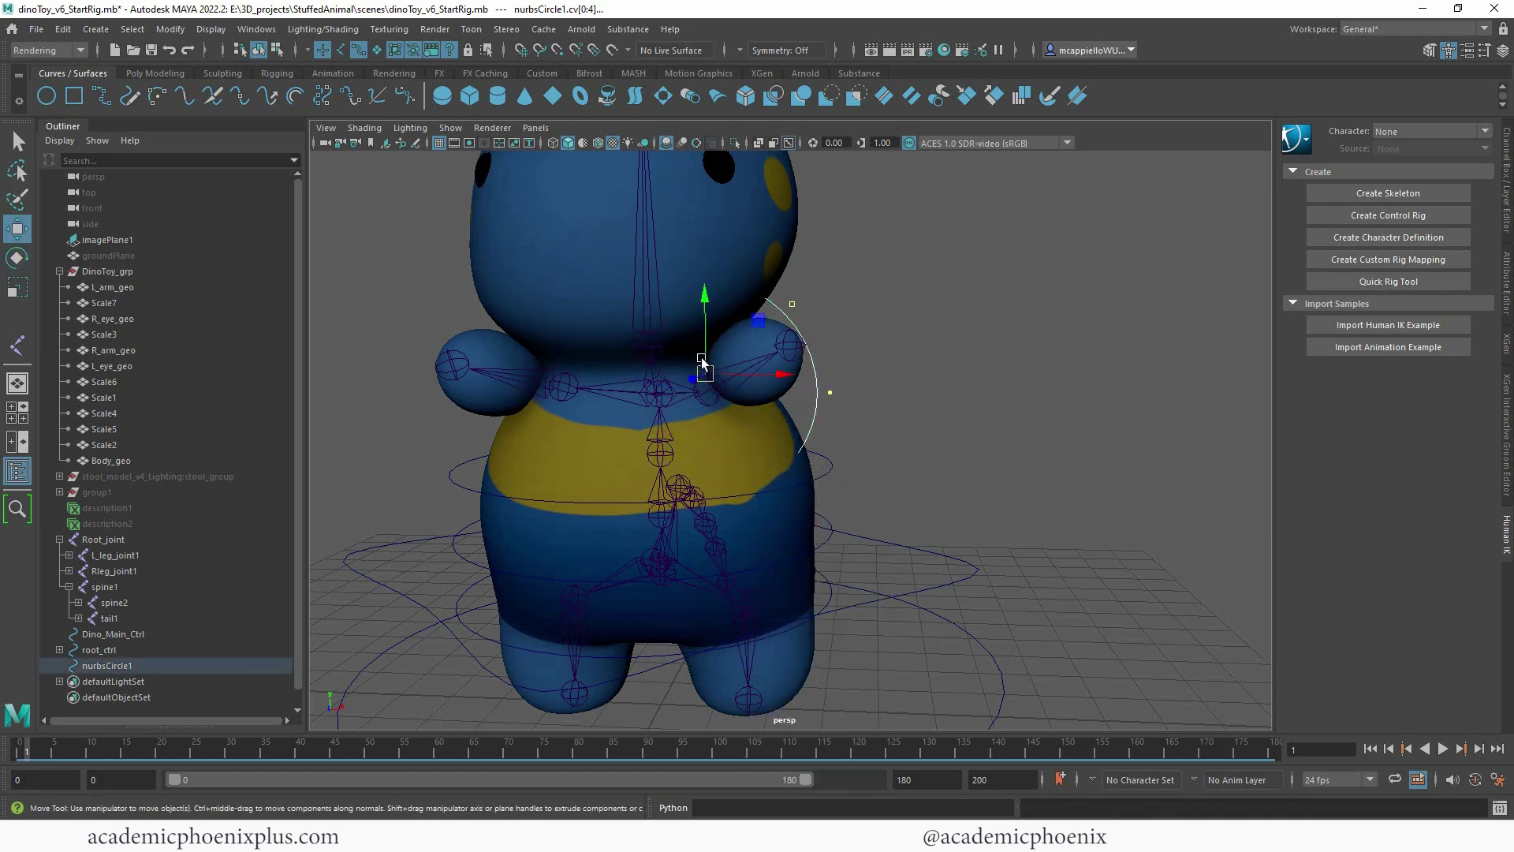
{"action": "key", "text": "4"}
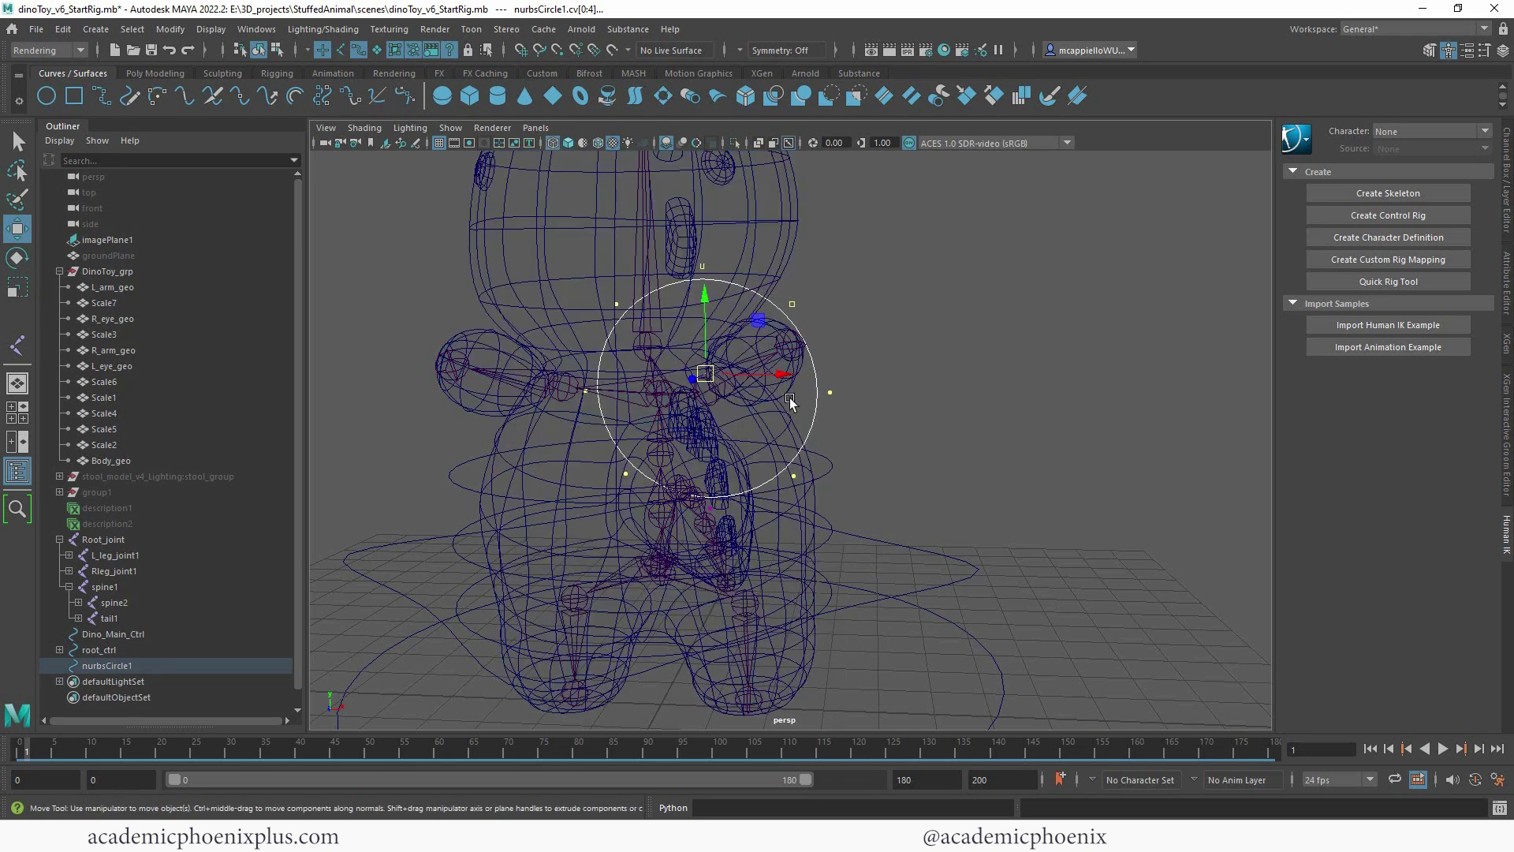
{"action": "left_click_drag", "start_coordinate": [707, 373], "coordinate": [760, 352]}
{"action": "key", "text": "ctrl+z"}
Move all of the arm circle's control vertices outward from the shoulder along the left arm, then leave vertex mode.
{"action": "left_click_drag", "start_coordinate": [751, 529], "coordinate": [694, 473], "text": "shift"}
{"action": "left_click_drag", "start_coordinate": [706, 388], "coordinate": [579, 448]}
{"action": "key", "text": "r"}
{"action": "key", "text": "w"}
{"action": "key", "text": "e"}
{"action": "key", "text": "w"}
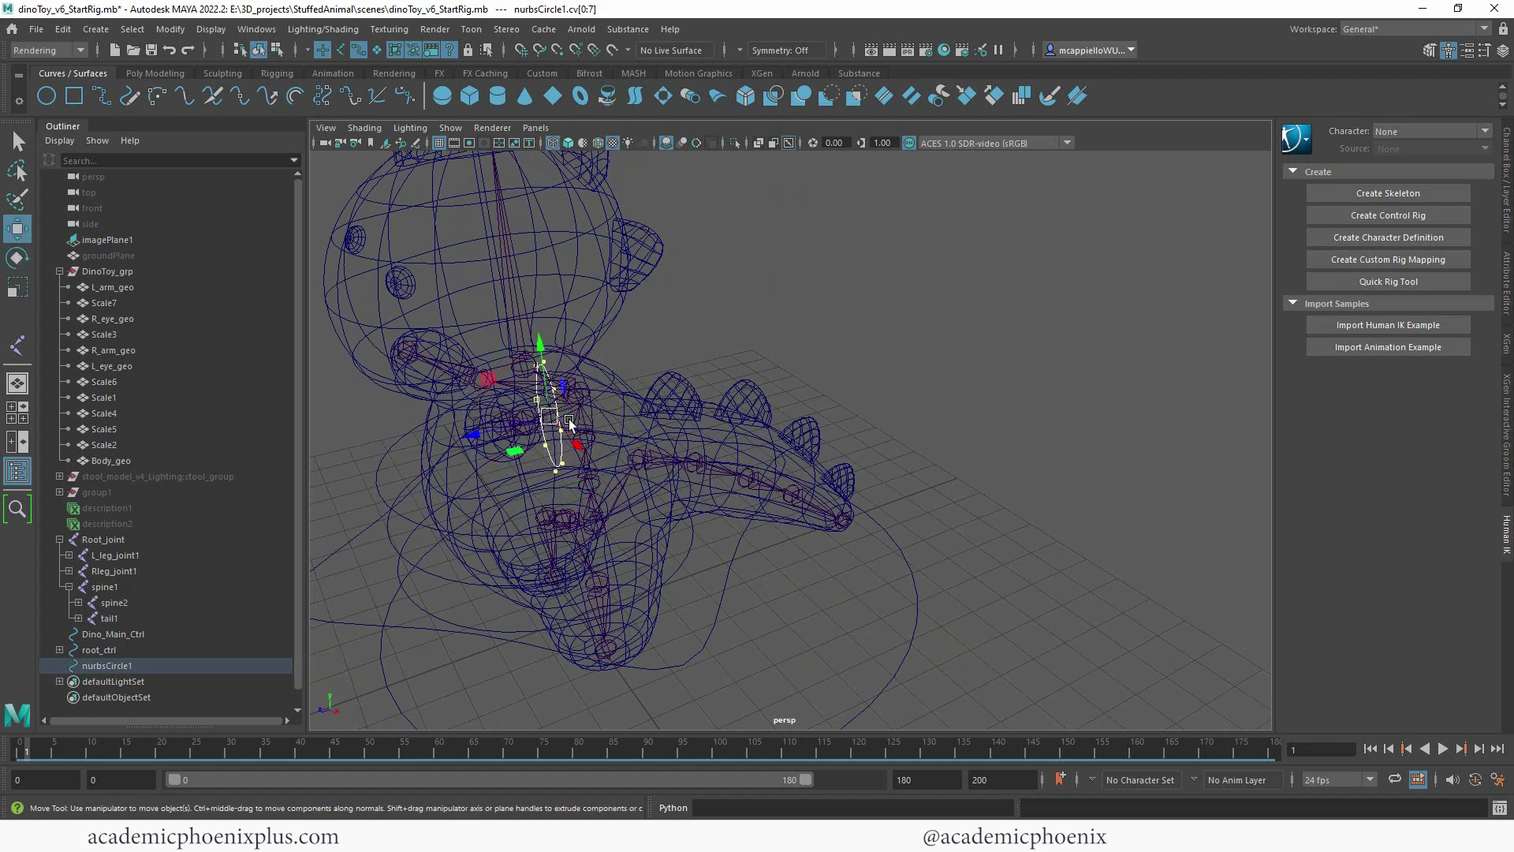
{"action": "right_click_drag", "start_coordinate": [557, 420], "coordinate": [613, 379]}
{"action": "left_click", "coordinate": [684, 334]}
Rotate all of the arm circle's control vertices so the ring tilts around the left arm, then return to object mode.
{"action": "left_click_drag", "start_coordinate": [662, 364], "coordinate": [670, 398], "text": "alt"}
{"action": "left_click", "coordinate": [575, 439]}
{"action": "right_click_drag", "start_coordinate": [669, 399], "coordinate": [872, 369], "text": "alt"}
{"action": "left_click_drag", "start_coordinate": [872, 368], "coordinate": [825, 385], "text": "alt"}
{"action": "middle_click_drag", "start_coordinate": [692, 402], "coordinate": [772, 364], "text": "alt"}
{"action": "left_click_drag", "start_coordinate": [773, 364], "coordinate": [823, 352], "text": "alt"}
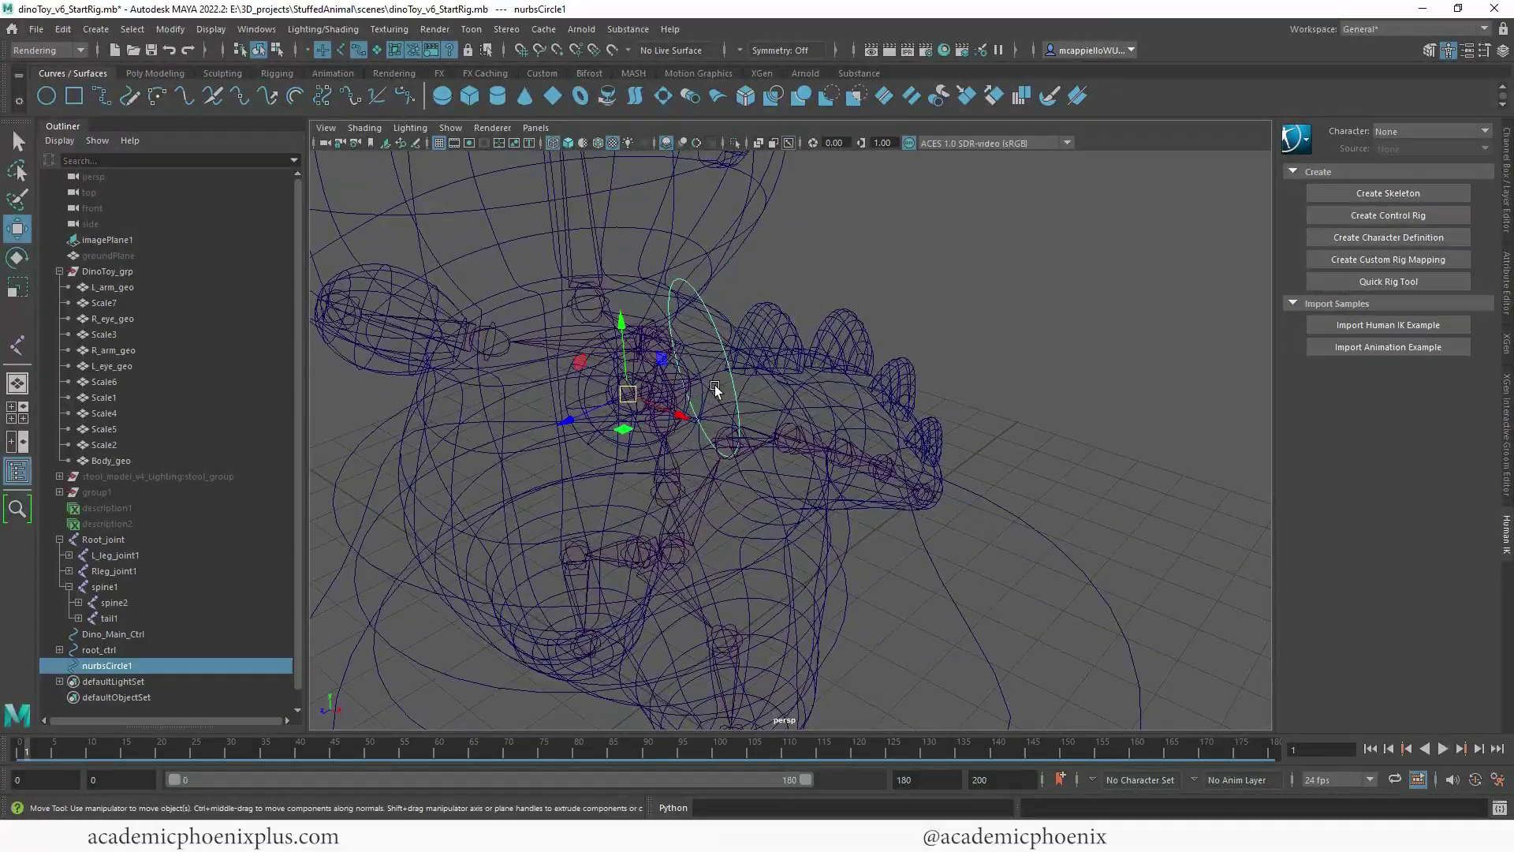
{"action": "right_click_drag", "start_coordinate": [712, 324], "coordinate": [623, 325]}
{"action": "scroll", "coordinate": [650, 302], "scroll_direction": "down", "scroll_amount": 2}
{"action": "left_click_drag", "start_coordinate": [649, 260], "coordinate": [877, 496]}
{"action": "left_click_drag", "start_coordinate": [626, 433], "coordinate": [868, 355], "text": "alt"}
{"action": "key", "text": "r"}
{"action": "key", "text": "e"}
{"action": "left_click_drag", "start_coordinate": [788, 283], "coordinate": [807, 351]}
{"action": "right_click_drag", "start_coordinate": [858, 330], "coordinate": [924, 288]}
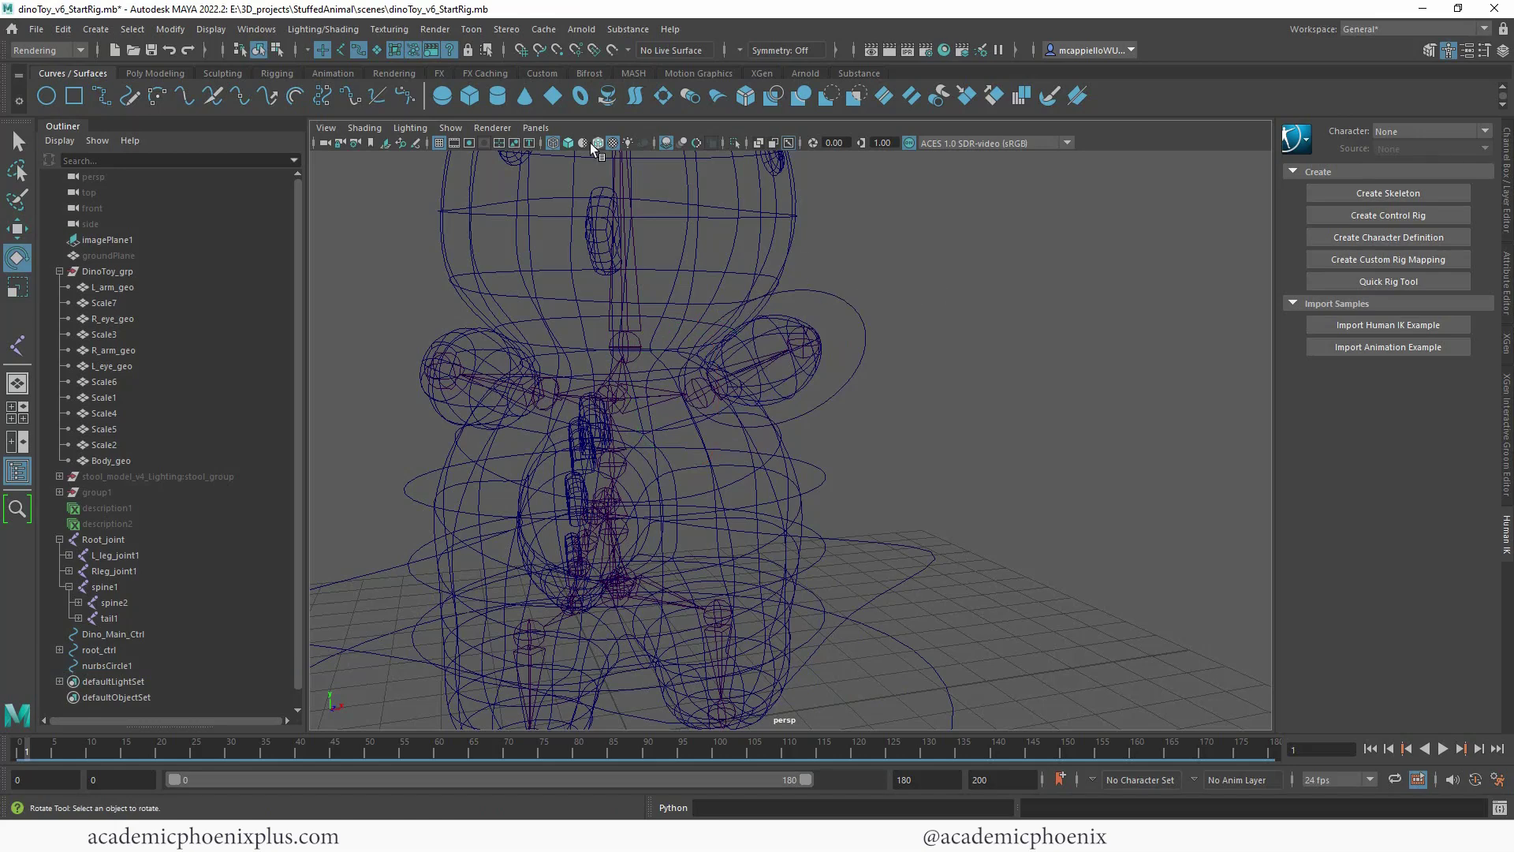
Restore the shaded, textured display of the model and select the left arm circle for scaling.
{"action": "left_click", "coordinate": [568, 143]}
{"action": "mouse_move", "coordinate": [926, 337]}
{"action": "left_mouse_down", "text": "alt"}
{"action": "mouse_move", "coordinate": [792, 347]}
{"action": "mouse_move", "coordinate": [957, 351]}
{"action": "left_mouse_up", "text": "alt"}
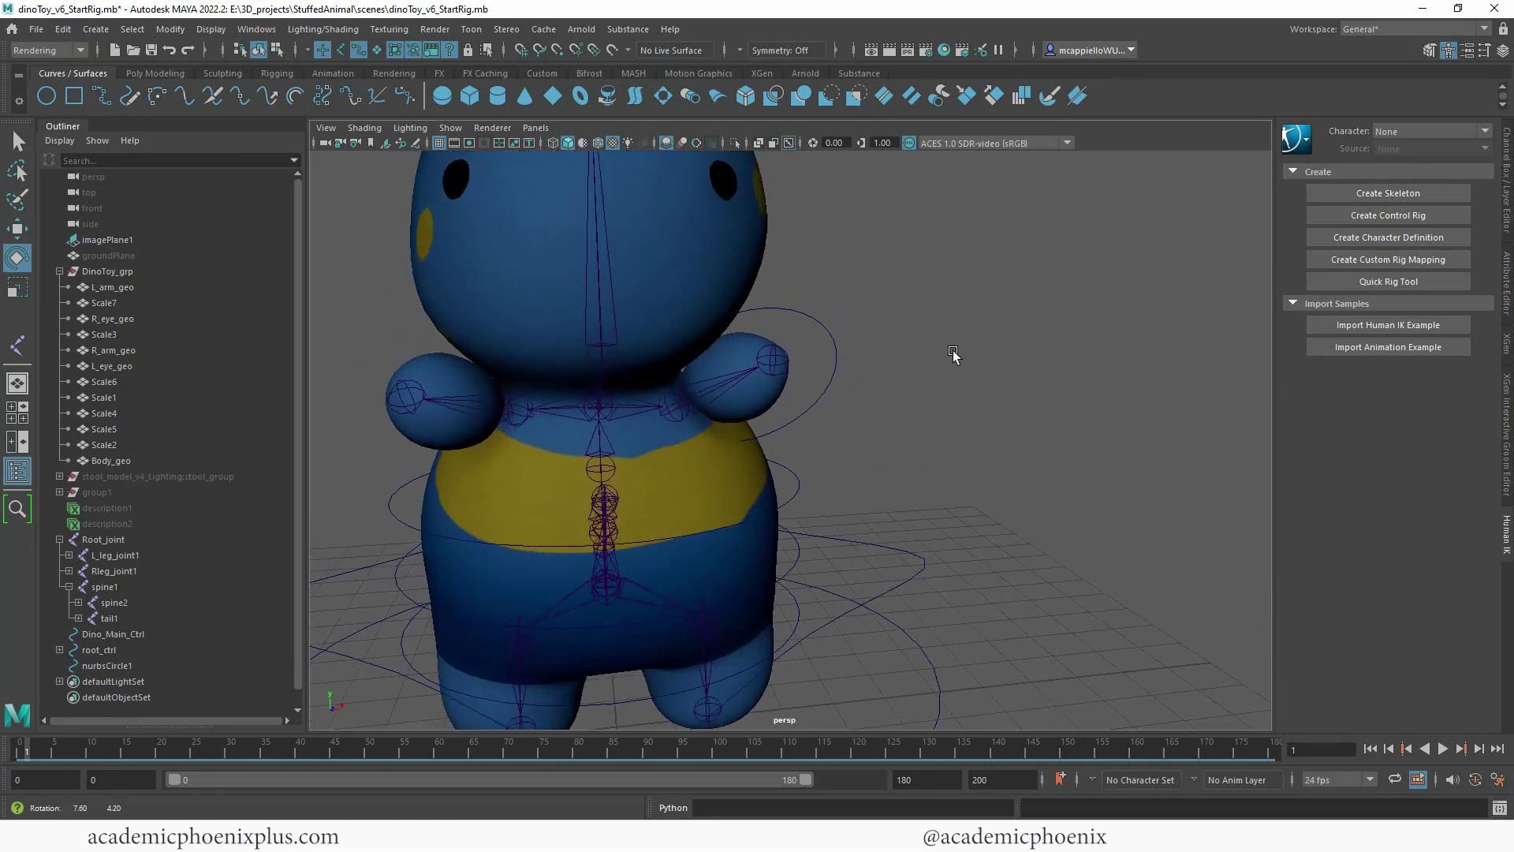
{"action": "left_click", "coordinate": [833, 377]}
{"action": "key", "text": "r"}
{"action": "left_click_drag", "start_coordinate": [675, 405], "coordinate": [498, 356]}
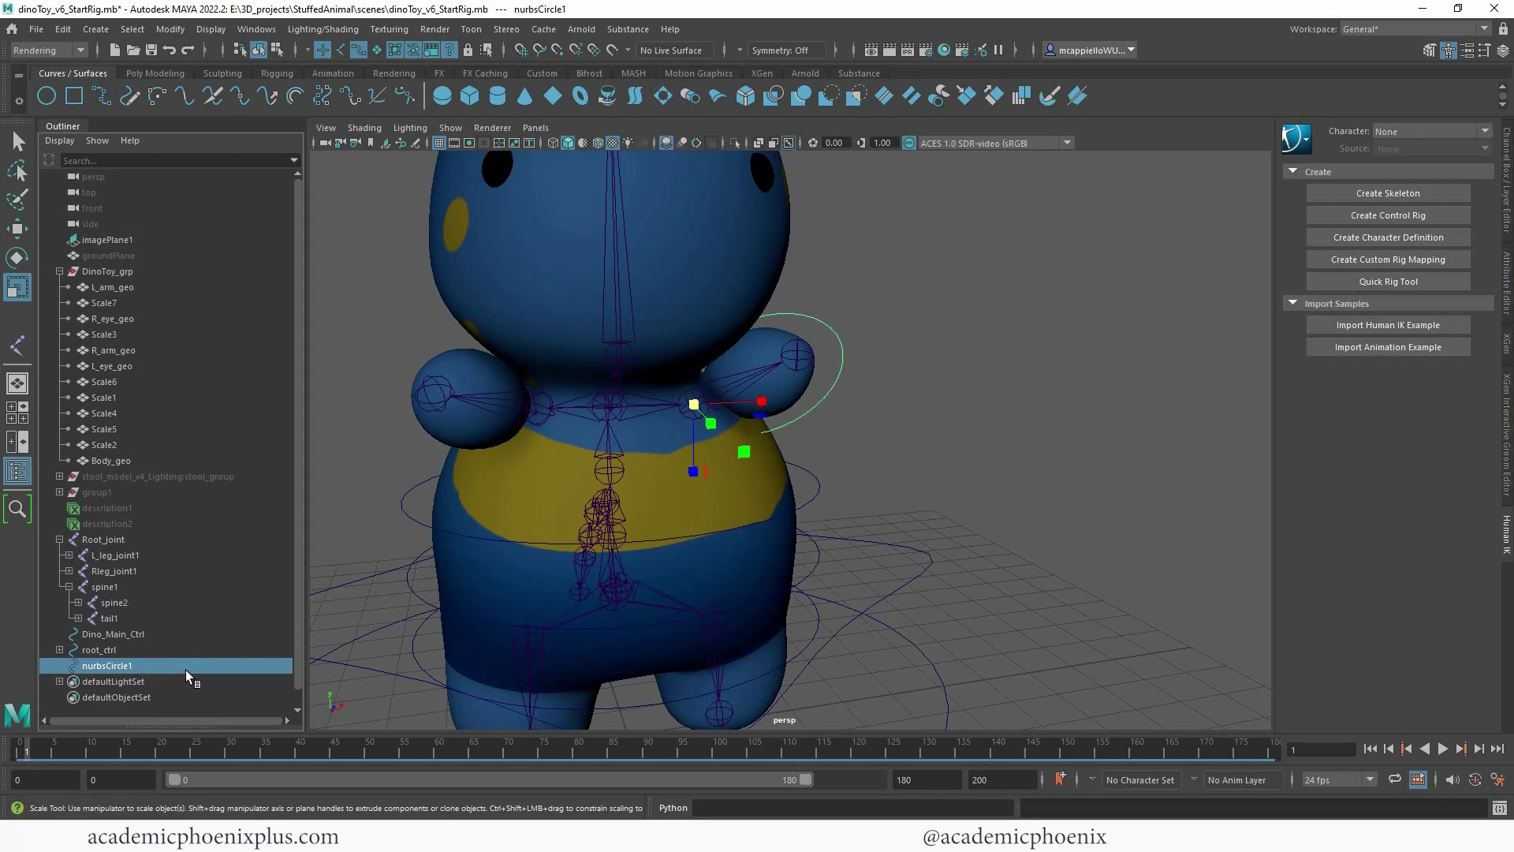
Rename the left arm circle as L_arm_ctrl.
{"action": "key", "text": "space"}
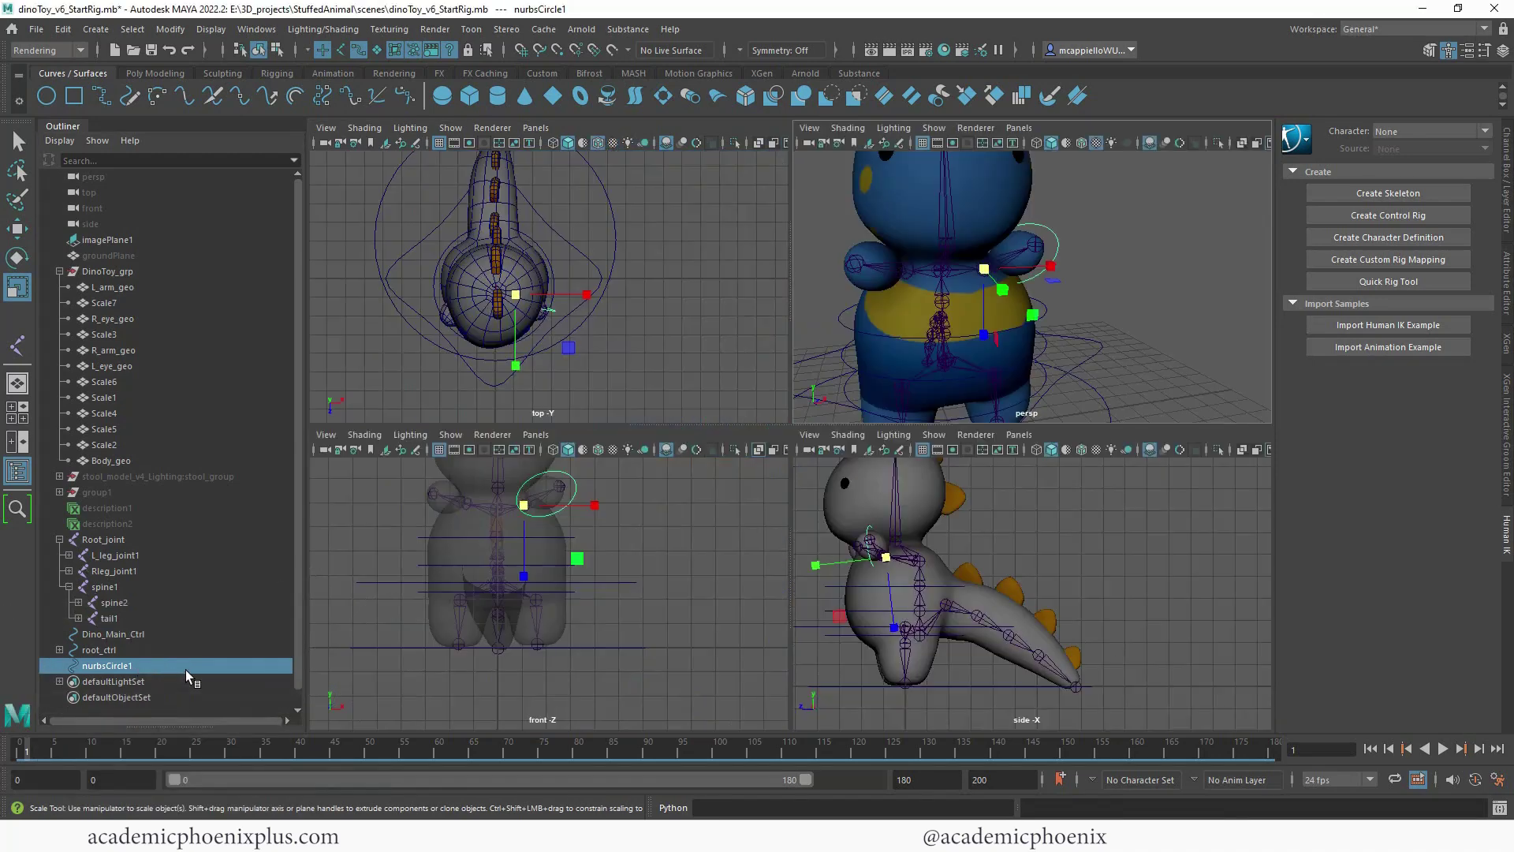
{"action": "key", "text": "space"}
{"action": "double_click", "coordinate": [117, 668]}
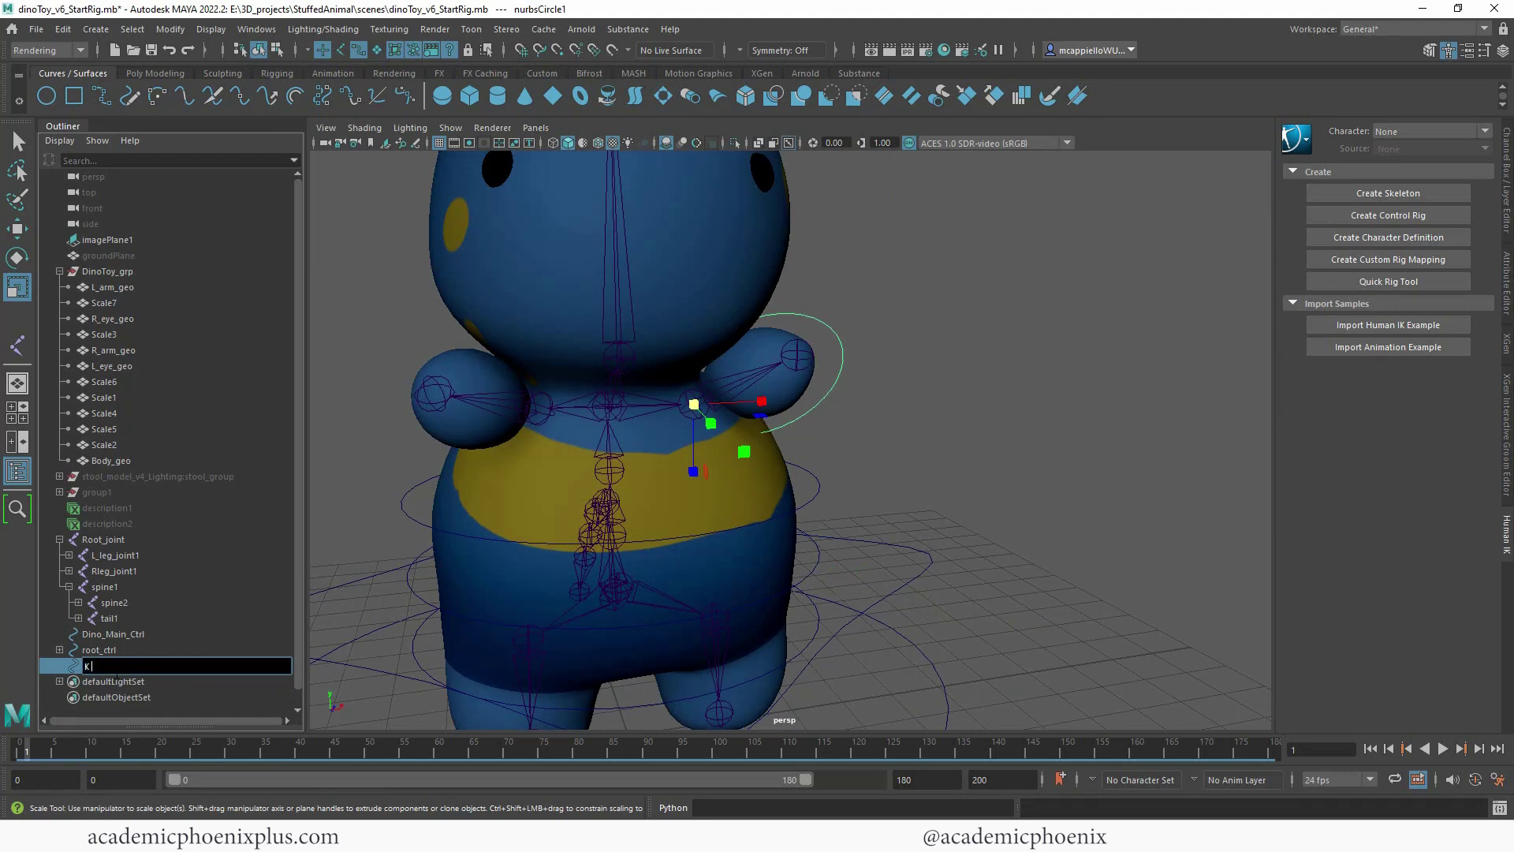
{"action": "key", "text": "Return"}
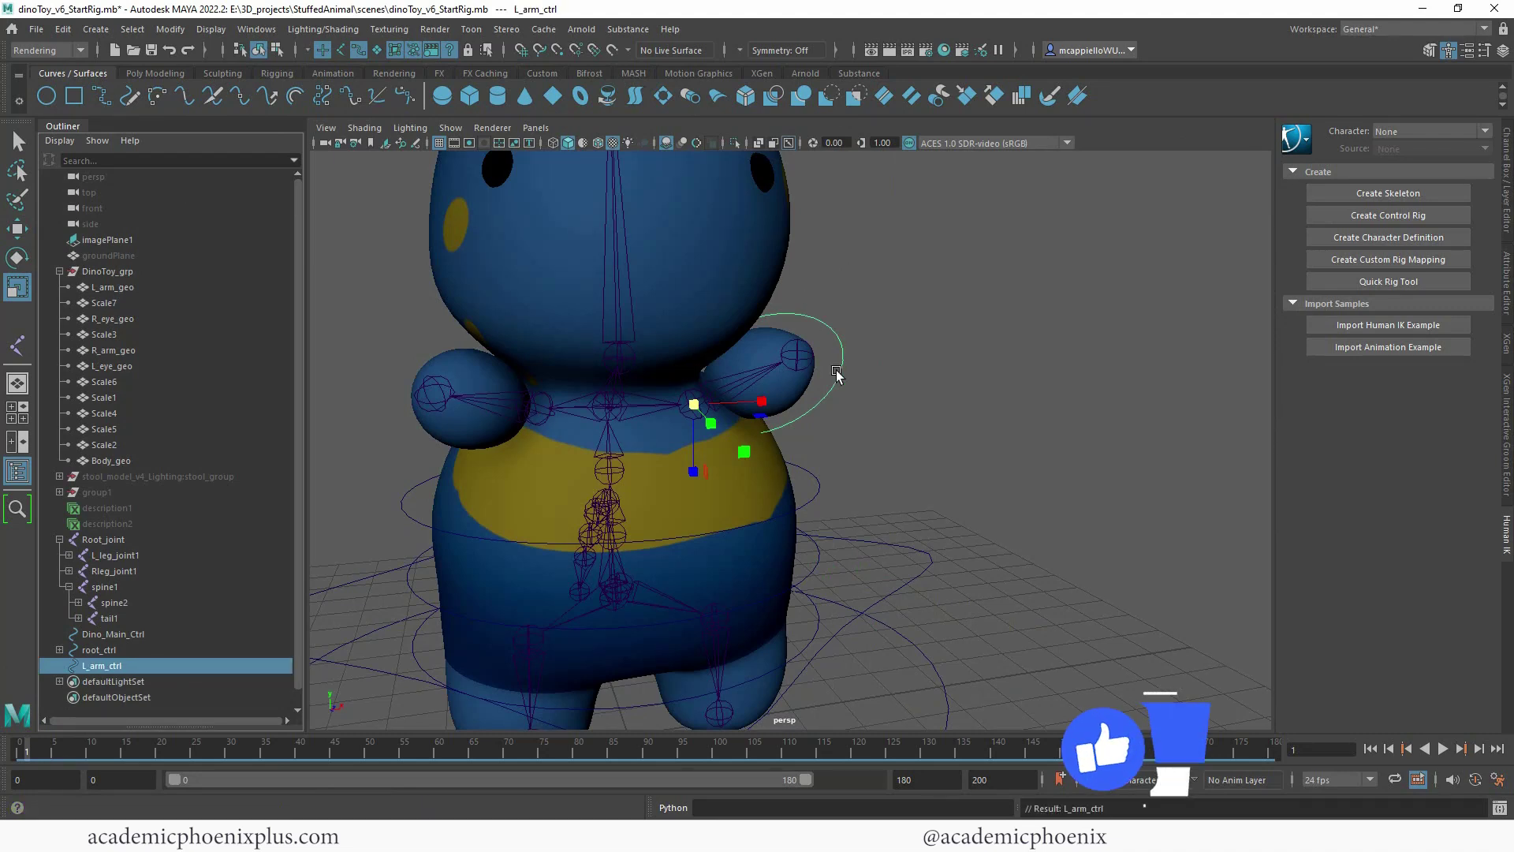
Duplicate the L_arm_ctrl circle and freeze the duplicate's transformations.
{"action": "key", "text": "w"}
{"action": "key", "text": "e"}
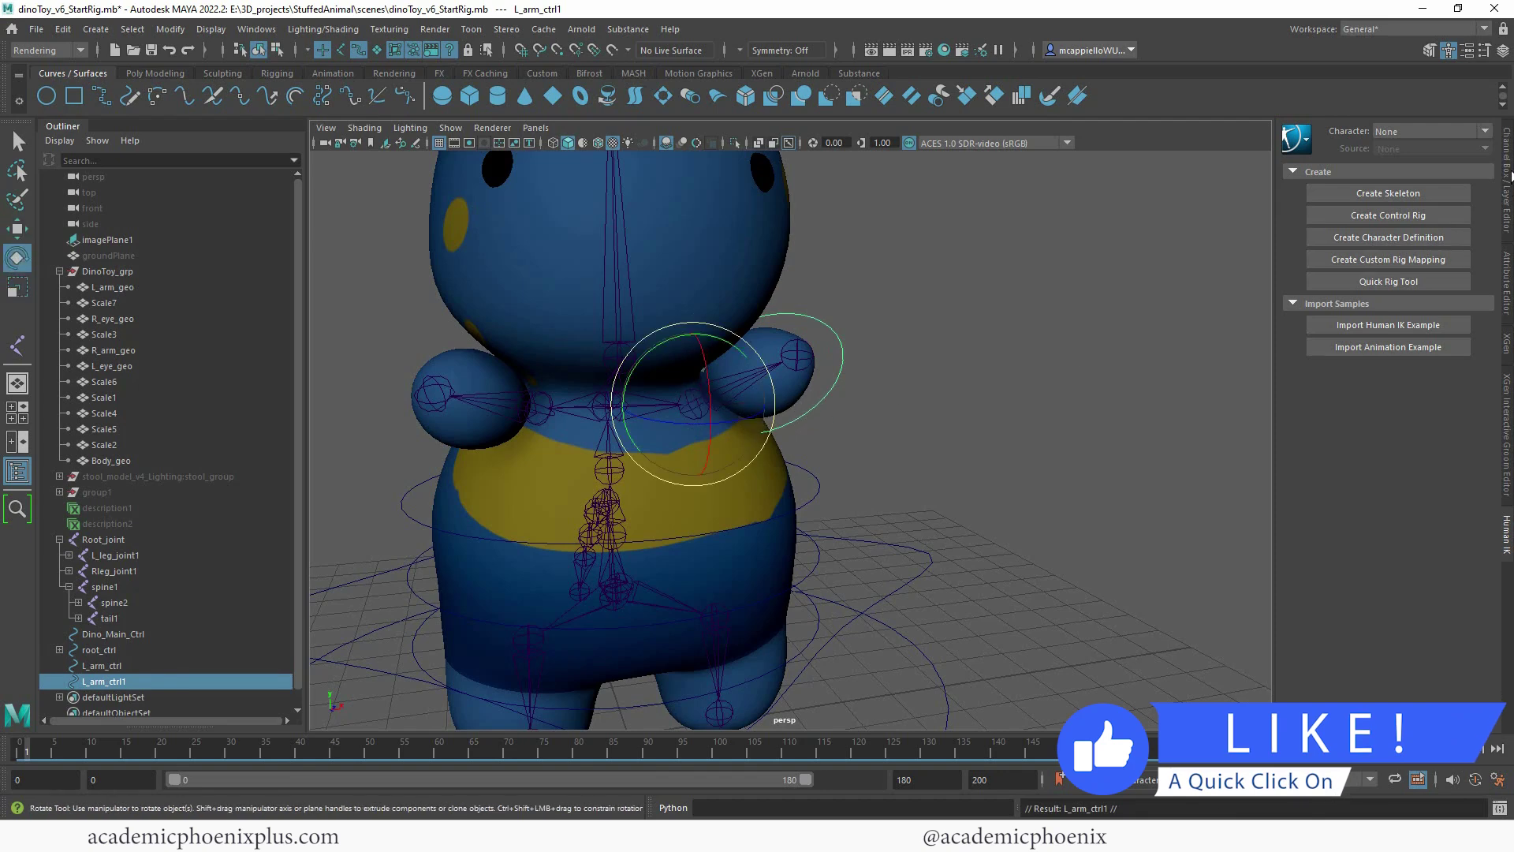
{"action": "left_click", "coordinate": [1504, 272]}
{"action": "left_click", "coordinate": [1504, 184]}
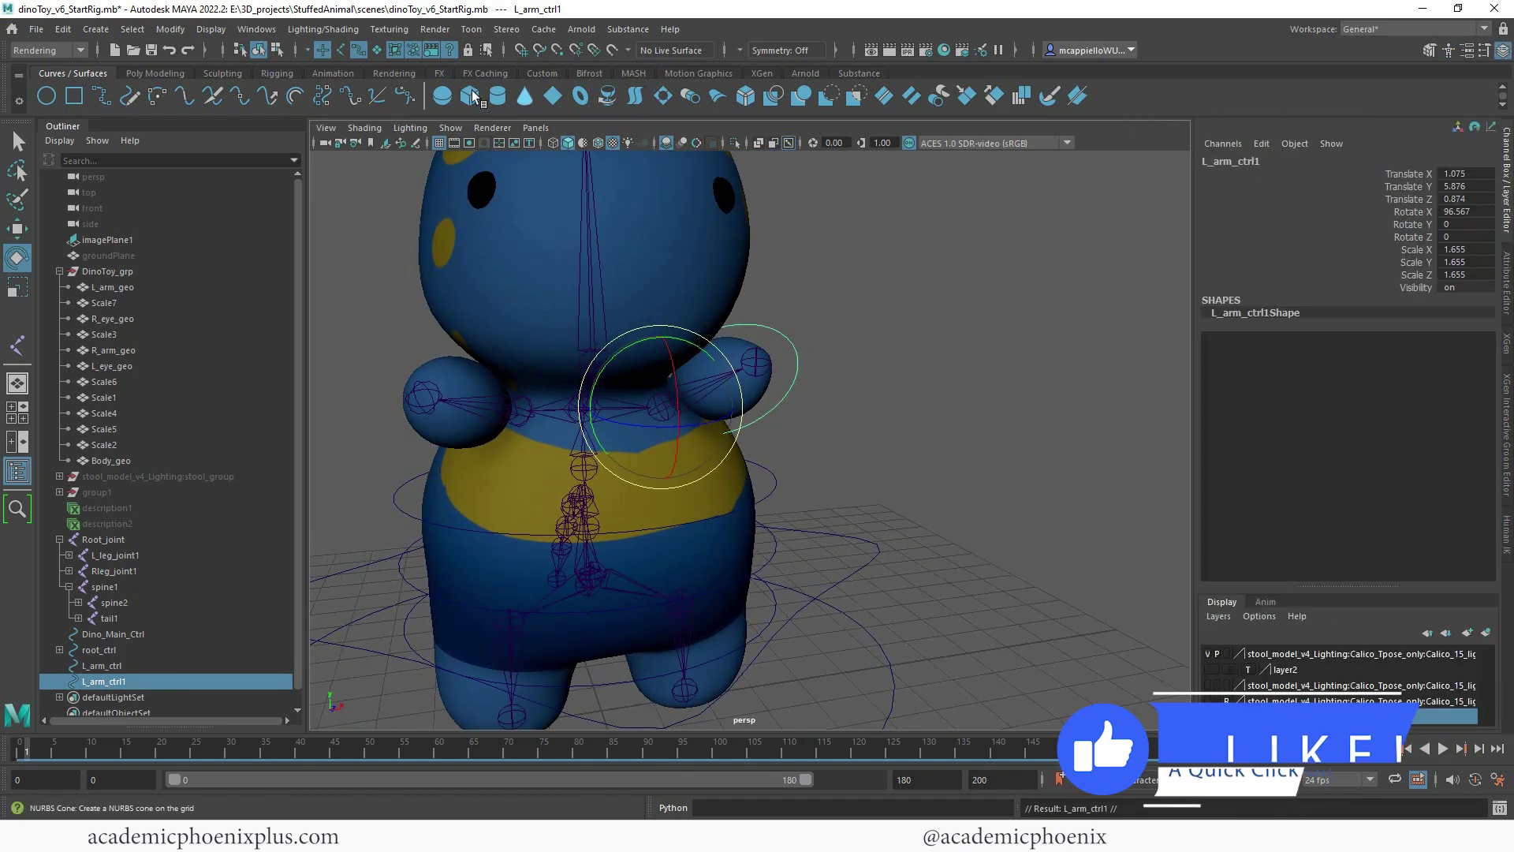
{"action": "left_click", "coordinate": [166, 73]}
{"action": "left_click", "coordinate": [498, 95]}
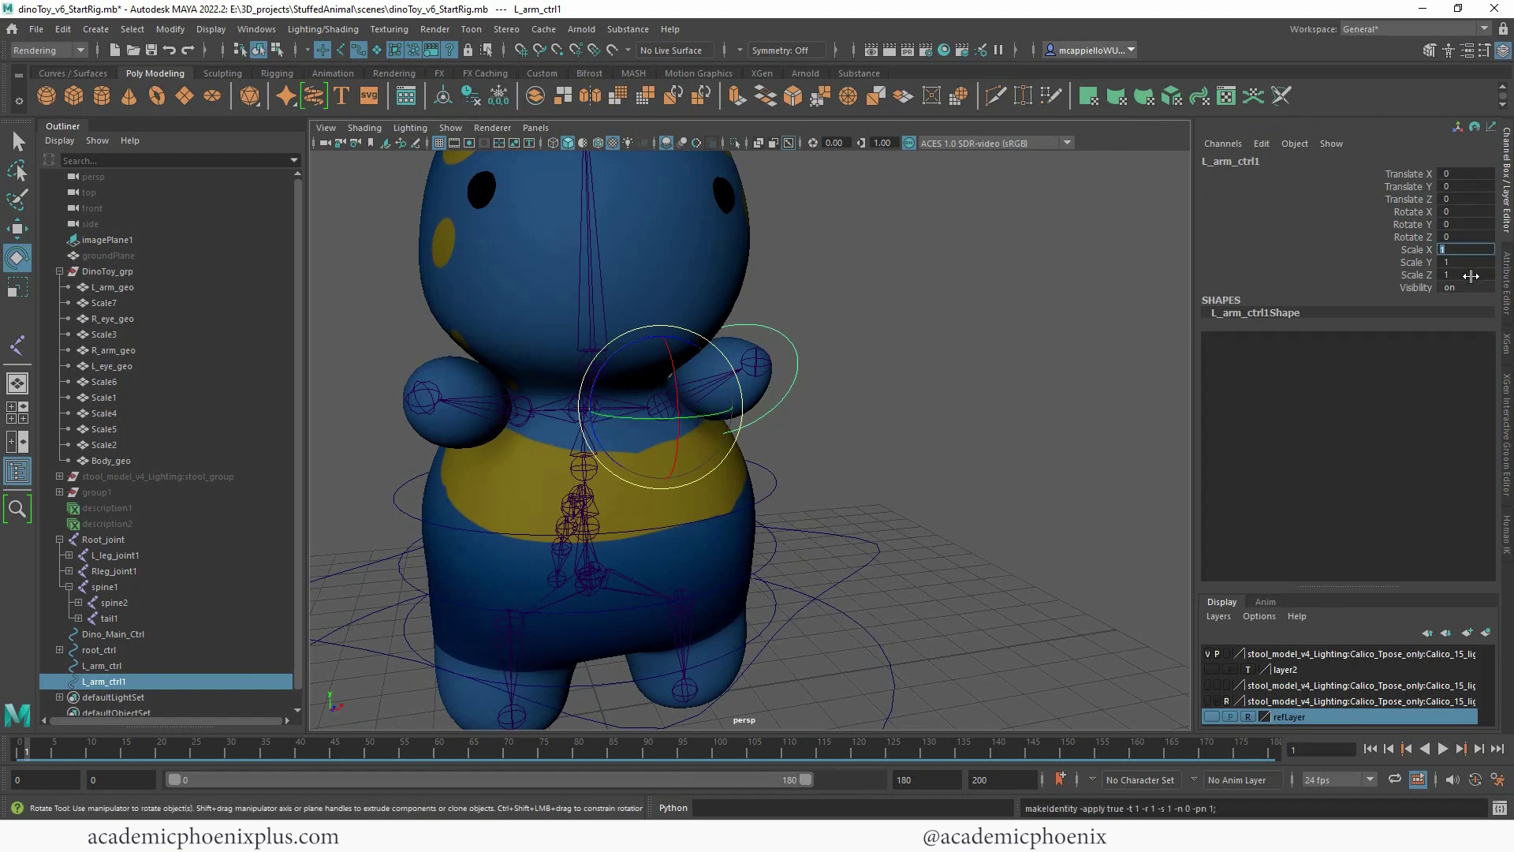
Mirror the duplicated arm circle by setting its Scale X to -1.
{"action": "key", "text": "Return"}
{"action": "key", "text": "ctrl+z"}
{"action": "left_click", "coordinate": [1476, 248]}
{"action": "type", "text": "-1"}
{"action": "key", "text": "Return"}
Move and rotate the mirrored circle around the right arm, at Translate X about -2.36, and freeze its transformations.
{"action": "left_click", "coordinate": [17, 229]}
{"action": "left_click_drag", "start_coordinate": [697, 414], "coordinate": [547, 355]}
{"action": "key", "text": "e"}
{"action": "left_click_drag", "start_coordinate": [475, 258], "coordinate": [465, 271]}
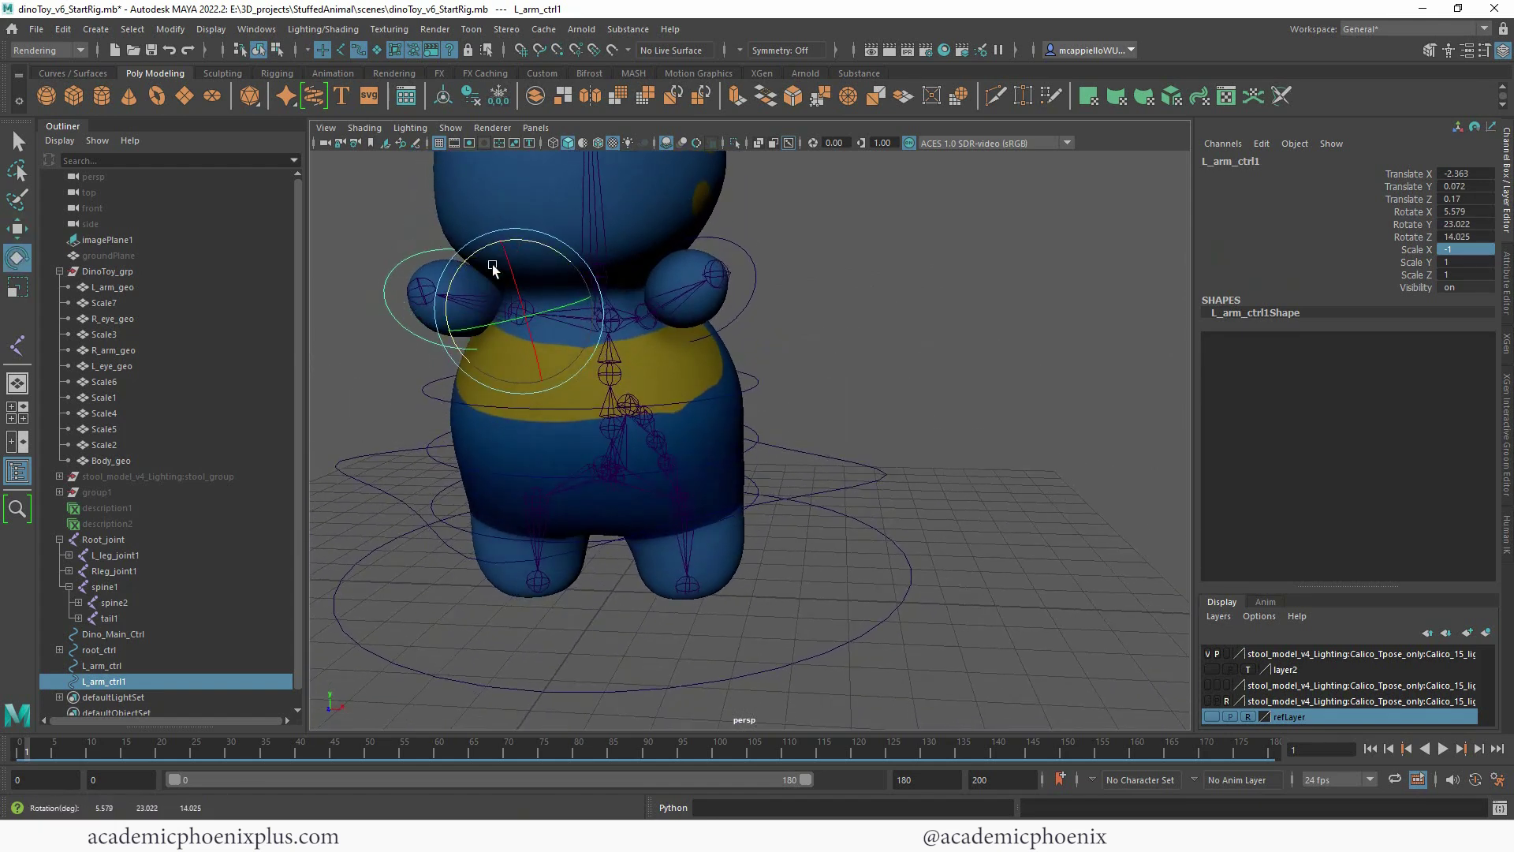
{"action": "left_click", "coordinate": [498, 98]}
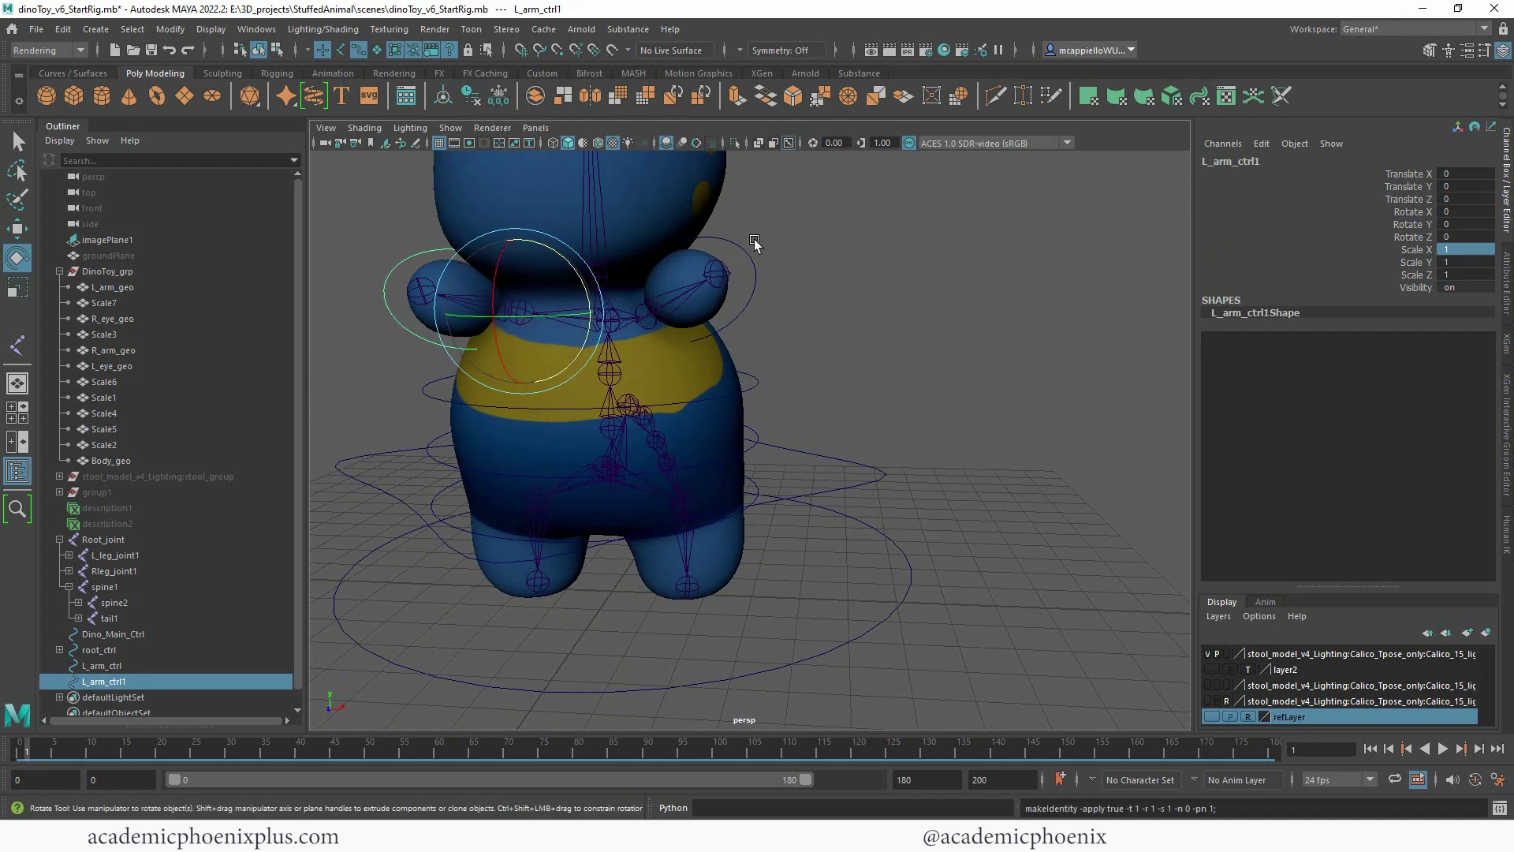
Select the arm, spine, root and main control curves together, freeze their transformations and delete their history.
{"action": "left_click", "coordinate": [754, 268], "text": "shift"}
{"action": "left_click", "coordinate": [747, 391], "text": "shift"}
{"action": "left_click", "coordinate": [753, 429], "text": "shift"}
{"action": "left_click", "coordinate": [793, 454], "text": "shift"}
{"action": "left_click", "coordinate": [875, 523], "text": "shift"}
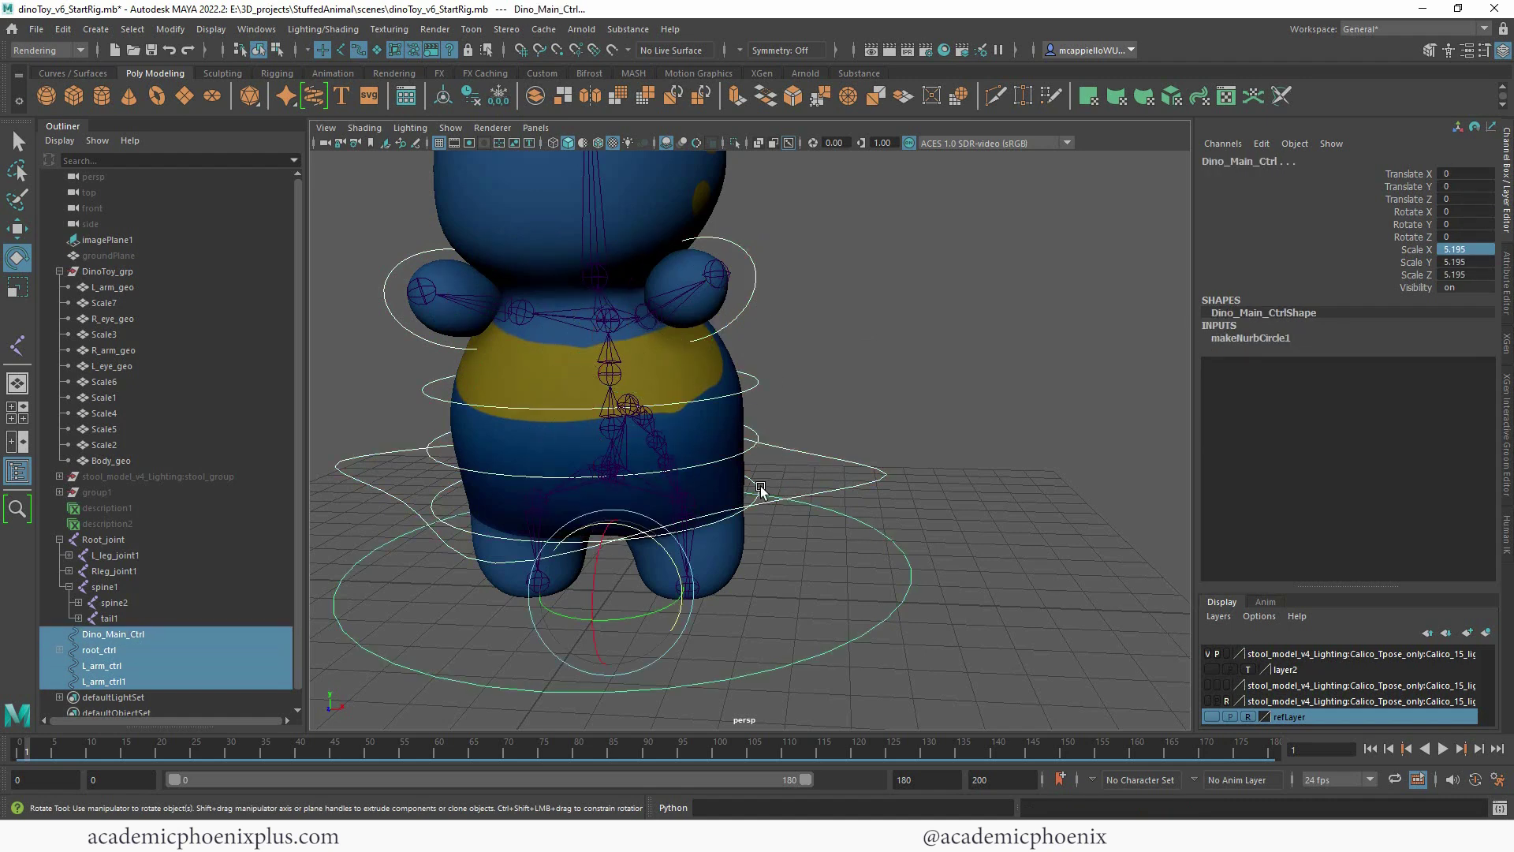
{"action": "left_click", "coordinate": [756, 487], "text": "shift"}
{"action": "left_click", "coordinate": [500, 95]}
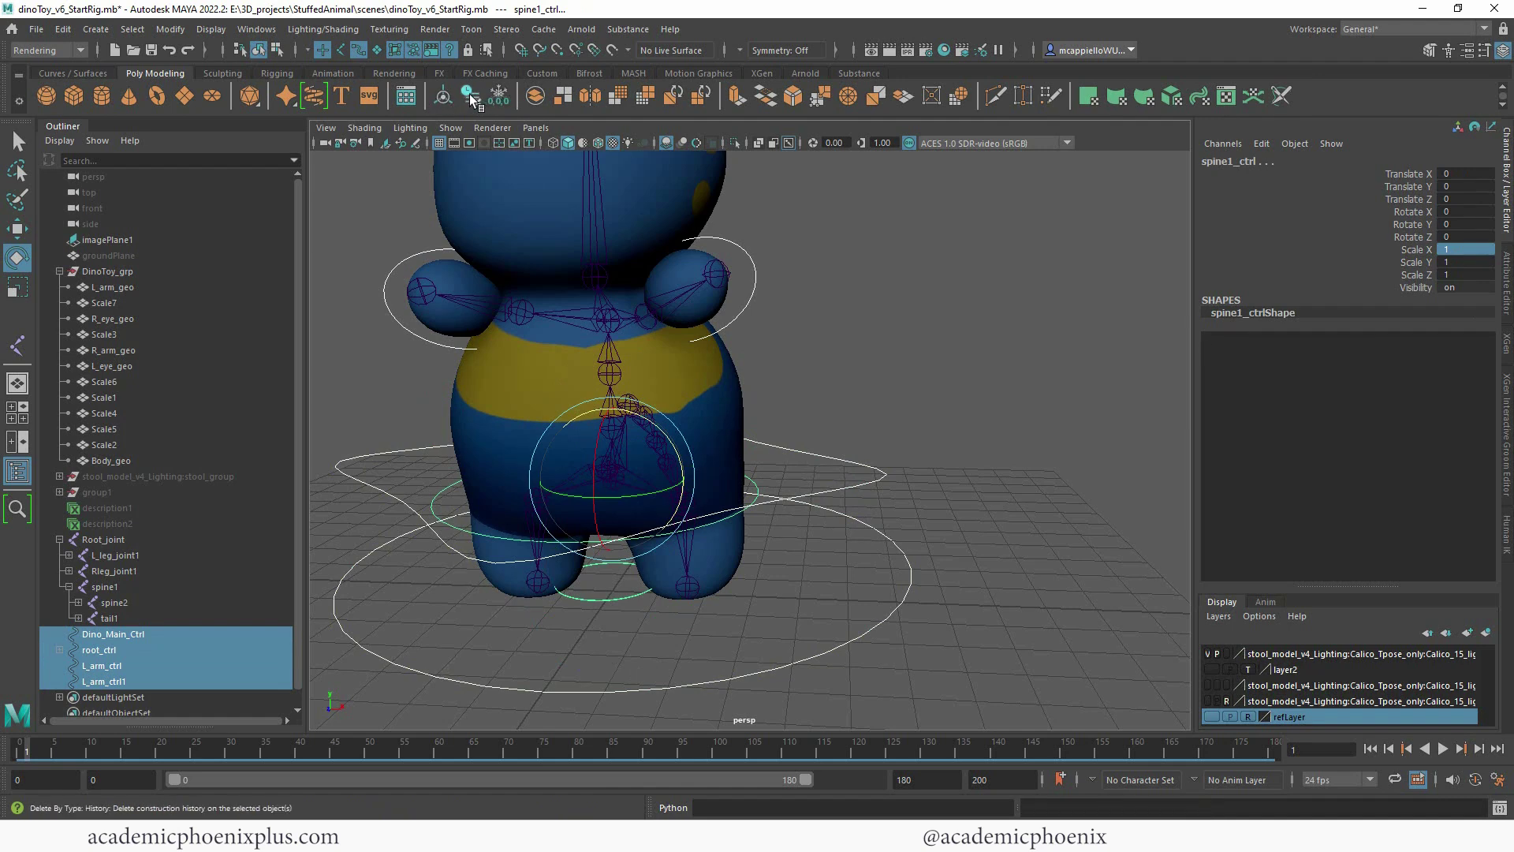
{"action": "left_click", "coordinate": [753, 345]}
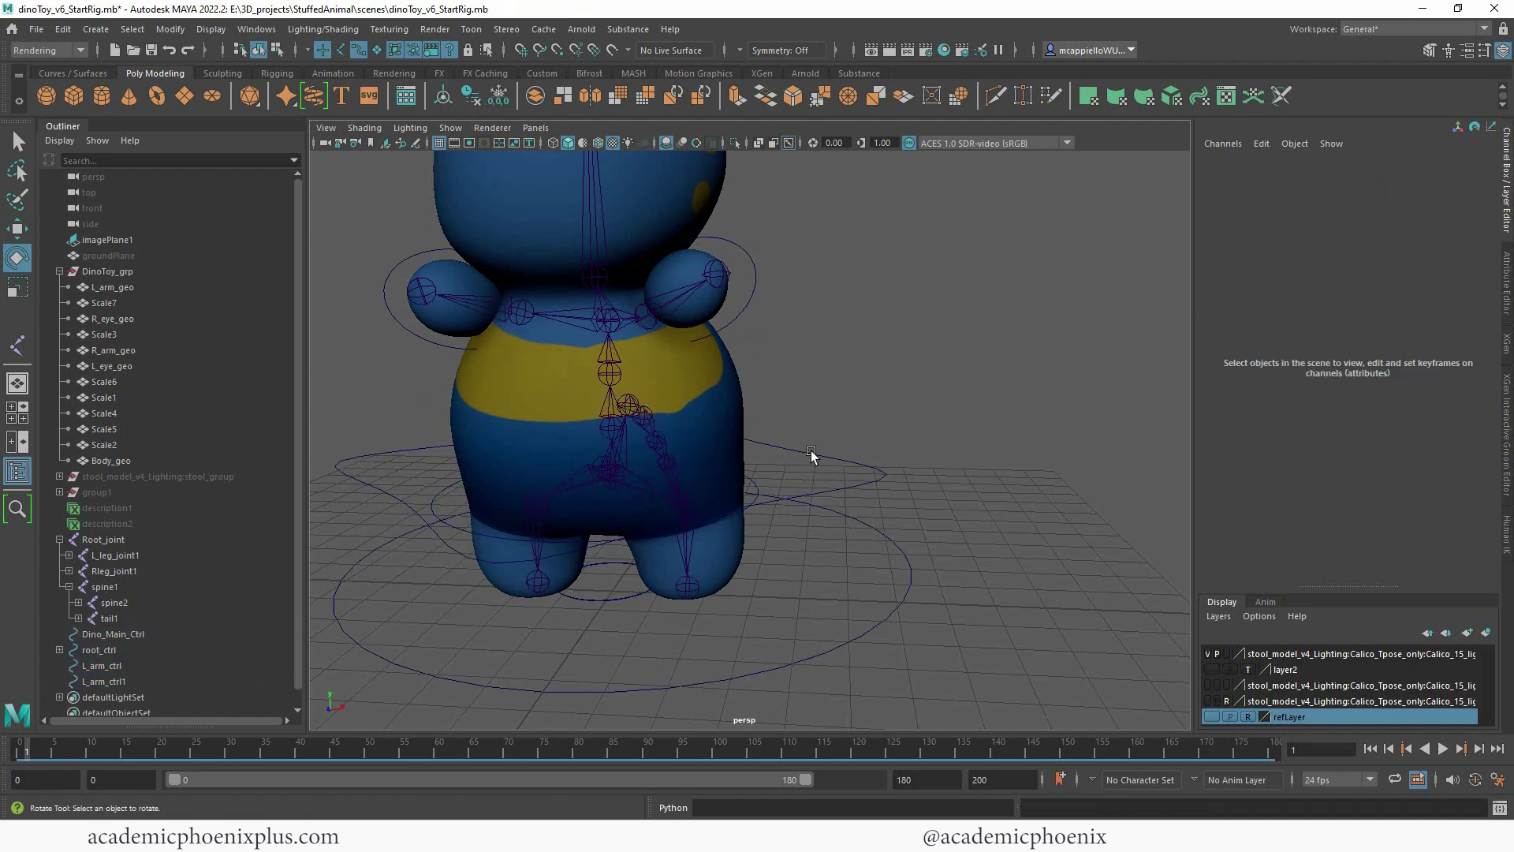
{"action": "left_click", "coordinate": [853, 460]}
{"action": "left_click", "coordinate": [876, 517]}
{"action": "left_click_drag", "start_coordinate": [884, 522], "coordinate": [908, 526]}
{"action": "left_click", "coordinate": [949, 359]}
Create a NURBS circle for the head, stand it upright at about 89.7 degrees in X and scale it to about 2.99.
{"action": "right_click_drag", "start_coordinate": [949, 359], "coordinate": [780, 229], "text": "alt"}
{"action": "middle_click_drag", "start_coordinate": [781, 230], "coordinate": [842, 341], "text": "alt"}
{"action": "left_click_drag", "start_coordinate": [841, 342], "coordinate": [841, 321], "text": "alt"}
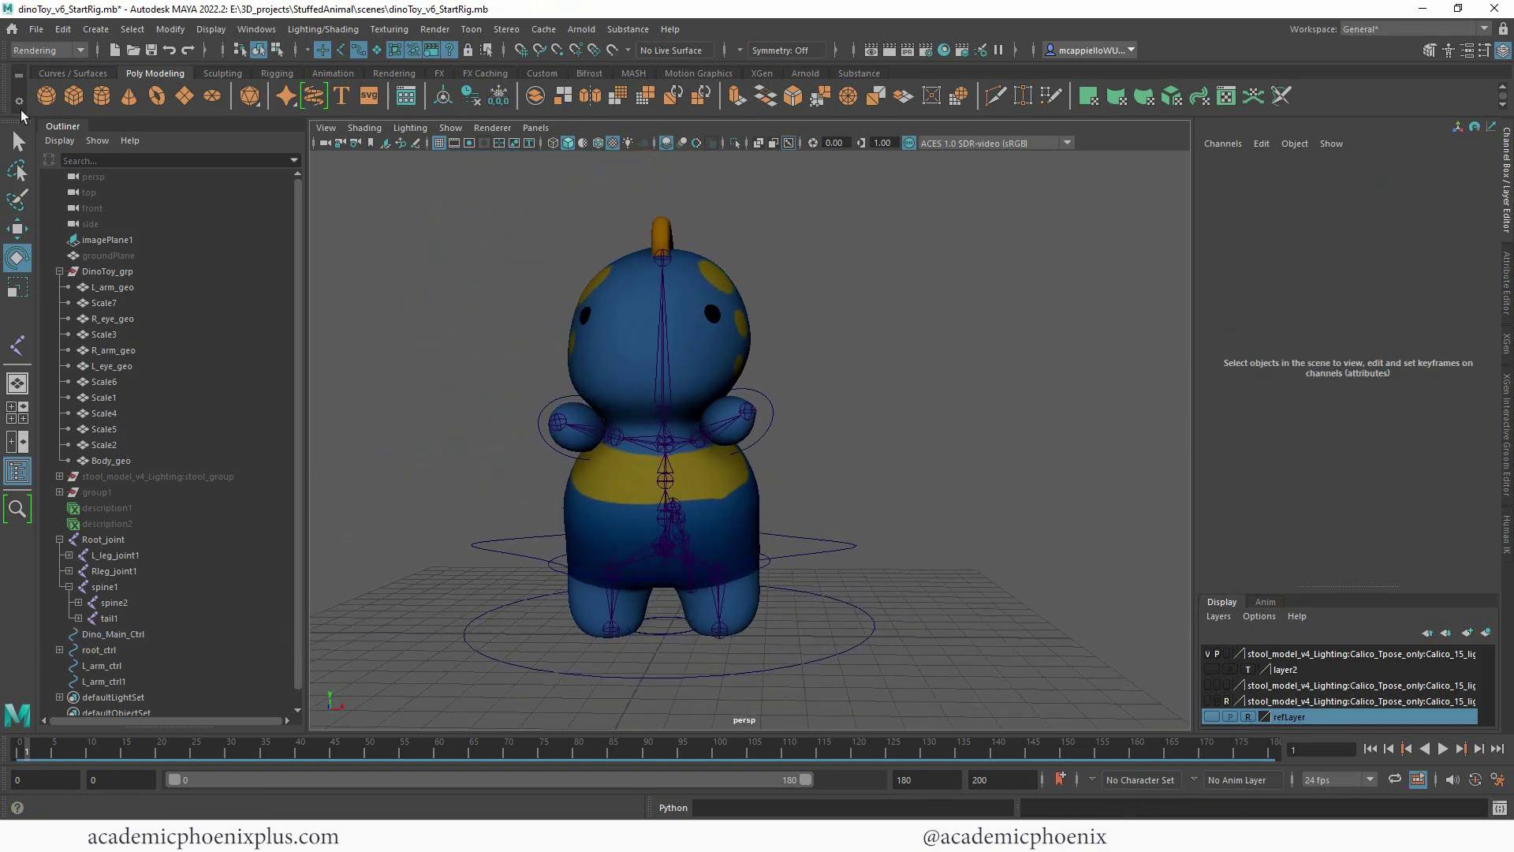
{"action": "left_click", "coordinate": [72, 73]}
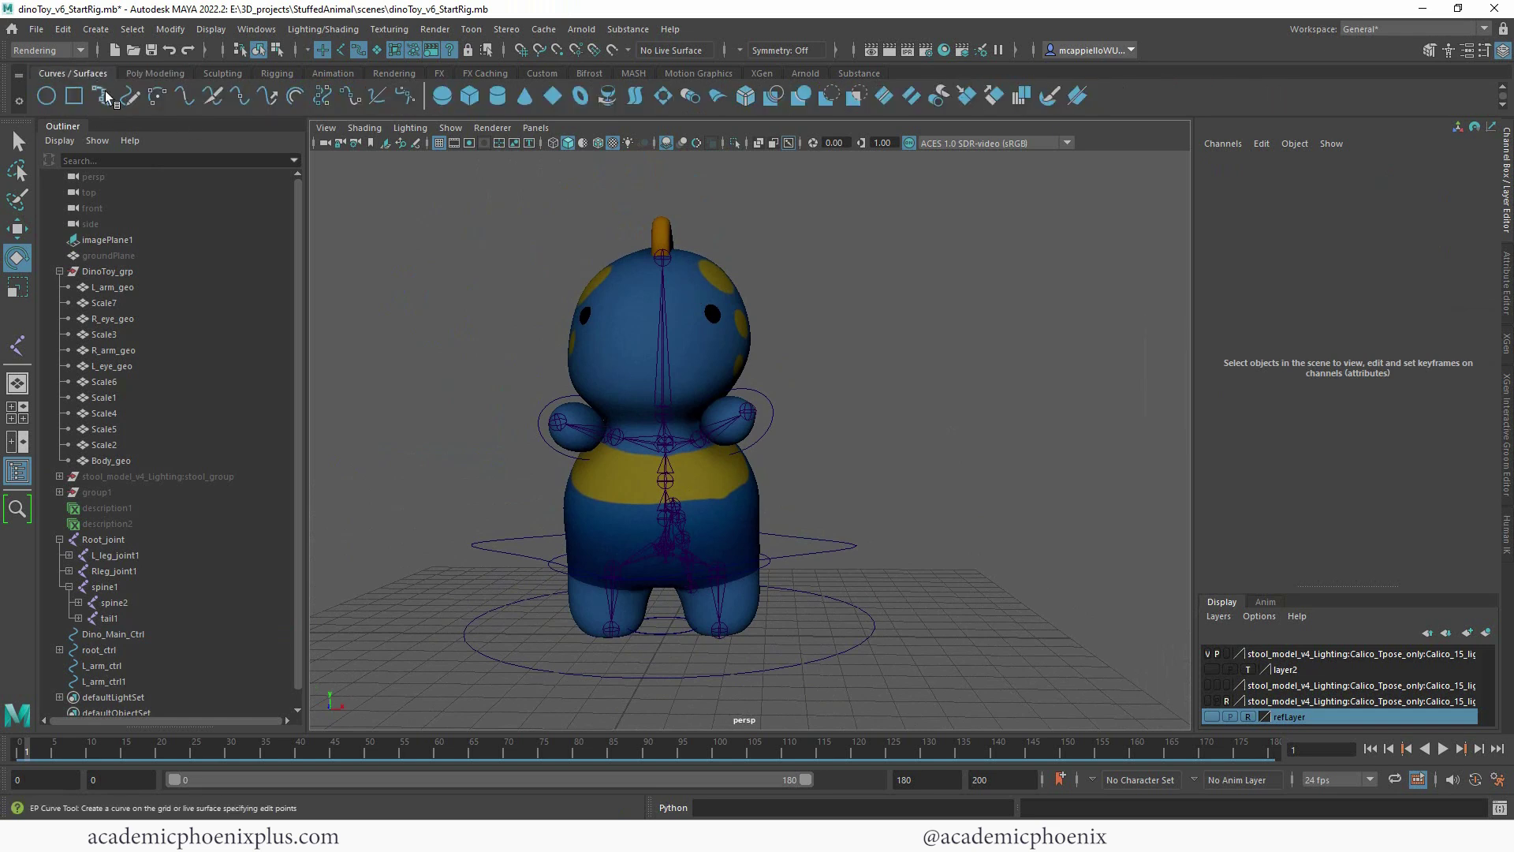
{"action": "left_click", "coordinate": [47, 96]}
{"action": "key", "text": "w"}
{"action": "left_click_drag", "start_coordinate": [672, 588], "coordinate": [638, 399]}
{"action": "key", "text": "r"}
{"action": "key", "text": "e"}
{"action": "key", "text": "w"}
Snap the upright circle onto the joint at the base of the head, using the front view.
{"action": "key", "text": "space"}
{"action": "key", "text": "space"}
{"action": "middle_click", "coordinate": [634, 480]}
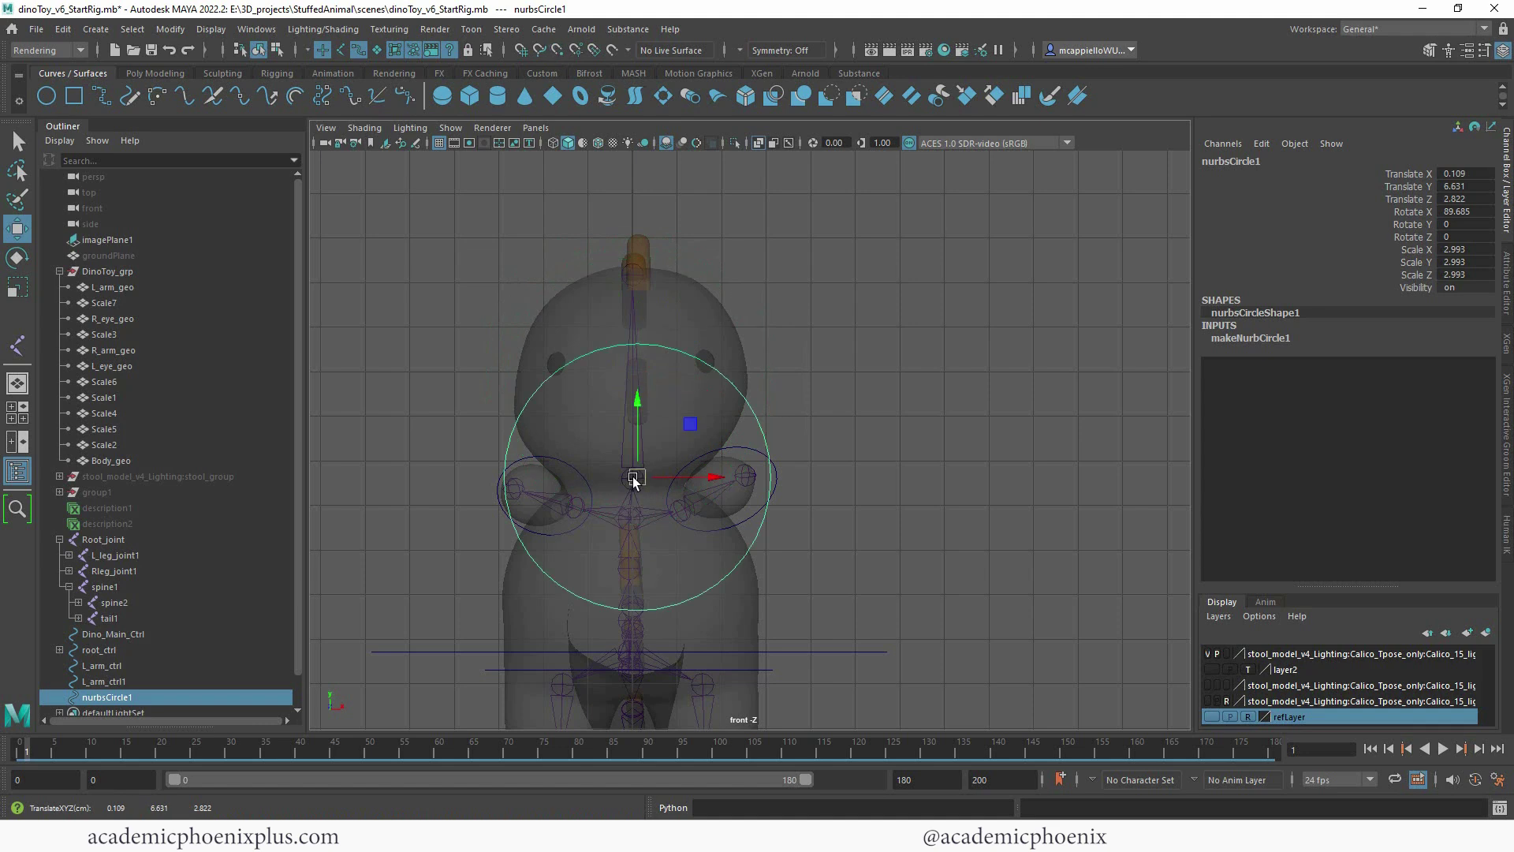
{"action": "middle_click_drag", "start_coordinate": [630, 475], "coordinate": [630, 476]}
{"action": "key", "text": "space"}
{"action": "left_click_drag", "start_coordinate": [938, 402], "coordinate": [848, 311], "text": "alt"}
{"action": "scroll", "coordinate": [1048, 264], "scroll_direction": "up", "scroll_amount": 6}
{"action": "left_click_drag", "start_coordinate": [1048, 273], "coordinate": [1051, 279], "text": "alt"}
Move all of the head circle's control vertices up in front view so the ring surrounds the head.
{"action": "key", "text": "space"}
{"action": "scroll", "coordinate": [769, 364], "scroll_direction": "up", "scroll_amount": 3}
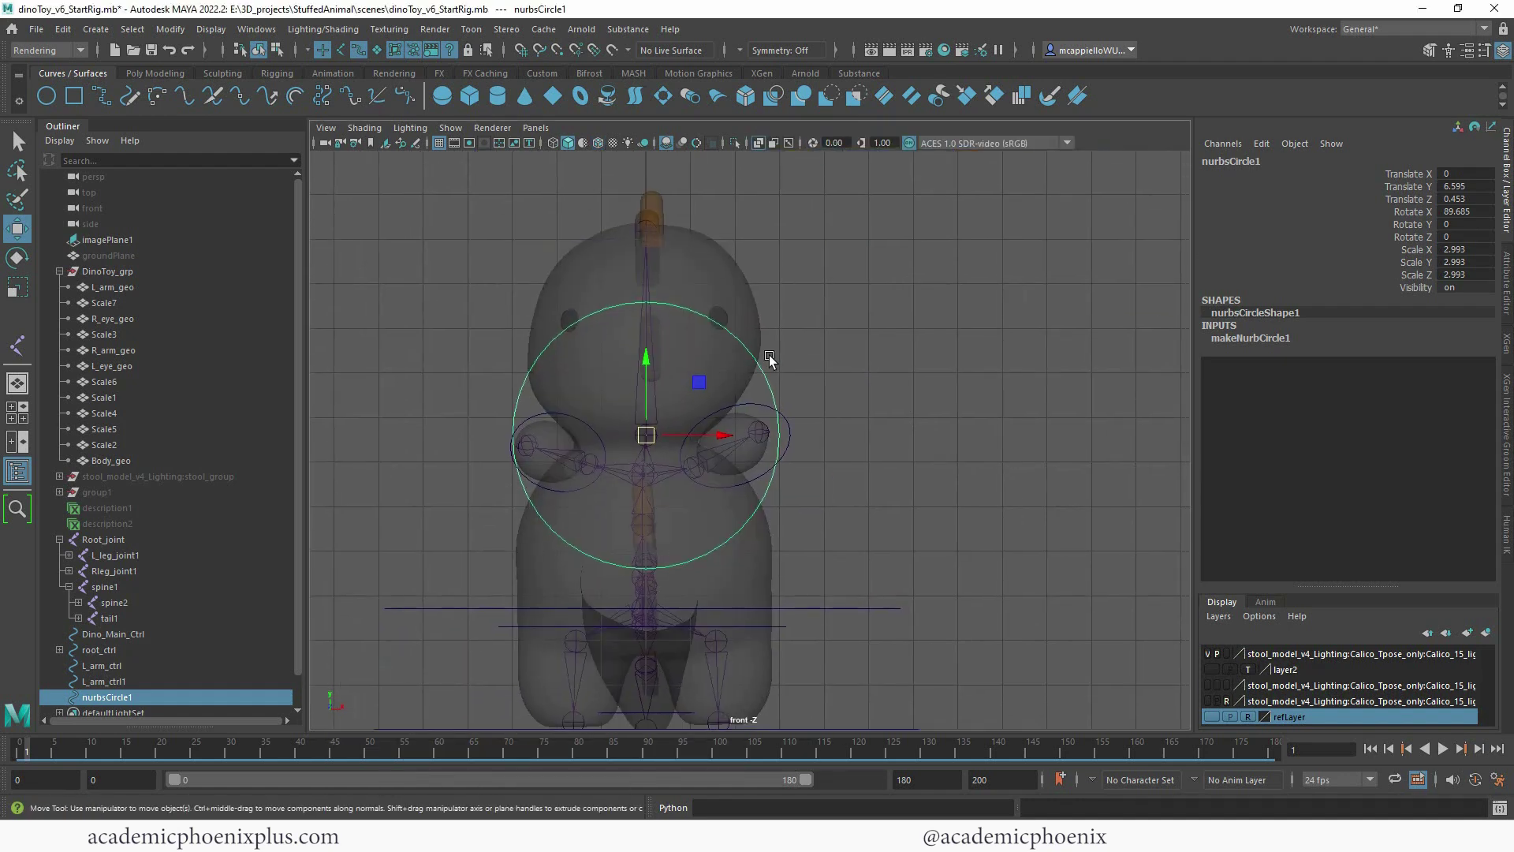
{"action": "right_click_drag", "start_coordinate": [769, 362], "coordinate": [726, 365]}
{"action": "left_click_drag", "start_coordinate": [432, 261], "coordinate": [887, 632]}
{"action": "left_click_drag", "start_coordinate": [642, 438], "coordinate": [638, 325]}
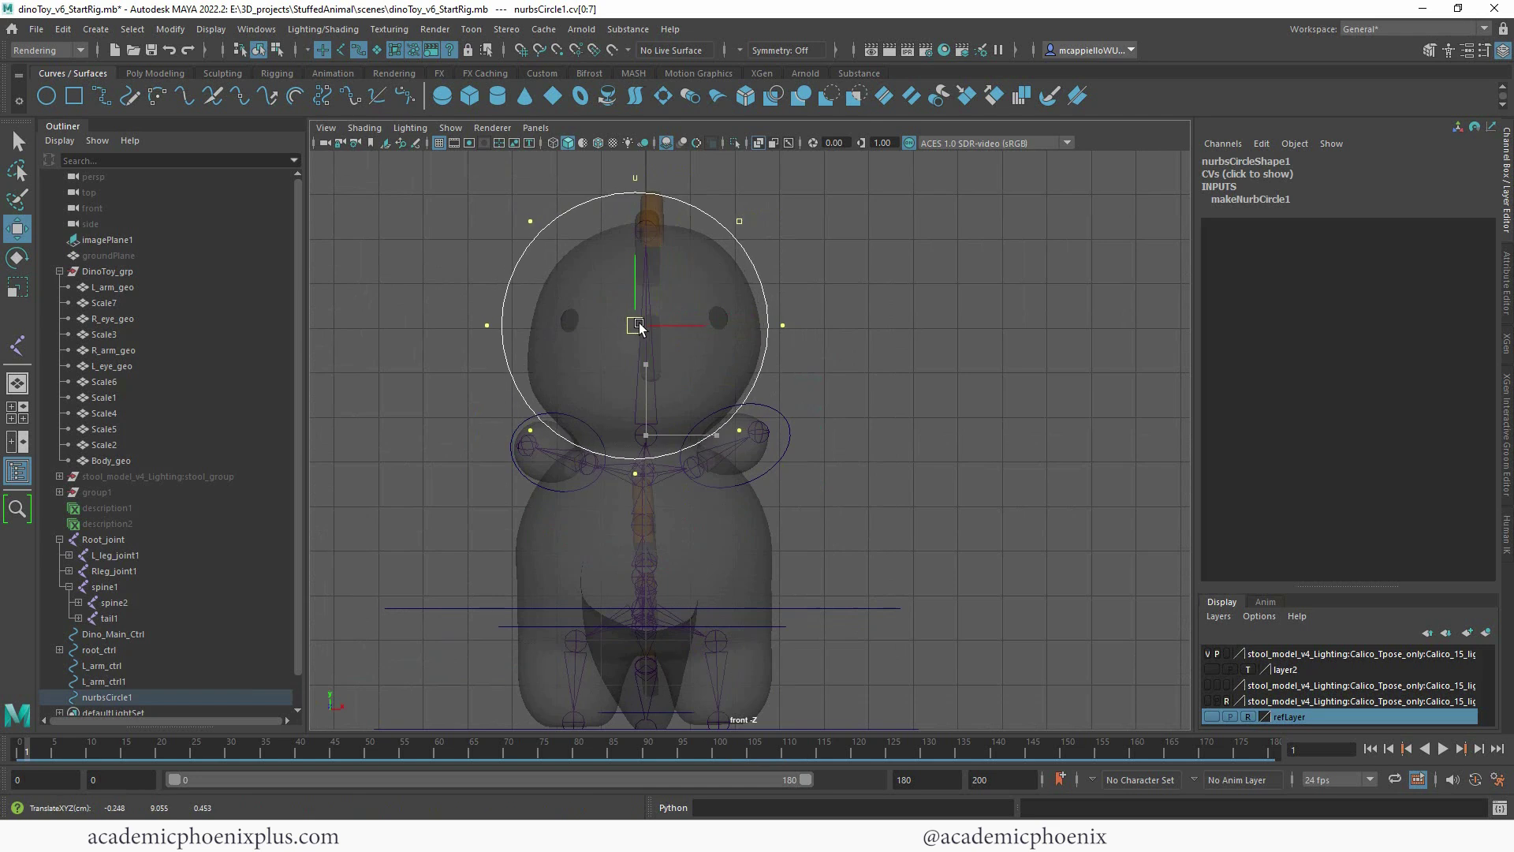
Shift the head circle's control vertices on the left-arm side outward and pull its lowest vertex down.
{"action": "left_click_drag", "start_coordinate": [694, 201], "coordinate": [824, 430]}
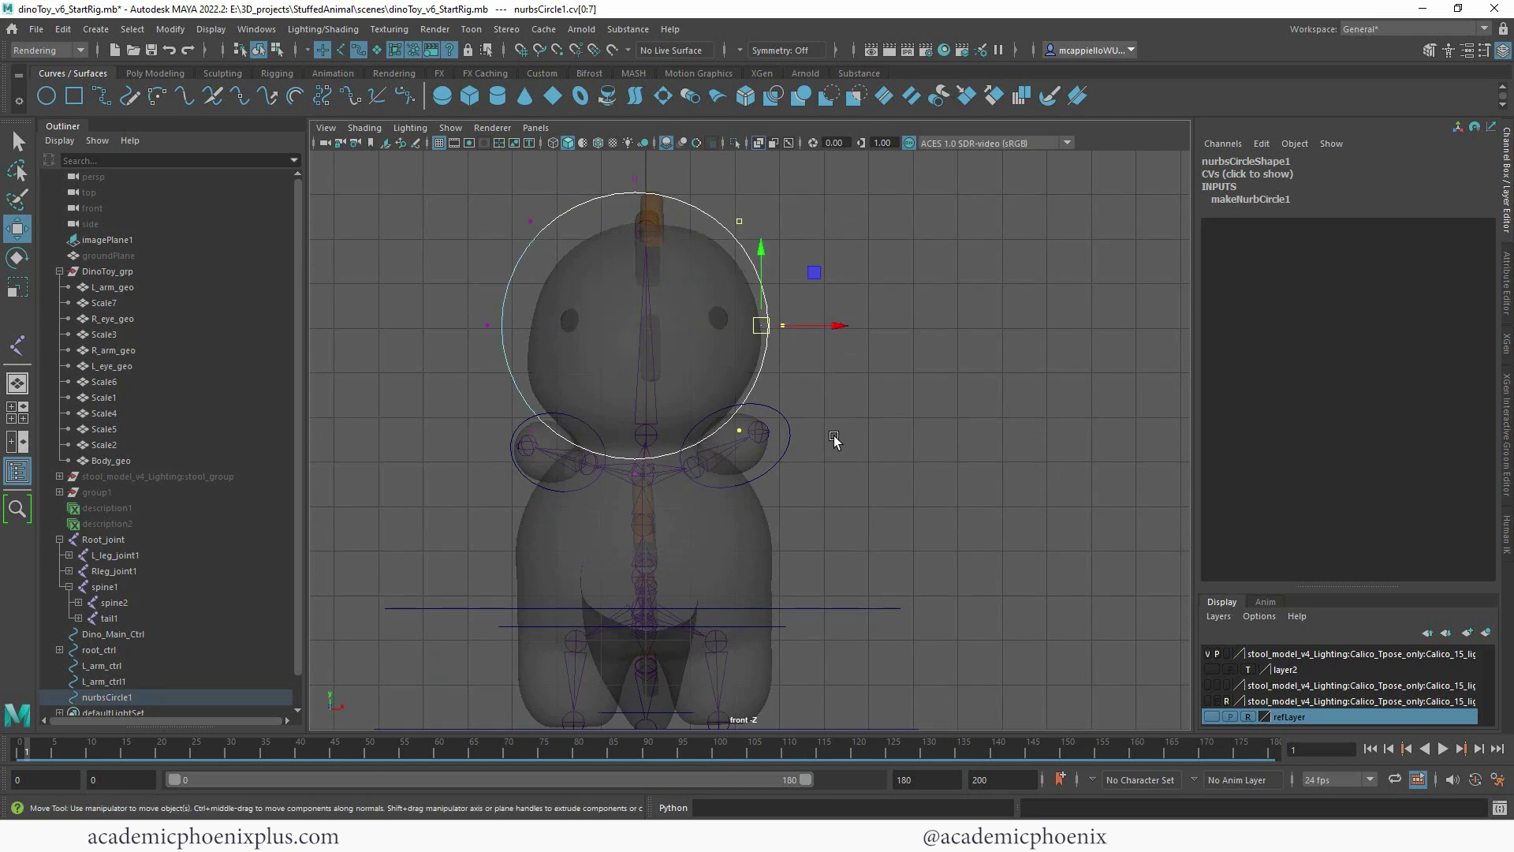
{"action": "left_click_drag", "start_coordinate": [848, 333], "coordinate": [871, 334]}
{"action": "left_click", "coordinate": [634, 473]}
{"action": "left_click_drag", "start_coordinate": [635, 473], "coordinate": [624, 505]}
Pull the head circle's two lower side control vertices inward and up to follow the head's outline towards the neck.
{"action": "left_click", "coordinate": [521, 428]}
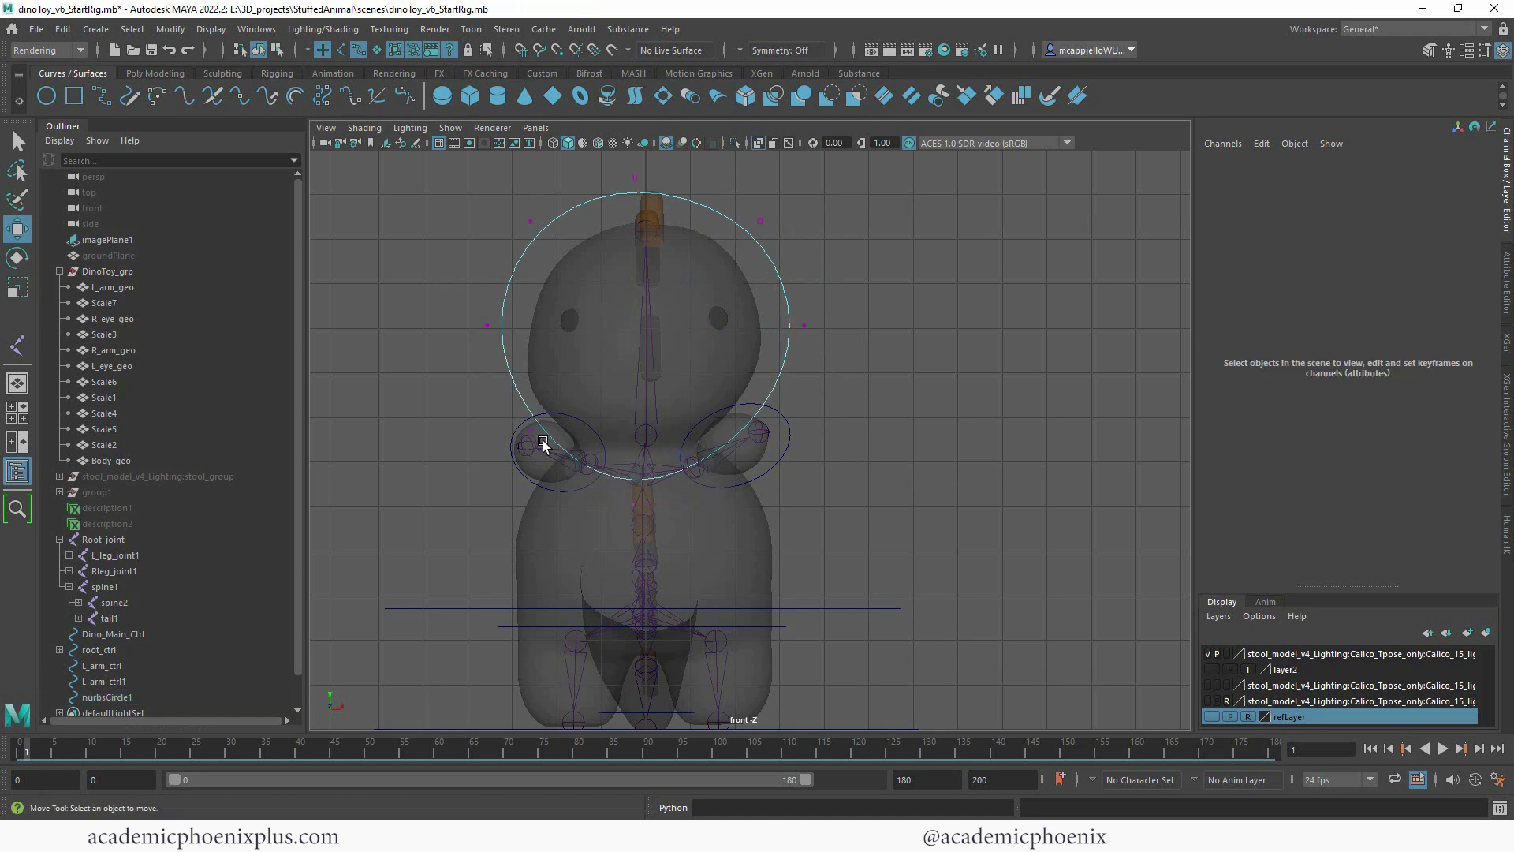
{"action": "left_click_drag", "start_coordinate": [572, 448], "coordinate": [574, 449]}
{"action": "left_click_drag", "start_coordinate": [544, 431], "coordinate": [552, 429]}
{"action": "left_click_drag", "start_coordinate": [804, 444], "coordinate": [743, 408]}
{"action": "left_click_drag", "start_coordinate": [760, 430], "coordinate": [732, 415]}
{"action": "left_click", "coordinate": [541, 430]}
{"action": "left_click_drag", "start_coordinate": [540, 429], "coordinate": [553, 416]}
{"action": "mouse_move", "coordinate": [762, 427]}
{"action": "left_mouse_down"}
{"action": "mouse_move", "coordinate": [730, 395]}
{"action": "mouse_move", "coordinate": [750, 404]}
{"action": "left_mouse_up"}
Adjust the head circle's two outermost side vertices around the head, then return to object mode.
{"action": "left_click", "coordinate": [804, 325]}
{"action": "left_click_drag", "start_coordinate": [804, 324], "coordinate": [813, 327]}
{"action": "left_click", "coordinate": [487, 322]}
{"action": "left_click_drag", "start_coordinate": [487, 316], "coordinate": [485, 320]}
{"action": "right_click_drag", "start_coordinate": [801, 296], "coordinate": [872, 276]}
{"action": "left_click", "coordinate": [956, 287]}
Select the head circle in the perspective view, freeze its transformations and delete its history.
{"action": "key", "text": "space"}
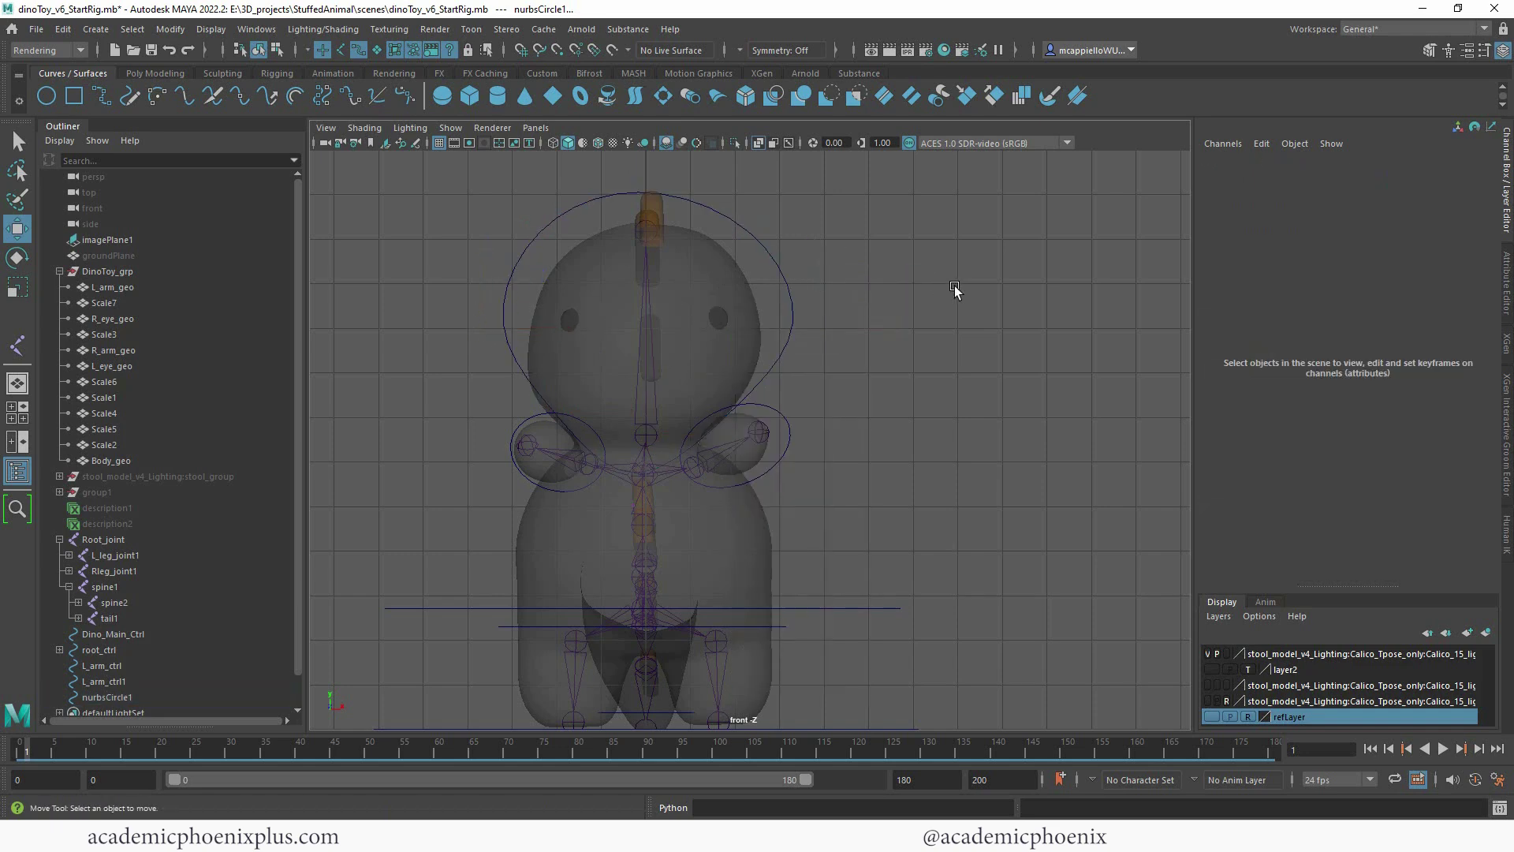
{"action": "key", "text": "space"}
{"action": "right_click_drag", "start_coordinate": [959, 240], "coordinate": [816, 310], "text": "alt"}
{"action": "left_click_drag", "start_coordinate": [815, 310], "coordinate": [900, 251], "text": "alt"}
{"action": "left_click", "coordinate": [717, 262]}
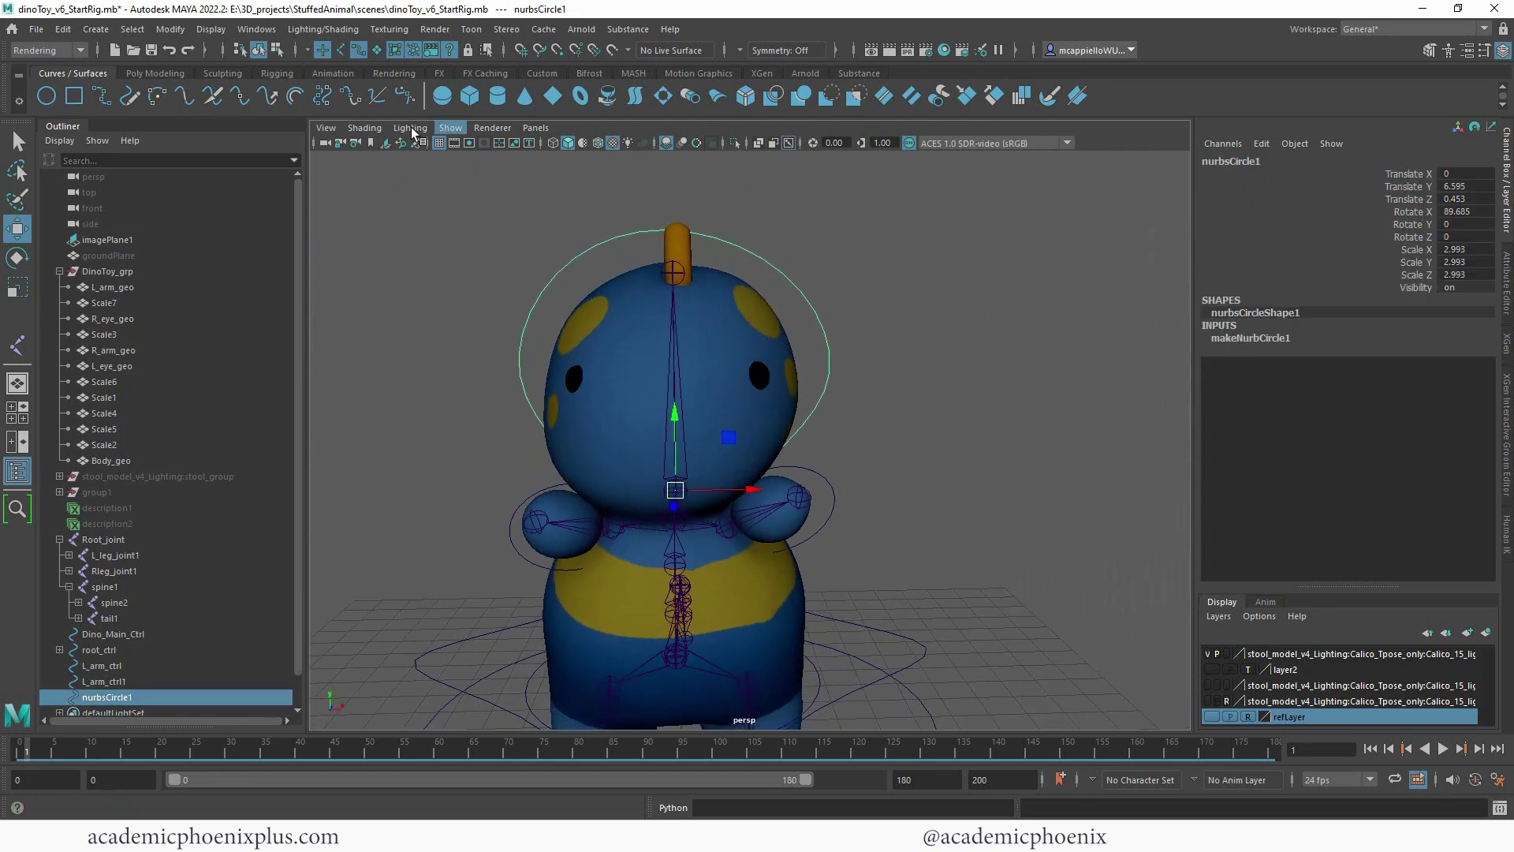
{"action": "left_click", "coordinate": [155, 71]}
{"action": "left_click", "coordinate": [499, 97]}
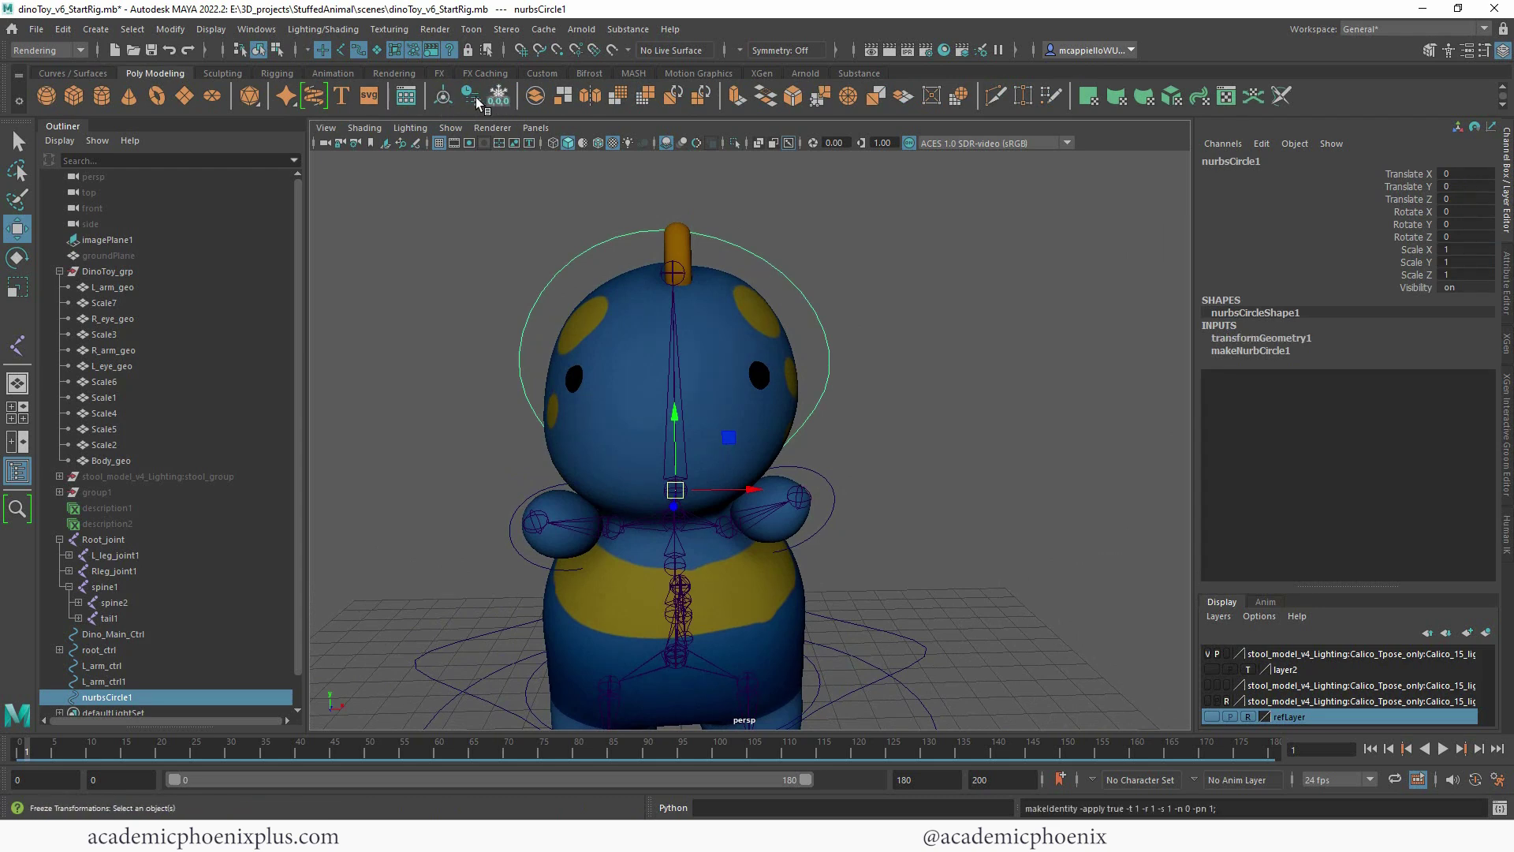
{"action": "left_click", "coordinate": [471, 96]}
{"action": "left_click", "coordinate": [998, 396]}
Create a NURBS circle, snap it to a tail joint near the body and scale it to about 1.98.
{"action": "right_click_drag", "start_coordinate": [1007, 371], "coordinate": [760, 287], "text": "alt"}
{"action": "middle_click_drag", "start_coordinate": [761, 287], "coordinate": [767, 251], "text": "alt"}
{"action": "left_click_drag", "start_coordinate": [767, 251], "coordinate": [772, 247], "text": "alt"}
{"action": "left_click_drag", "start_coordinate": [839, 318], "coordinate": [693, 345], "text": "alt"}
{"action": "right_click_drag", "start_coordinate": [693, 345], "coordinate": [717, 347], "text": "alt"}
{"action": "left_click_drag", "start_coordinate": [717, 347], "coordinate": [781, 334], "text": "alt"}
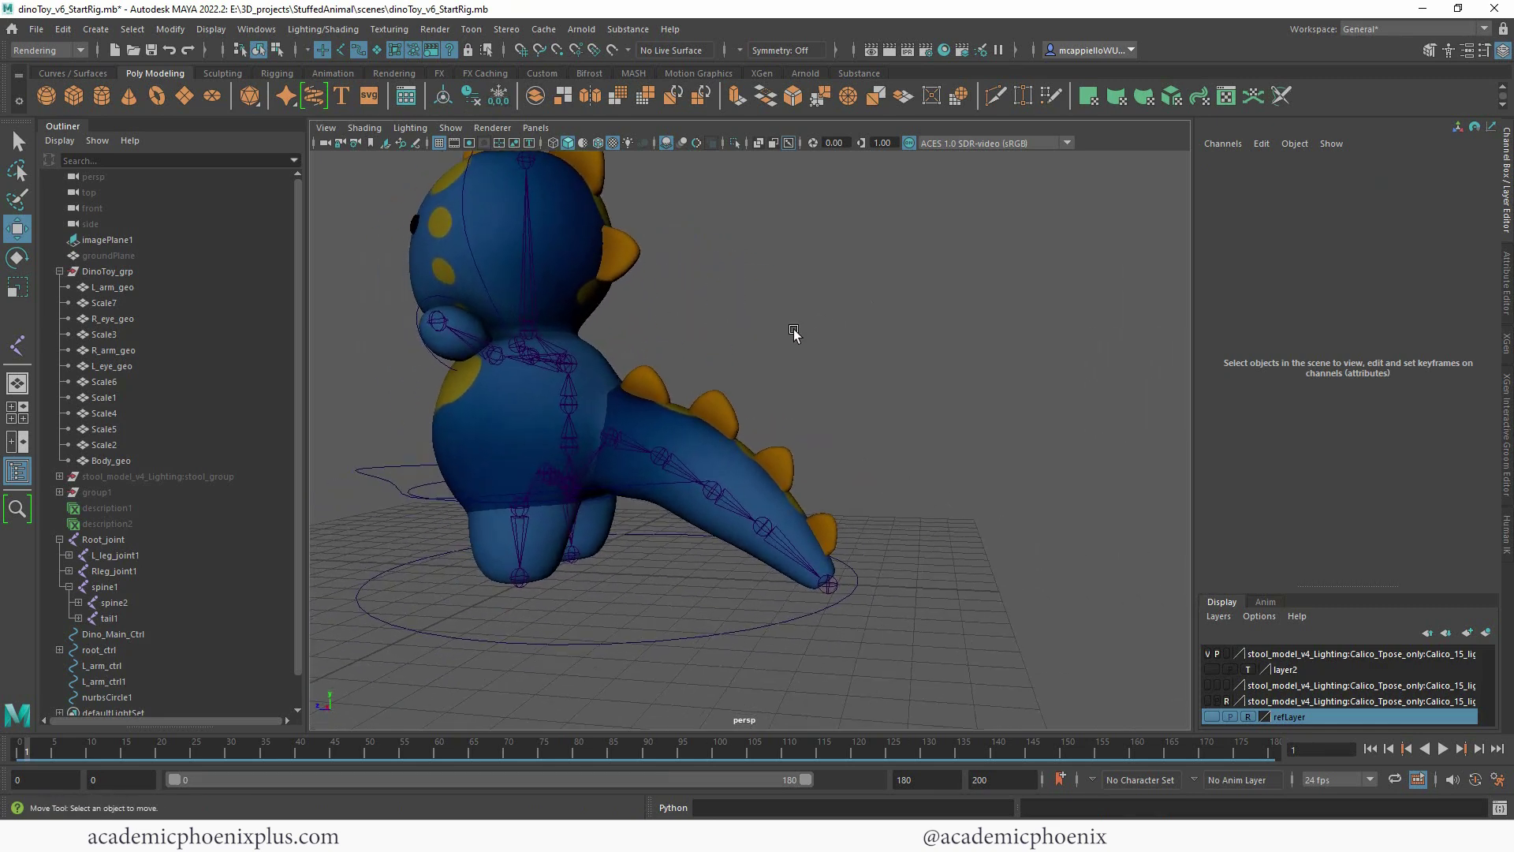
{"action": "right_click_drag", "start_coordinate": [780, 335], "coordinate": [826, 336], "text": "alt"}
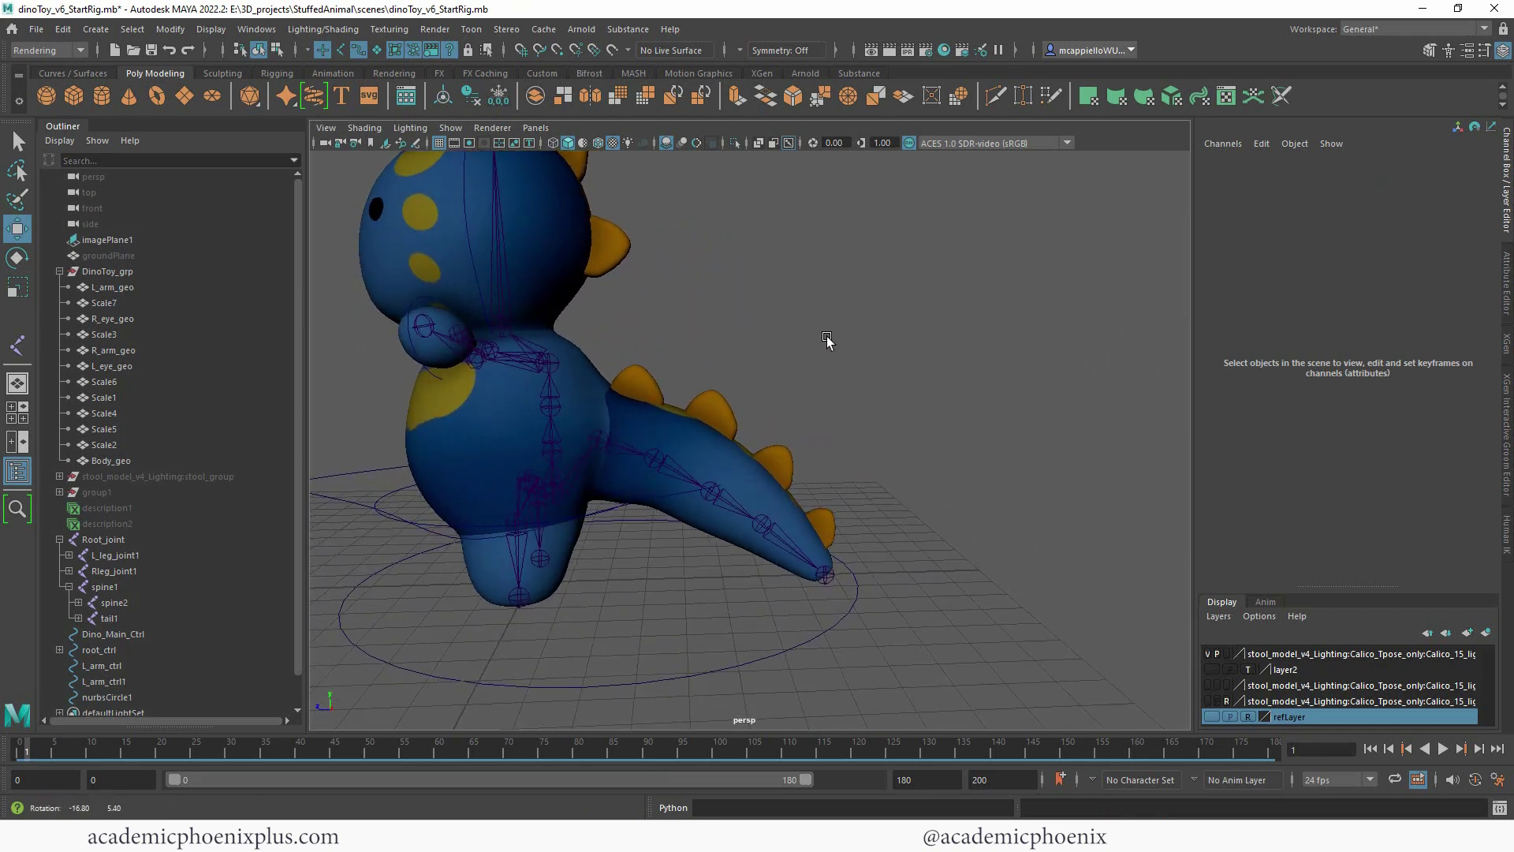
{"action": "left_click", "coordinate": [73, 73]}
{"action": "left_click", "coordinate": [46, 95]}
{"action": "middle_click", "coordinate": [655, 461]}
{"action": "key", "text": "r"}
{"action": "left_click_drag", "start_coordinate": [662, 460], "coordinate": [661, 462]}
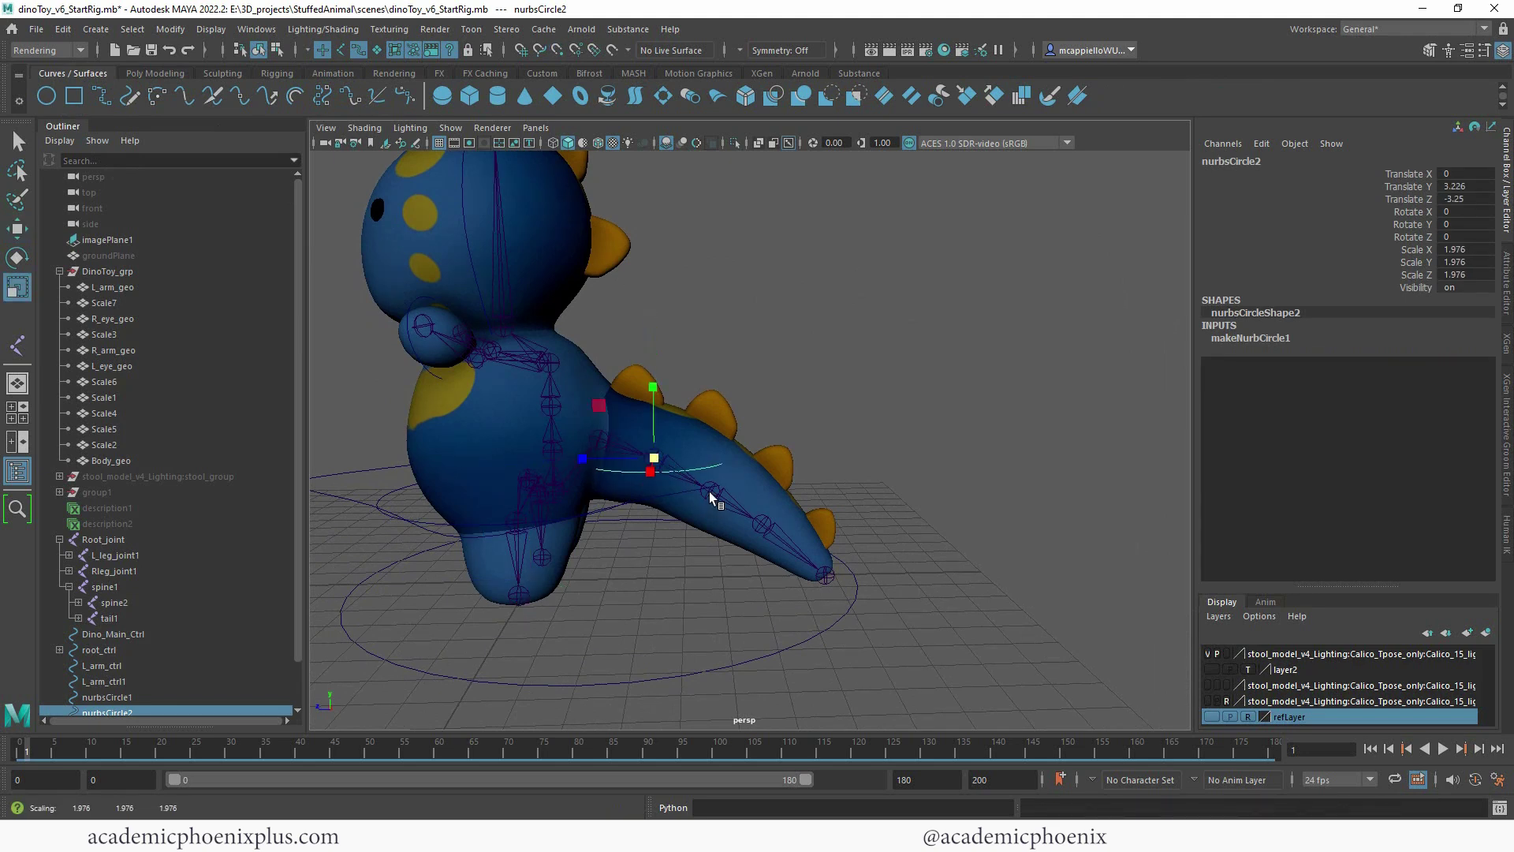
Rotate the tail circle to about -105.8 degrees in X and scale it to about 1.8 around the tail.
{"action": "key", "text": "e"}
{"action": "left_click_drag", "start_coordinate": [698, 399], "coordinate": [782, 437]}
{"action": "key", "text": "r"}
{"action": "key", "text": "e"}
{"action": "key", "text": "r"}
Rename the tail circle as tail1_ctrl and duplicate it.
{"action": "key", "text": "ctrl+d"}
{"action": "key", "text": "ctrl+z"}
{"action": "double_click", "coordinate": [1266, 160]}
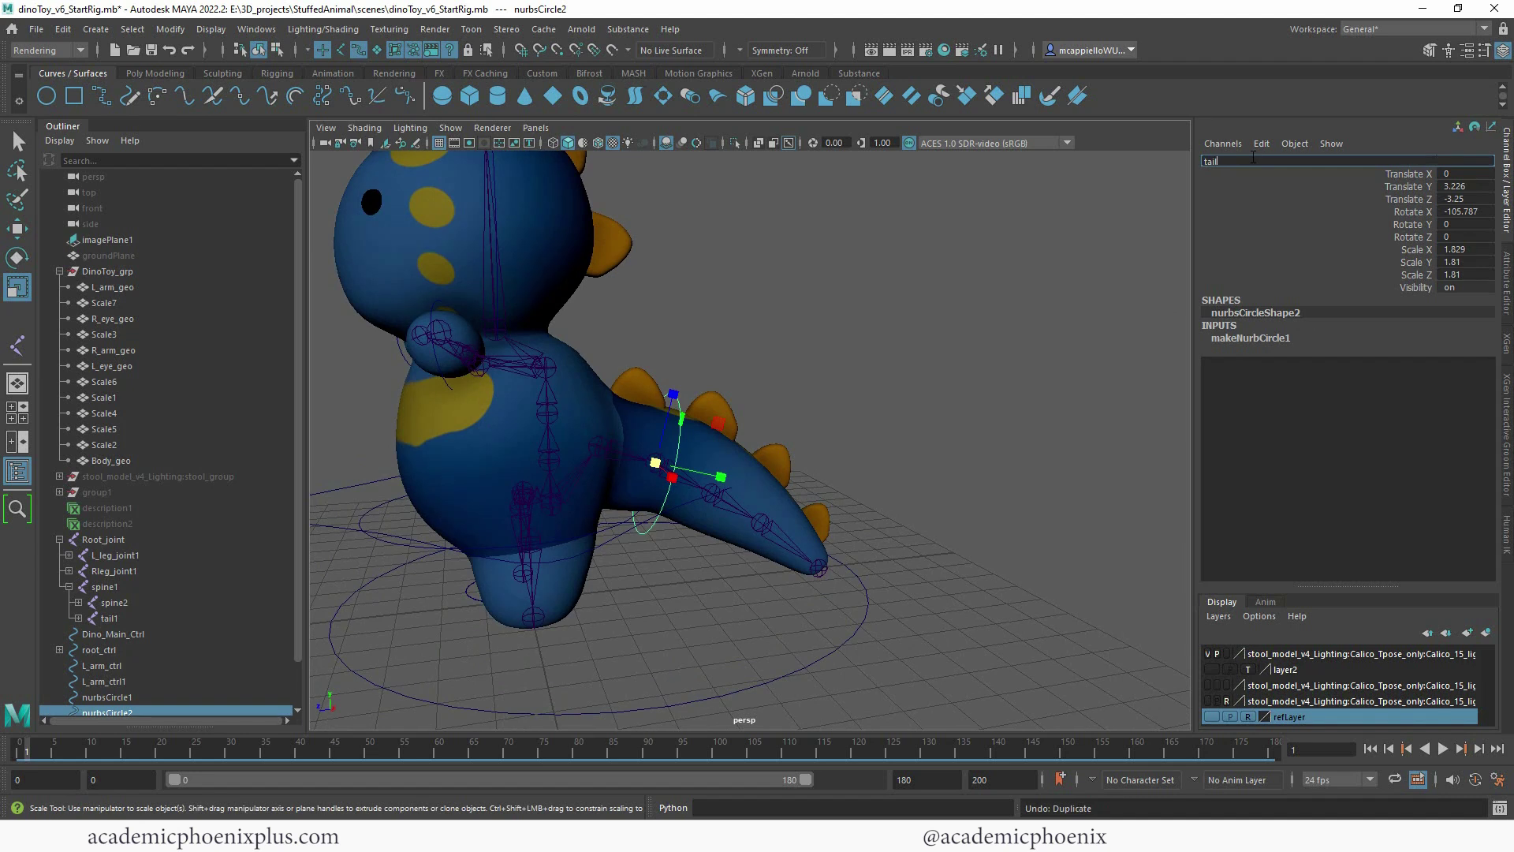
{"action": "type", "text": "tail1_ctrl1"}
{"action": "key", "text": "Return"}
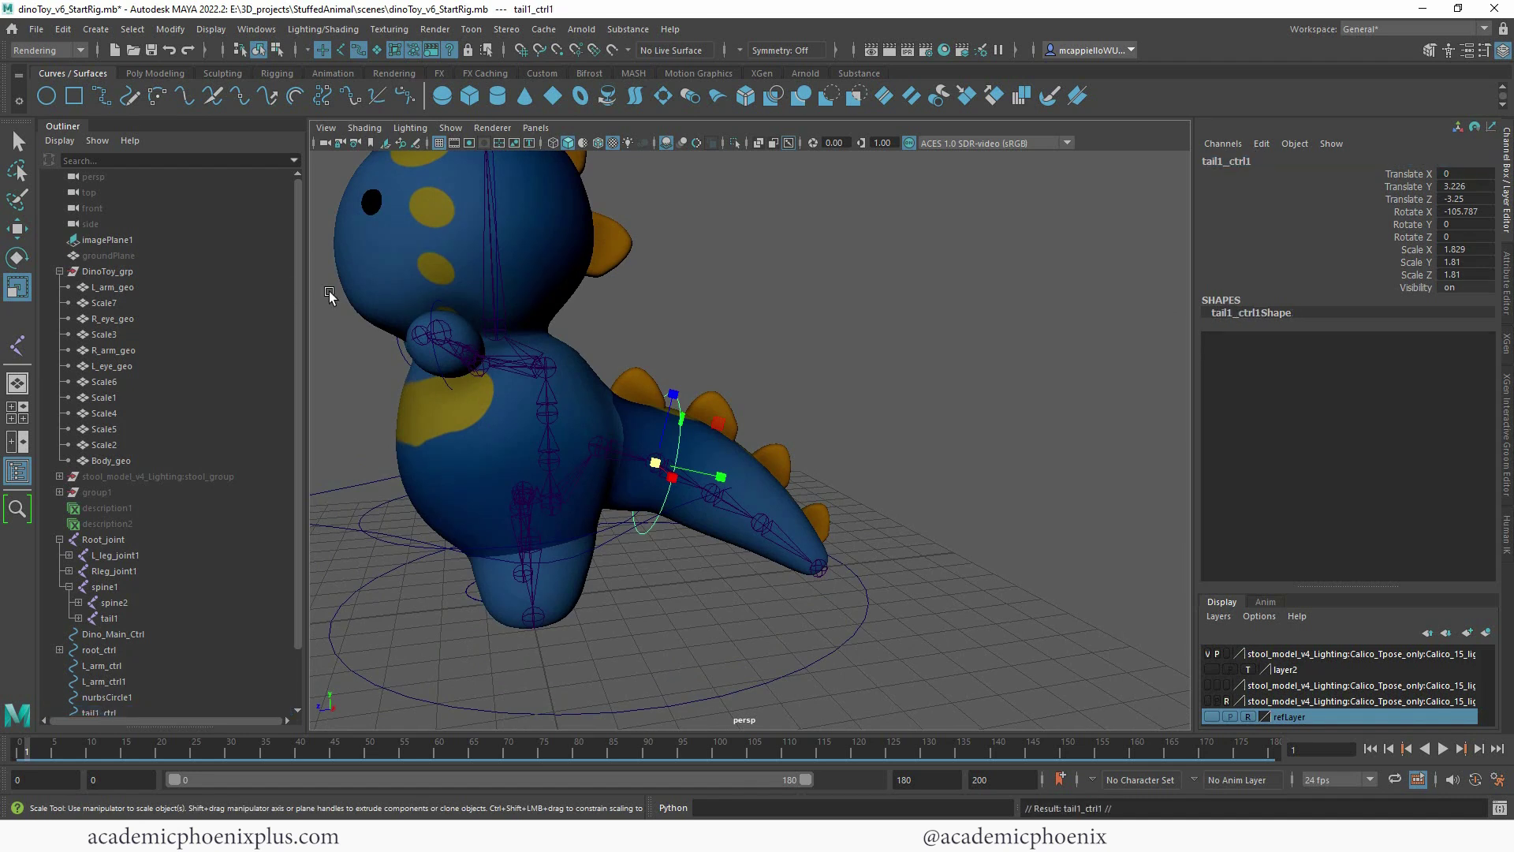
Snap the duplicate to the next tail joint, rotated to about -123.6 degrees in X and scaled to about 1.6.
{"action": "key", "text": "w"}
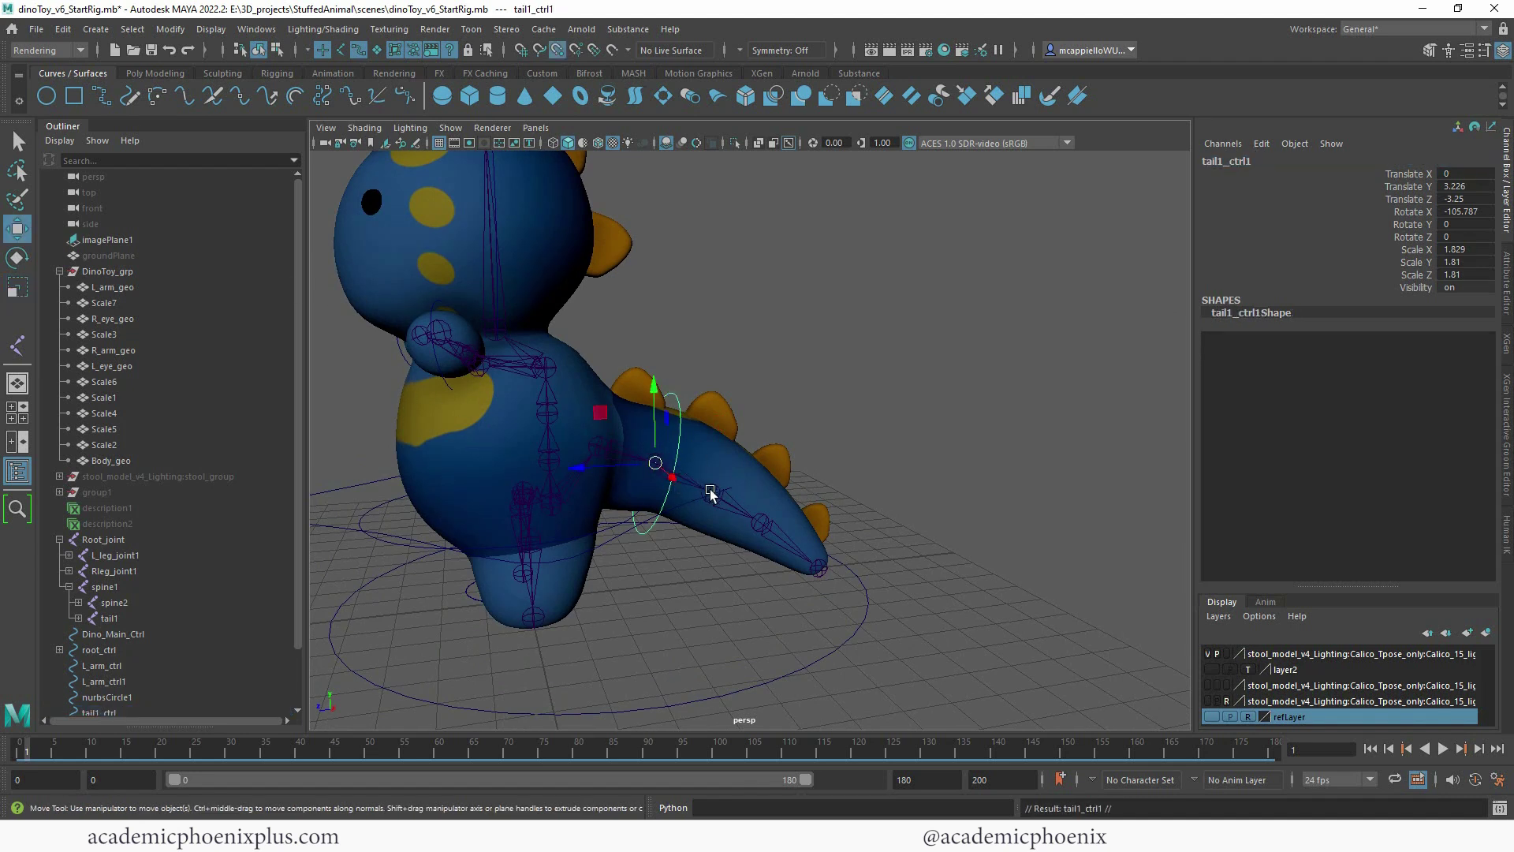
{"action": "middle_click_drag", "start_coordinate": [714, 500], "coordinate": [728, 494]}
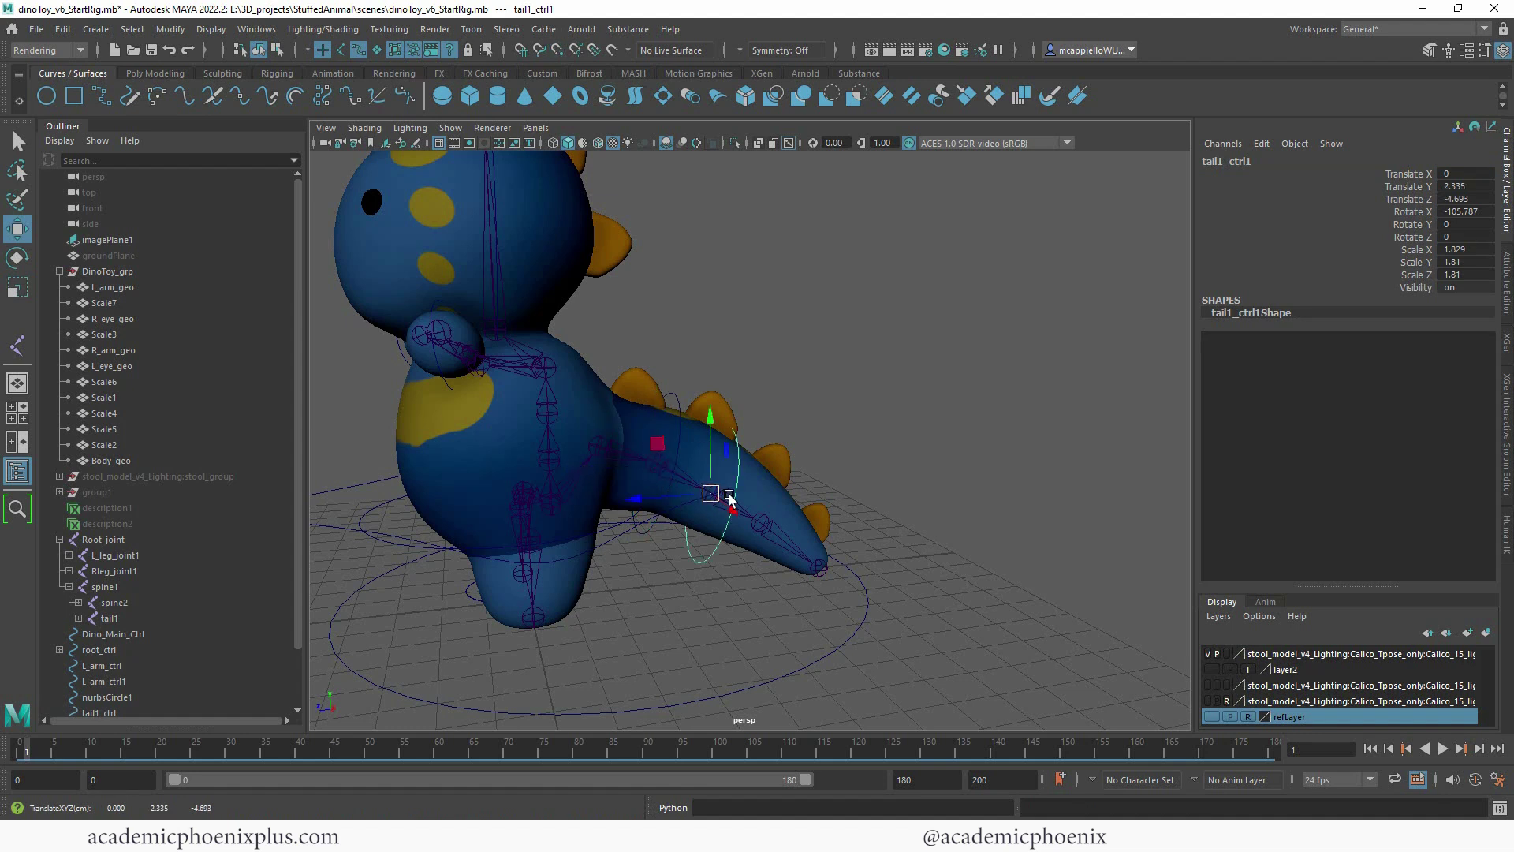
{"action": "key", "text": "e"}
{"action": "left_click_drag", "start_coordinate": [707, 424], "coordinate": [729, 431]}
{"action": "key", "text": "r"}
{"action": "left_click_drag", "start_coordinate": [711, 492], "coordinate": [696, 495]}
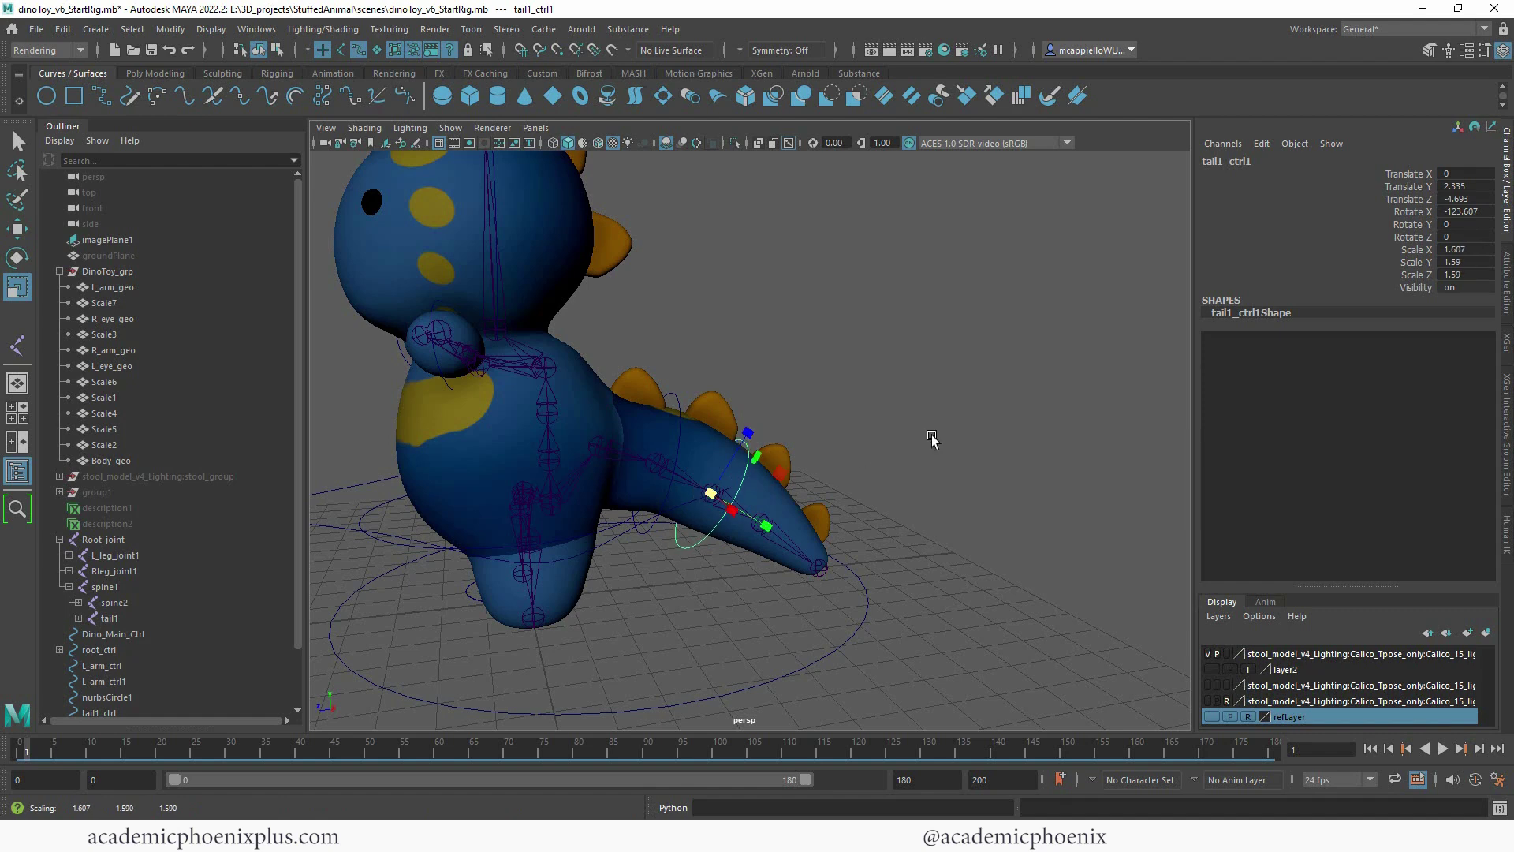
{"action": "left_click_drag", "start_coordinate": [912, 442], "coordinate": [993, 415], "text": "alt"}
Rename the second tail circle as tail2_ctrl and duplicate it.
{"action": "double_click", "coordinate": [1220, 164]}
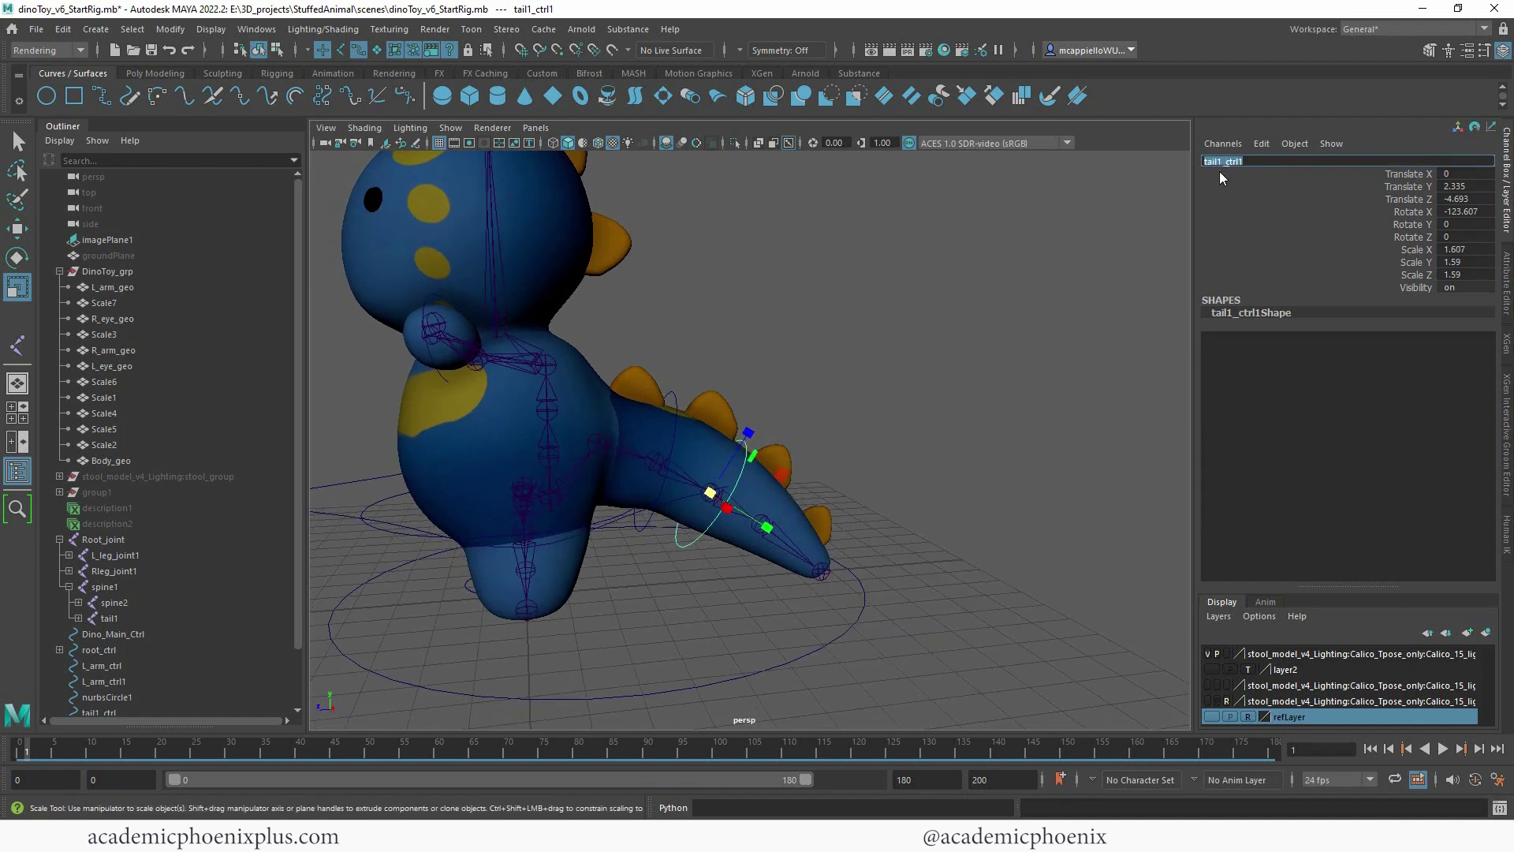
{"action": "type", "text": "tail2_ctrl"}
{"action": "key", "text": "Return"}
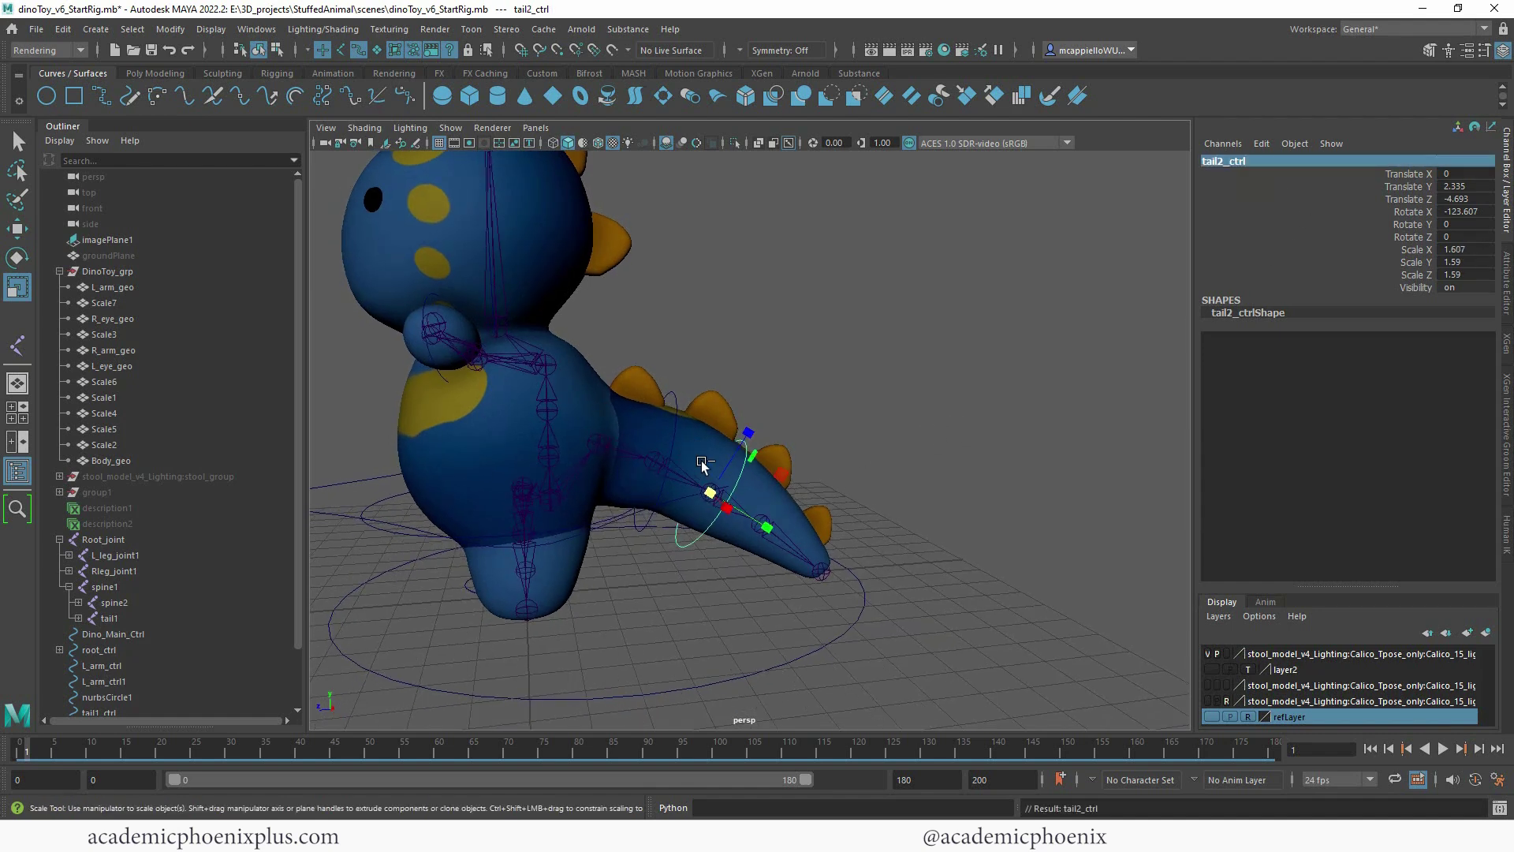
{"action": "key", "text": "ctrl+d"}
Snap the new duplicate to the following tail joint, rotated to about -130.3 degrees in X and scaled to about 1.43.
{"action": "left_click_drag", "start_coordinate": [875, 497], "coordinate": [801, 466], "text": "alt"}
{"action": "key", "text": "w"}
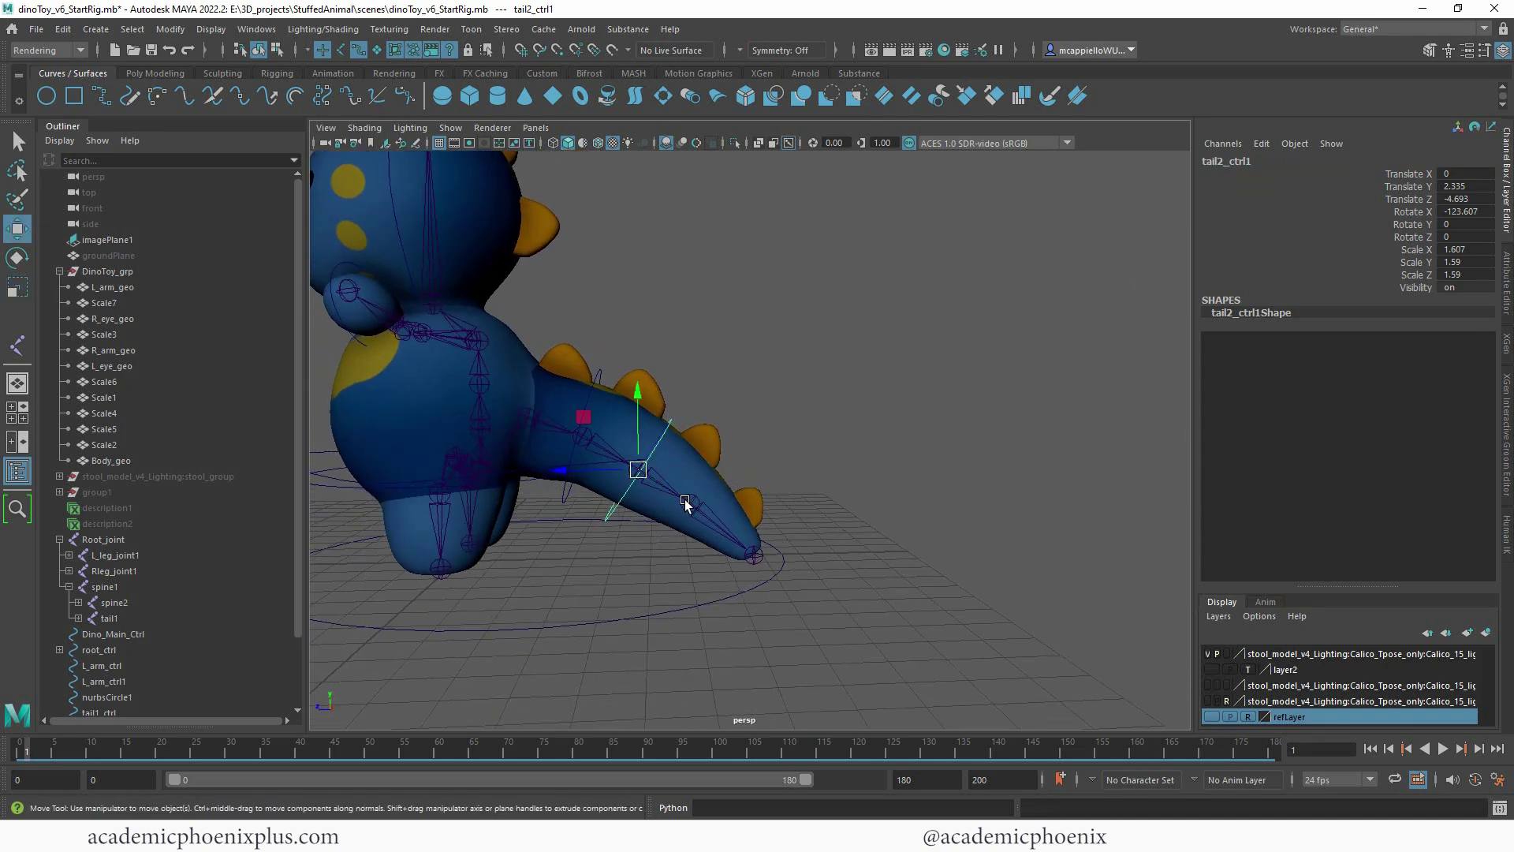
{"action": "middle_click", "coordinate": [699, 501]}
{"action": "key", "text": "e"}
{"action": "left_click_drag", "start_coordinate": [710, 436], "coordinate": [722, 458]}
{"action": "key", "text": "r"}
{"action": "left_click_drag", "start_coordinate": [693, 507], "coordinate": [688, 503]}
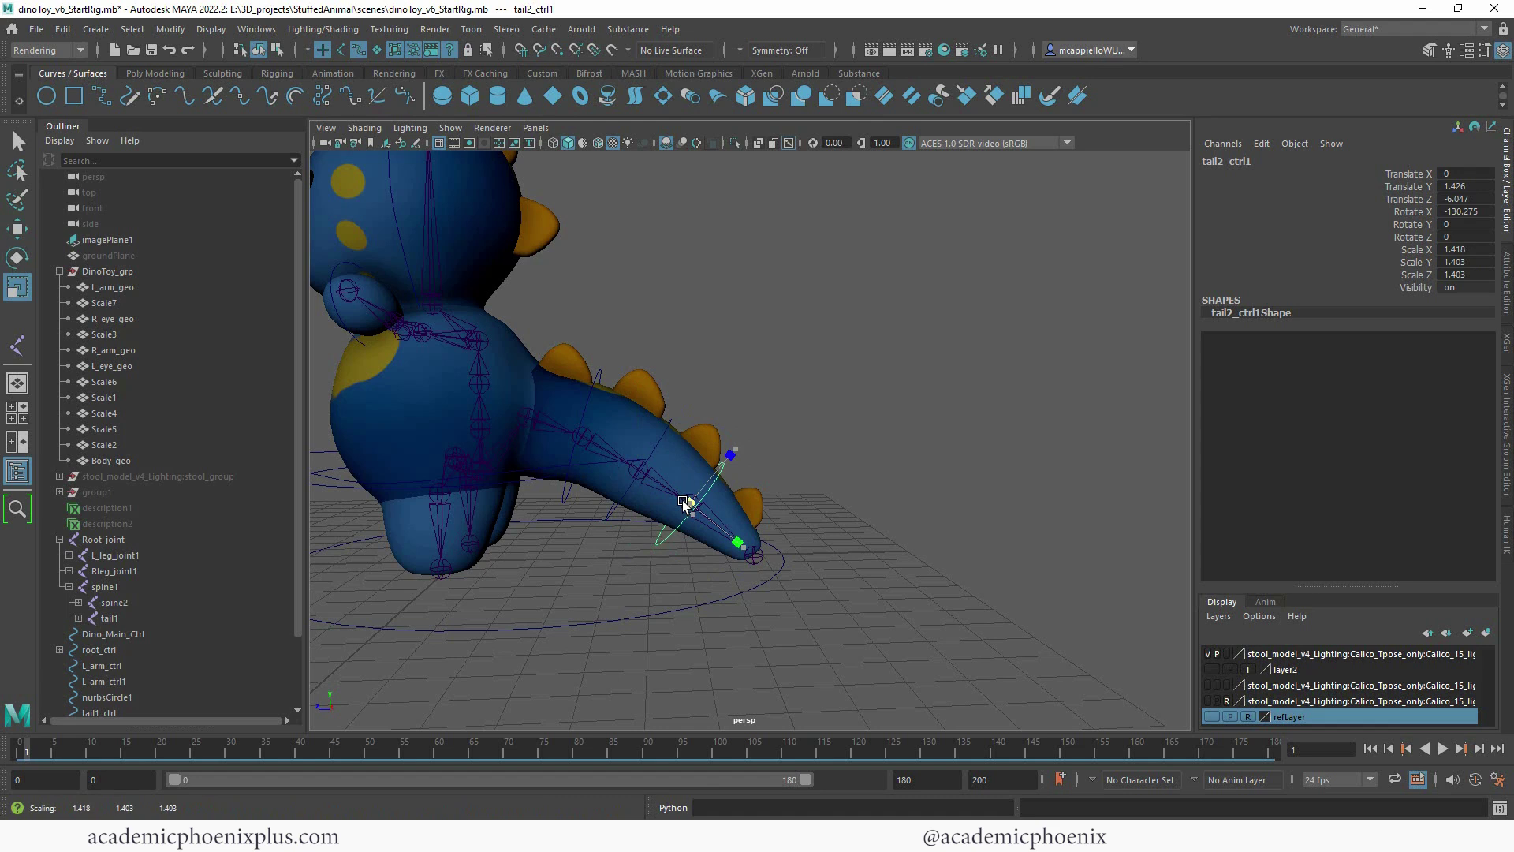
Rename the third tail circle as tail3_ctrl and scale it down to about 1.36.
{"action": "double_click", "coordinate": [1220, 162]}
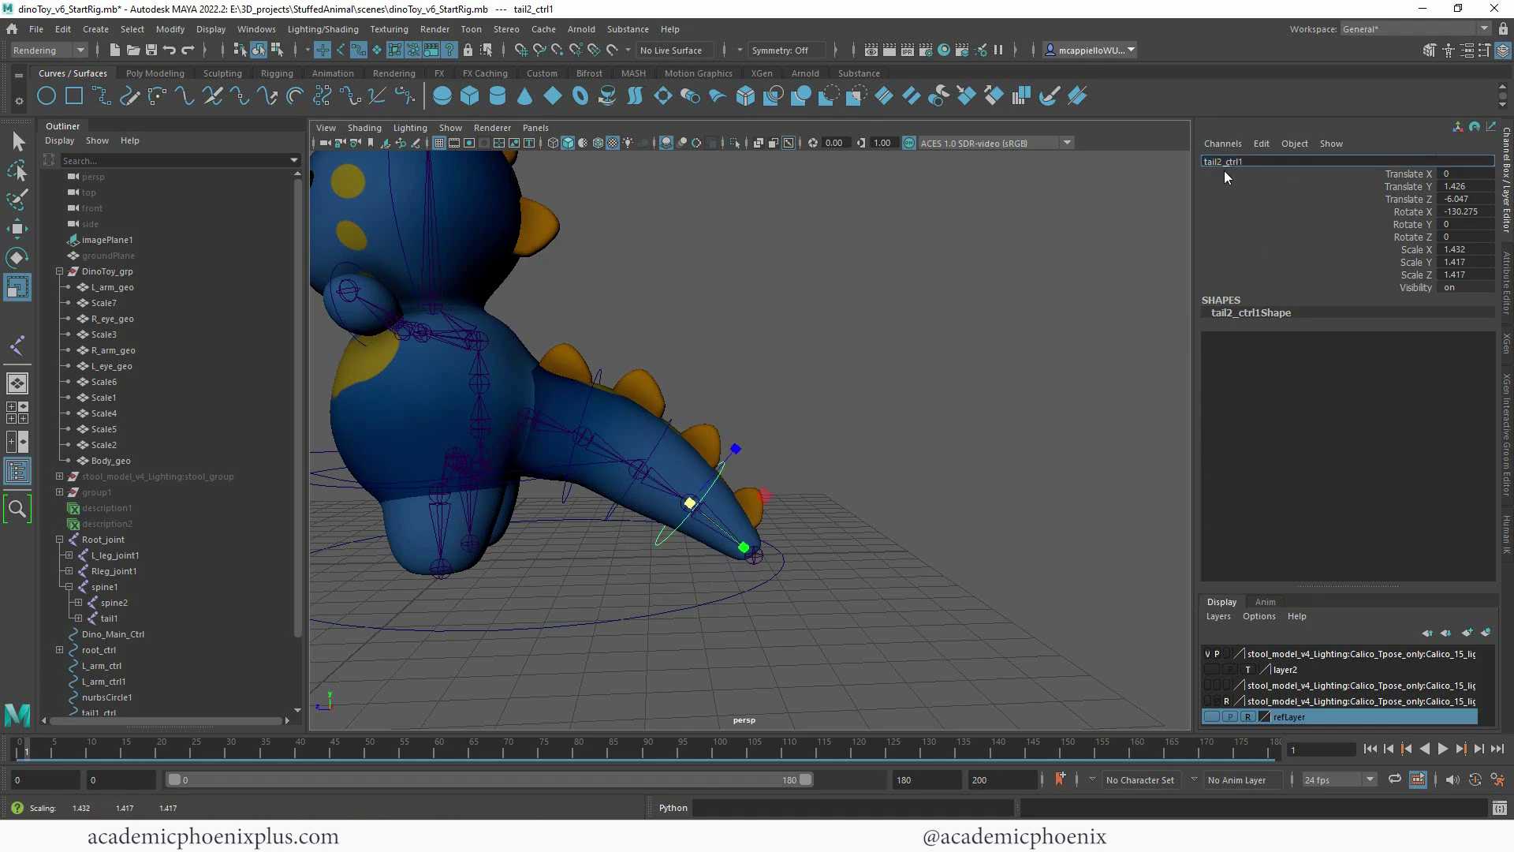
{"action": "type", "text": "tail3_ctrl1"}
{"action": "key", "text": "Return"}
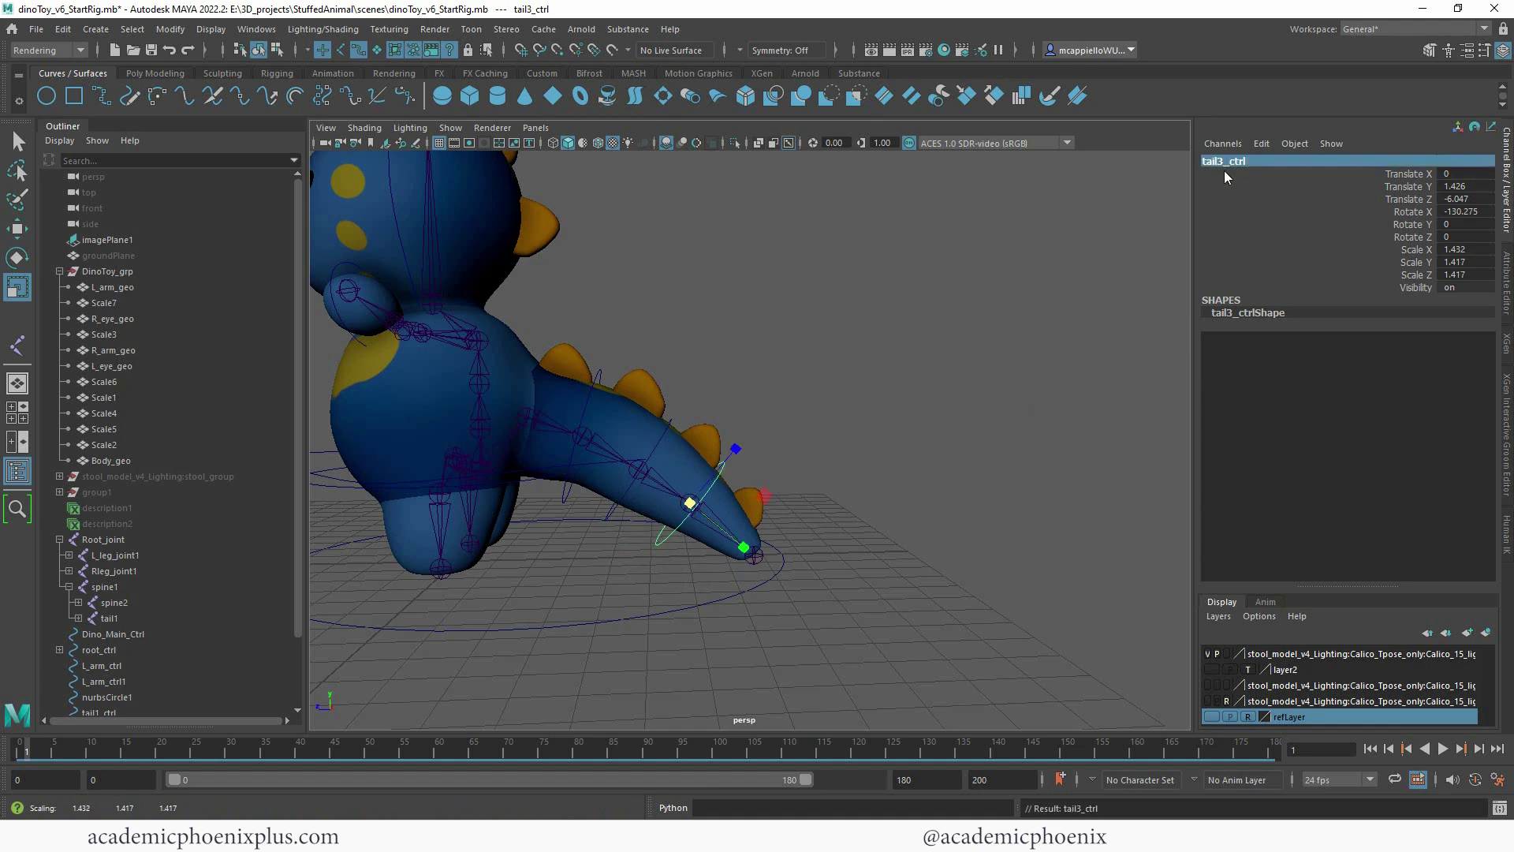
{"action": "left_click_drag", "start_coordinate": [623, 351], "coordinate": [798, 348], "text": "alt"}
{"action": "left_click_drag", "start_coordinate": [693, 506], "coordinate": [695, 496]}
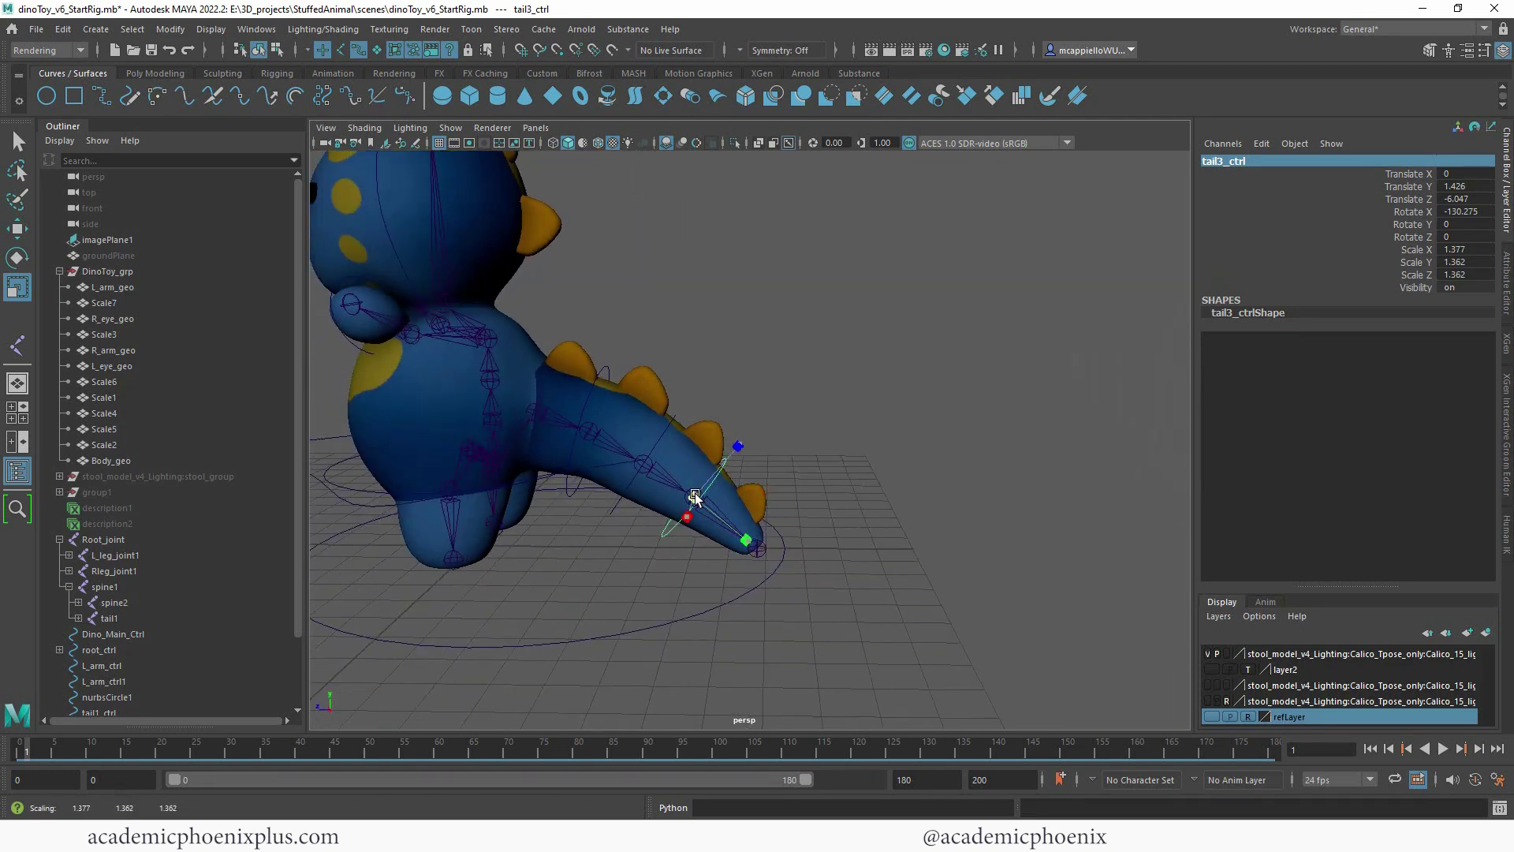
Shift tail2_ctrl's control vertices slightly up and toward the tail tip so the circle sits better around the tail.
{"action": "left_click", "coordinate": [606, 362]}
{"action": "left_click", "coordinate": [675, 426], "text": "shift"}
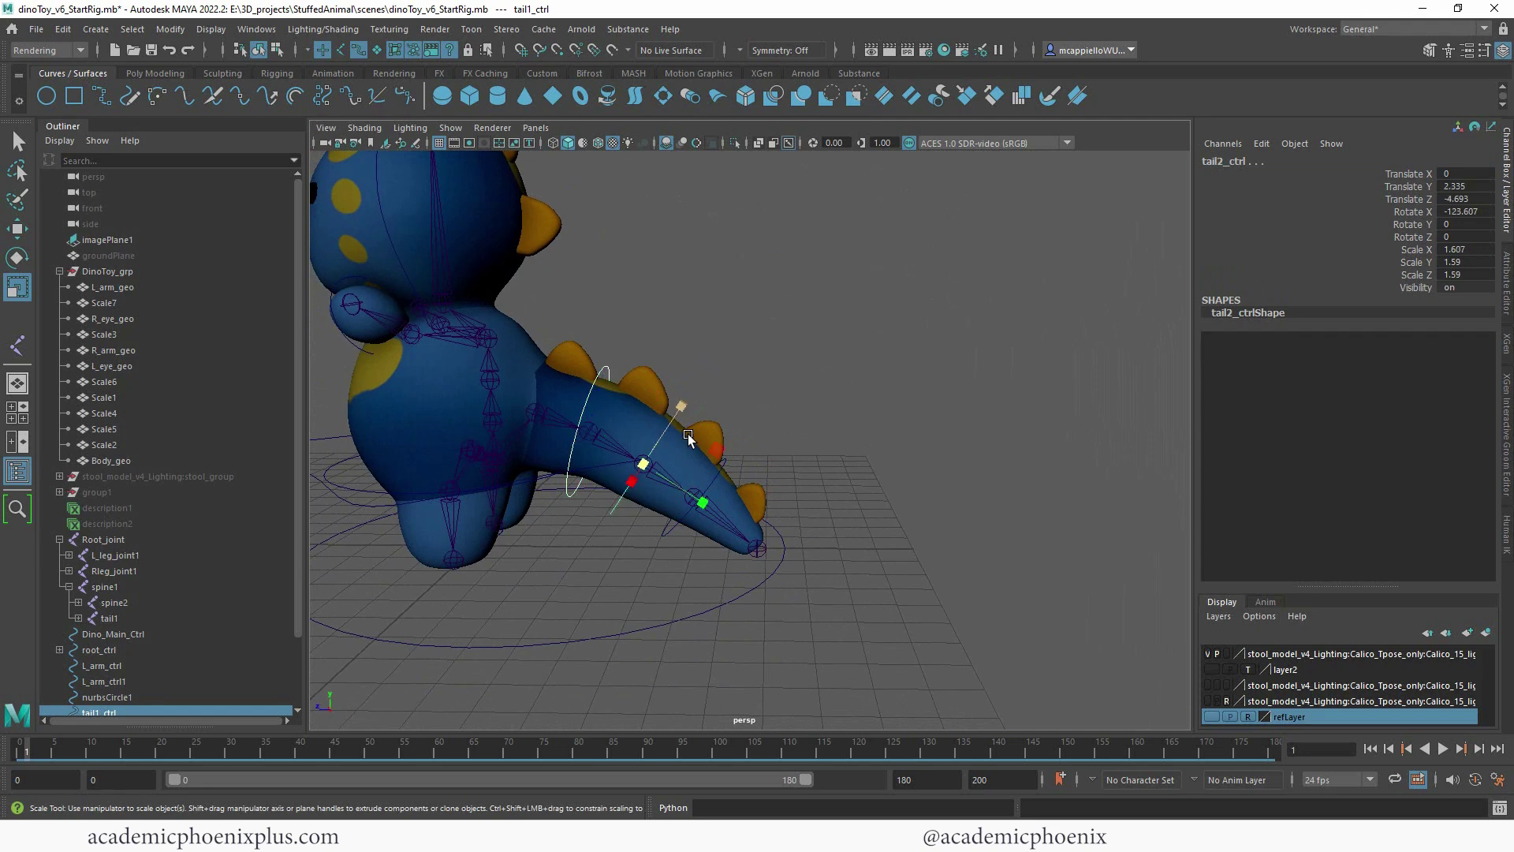
{"action": "left_click", "coordinate": [723, 465], "text": "shift"}
{"action": "left_click_drag", "start_coordinate": [804, 428], "coordinate": [750, 388], "text": "alt"}
{"action": "right_click", "coordinate": [666, 418]}
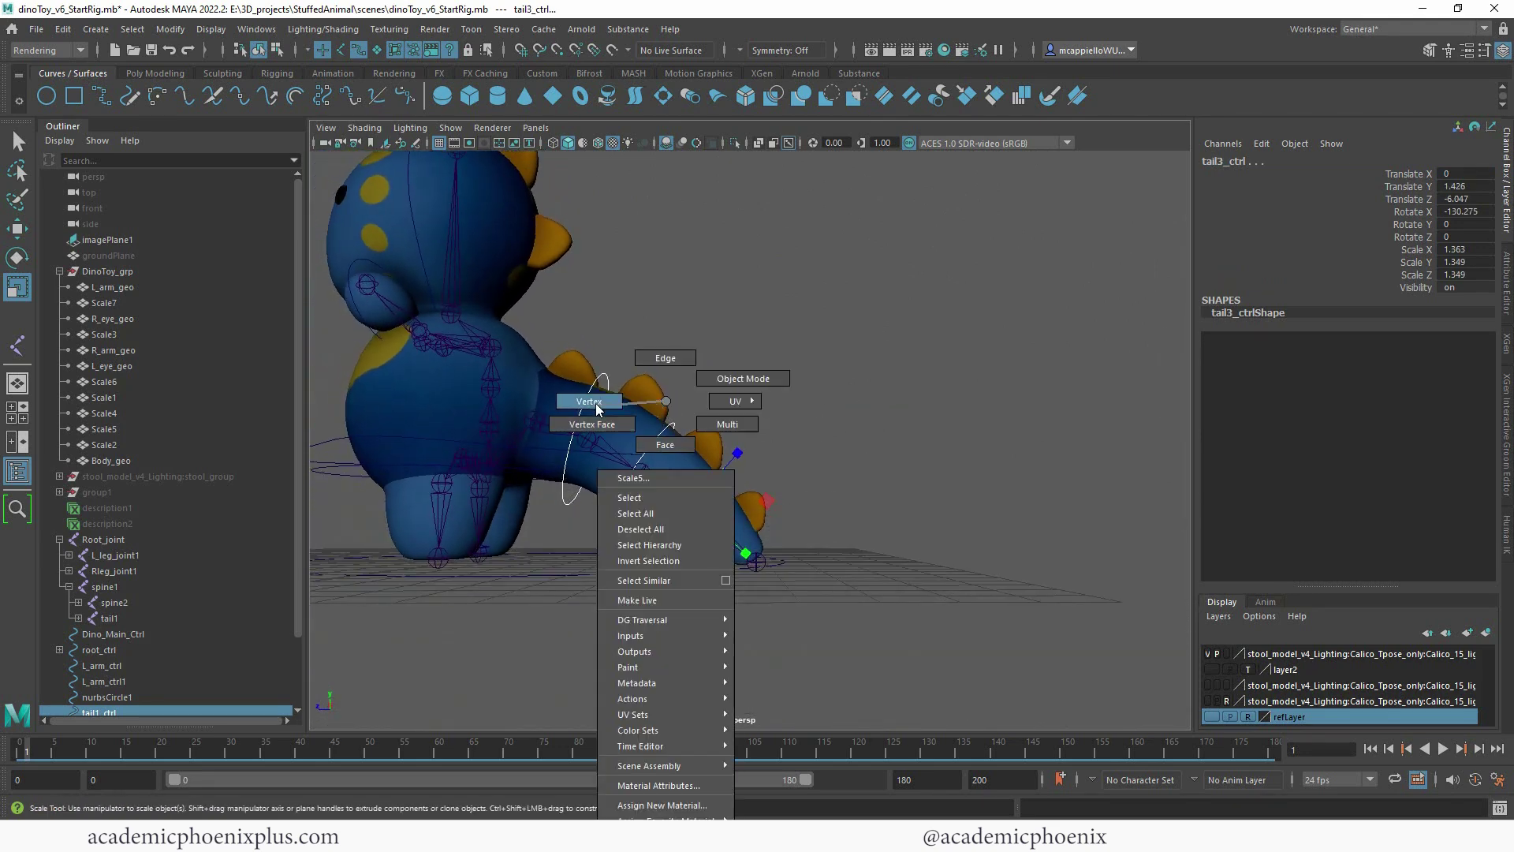
{"action": "right_click", "coordinate": [666, 414]}
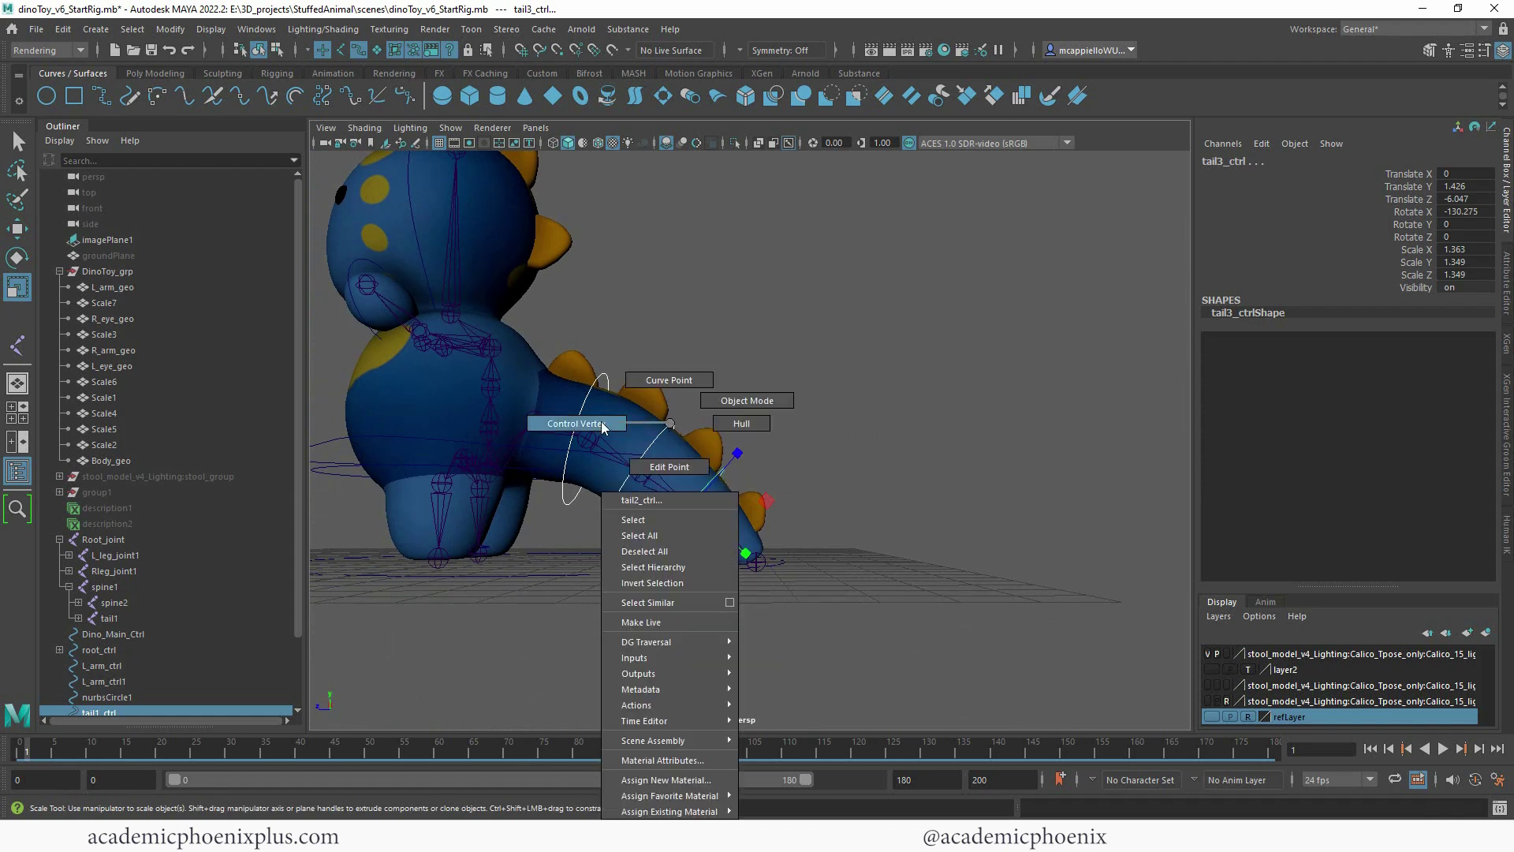
{"action": "left_click_drag", "start_coordinate": [576, 356], "coordinate": [726, 597]}
{"action": "key", "text": "w"}
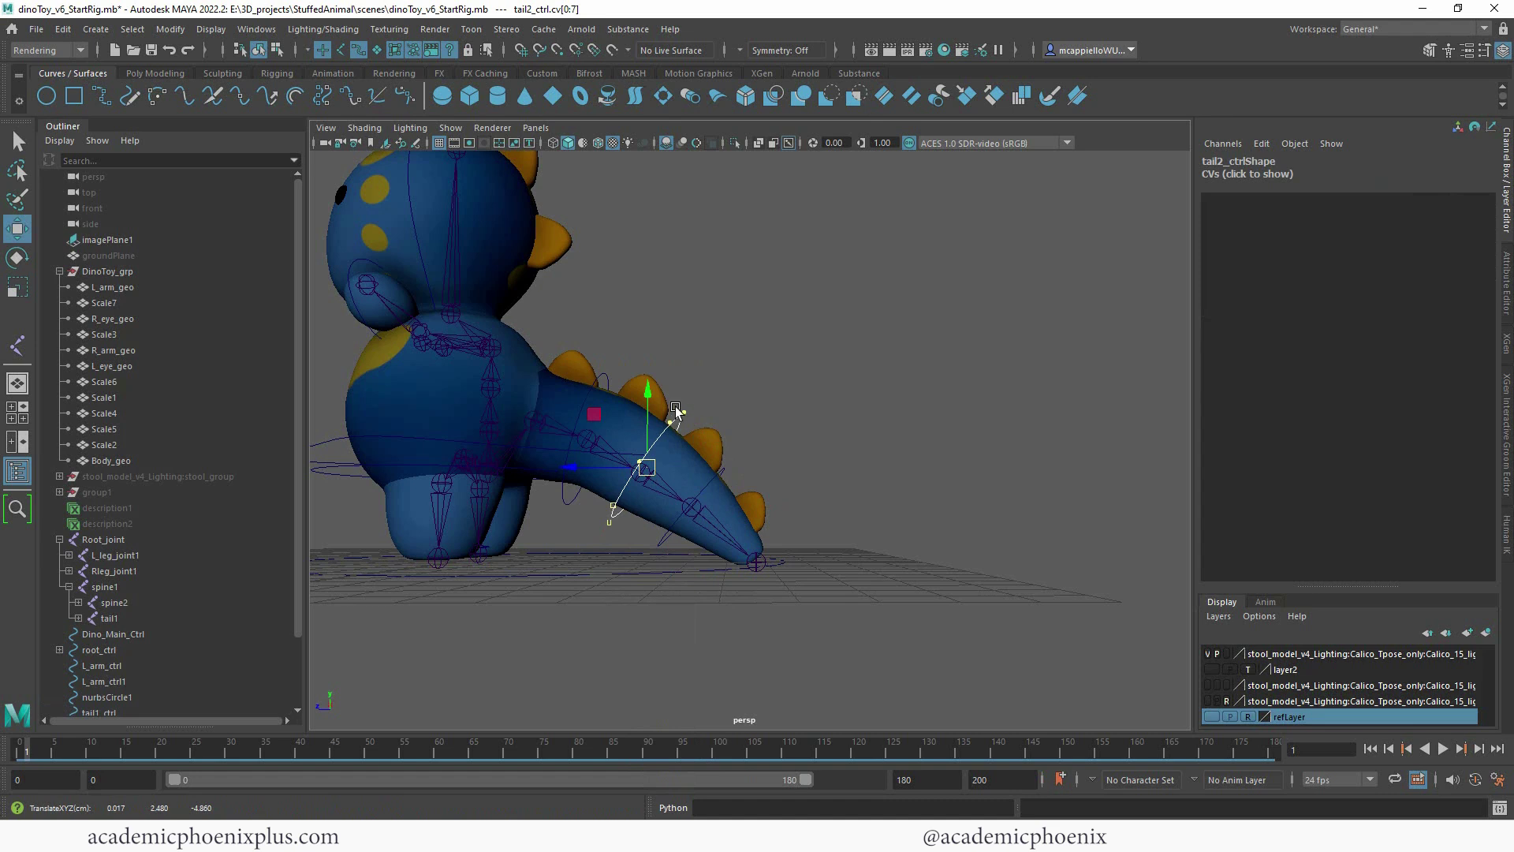
{"action": "right_click_drag", "start_coordinate": [679, 412], "coordinate": [727, 380]}
Freeze the transformations and delete the history of tail1_ctrl, tail2_ctrl and tail3_ctrl.
{"action": "left_click", "coordinate": [607, 382]}
{"action": "left_click", "coordinate": [676, 419], "text": "shift"}
{"action": "left_click", "coordinate": [714, 456]}
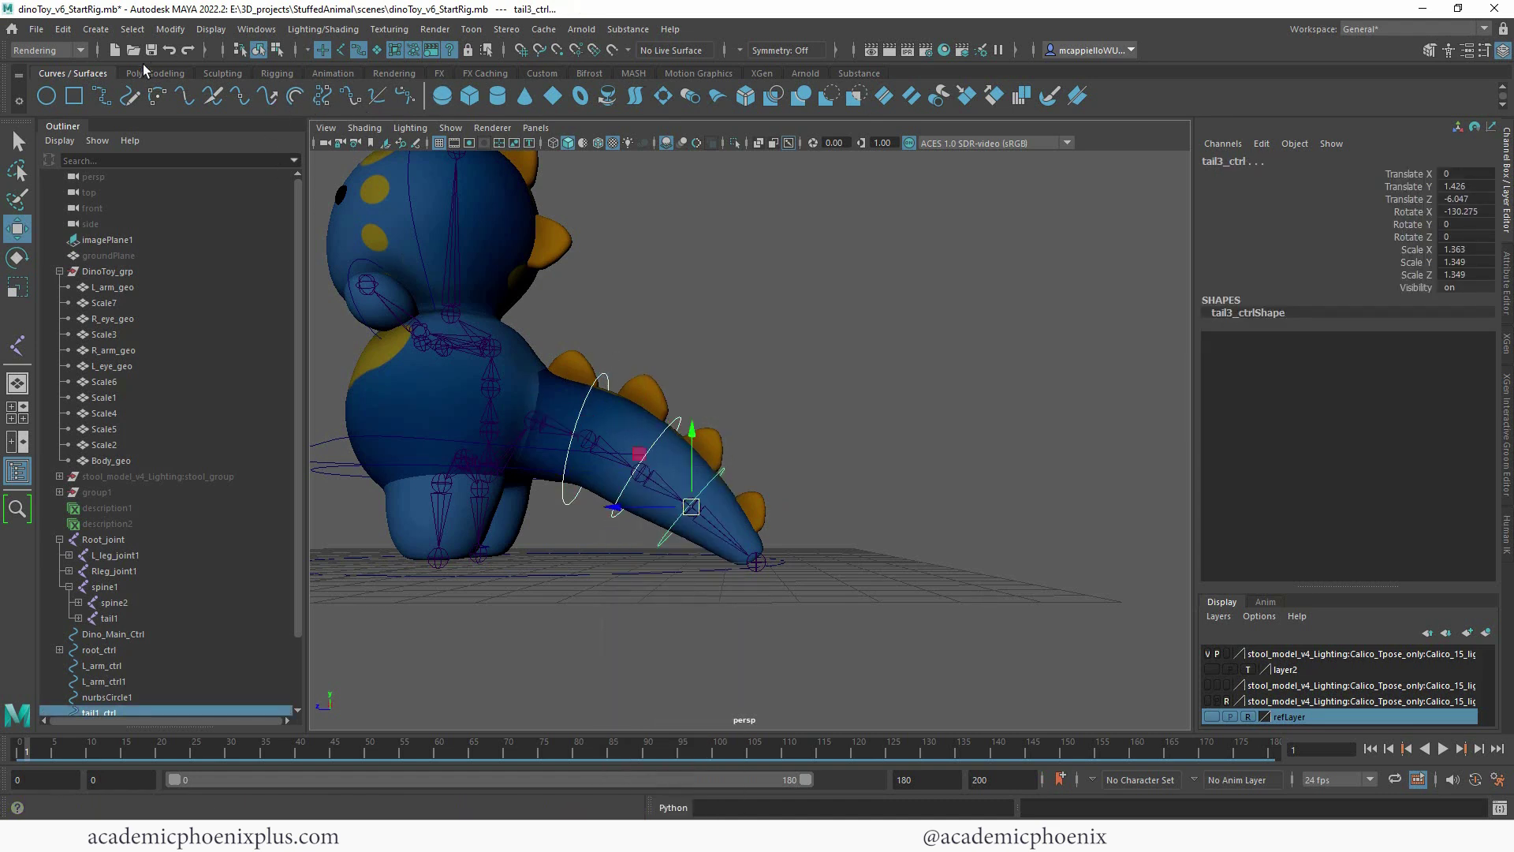
{"action": "left_click", "coordinate": [186, 71]}
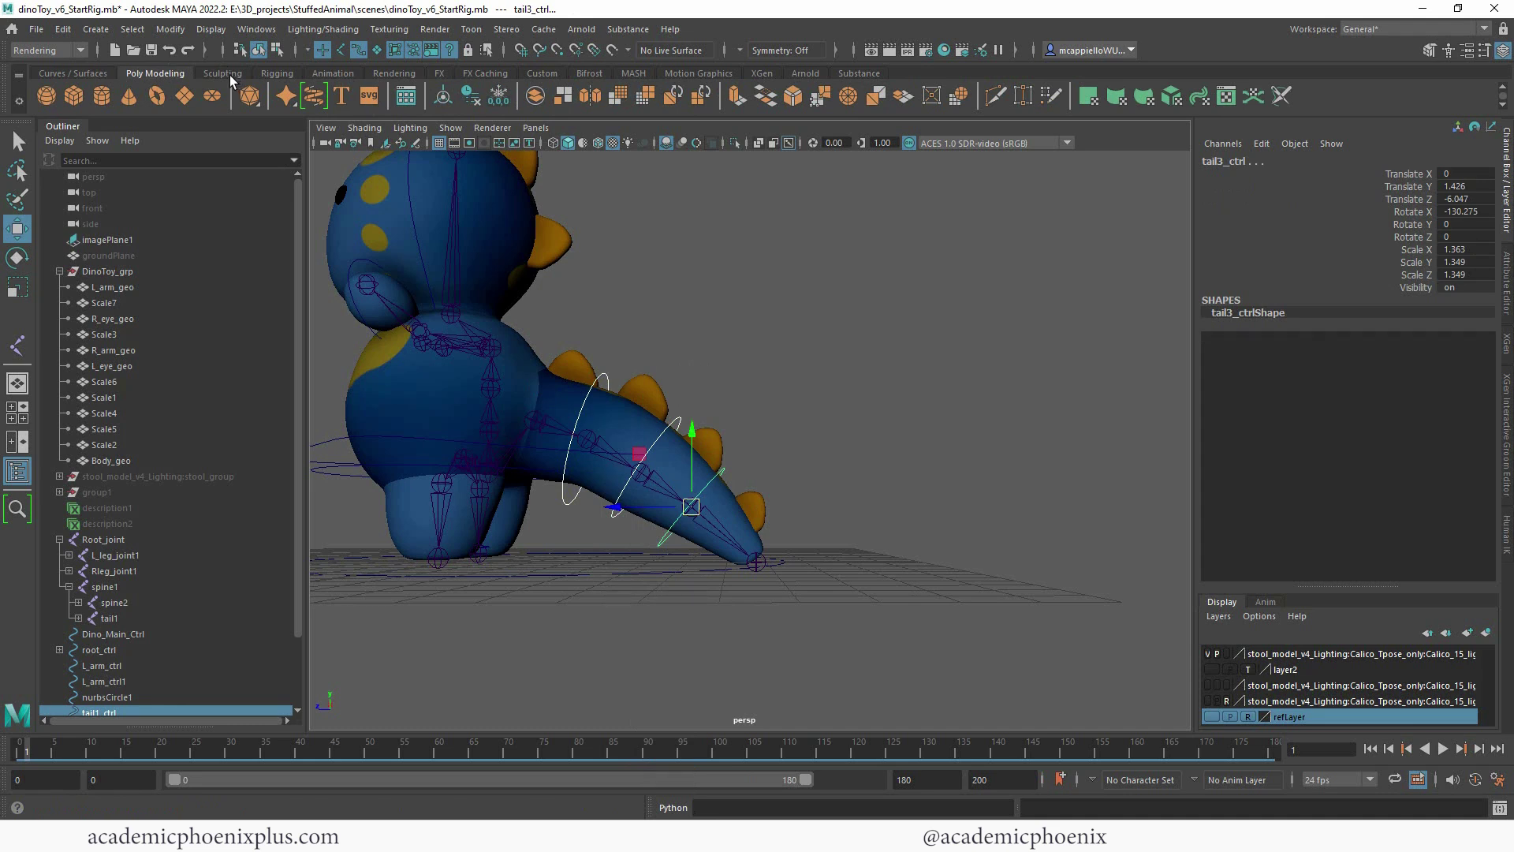
{"action": "left_click", "coordinate": [229, 74]}
{"action": "left_click", "coordinate": [157, 73]}
{"action": "left_click", "coordinate": [498, 96]}
{"action": "left_click", "coordinate": [472, 98]}
{"action": "left_click", "coordinate": [814, 337]}
Parent tail3_ctrl under tail2_ctrl.
{"action": "right_click_drag", "start_coordinate": [804, 317], "coordinate": [705, 296], "text": "alt"}
{"action": "left_click_drag", "start_coordinate": [706, 300], "coordinate": [892, 335], "text": "alt"}
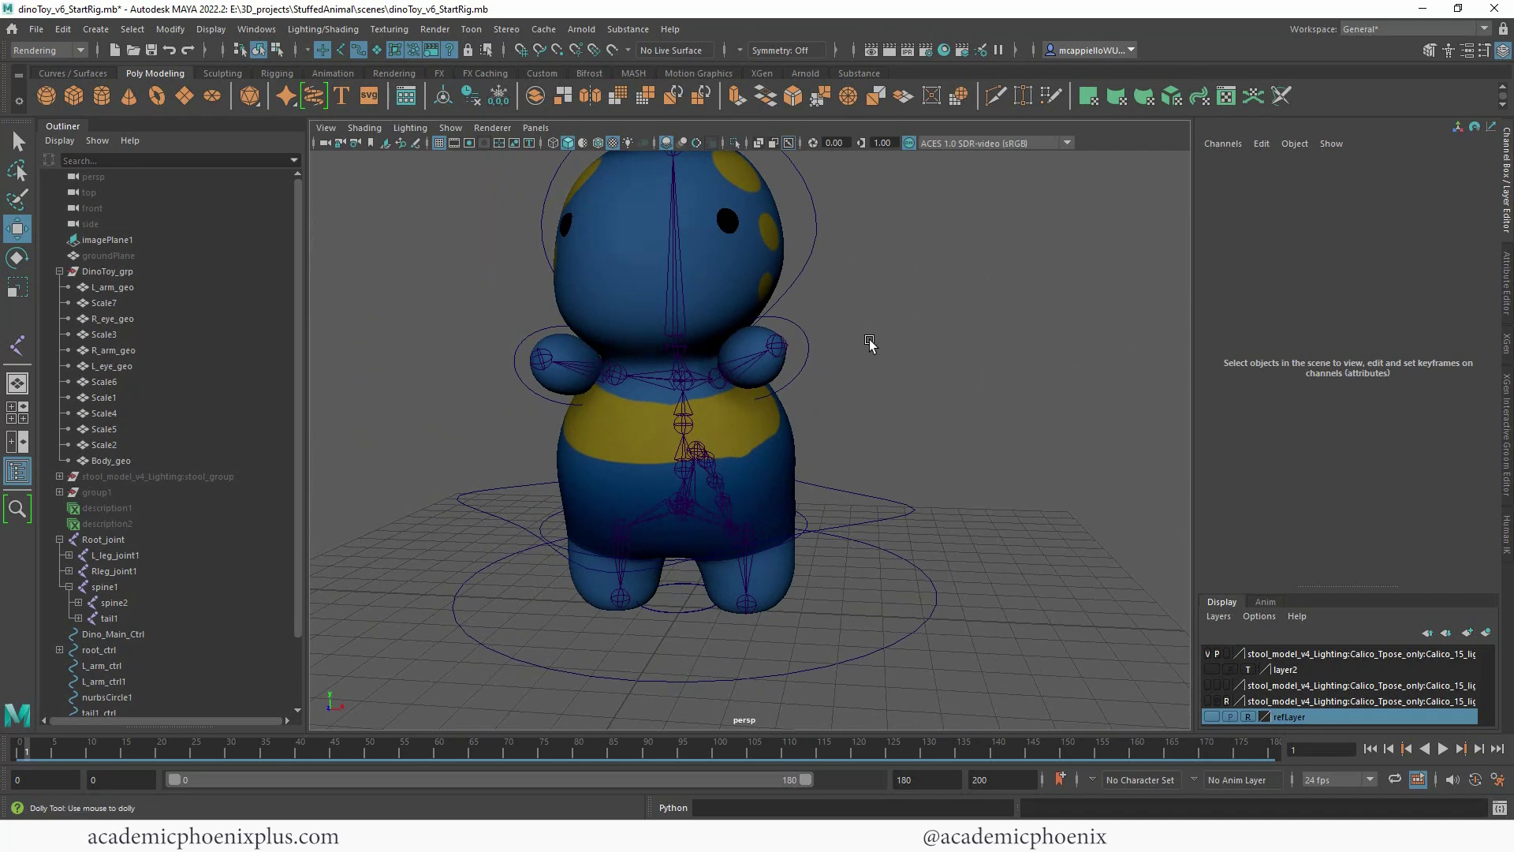
{"action": "scroll", "coordinate": [858, 347], "scroll_direction": "up", "scroll_amount": 3}
{"action": "left_click_drag", "start_coordinate": [893, 465], "coordinate": [862, 470], "text": "alt"}
{"action": "left_click_drag", "start_coordinate": [926, 427], "coordinate": [789, 438], "text": "alt"}
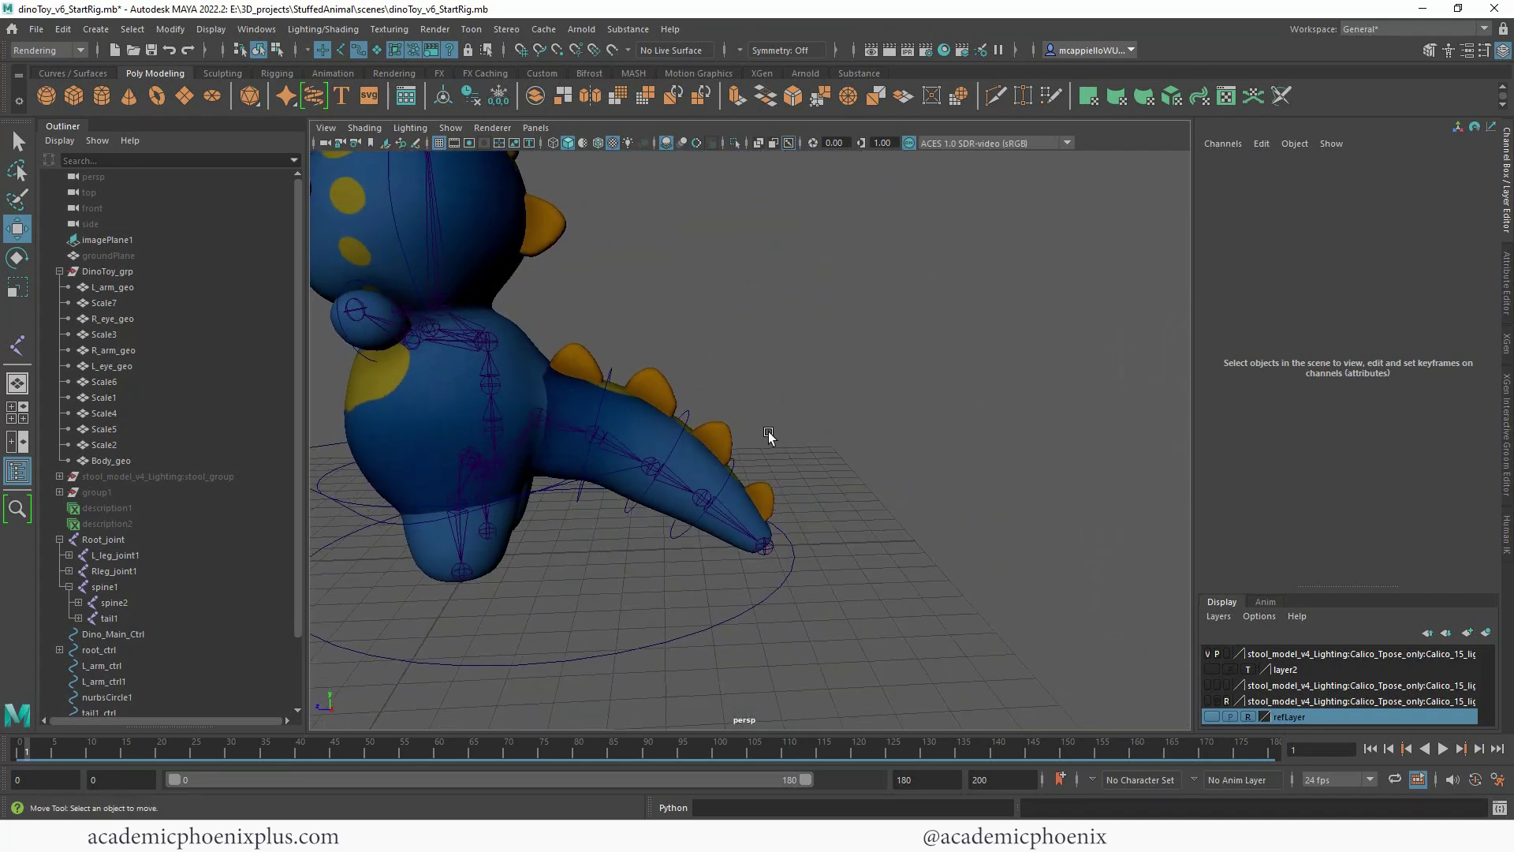
{"action": "left_click", "coordinate": [601, 393]}
{"action": "left_click_drag", "start_coordinate": [600, 393], "coordinate": [835, 341], "text": "alt"}
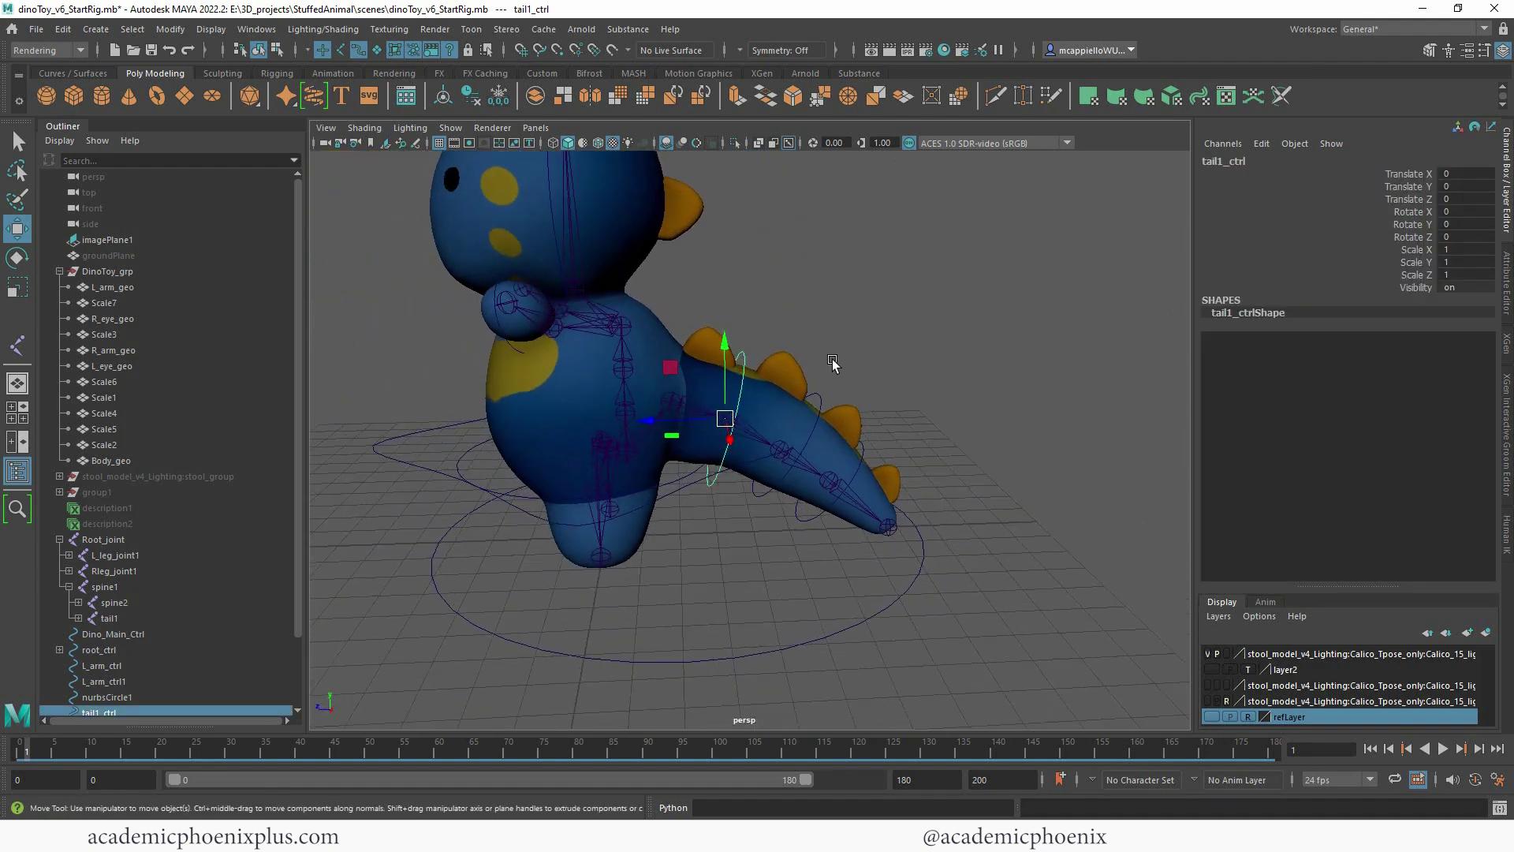
{"action": "left_click", "coordinate": [864, 456]}
{"action": "left_click", "coordinate": [822, 390], "text": "shift"}
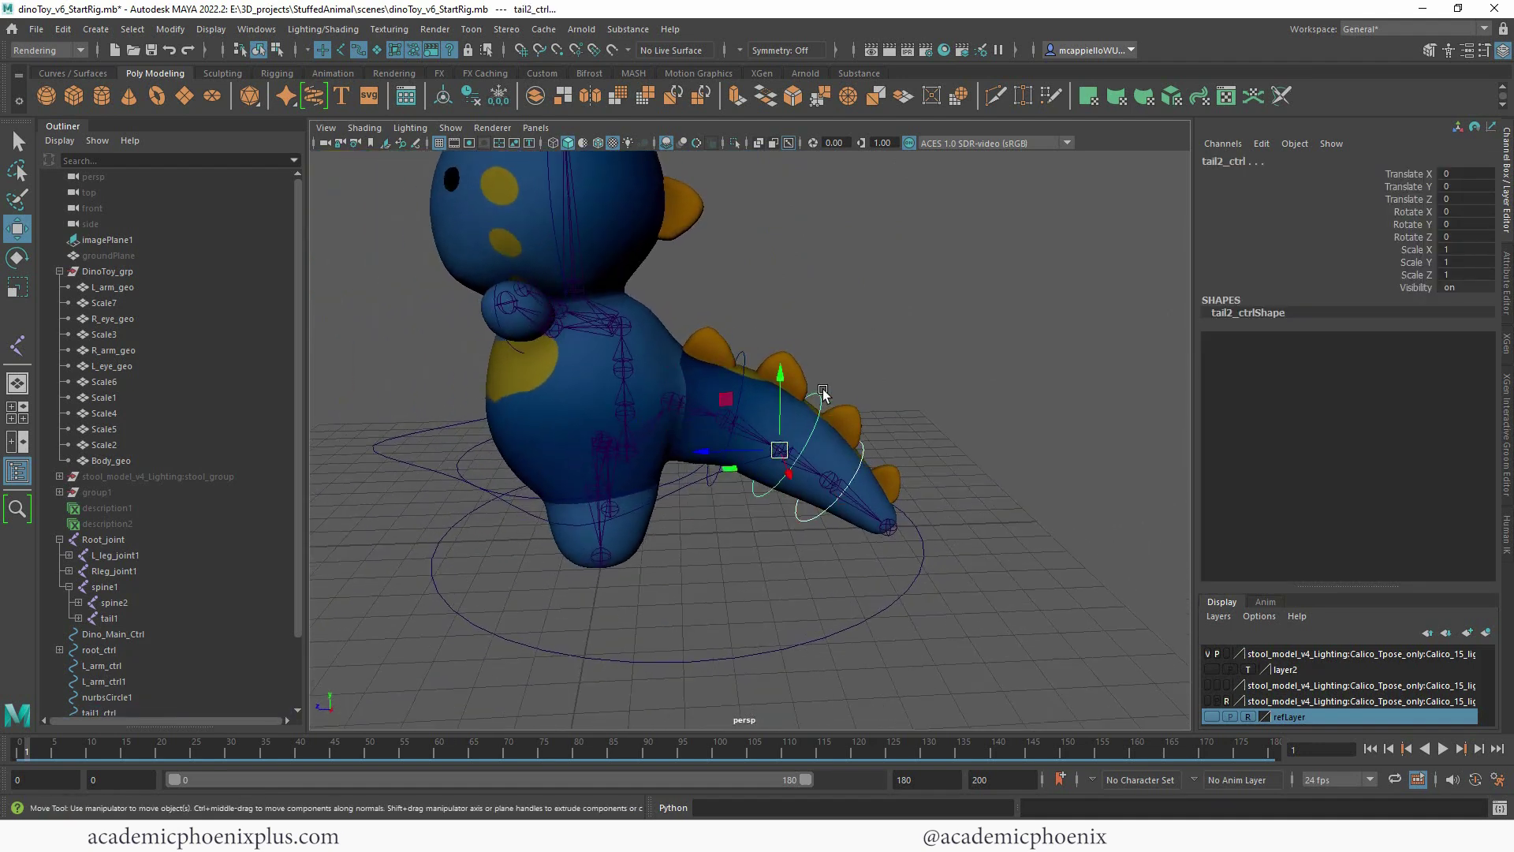
{"action": "key", "text": "p"}
{"action": "left_click", "coordinate": [886, 383]}
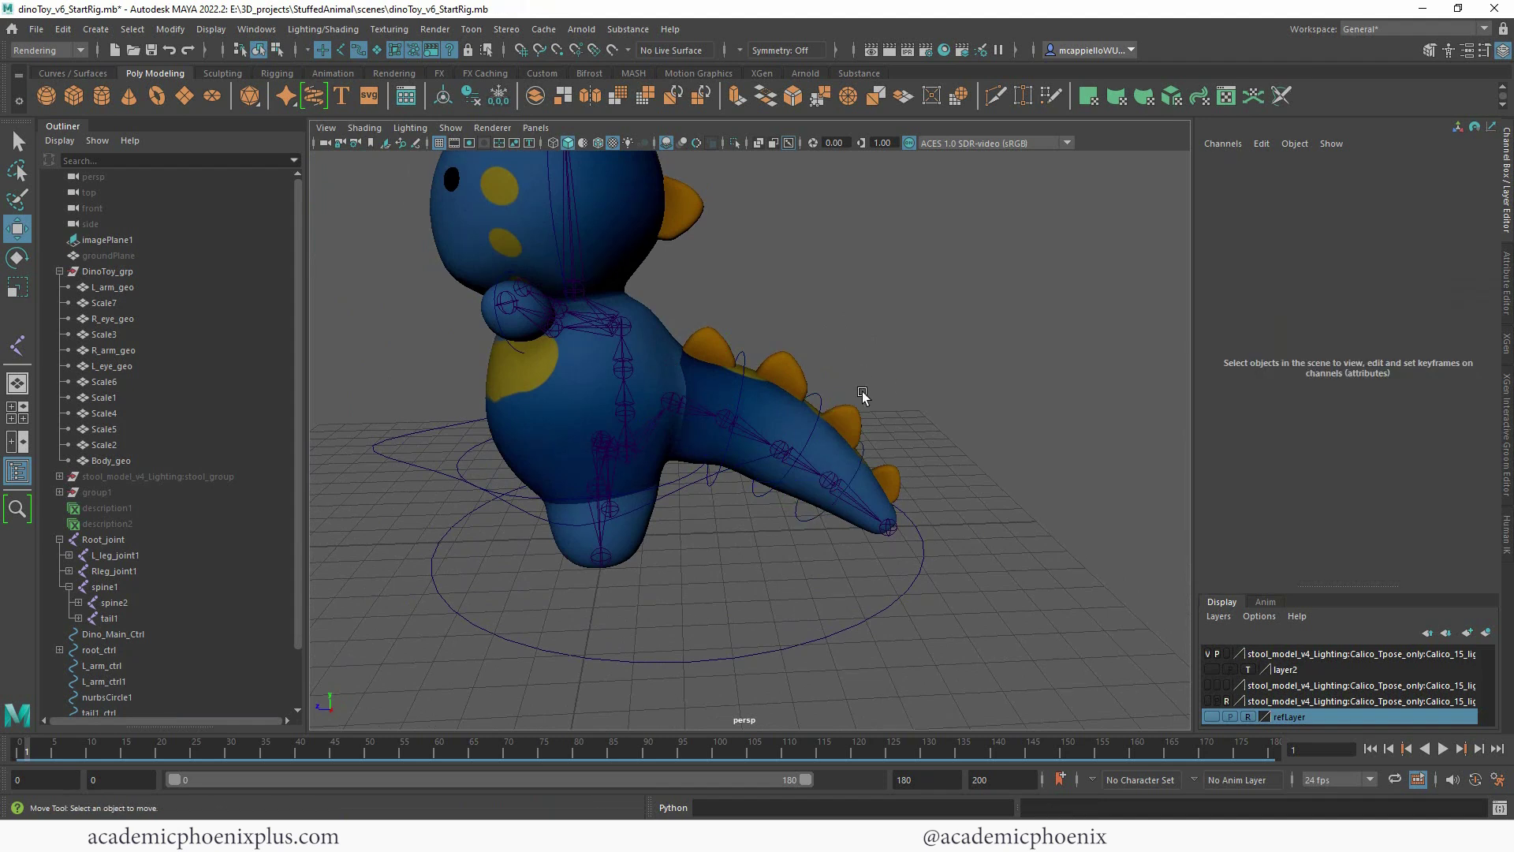
Parent tail2_ctrl under tail1_ctrl, and tail1_ctrl under spine1_ctrl.
{"action": "left_click", "coordinate": [820, 404]}
{"action": "left_click", "coordinate": [745, 361]}
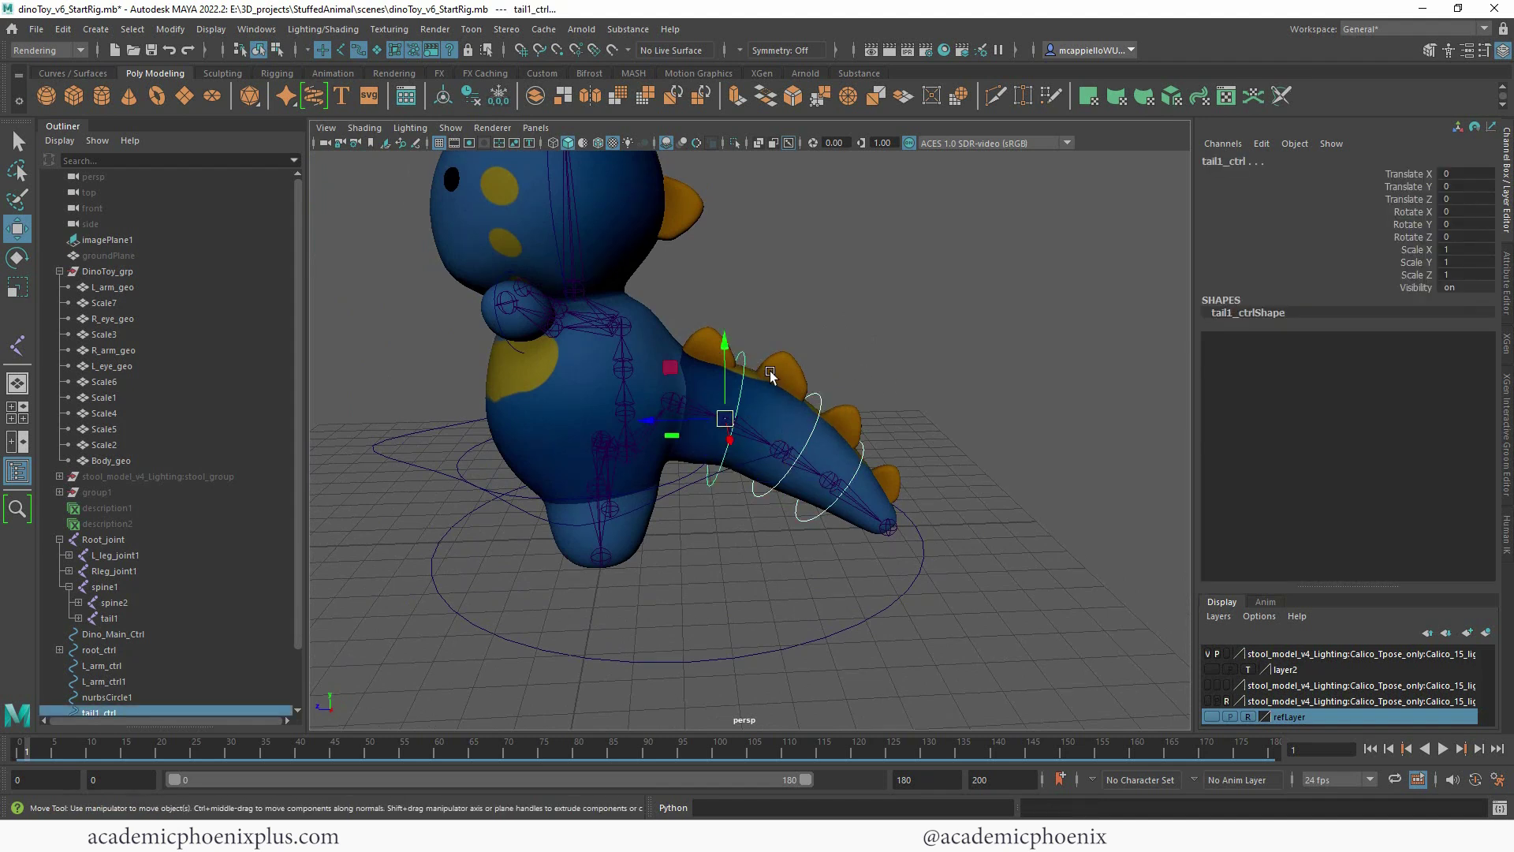
{"action": "key", "text": "Down"}
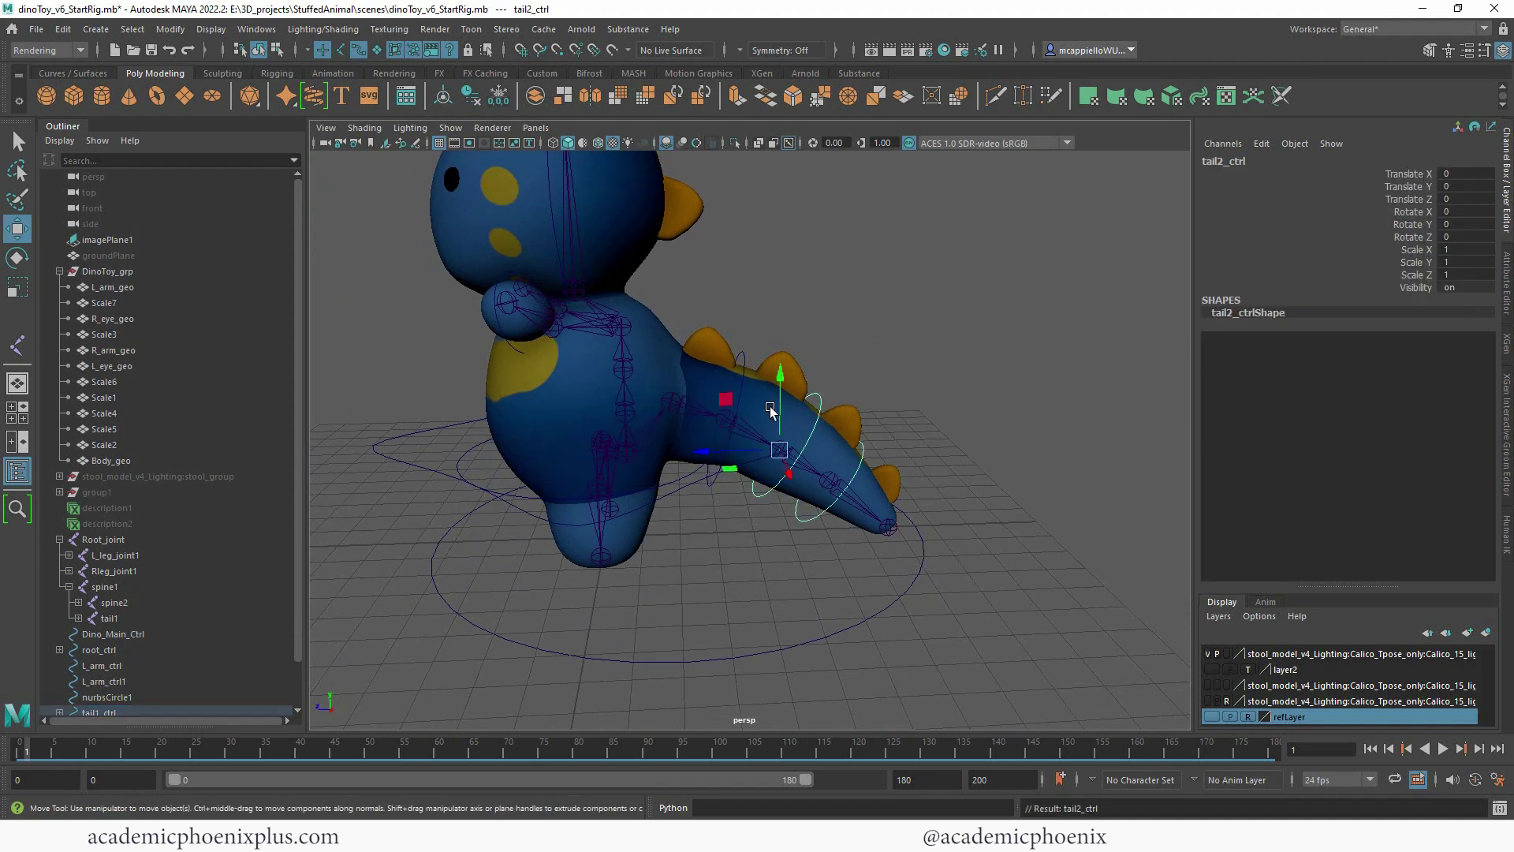
{"action": "left_click", "coordinate": [745, 360]}
{"action": "mouse_move", "coordinate": [683, 486]}
{"action": "left_mouse_down", "text": "alt"}
{"action": "mouse_move", "coordinate": [651, 484]}
{"action": "mouse_move", "coordinate": [675, 469]}
{"action": "left_mouse_up", "text": "alt"}
{"action": "left_click", "coordinate": [489, 462]}
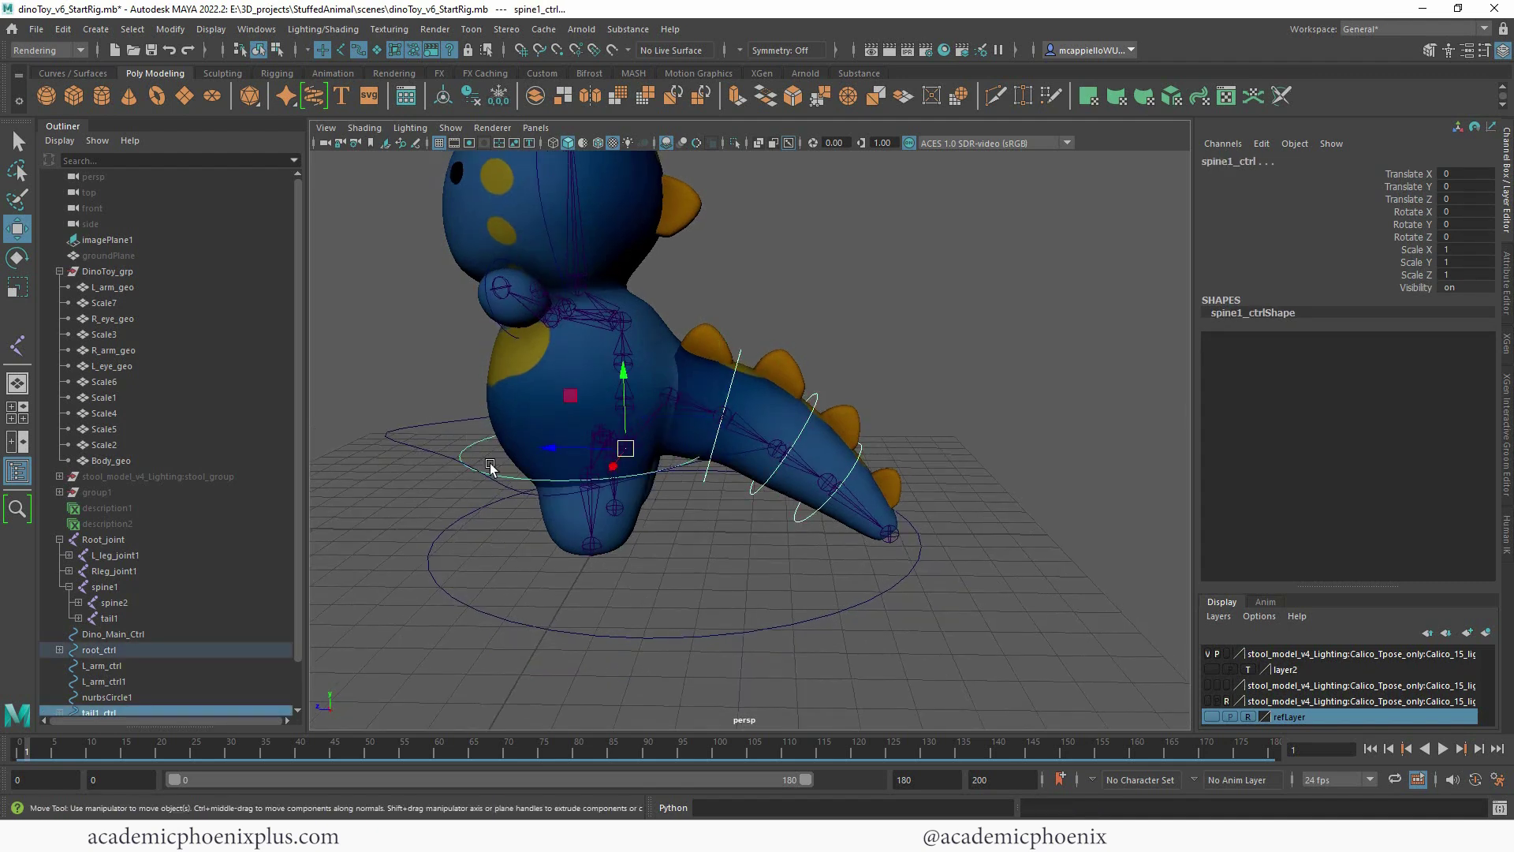
{"action": "key", "text": "Down"}
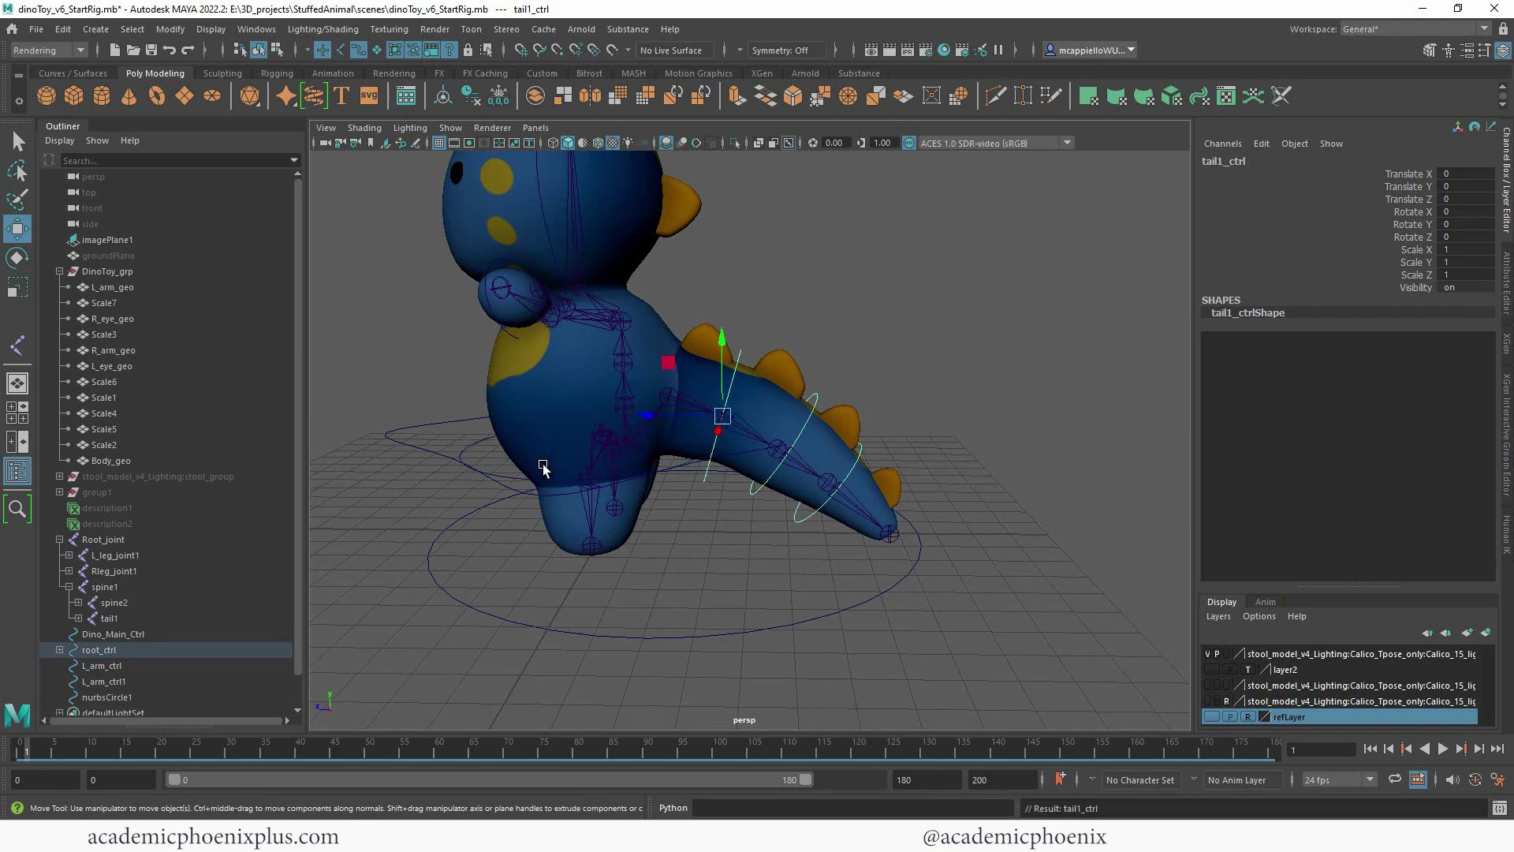
{"action": "left_click", "coordinate": [635, 505]}
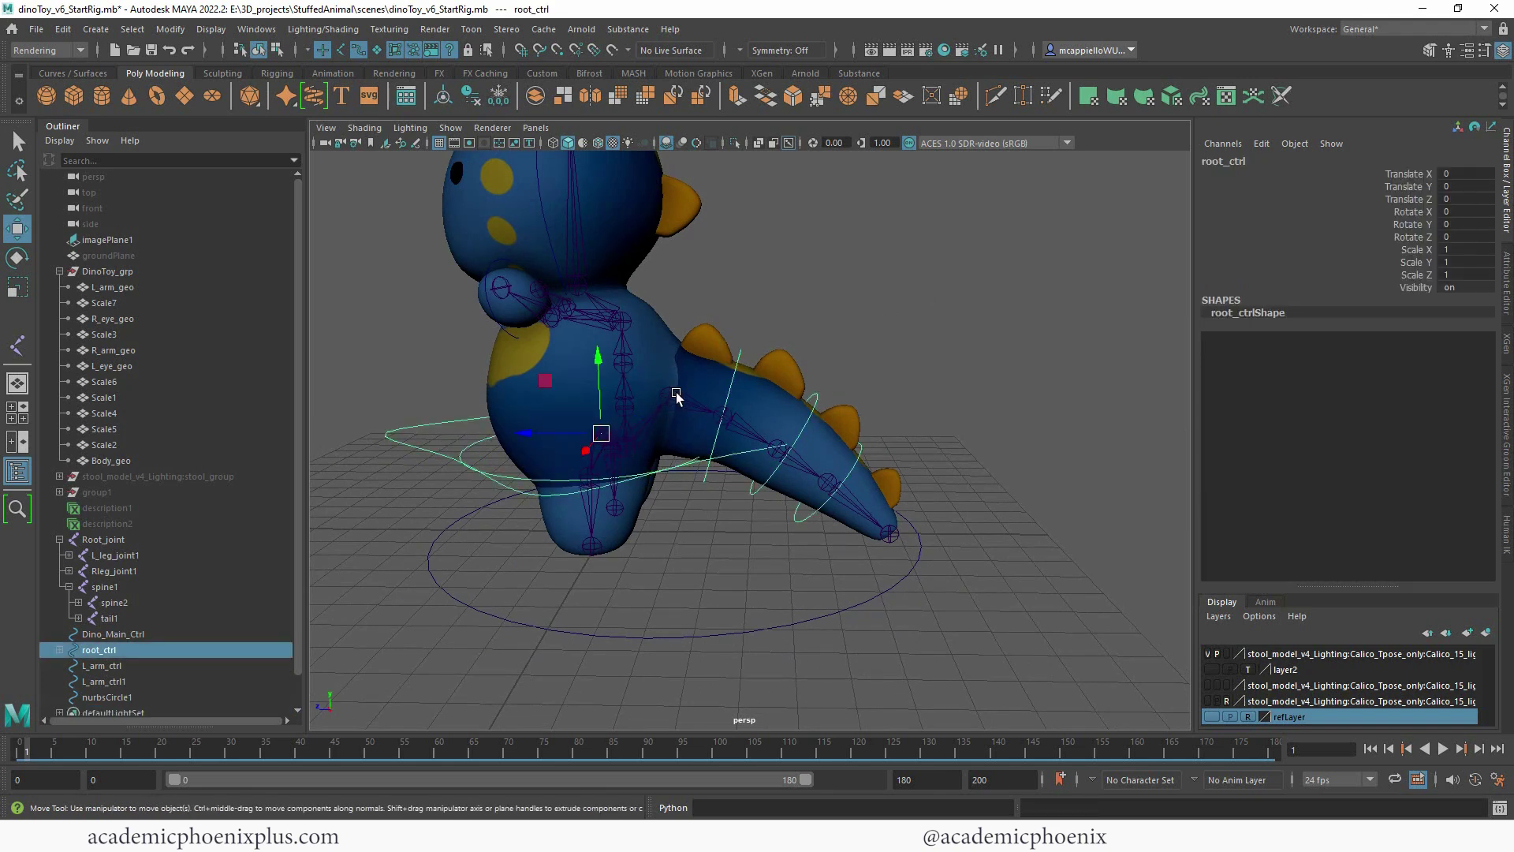
{"action": "left_click", "coordinate": [735, 345]}
Expand the whole root_ctrl hierarchy in the Outliner to show the nested spine and tail controls.
{"action": "right_click_drag", "start_coordinate": [732, 293], "coordinate": [863, 324], "text": "alt"}
{"action": "left_click_drag", "start_coordinate": [869, 320], "coordinate": [830, 323], "text": "alt"}
{"action": "right_click_drag", "start_coordinate": [830, 323], "coordinate": [725, 364], "text": "alt"}
{"action": "left_click_drag", "start_coordinate": [725, 364], "coordinate": [849, 362], "text": "alt"}
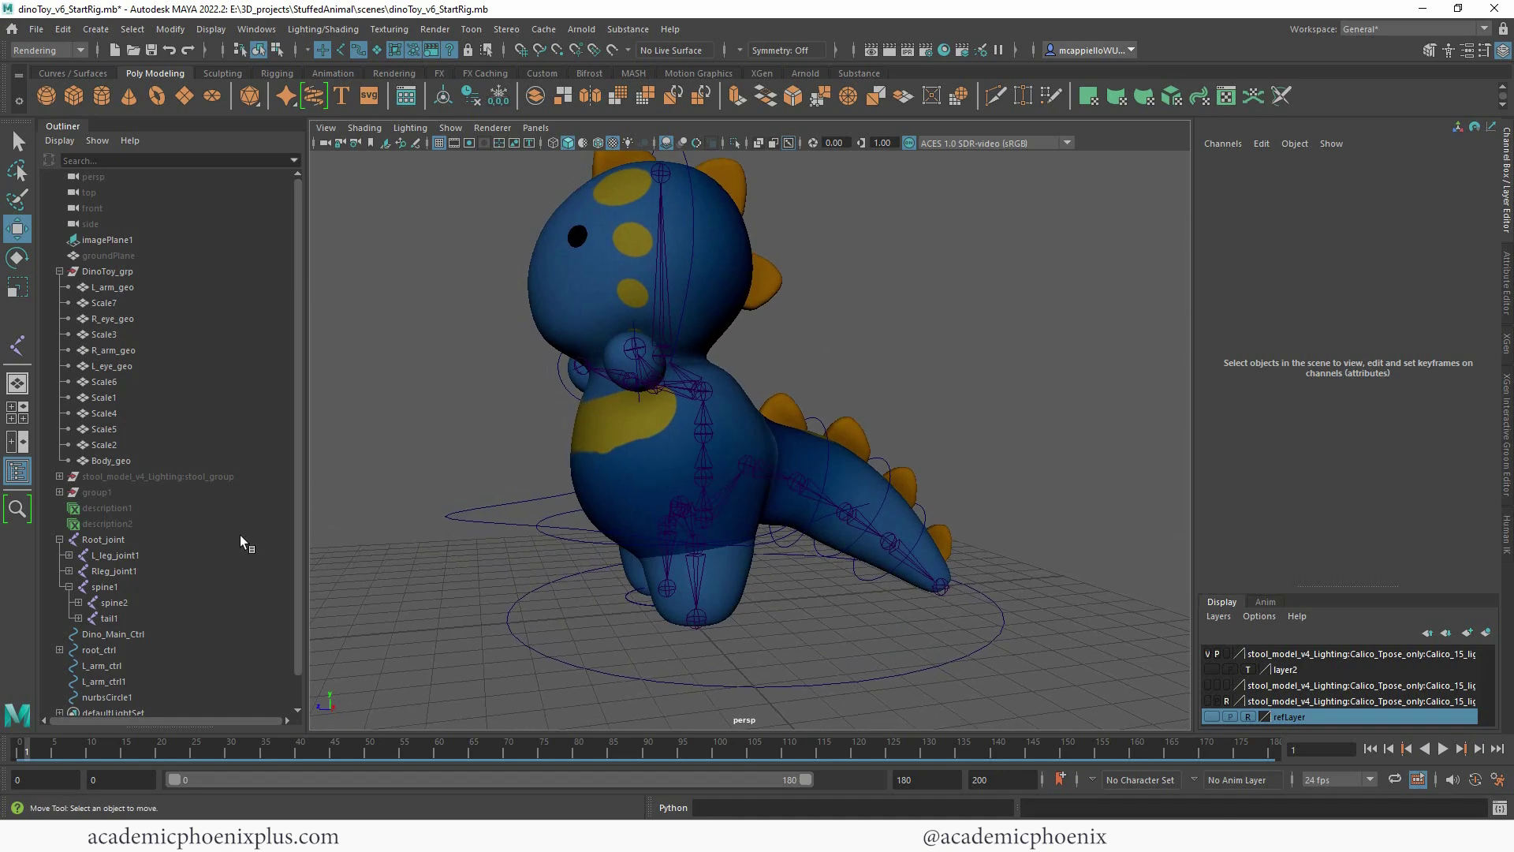
{"action": "left_click", "coordinate": [107, 697]}
{"action": "scroll", "coordinate": [108, 678], "scroll_direction": "down", "scroll_amount": 1}
{"action": "left_click", "coordinate": [60, 619]}
{"action": "left_click", "coordinate": [69, 634], "text": "shift"}
{"action": "scroll", "coordinate": [297, 555], "scroll_direction": "down", "scroll_amount": 3}
Raise the control vertices of spine2_ctrl and spine3_ctrl from the feet to the torso and scale them up around the belly.
{"action": "left_click", "coordinate": [119, 570]}
{"action": "left_click_drag", "start_coordinate": [642, 437], "coordinate": [614, 464], "text": "alt"}
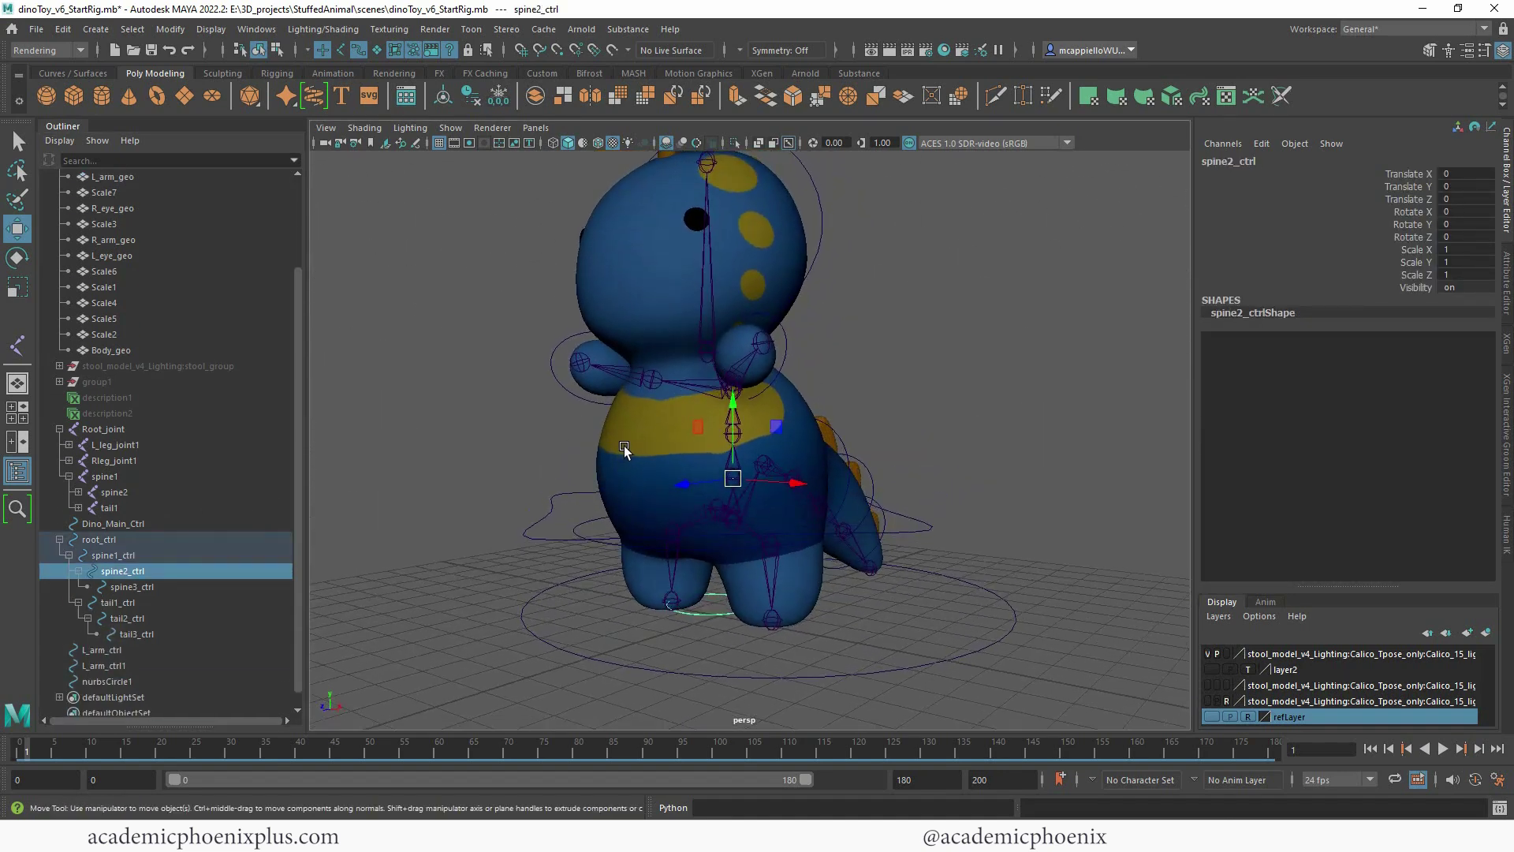
{"action": "right_click_drag", "start_coordinate": [696, 620], "coordinate": [647, 439]}
{"action": "left_click_drag", "start_coordinate": [631, 576], "coordinate": [801, 637]}
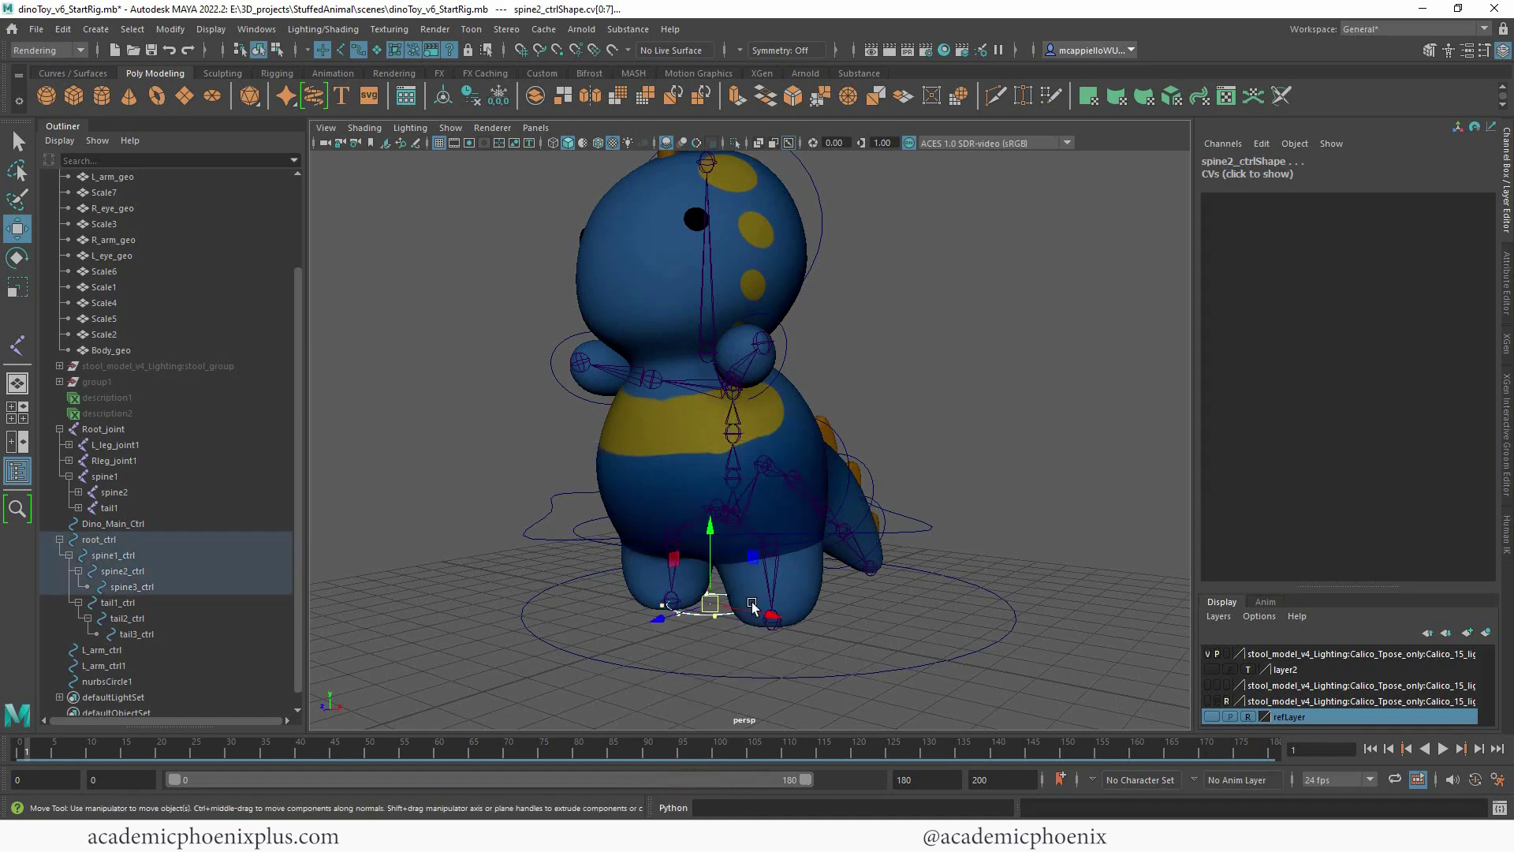
{"action": "left_click_drag", "start_coordinate": [713, 528], "coordinate": [756, 412]}
{"action": "left_click_drag", "start_coordinate": [763, 494], "coordinate": [698, 465], "text": "alt"}
{"action": "key", "text": "r"}
Raise spine3_ctrl's control vertices to the chest, separating its circle from the spine2_ctrl circle.
{"action": "left_click", "coordinate": [158, 587]}
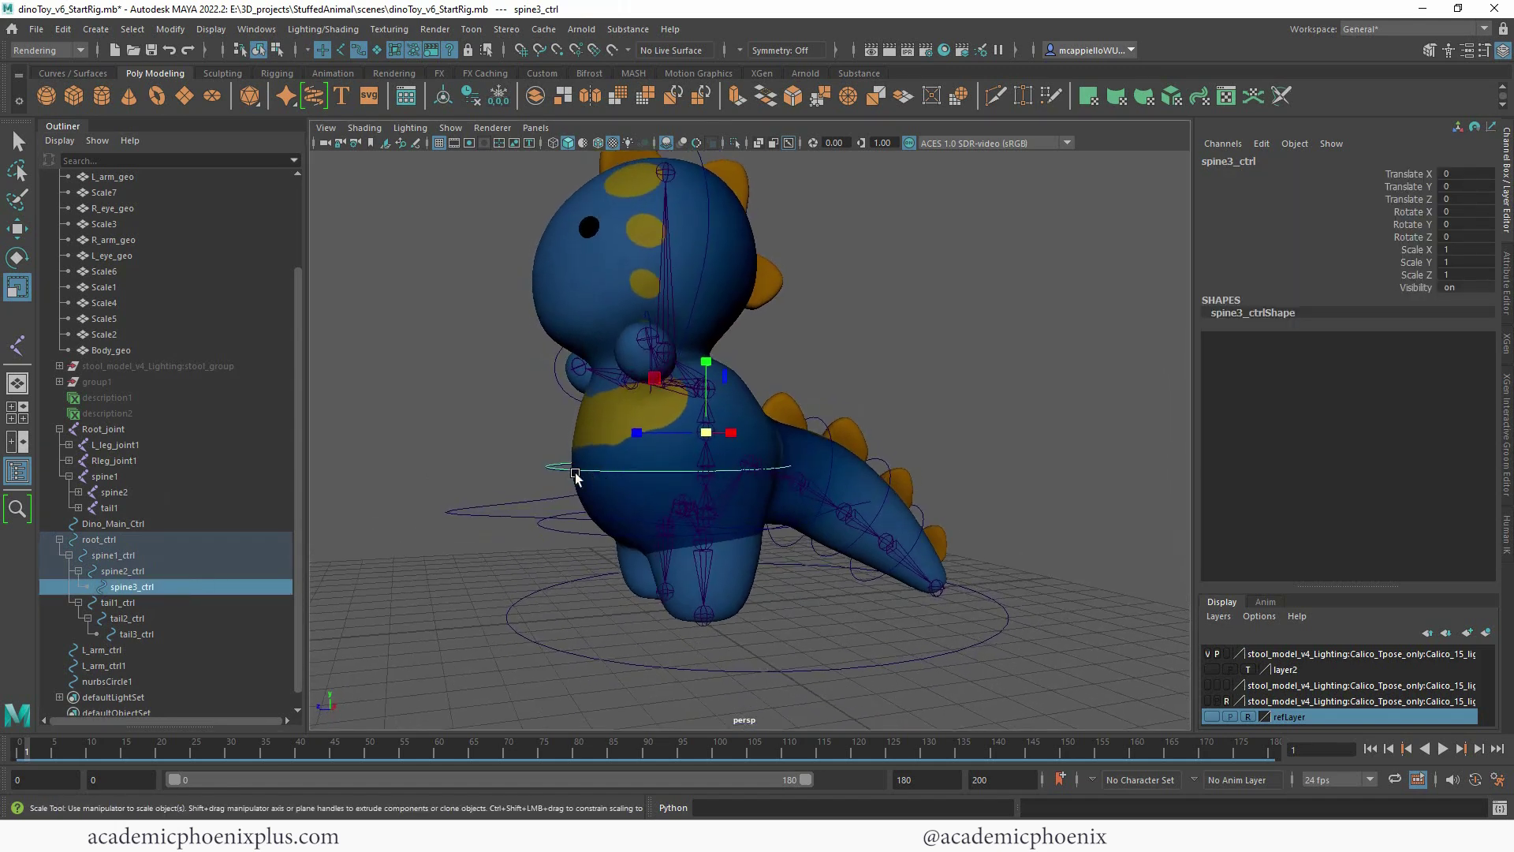
{"action": "right_click_drag", "start_coordinate": [653, 449], "coordinate": [664, 474]}
{"action": "right_click_drag", "start_coordinate": [599, 452], "coordinate": [599, 451]}
{"action": "left_click_drag", "start_coordinate": [473, 399], "coordinate": [675, 457]}
{"action": "key", "text": "w"}
{"action": "left_click_drag", "start_coordinate": [673, 382], "coordinate": [631, 424]}
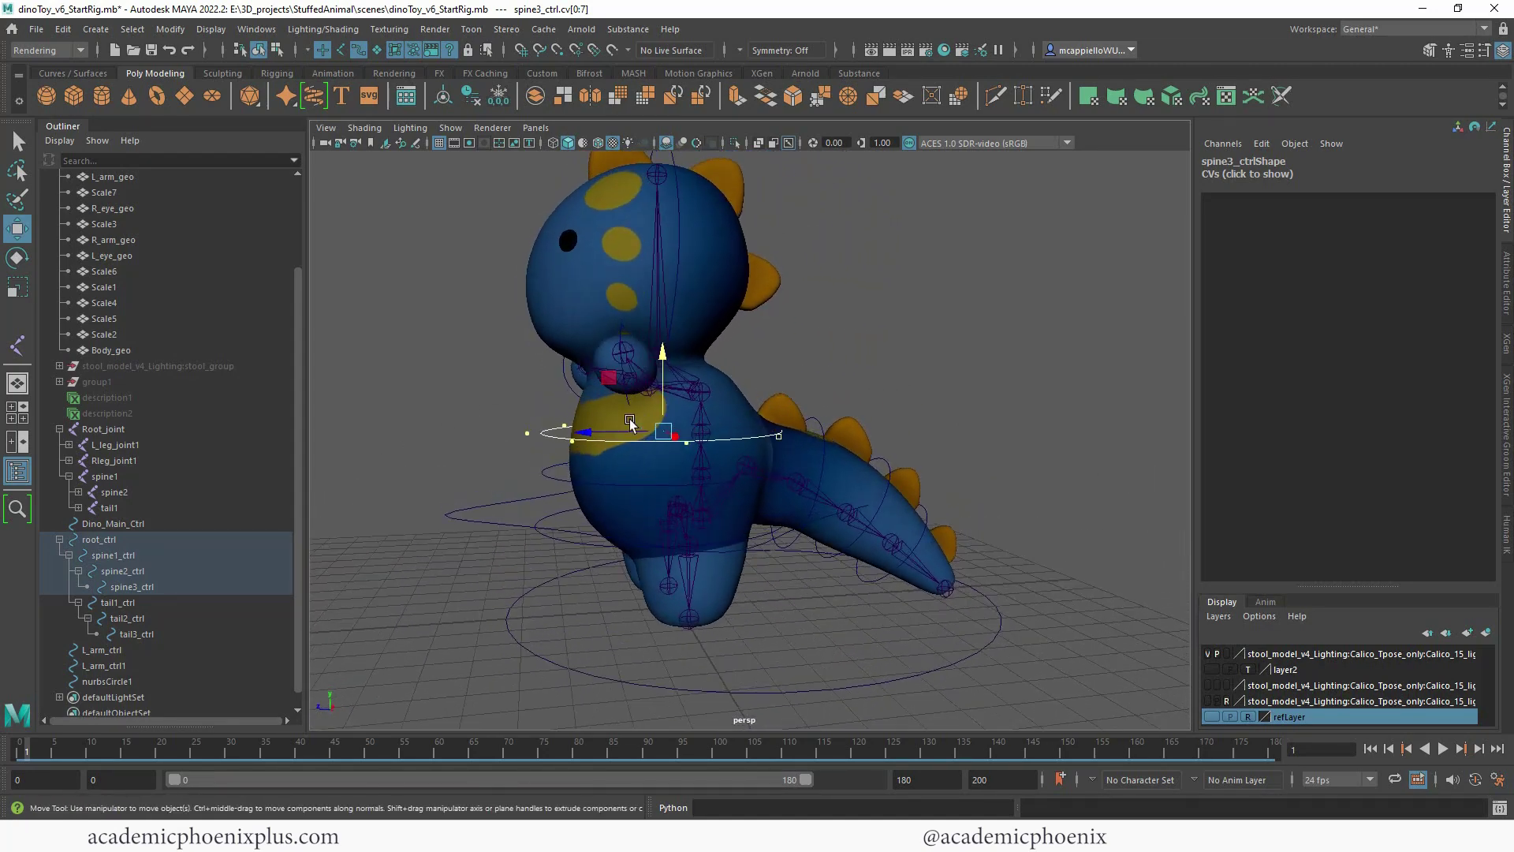
Select spine3_ctrl, spine2_ctrl, spine1_ctrl and root_ctrl in turn to check their circles and hierarchy.
{"action": "left_click", "coordinate": [131, 584]}
{"action": "left_click", "coordinate": [122, 570]}
{"action": "left_click_drag", "start_coordinate": [481, 485], "coordinate": [547, 490], "text": "alt"}
{"action": "left_click", "coordinate": [144, 553]}
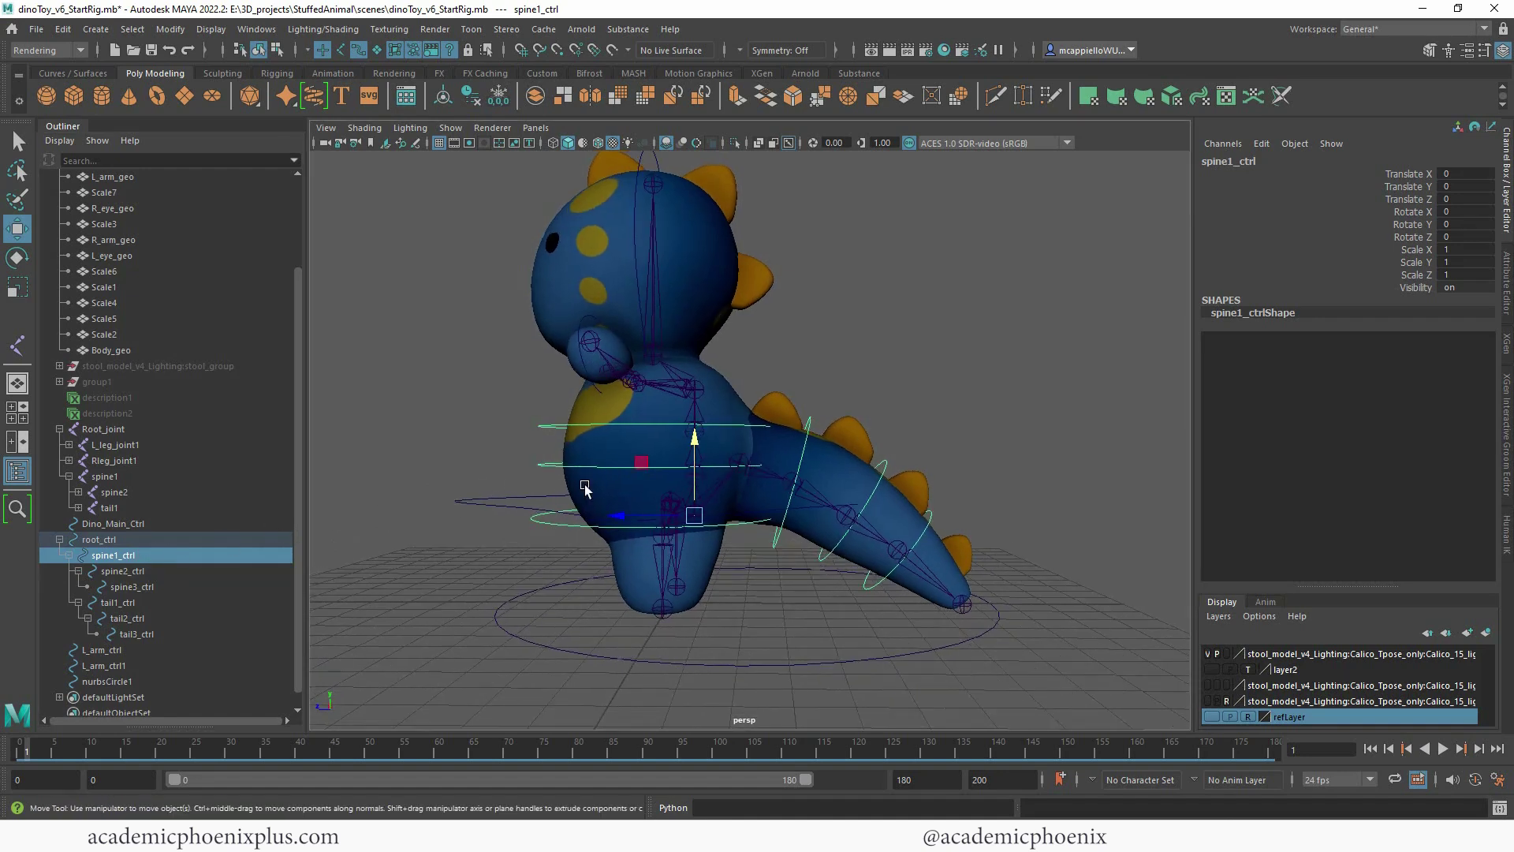
{"action": "left_click", "coordinate": [498, 505]}
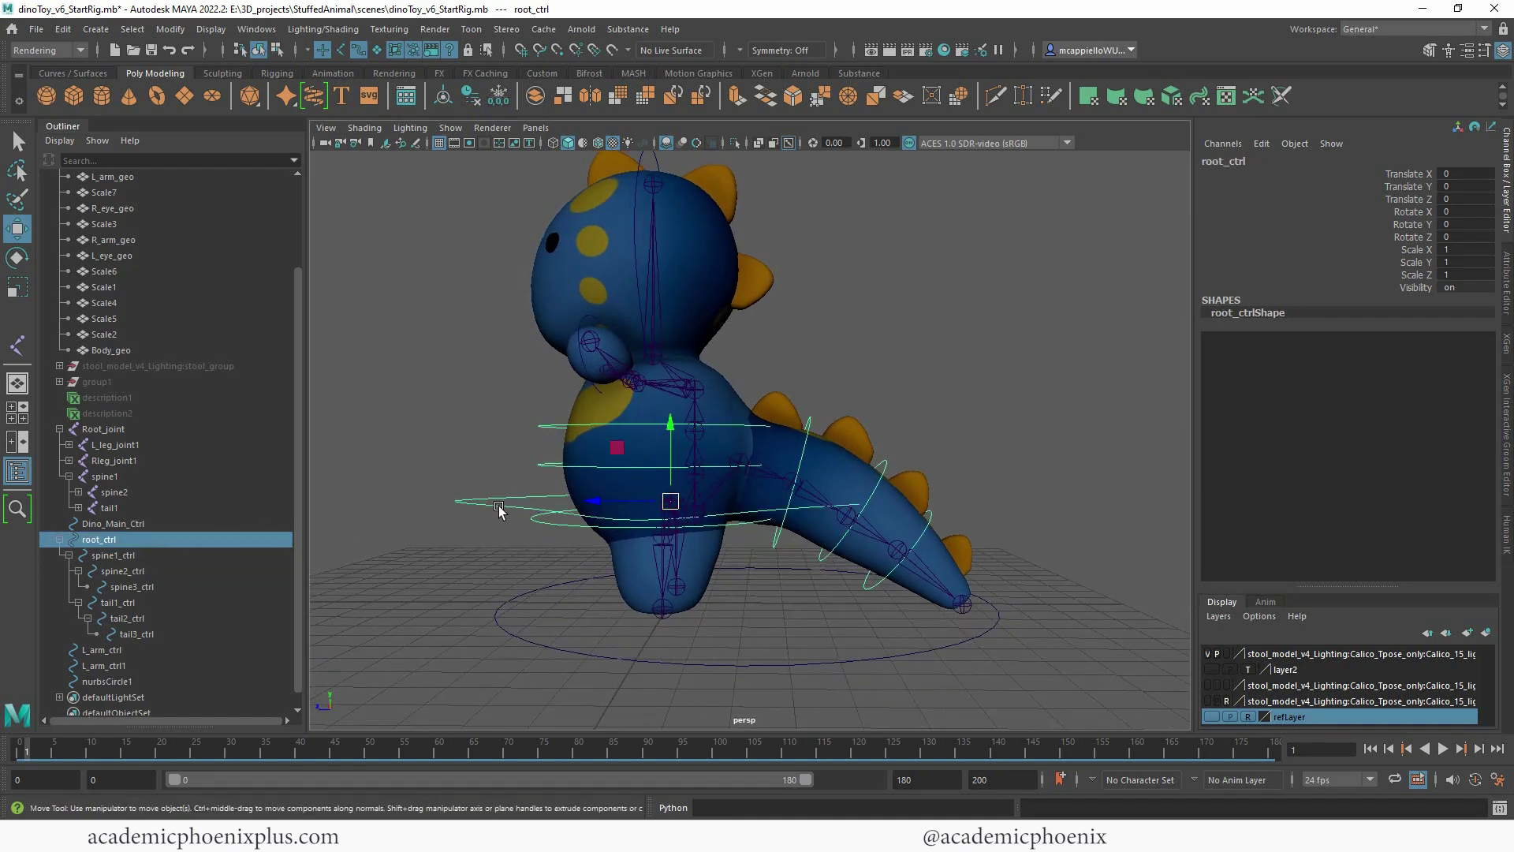
{"action": "left_click", "coordinate": [522, 522]}
{"action": "left_click", "coordinate": [552, 522]}
Create a NURBS circle beneath the left foot at about 1.75 in X, scaled to about 0.82 in X and 1.61 in Y and Z.
{"action": "left_click_drag", "start_coordinate": [569, 559], "coordinate": [758, 539], "text": "alt"}
{"action": "left_click", "coordinate": [82, 72]}
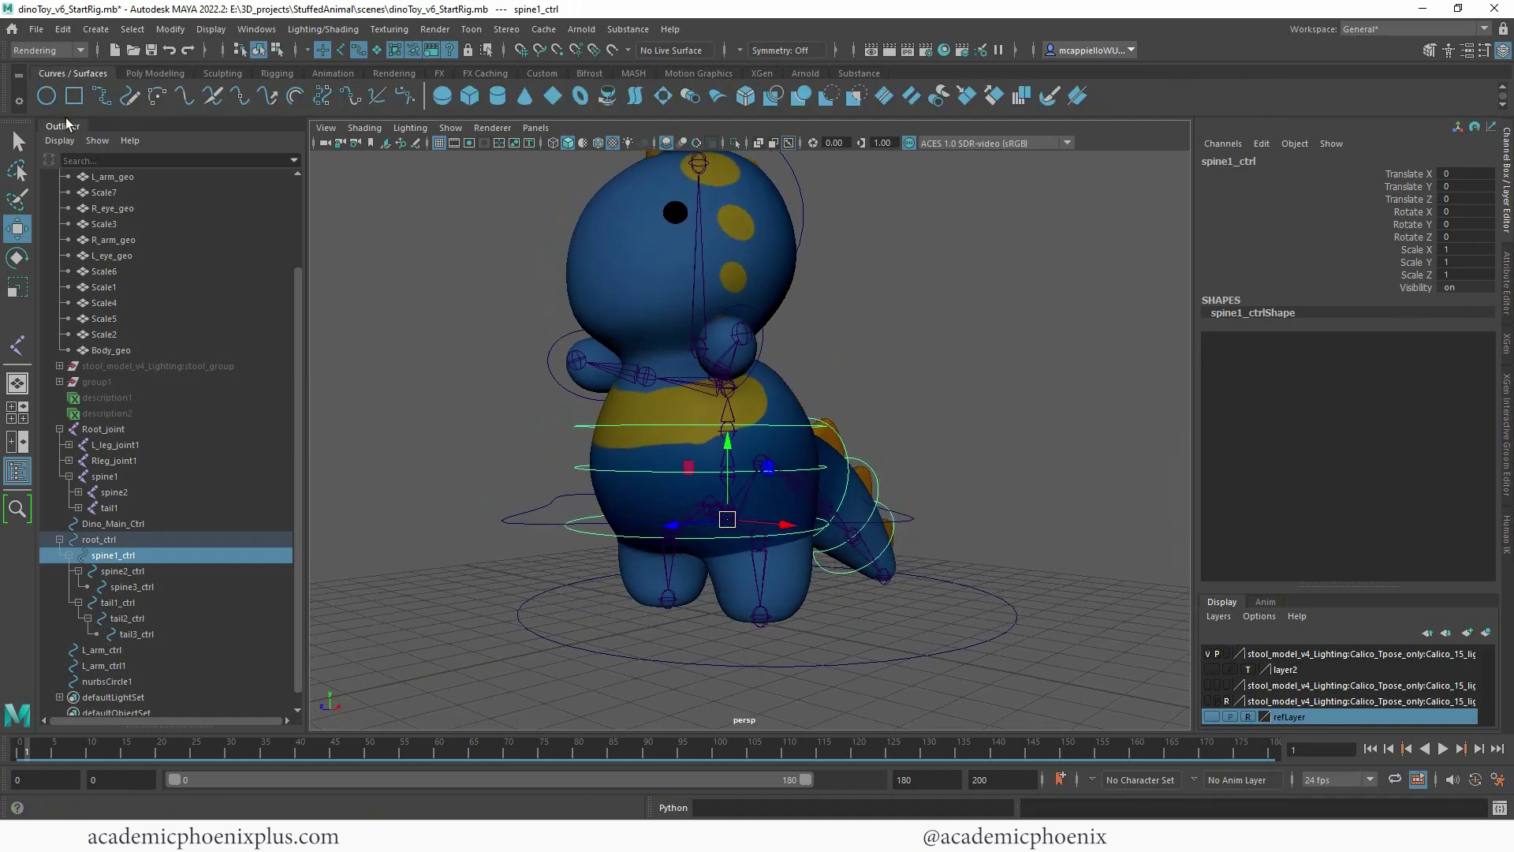
{"action": "left_click", "coordinate": [46, 95]}
{"action": "left_click_drag", "start_coordinate": [770, 619], "coordinate": [802, 632]}
{"action": "key", "text": "r"}
{"action": "key", "text": "ctrl+z"}
{"action": "key", "text": "ctrl+z"}
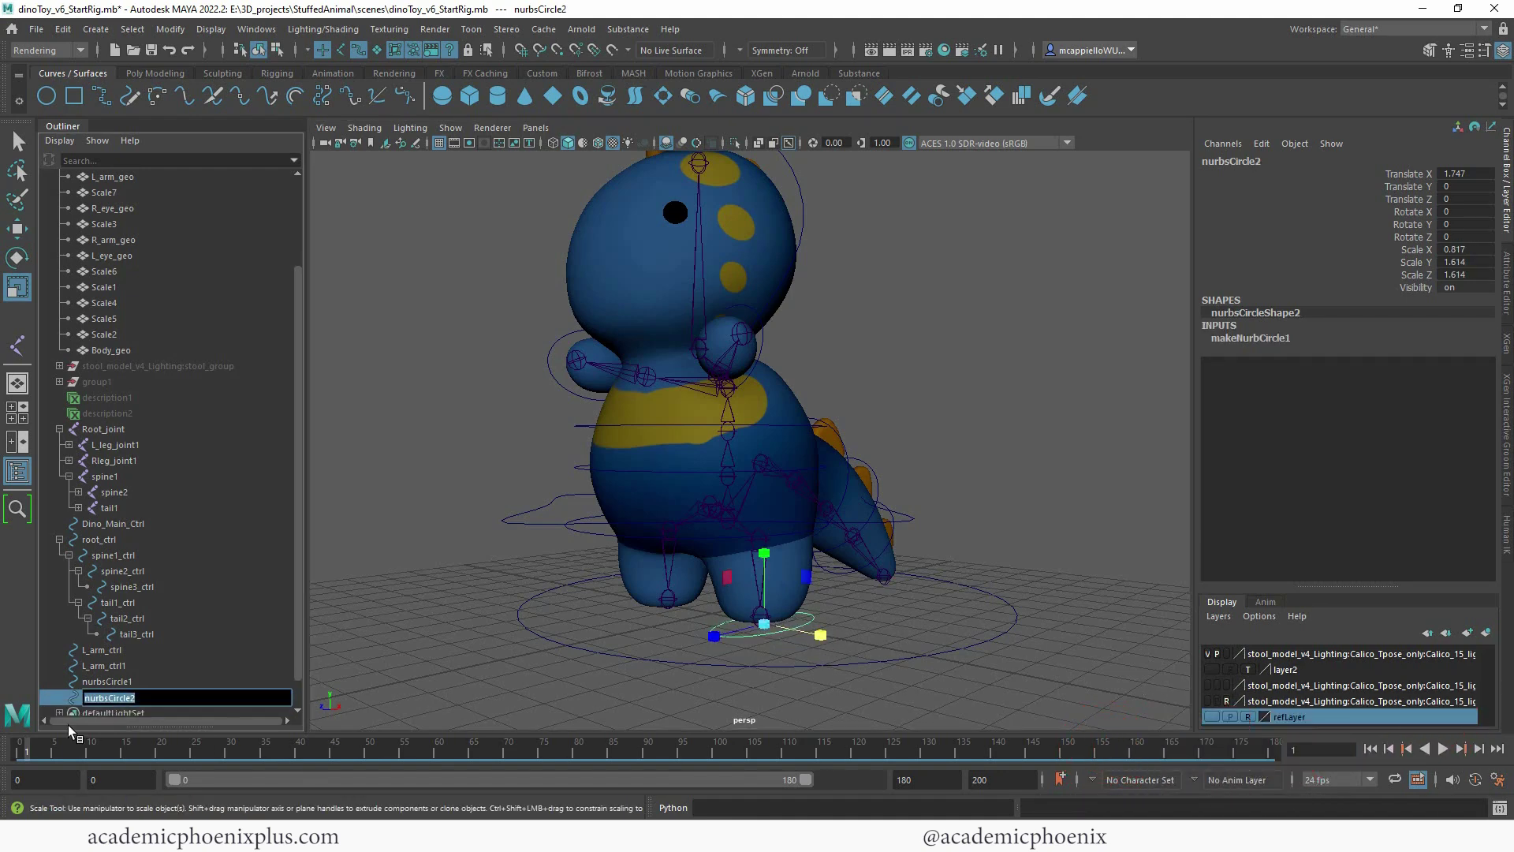
Rename the left foot circle as L_leg_ctrl and duplicate it.
{"action": "type", "text": "L_"}
{"action": "type", "text": "_leg_ctrl"}
{"action": "key", "text": "Return"}
{"action": "key", "text": "ctrl+d"}
Move the duplicate beneath the right foot, at about -1.59 in X, and rename it R_leg_ctrl2.
{"action": "key", "text": "w"}
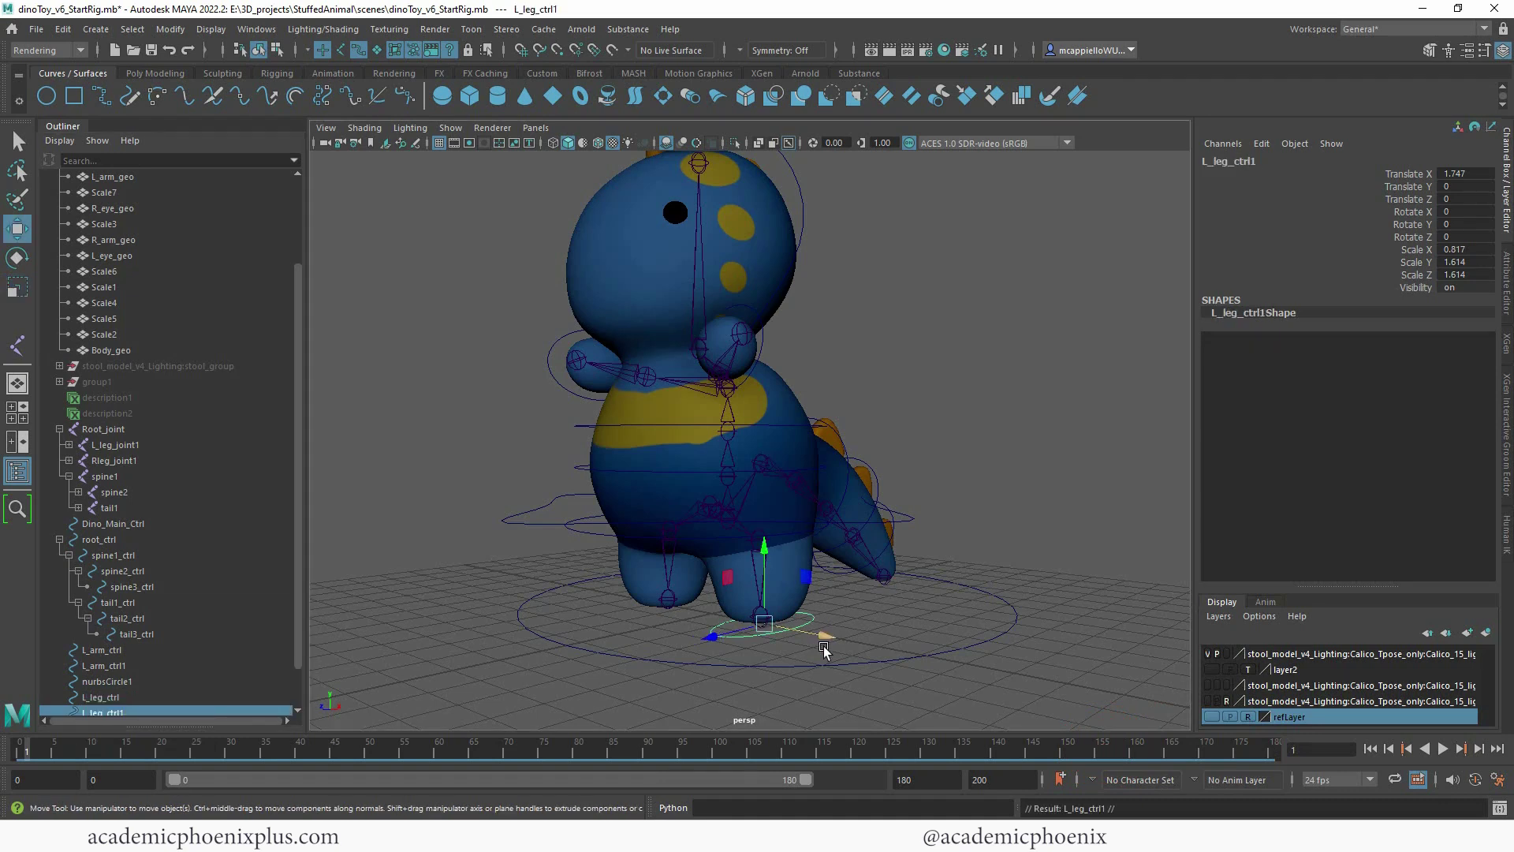
{"action": "left_click", "coordinate": [827, 631]}
{"action": "left_click_drag", "start_coordinate": [821, 641], "coordinate": [775, 613]}
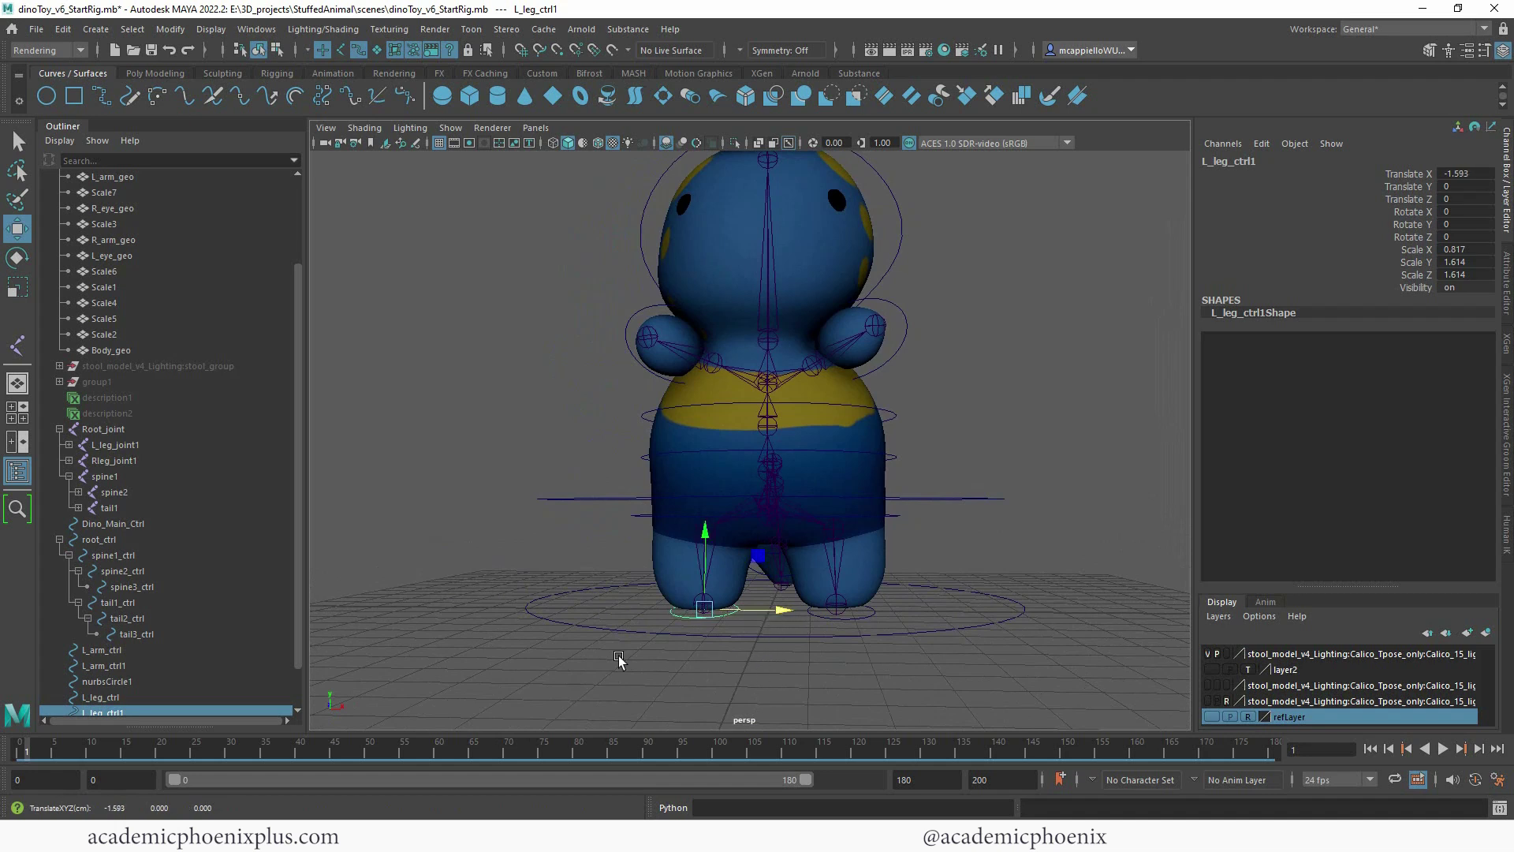
{"action": "double_click", "coordinate": [97, 712]}
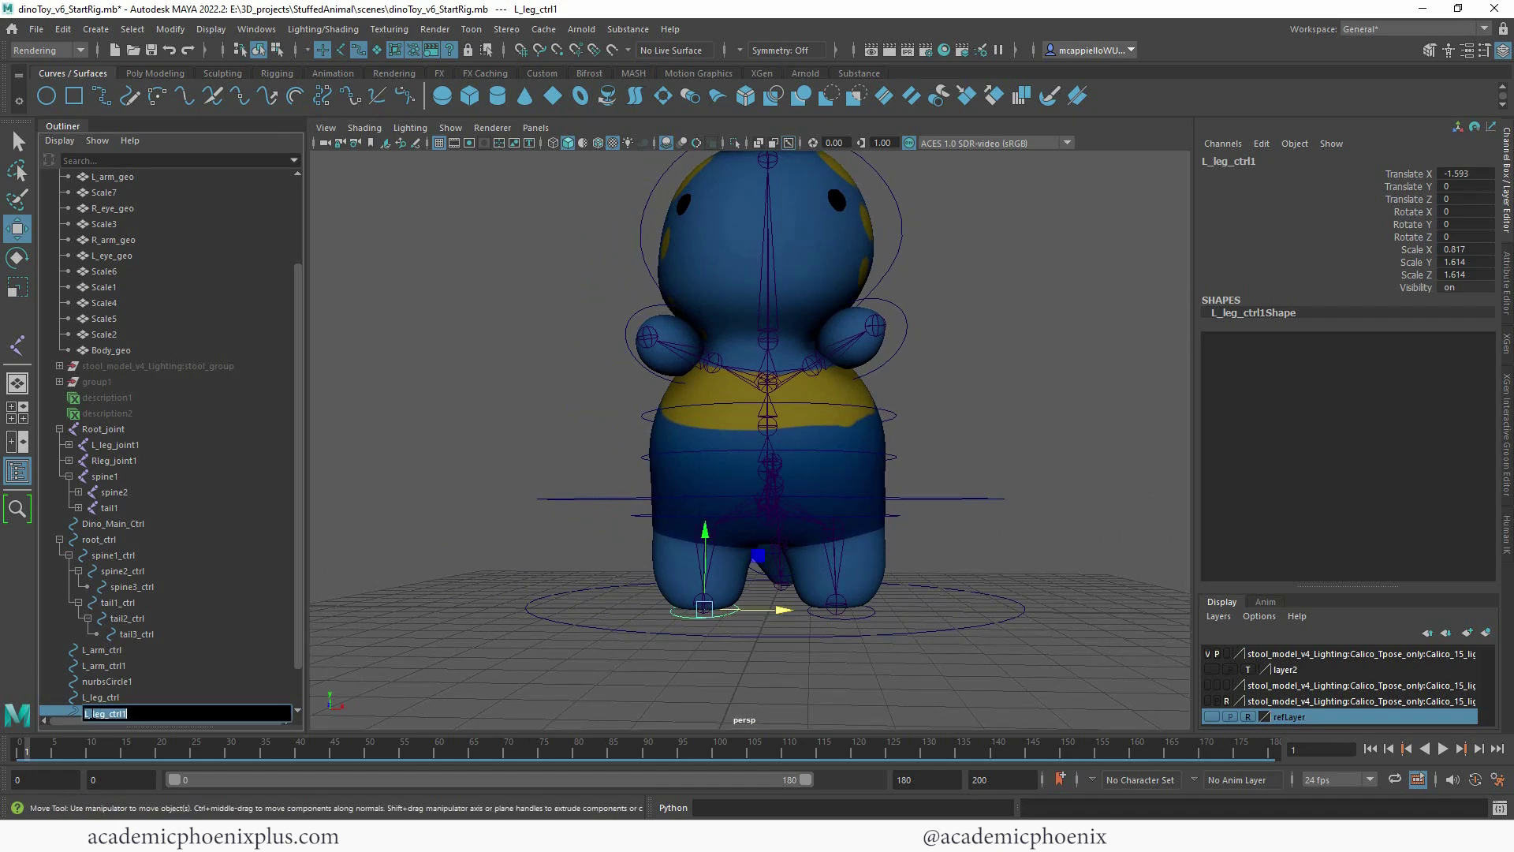
{"action": "type", "text": "R_leg_ctrl2"}
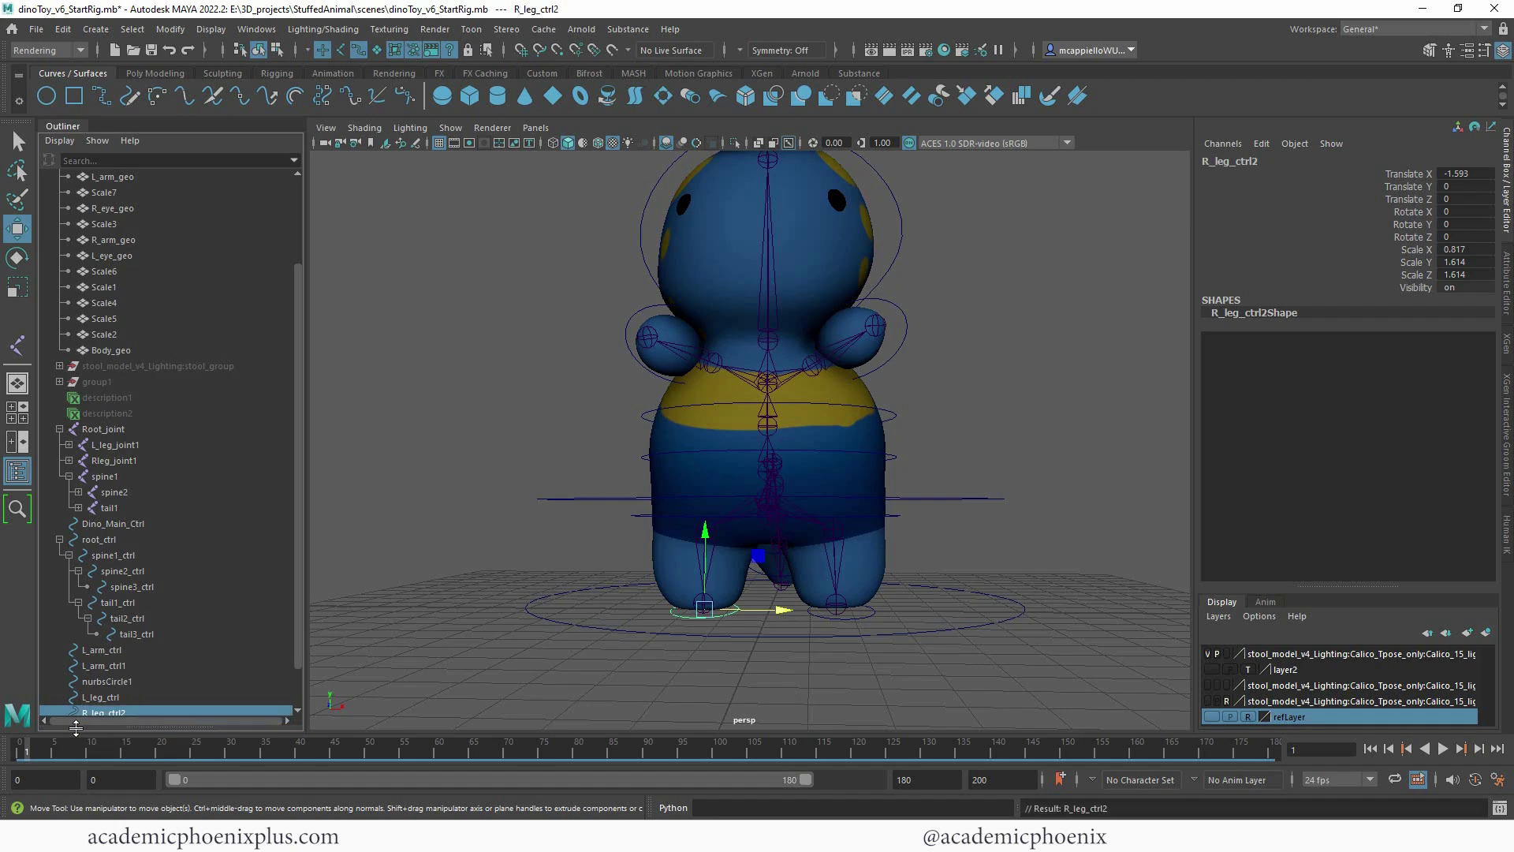
Rename the circle around the head, nurbsCircle1, as head_ctrl.
{"action": "left_click", "coordinate": [126, 683]}
{"action": "left_click_drag", "start_coordinate": [697, 449], "coordinate": [631, 445], "text": "alt"}
{"action": "double_click", "coordinate": [107, 681]}
{"action": "type", "text": "head_ctrl"}
{"action": "key", "text": "Return"}
Parent head_ctrl under spine3_ctrl.
{"action": "left_click_drag", "start_coordinate": [1035, 282], "coordinate": [868, 304], "text": "alt"}
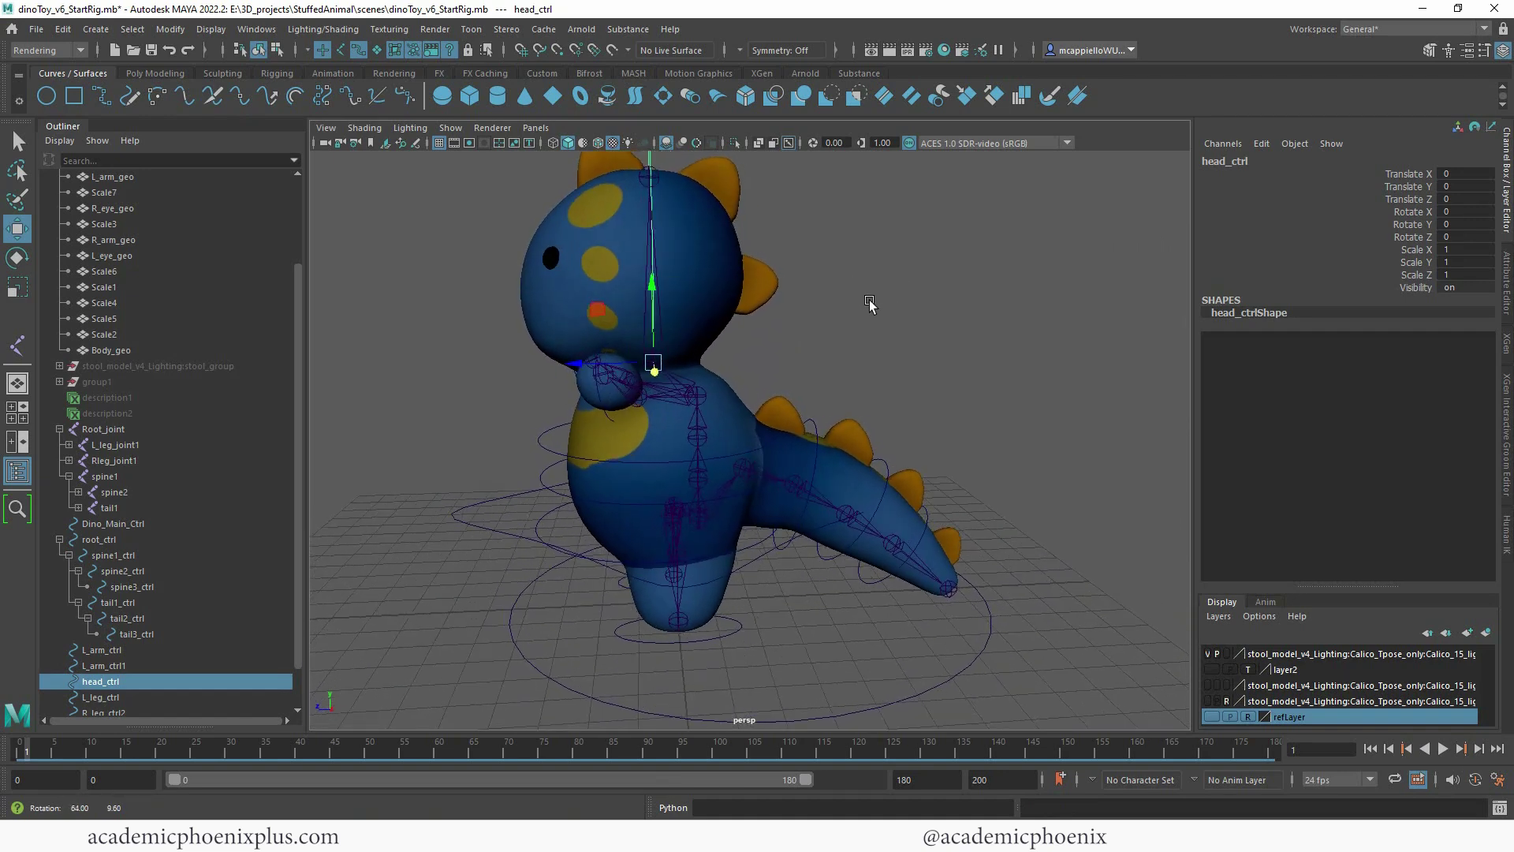
{"action": "left_click", "coordinate": [569, 430], "text": "shift"}
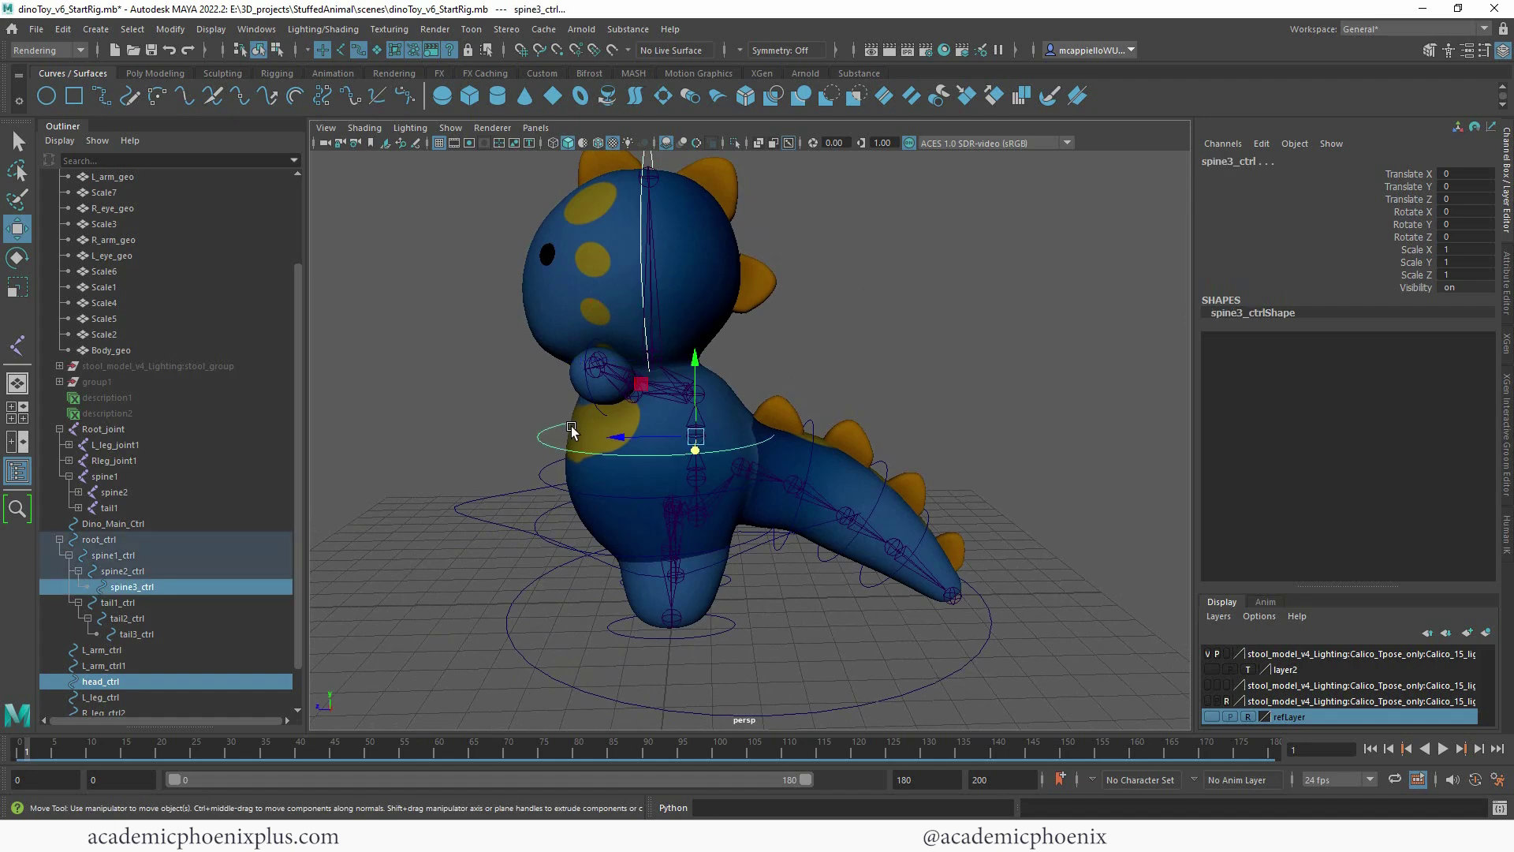
{"action": "key", "text": "p"}
{"action": "left_click_drag", "start_coordinate": [771, 306], "coordinate": [865, 329], "text": "alt"}
{"action": "left_click", "coordinate": [865, 331]}
Parent both arm controls, L_arm_ctrl and L_arm_ctrl1, under spine3_ctrl.
{"action": "left_click", "coordinate": [837, 348]}
{"action": "left_click", "coordinate": [836, 438], "text": "shift"}
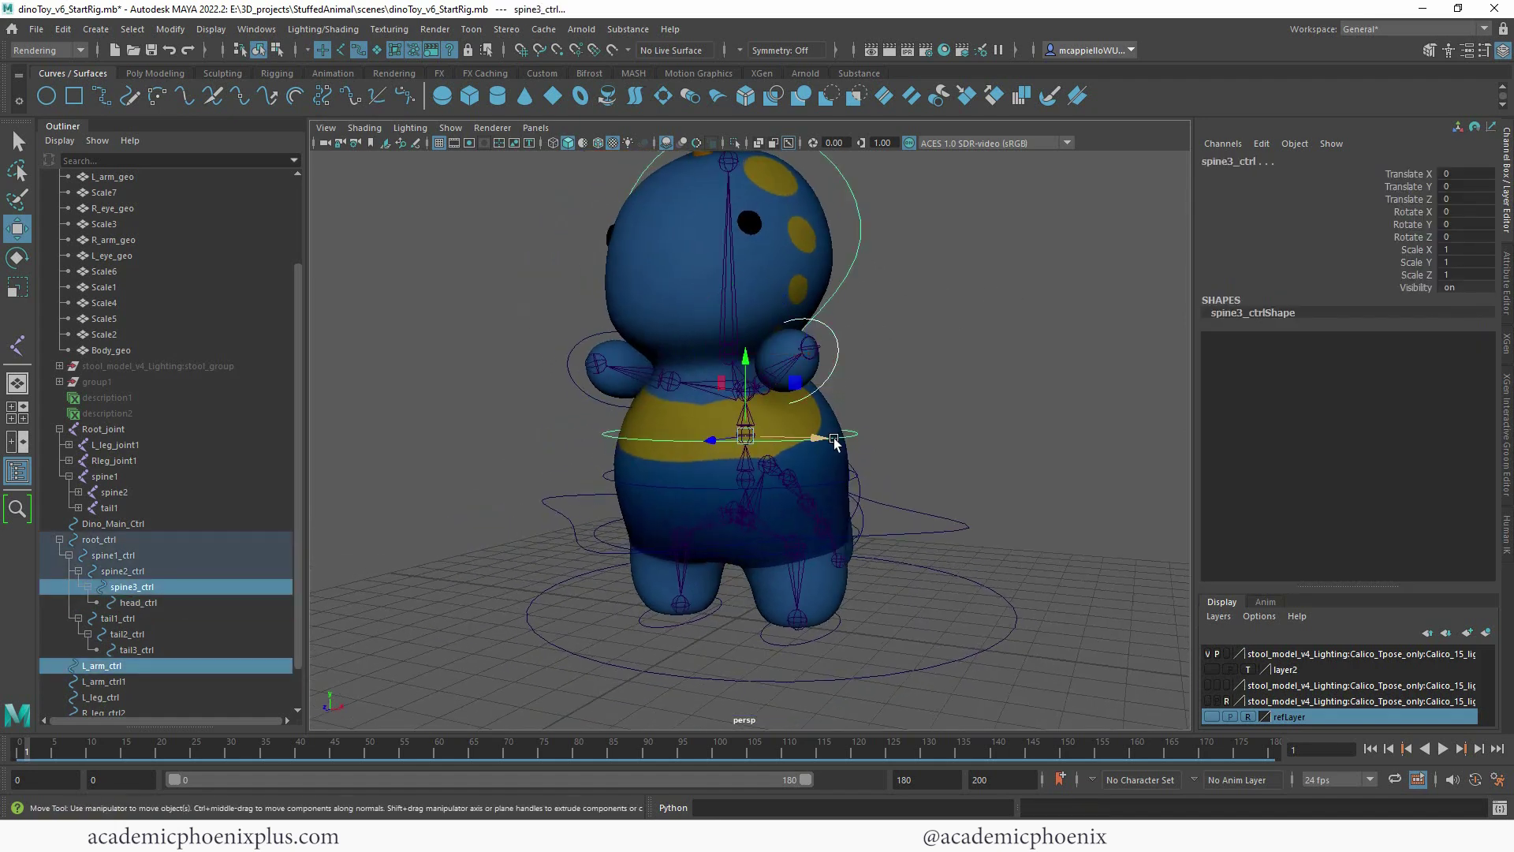
{"action": "key", "text": "p"}
{"action": "left_click", "coordinate": [607, 339]}
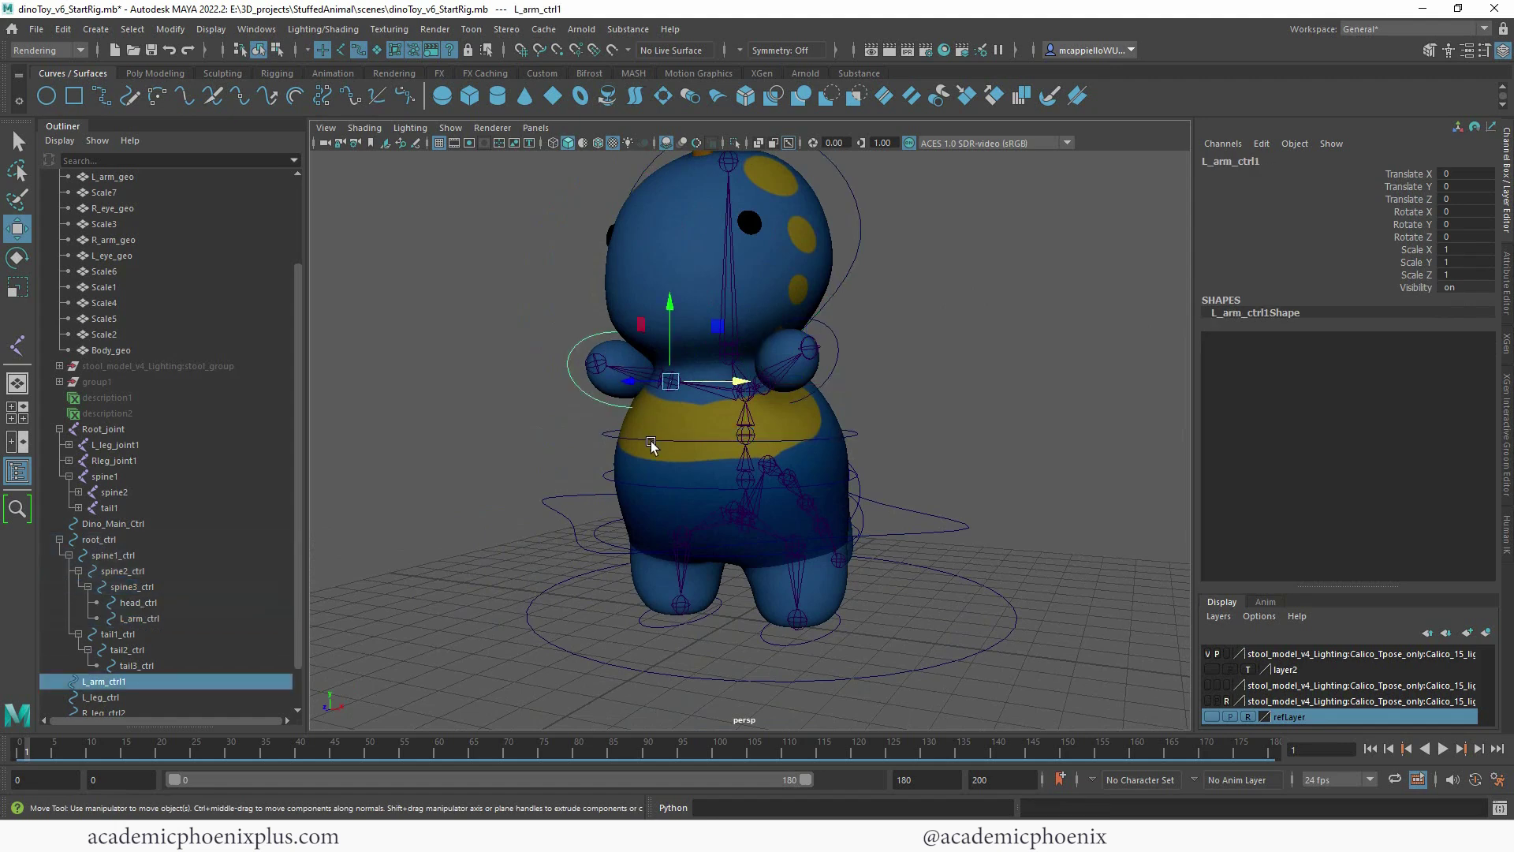
{"action": "left_click", "coordinate": [678, 448], "text": "shift"}
{"action": "key", "text": "p"}
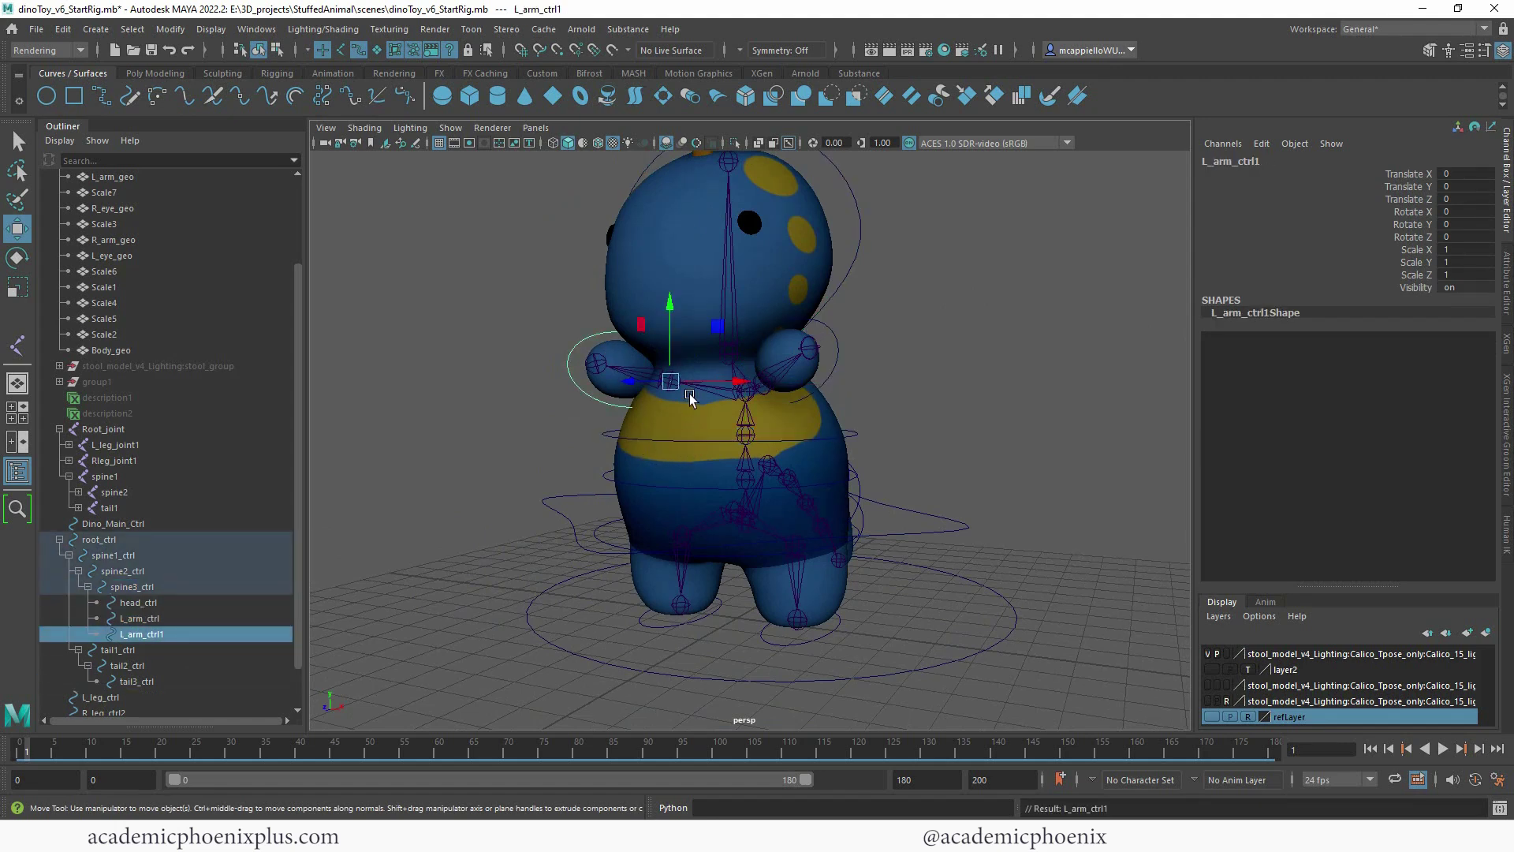
Parent both leg controls, L_leg_ctrl and R_leg_ctrl2, under root_ctrl.
{"action": "middle_click_drag", "start_coordinate": [824, 481], "coordinate": [781, 406], "text": "alt"}
{"action": "left_click_drag", "start_coordinate": [832, 498], "coordinate": [759, 525], "text": "alt"}
{"action": "left_click", "coordinate": [787, 545]}
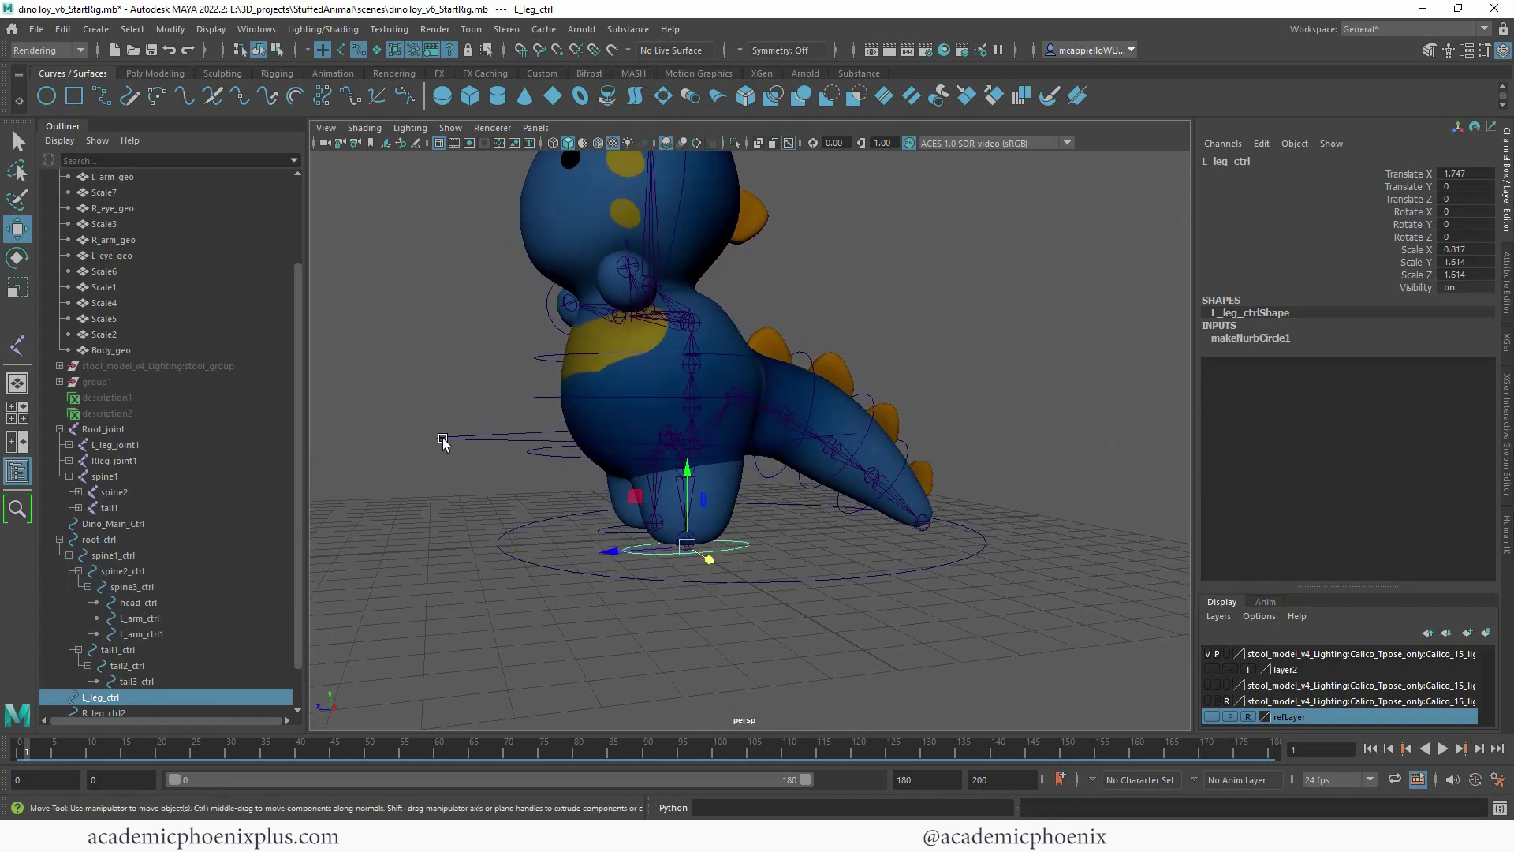
{"action": "left_click", "coordinate": [457, 436], "text": "shift"}
{"action": "key", "text": "p"}
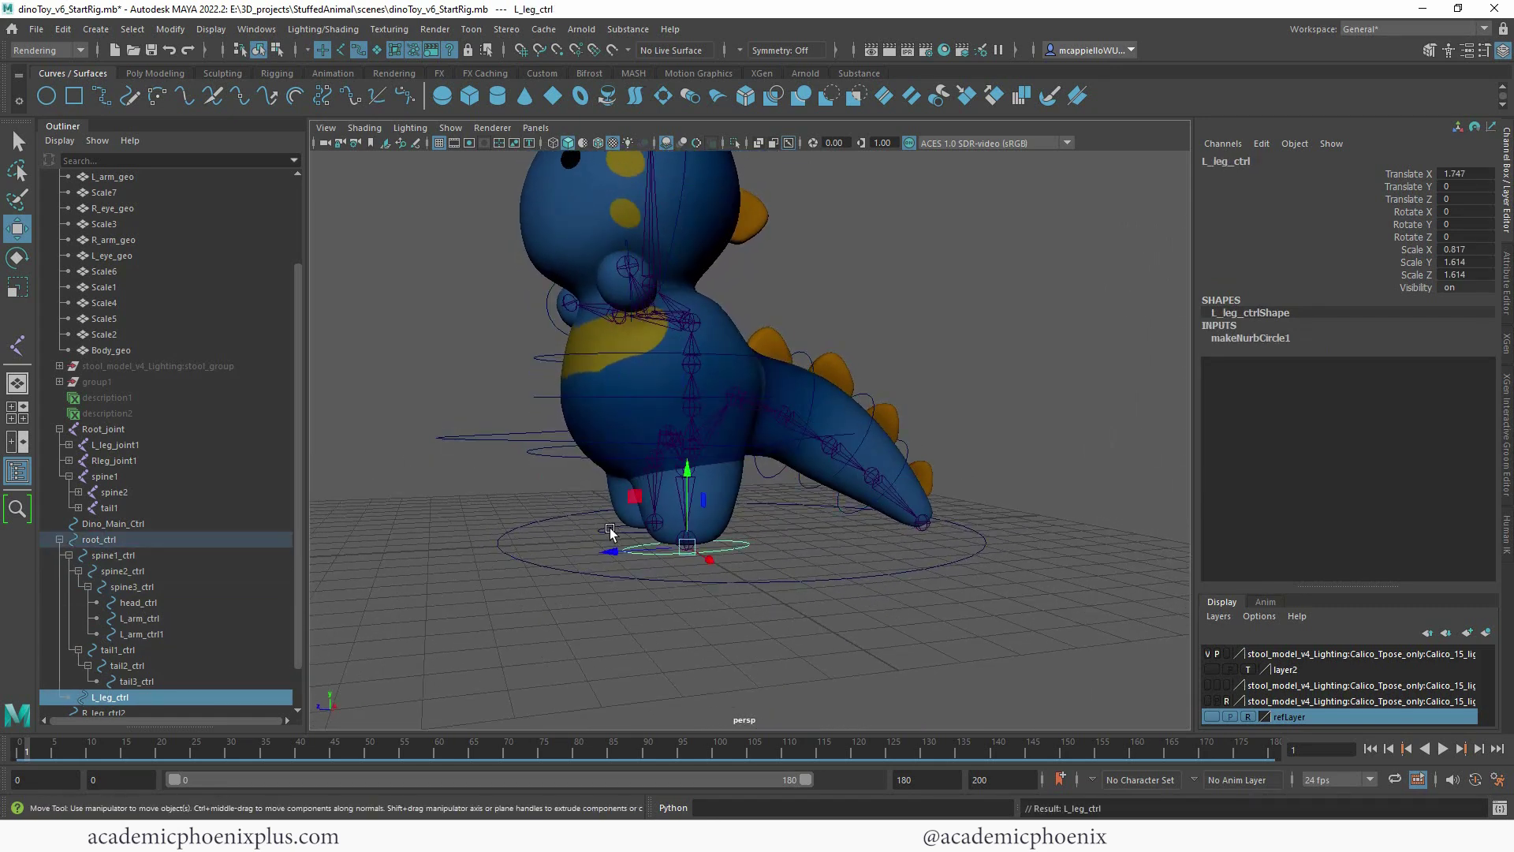
{"action": "left_click", "coordinate": [609, 532]}
{"action": "left_click", "coordinate": [498, 454], "text": "shift"}
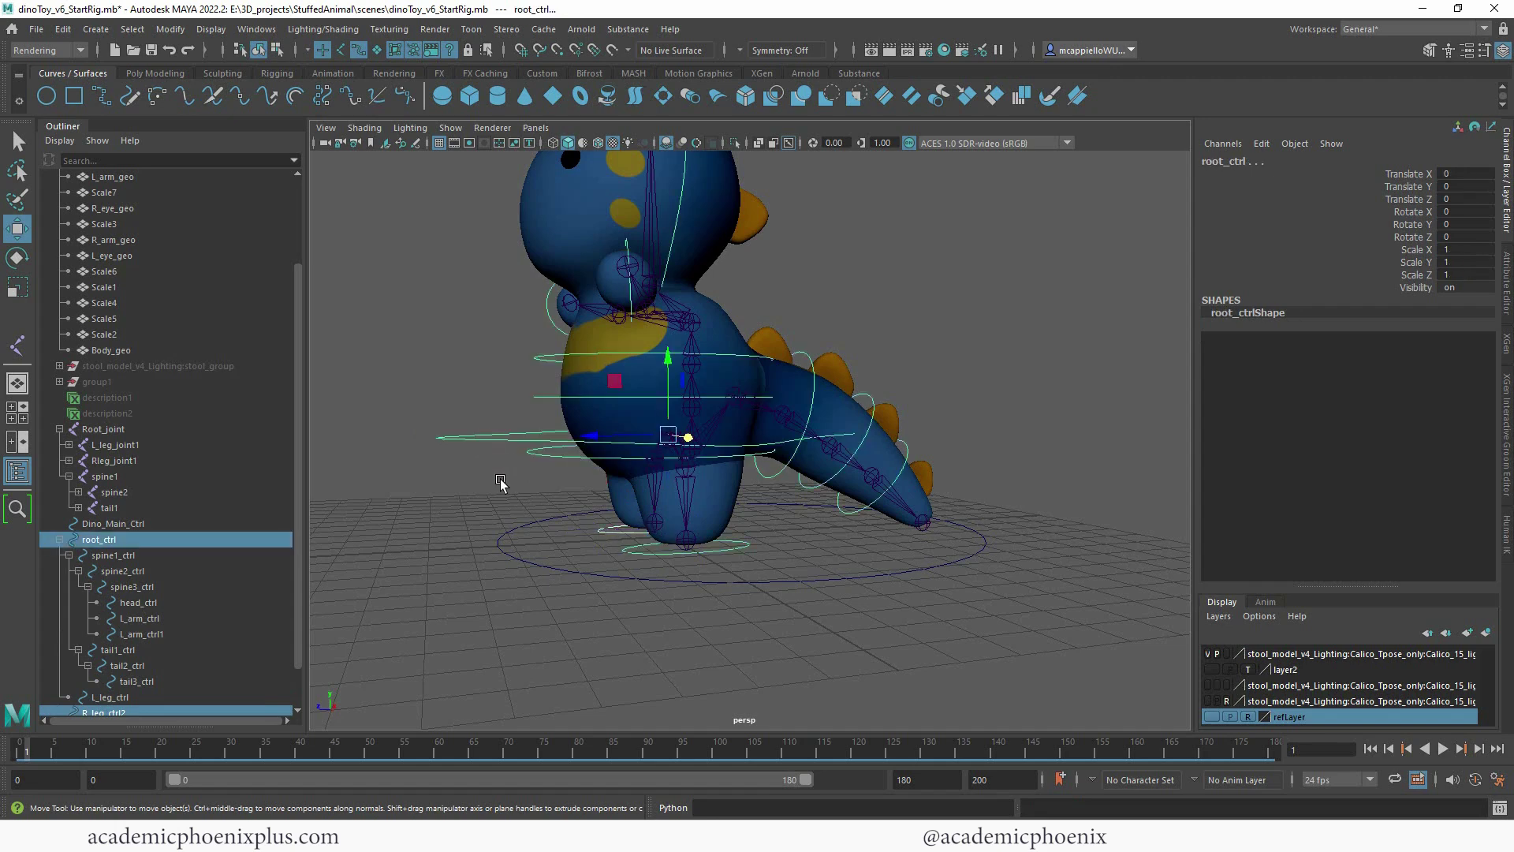
{"action": "key", "text": "p"}
Freeze the transformations of L_leg_ctrl and R_leg_ctrl2, and clear the selection.
{"action": "left_click", "coordinate": [739, 547]}
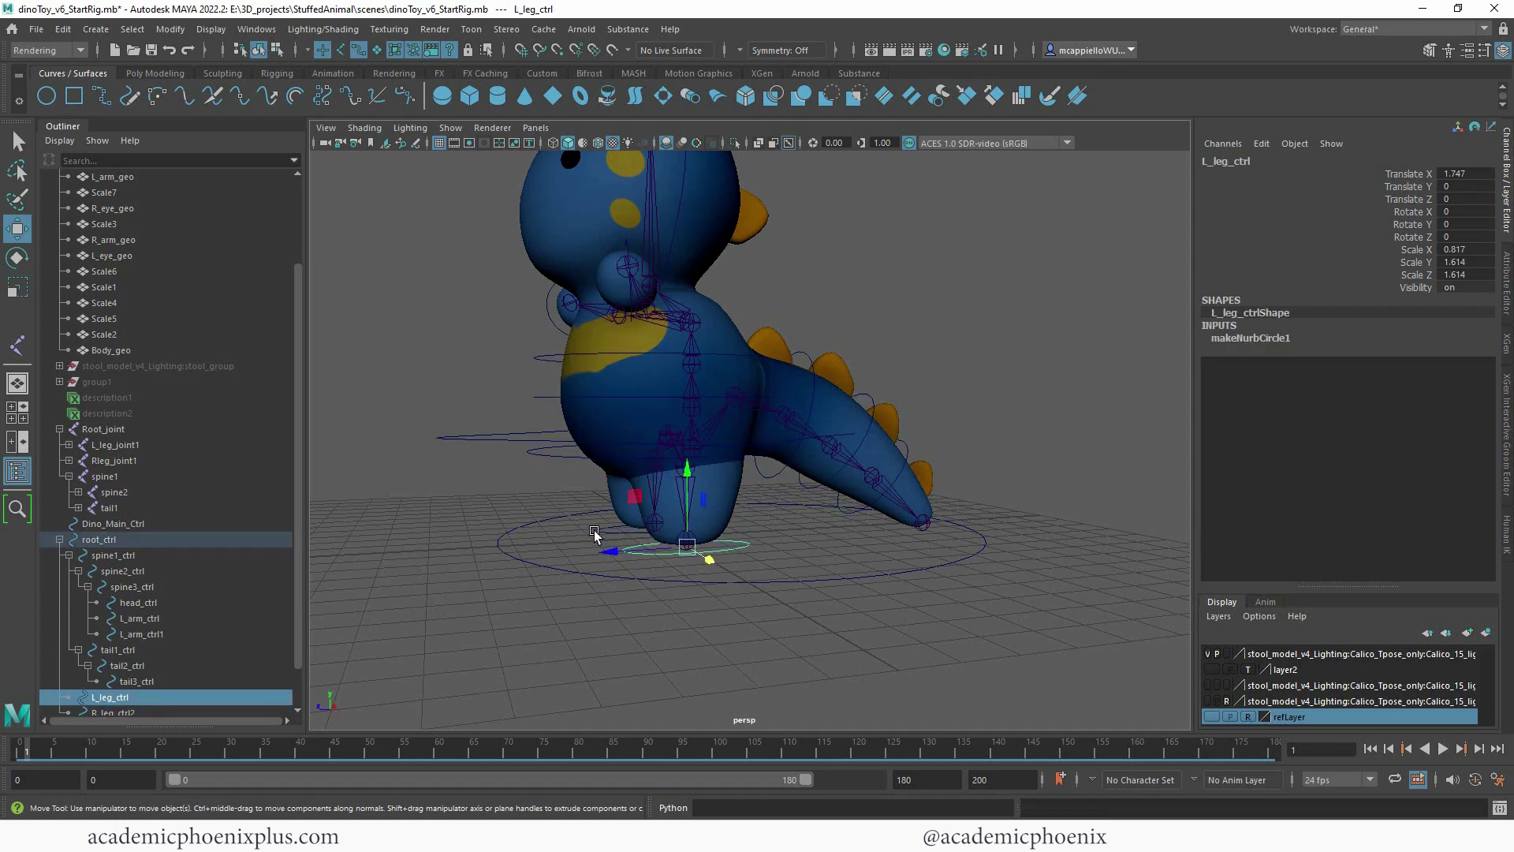
{"action": "left_click", "coordinate": [595, 534], "text": "shift"}
{"action": "left_click", "coordinate": [155, 72]}
{"action": "left_click", "coordinate": [499, 101]}
{"action": "left_click", "coordinate": [788, 541]}
{"action": "left_click", "coordinate": [740, 549]}
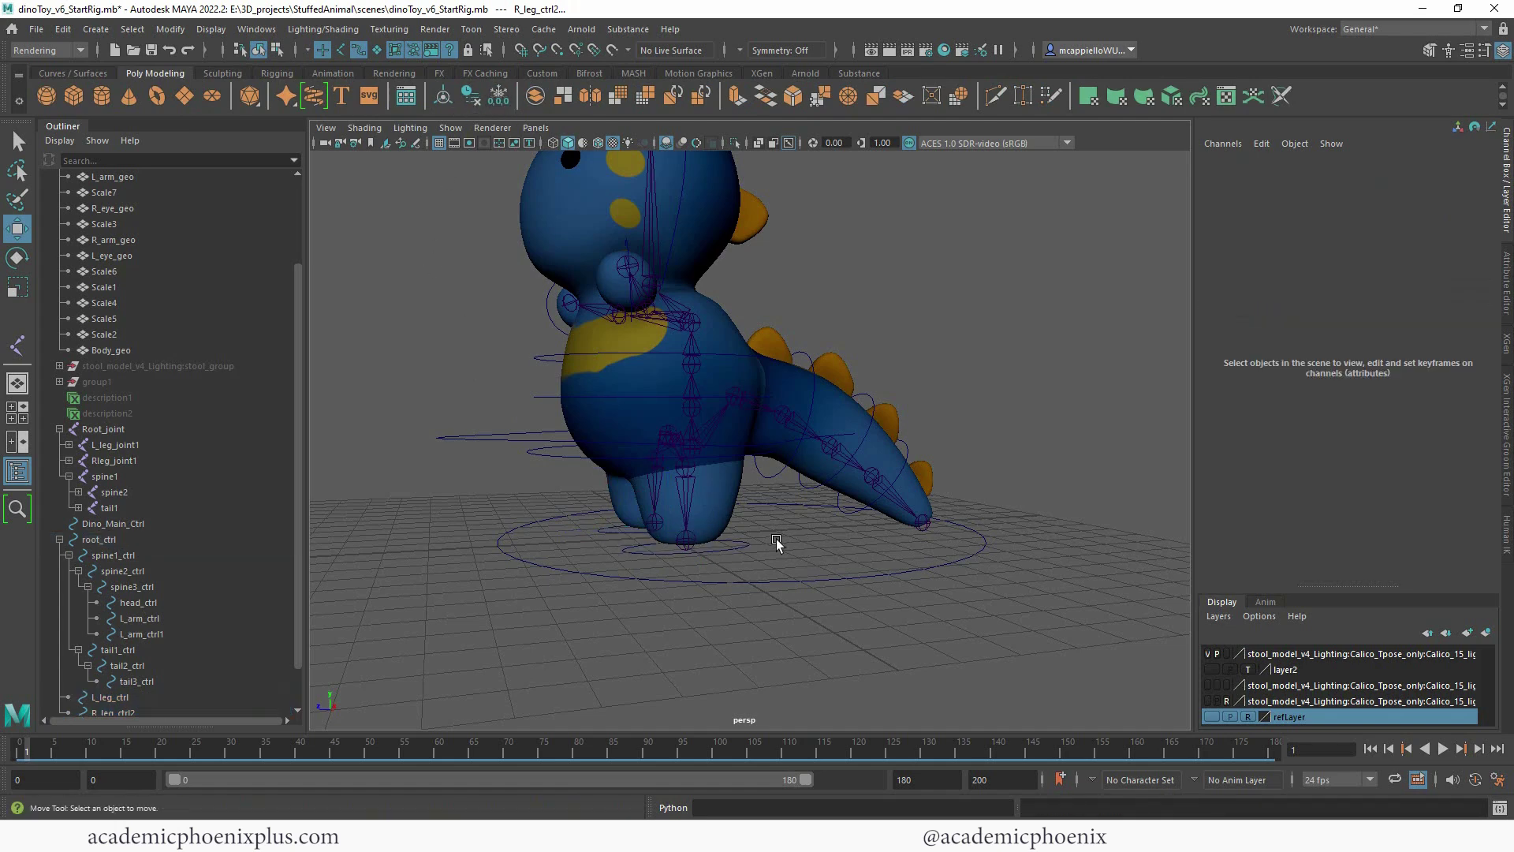
{"action": "left_click", "coordinate": [655, 494]}
Examine the control hierarchy by selecting the root, spine, arm, head and main control curves one after another.
{"action": "left_click_drag", "start_coordinate": [756, 362], "coordinate": [852, 362], "text": "alt"}
{"action": "left_click", "coordinate": [573, 449]}
{"action": "left_click", "coordinate": [585, 420]}
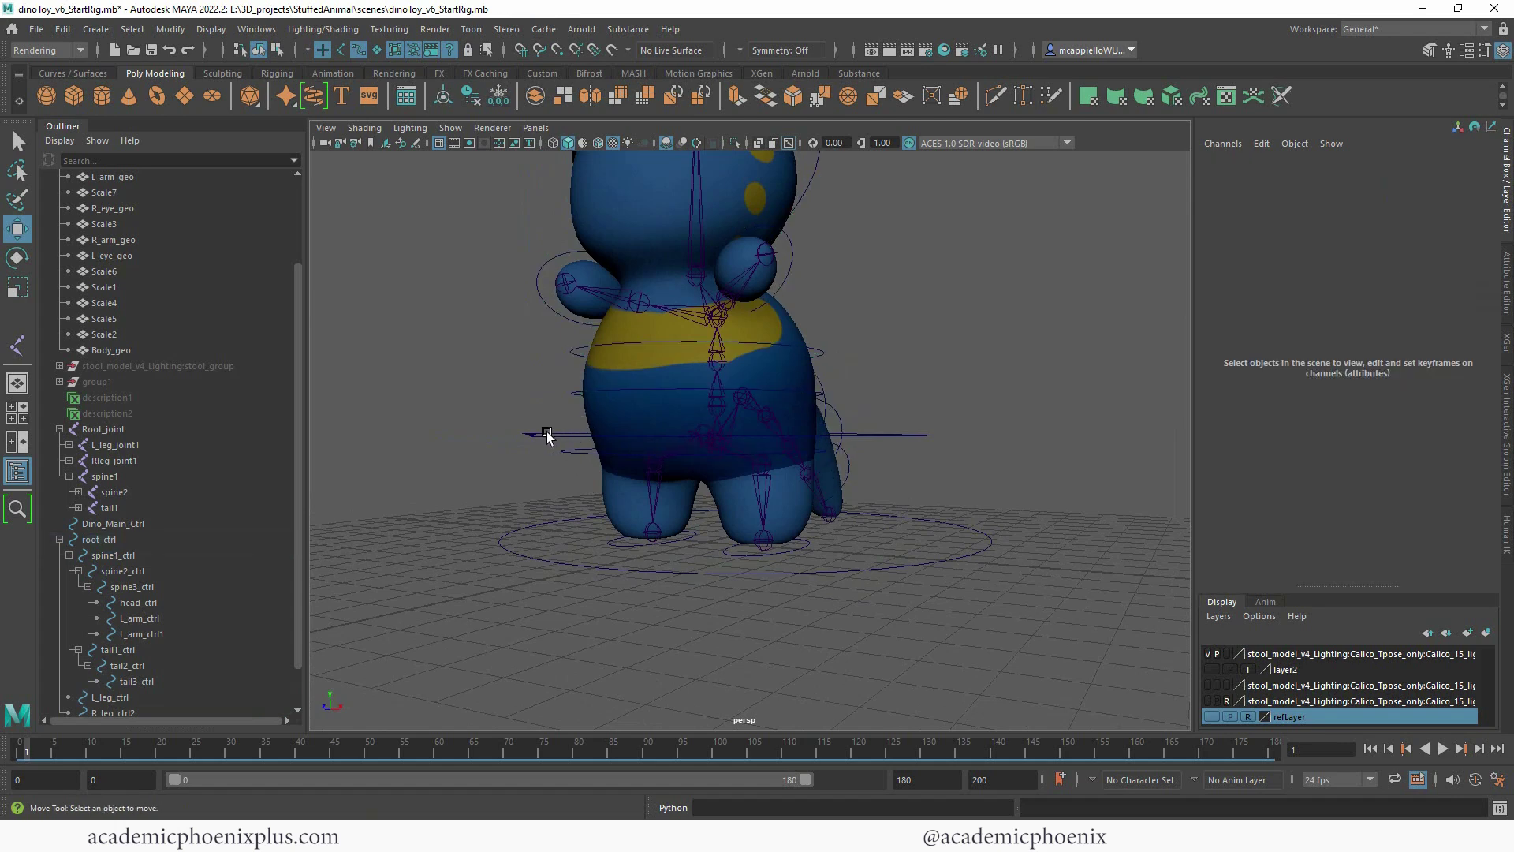
{"action": "left_click", "coordinate": [547, 435]}
{"action": "left_click", "coordinate": [588, 392]}
{"action": "left_click", "coordinate": [617, 324]}
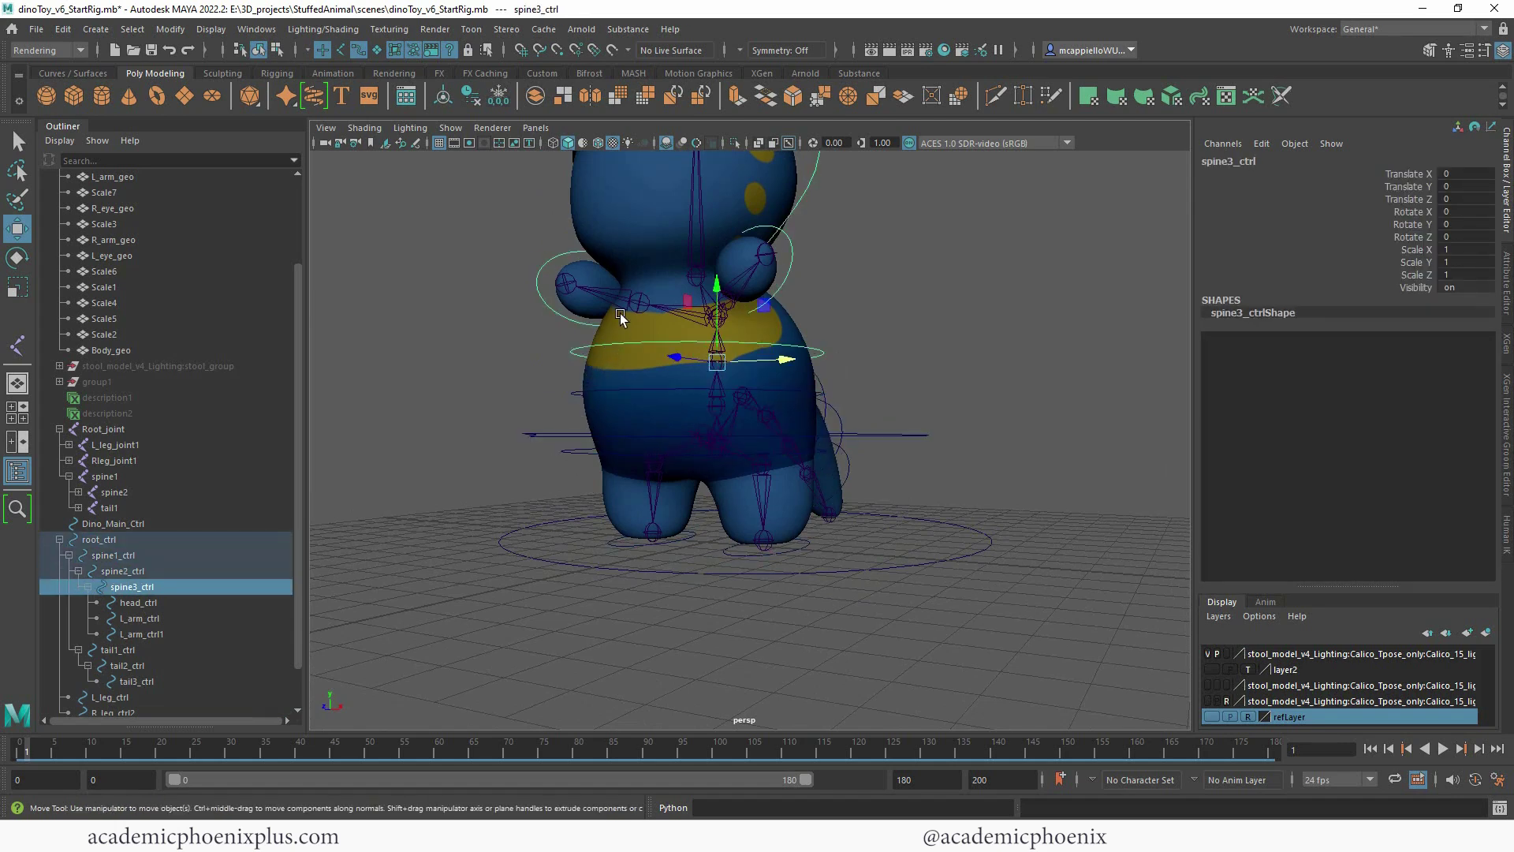
{"action": "left_click", "coordinate": [572, 254]}
{"action": "left_click", "coordinate": [791, 259]}
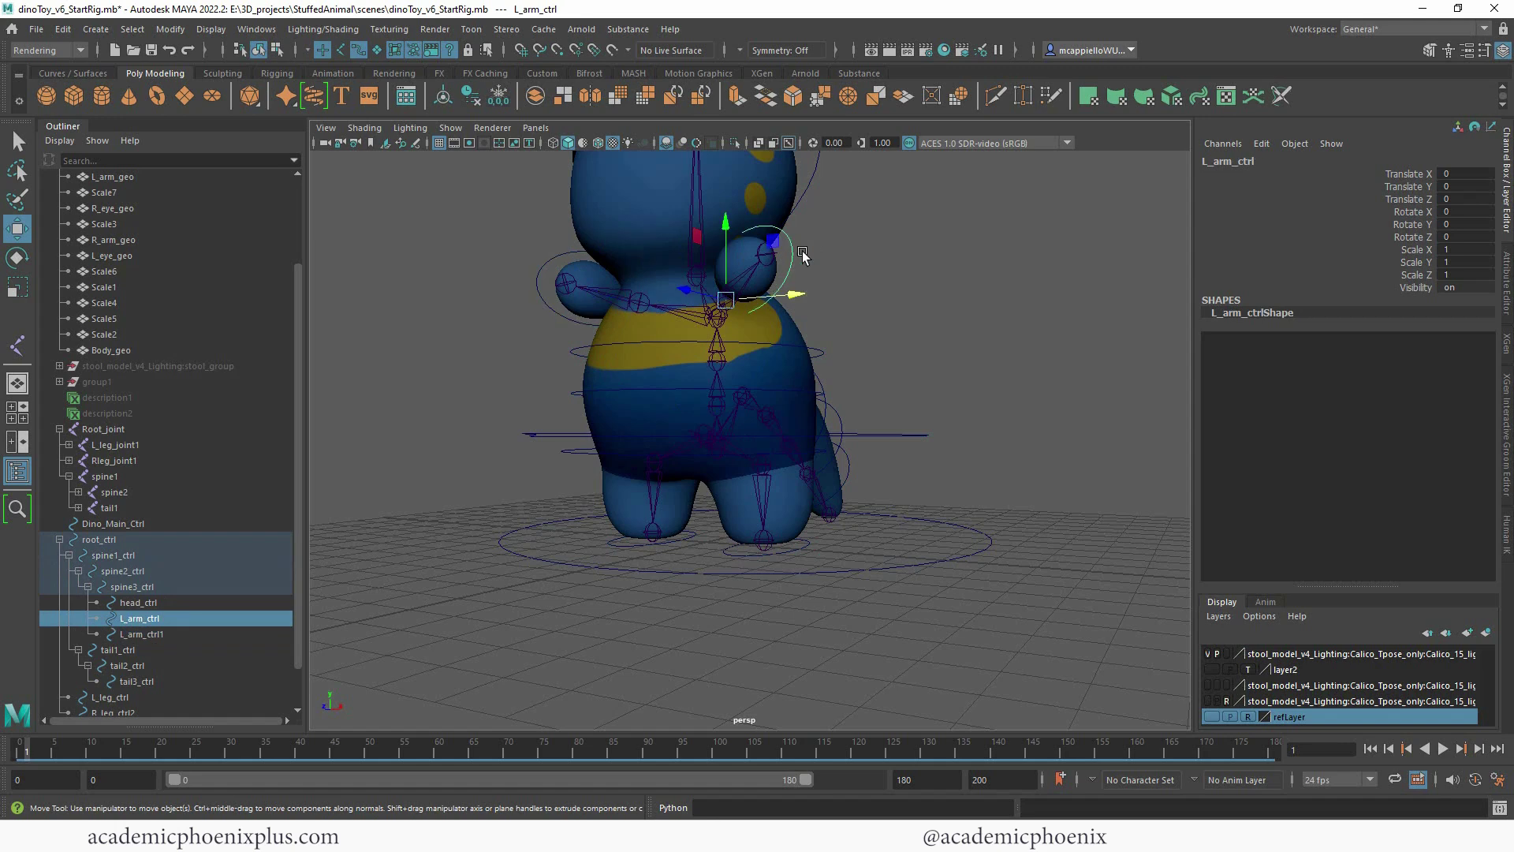
{"action": "left_click", "coordinate": [812, 173]}
{"action": "left_click", "coordinate": [893, 432]}
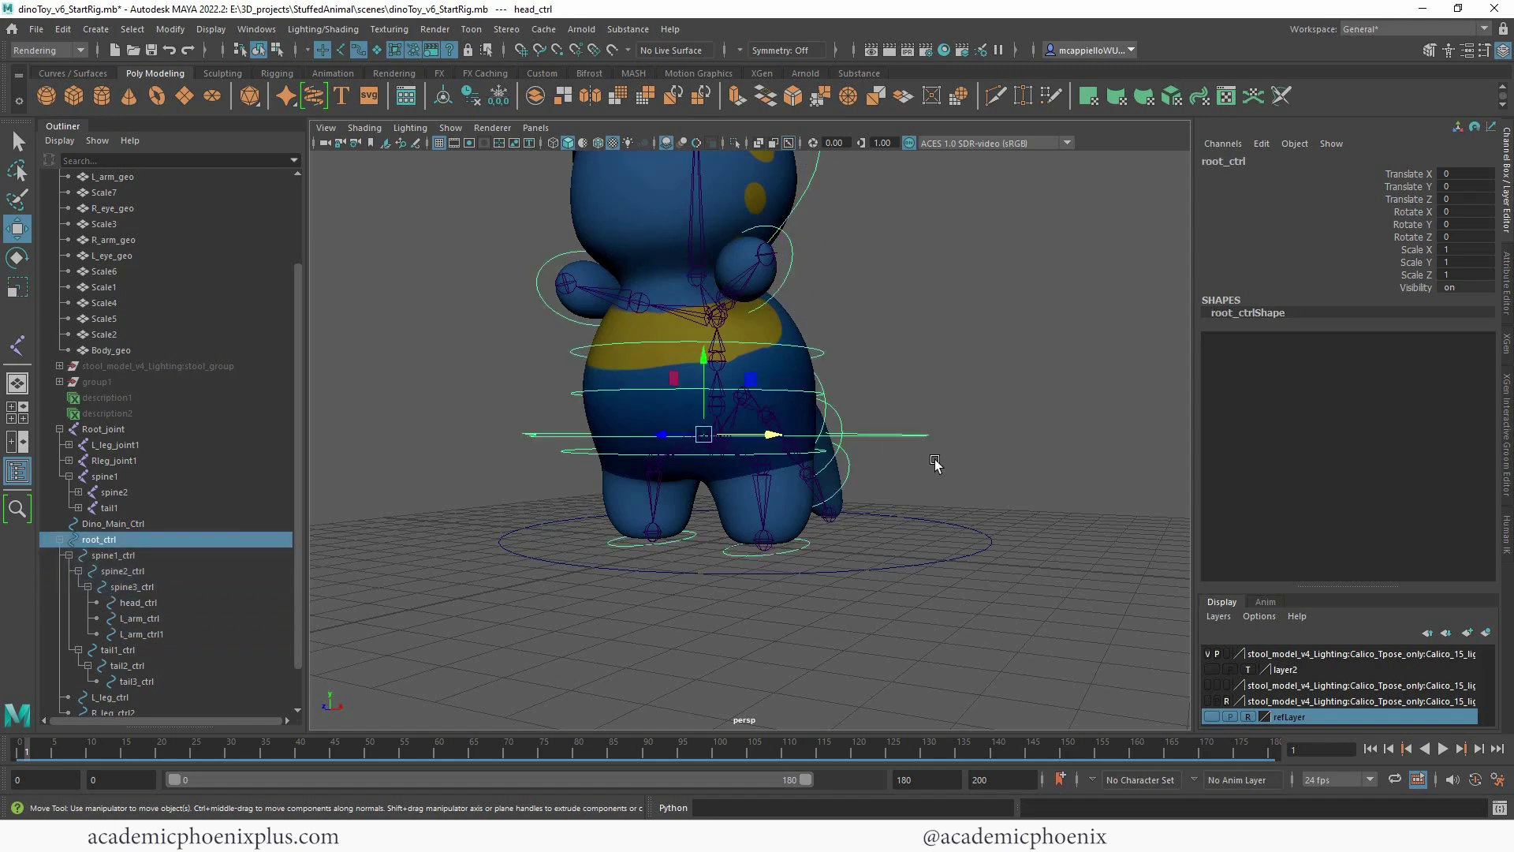
{"action": "left_click", "coordinate": [901, 544]}
{"action": "left_click_drag", "start_coordinate": [1009, 452], "coordinate": [982, 347], "text": "alt"}
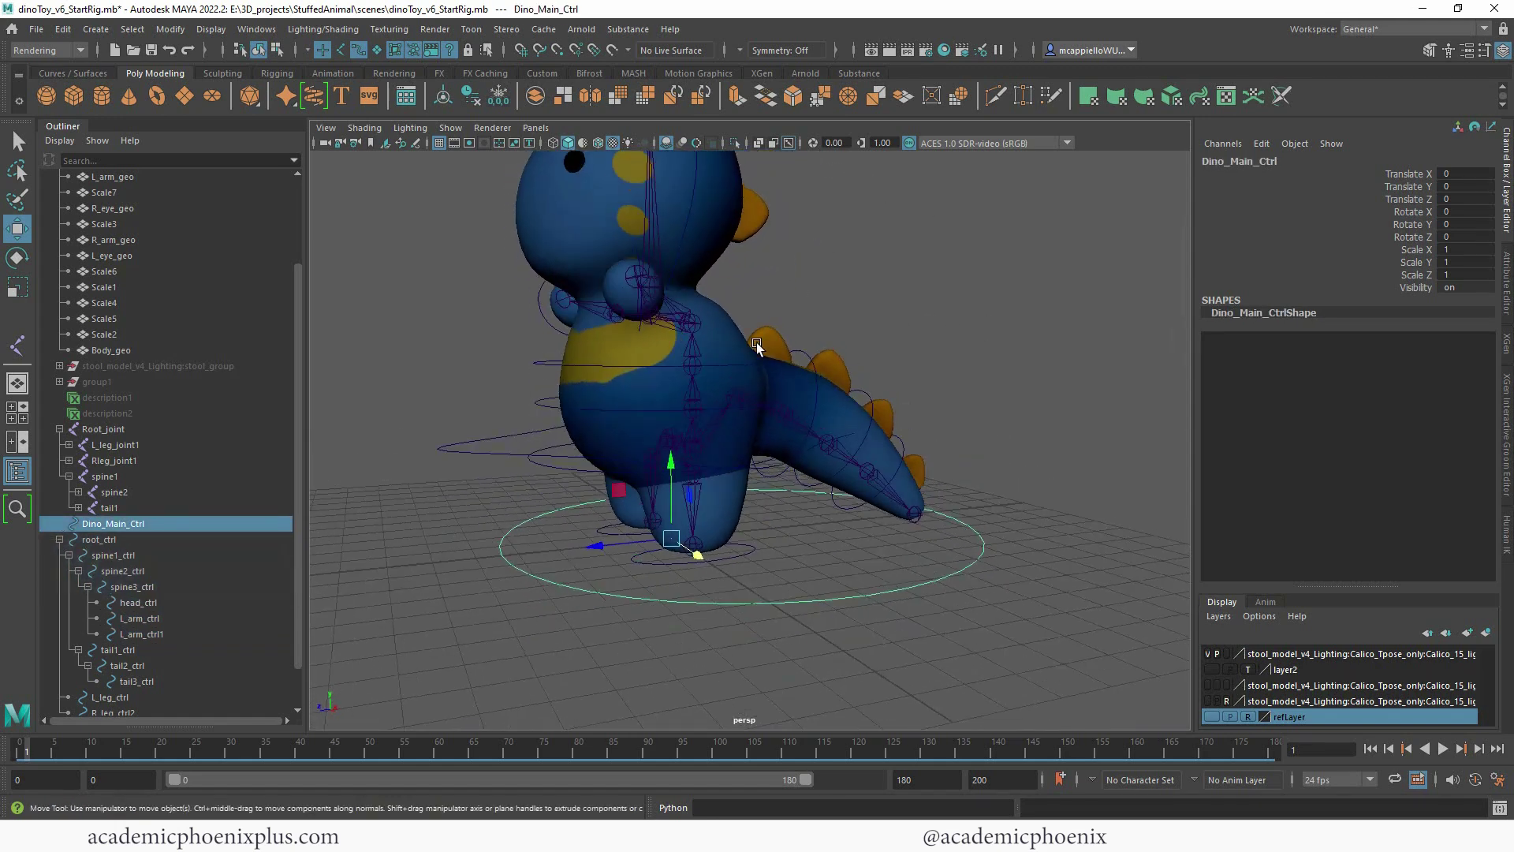
Collapse the root_ctrl hierarchy and frame Root_joint to examine the joint chain inside the body up close.
{"action": "left_click", "coordinate": [98, 539]}
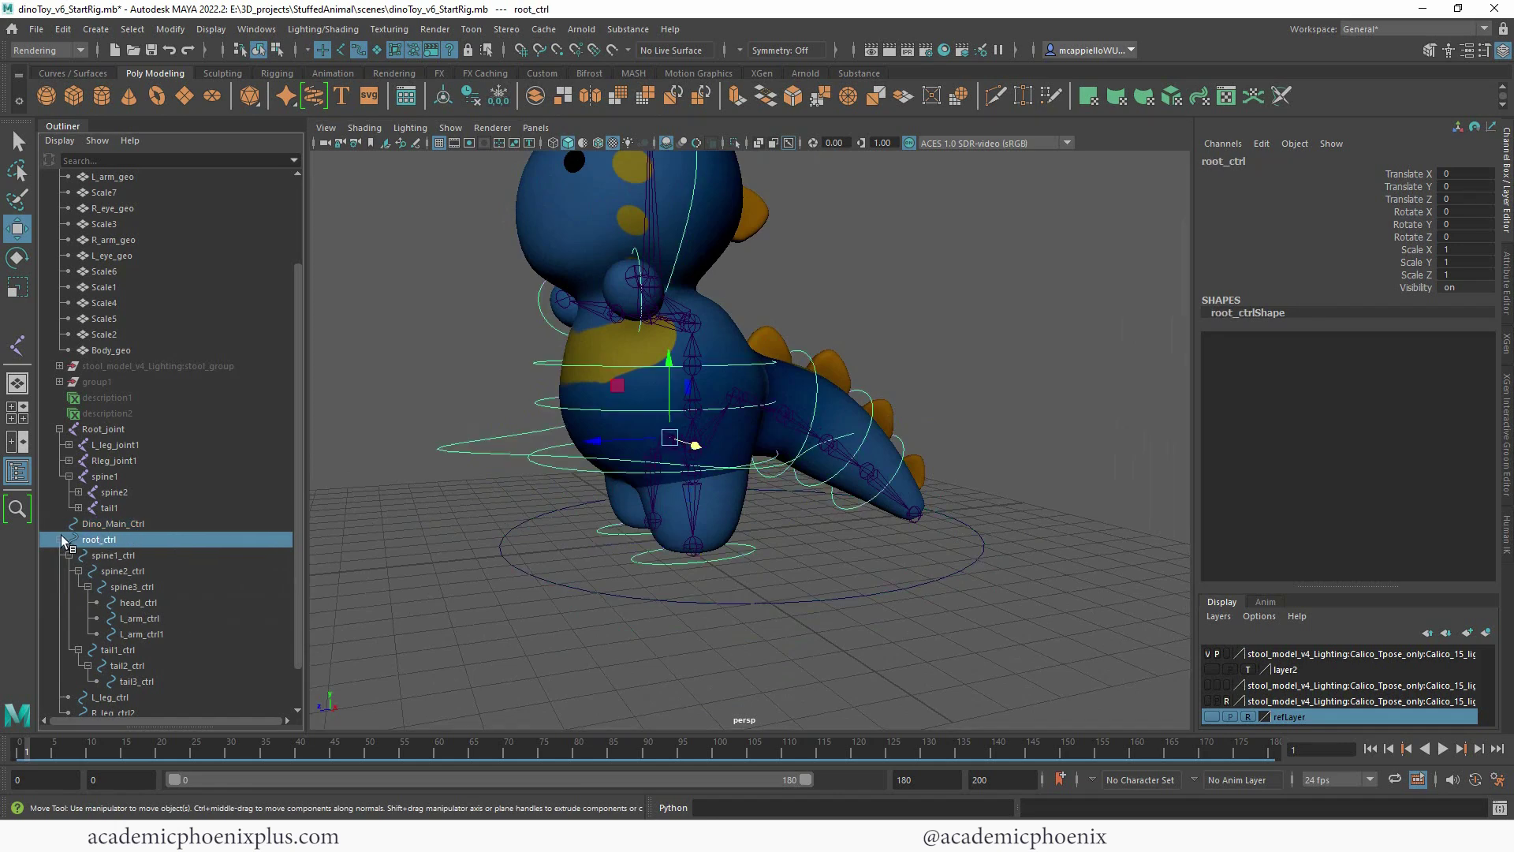
{"action": "left_click", "coordinate": [60, 540]}
{"action": "left_click", "coordinate": [126, 635]}
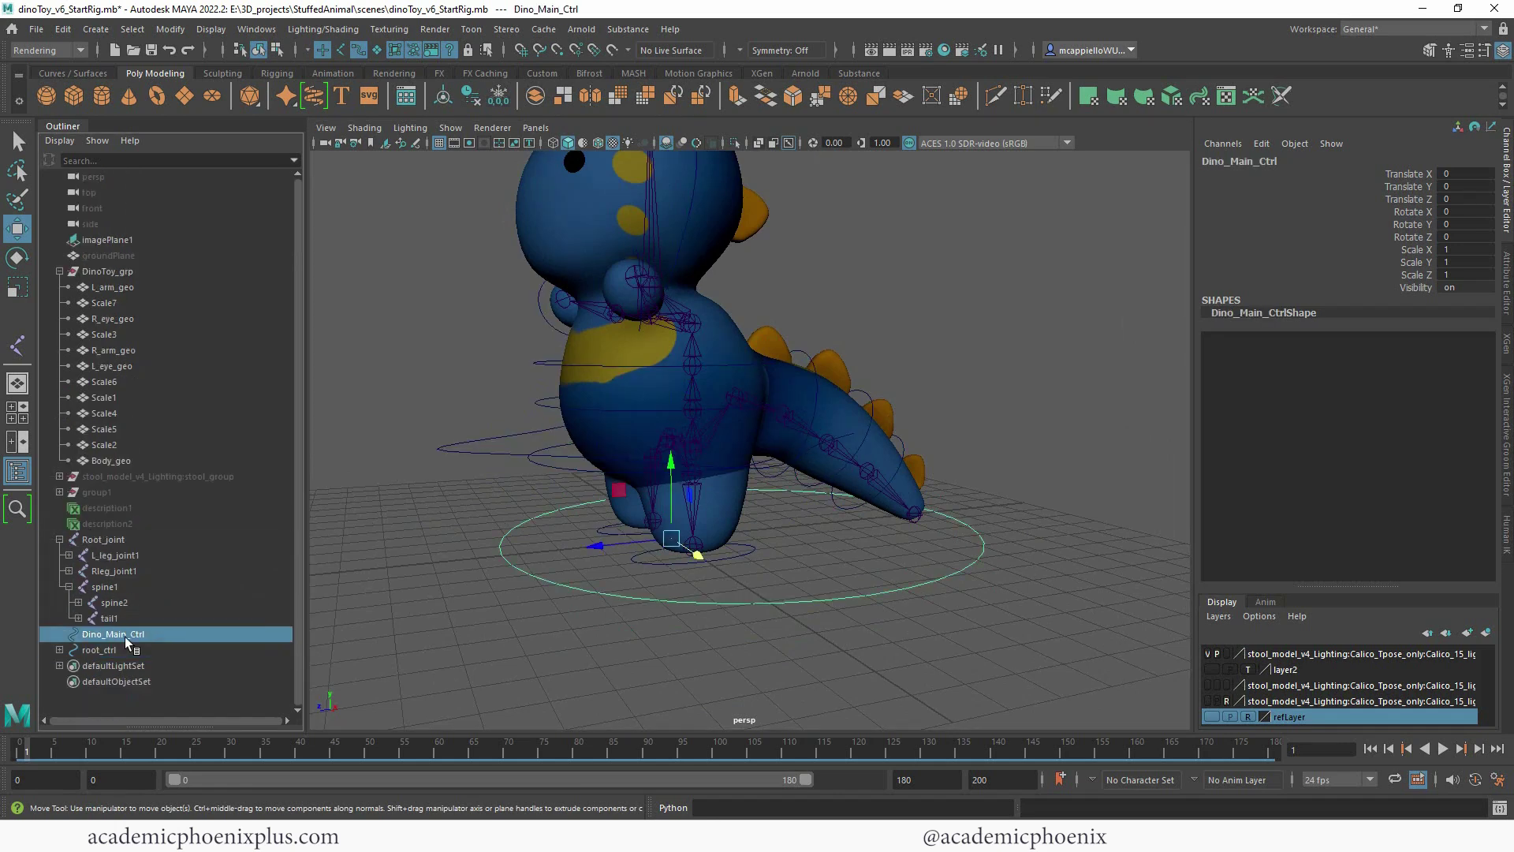
{"action": "left_click", "coordinate": [99, 650]}
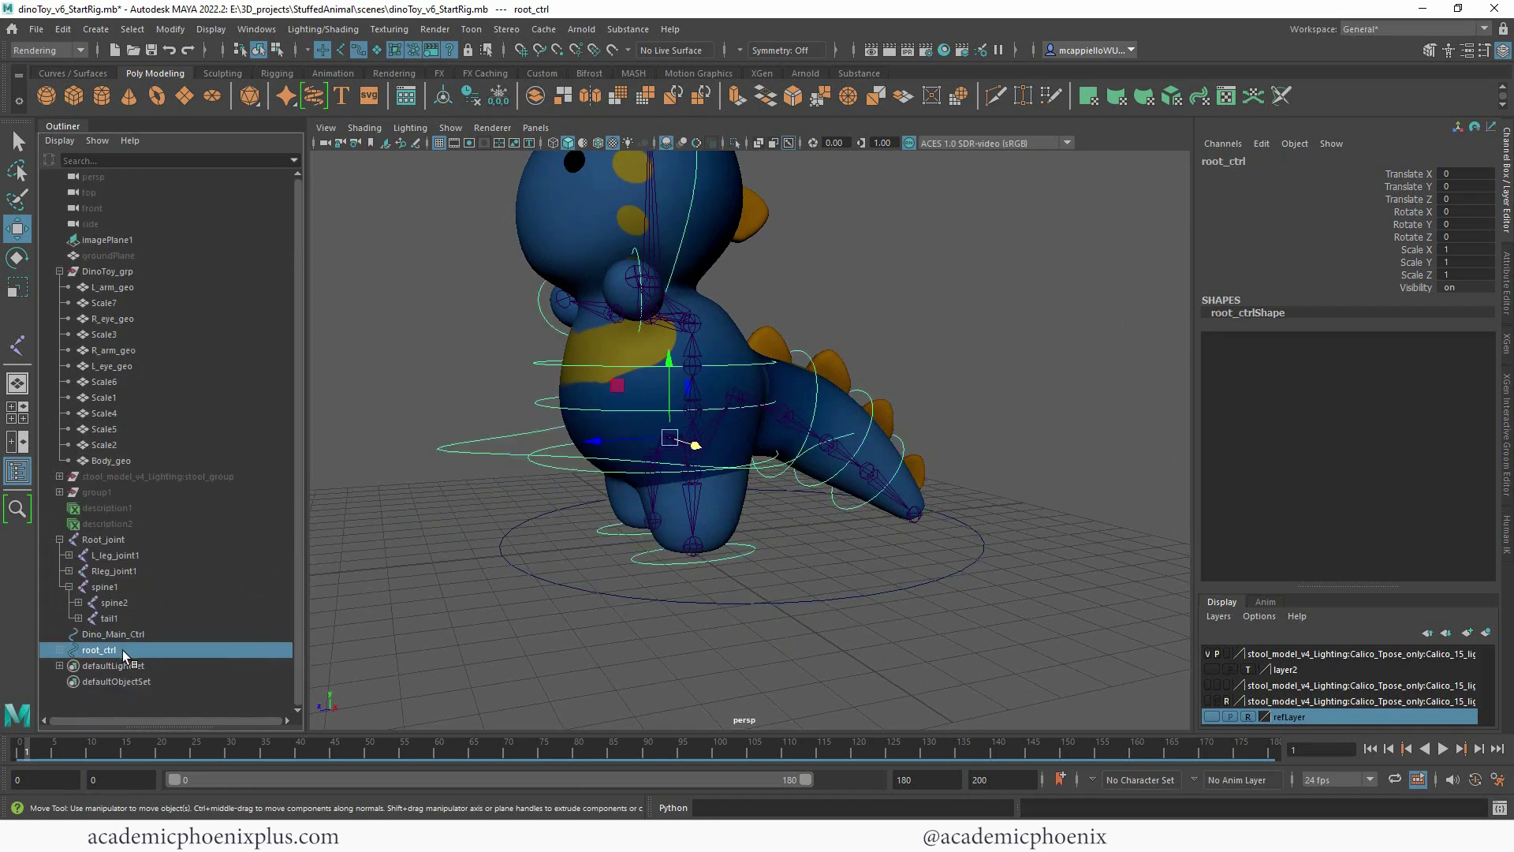
{"action": "left_click", "coordinate": [117, 544]}
{"action": "key", "text": "f"}
{"action": "left_click_drag", "start_coordinate": [855, 339], "coordinate": [741, 367], "text": "alt"}
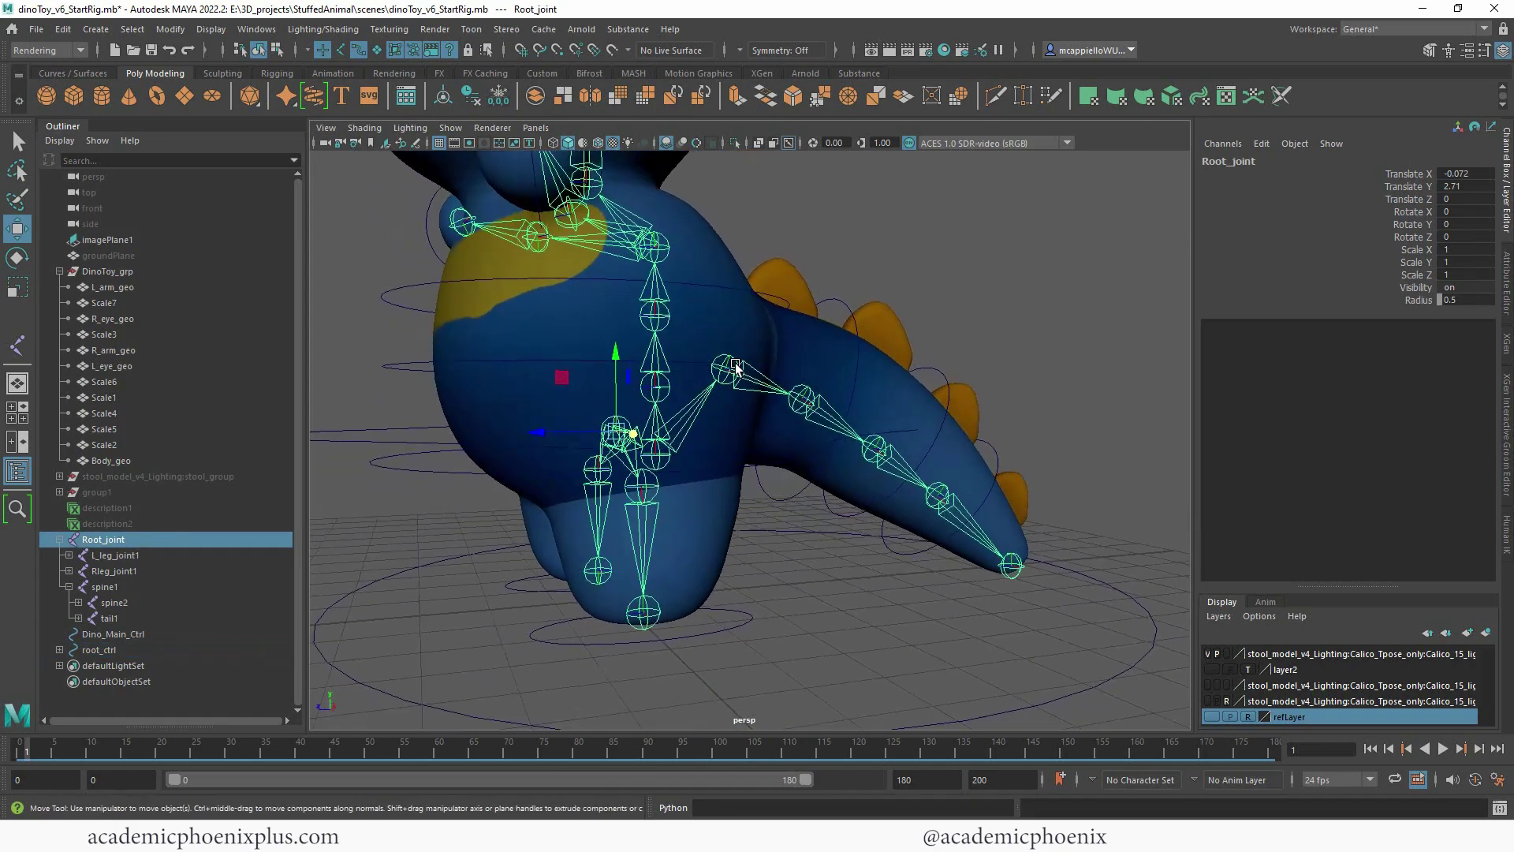
{"action": "right_click_drag", "start_coordinate": [740, 367], "coordinate": [696, 362], "text": "alt"}
{"action": "middle_click_drag", "start_coordinate": [648, 425], "coordinate": [676, 393], "text": "alt"}
{"action": "mouse_move", "coordinate": [676, 393]}
{"action": "left_mouse_down", "text": "alt"}
{"action": "mouse_move", "coordinate": [703, 409]}
{"action": "mouse_move", "coordinate": [681, 392]}
{"action": "left_mouse_up", "text": "alt"}
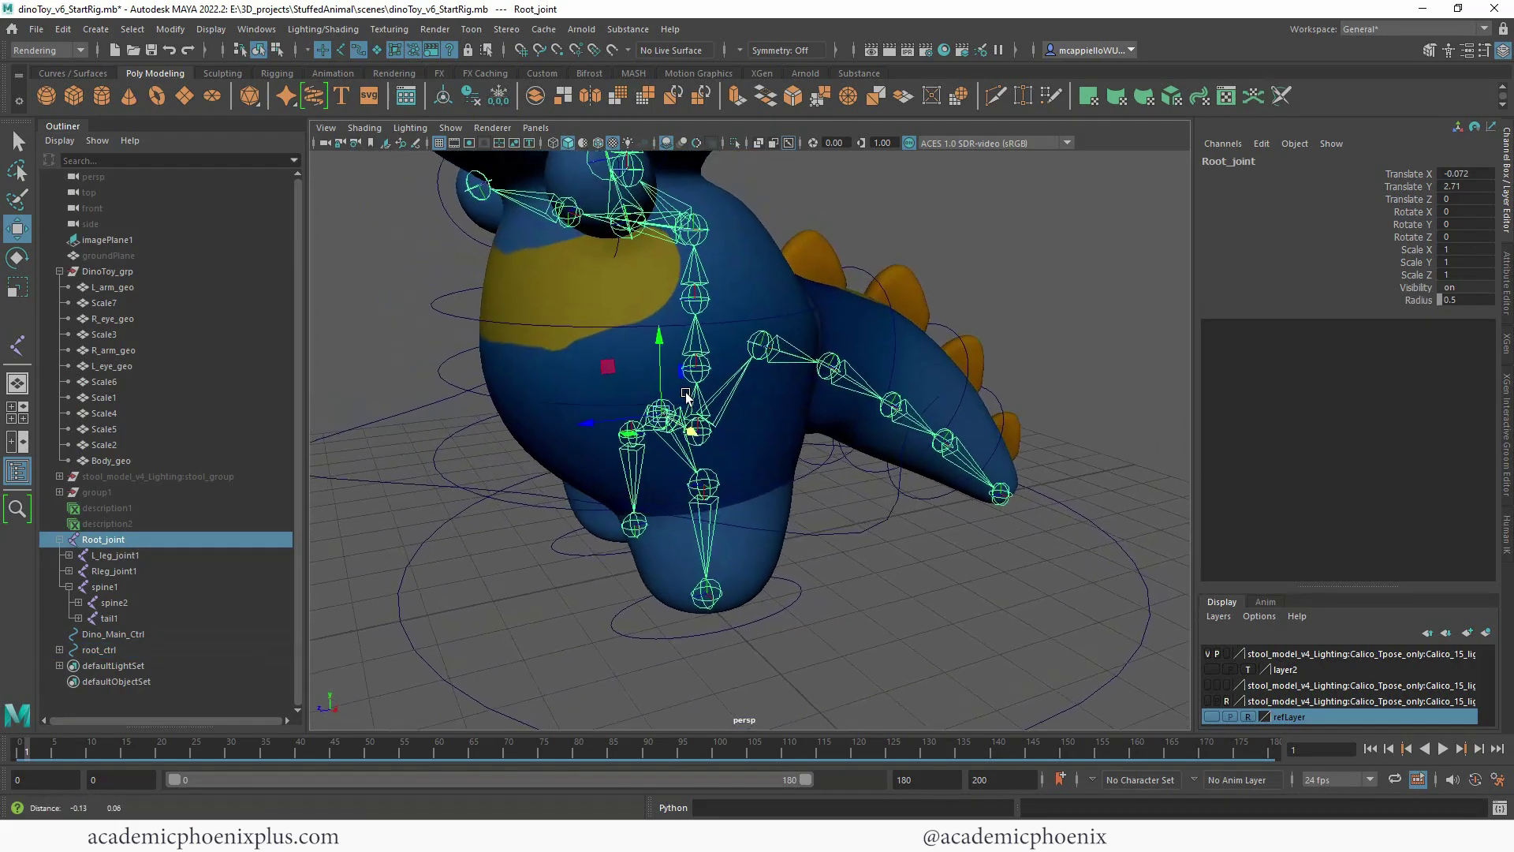
{"action": "scroll", "coordinate": [683, 394], "scroll_direction": "up", "scroll_amount": 5}
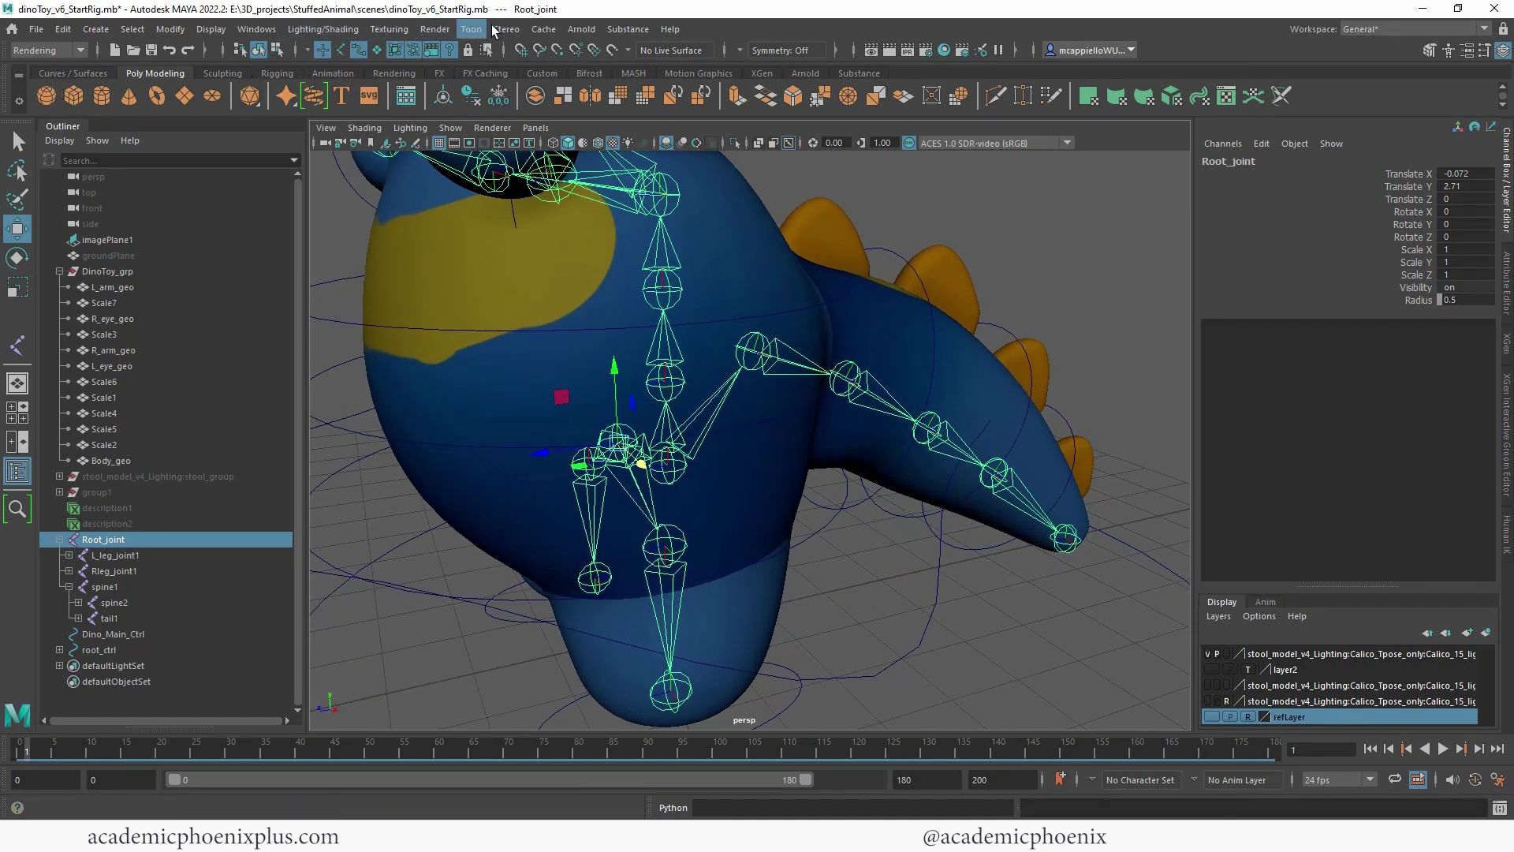
Switch to the Rigging menu set and parent-constrain Root_joint to root_ctrl and spine1_ctrl with Maintain offset enabled.
{"action": "left_click", "coordinate": [44, 51]}
{"action": "left_click", "coordinate": [43, 73]}
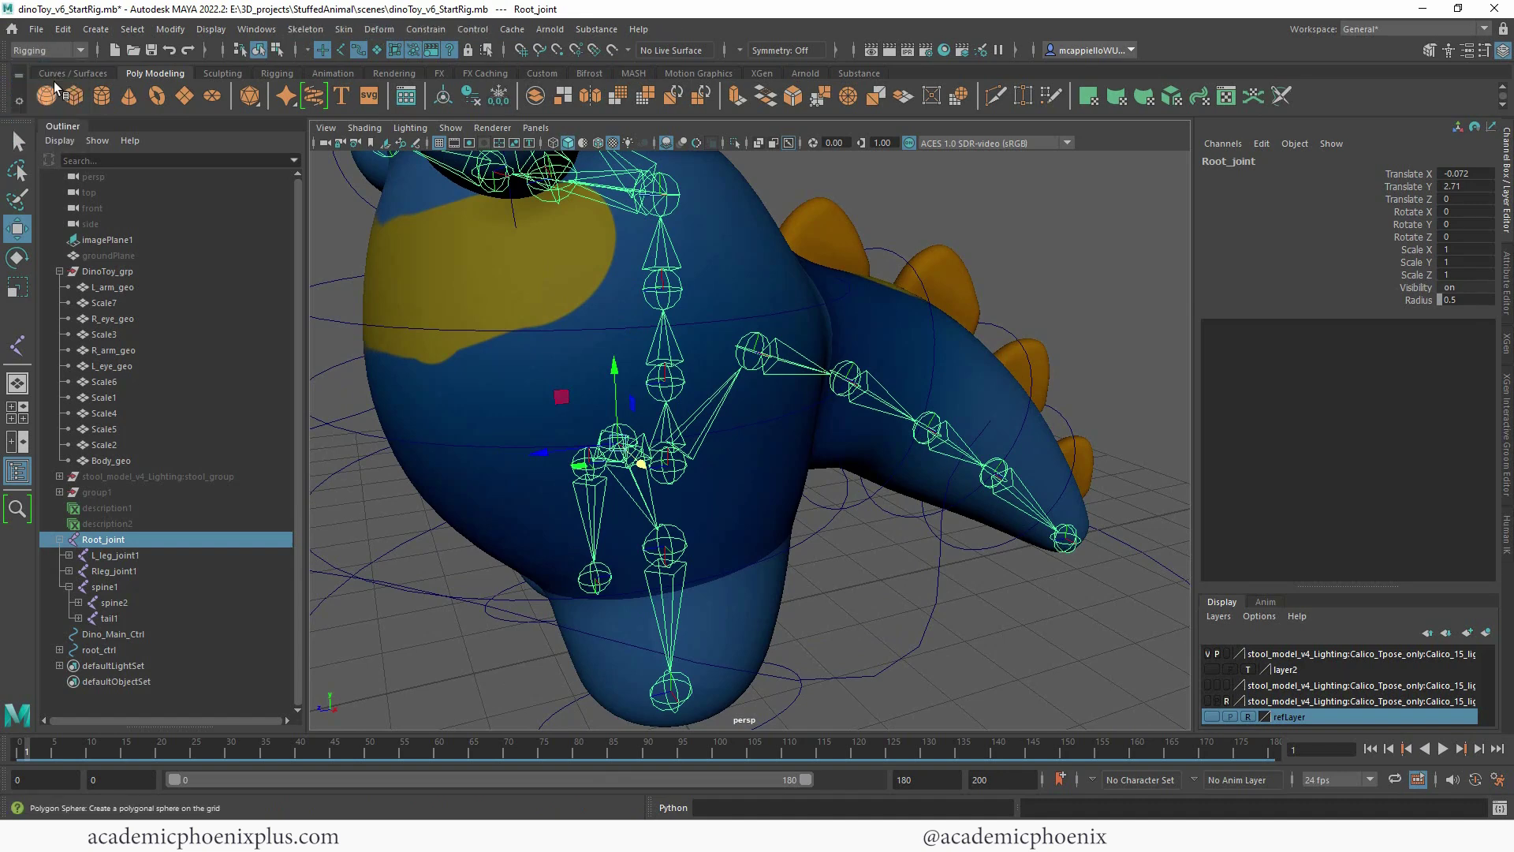
{"action": "left_click_drag", "start_coordinate": [601, 544], "coordinate": [512, 426], "text": "alt"}
{"action": "left_click", "coordinate": [512, 425]}
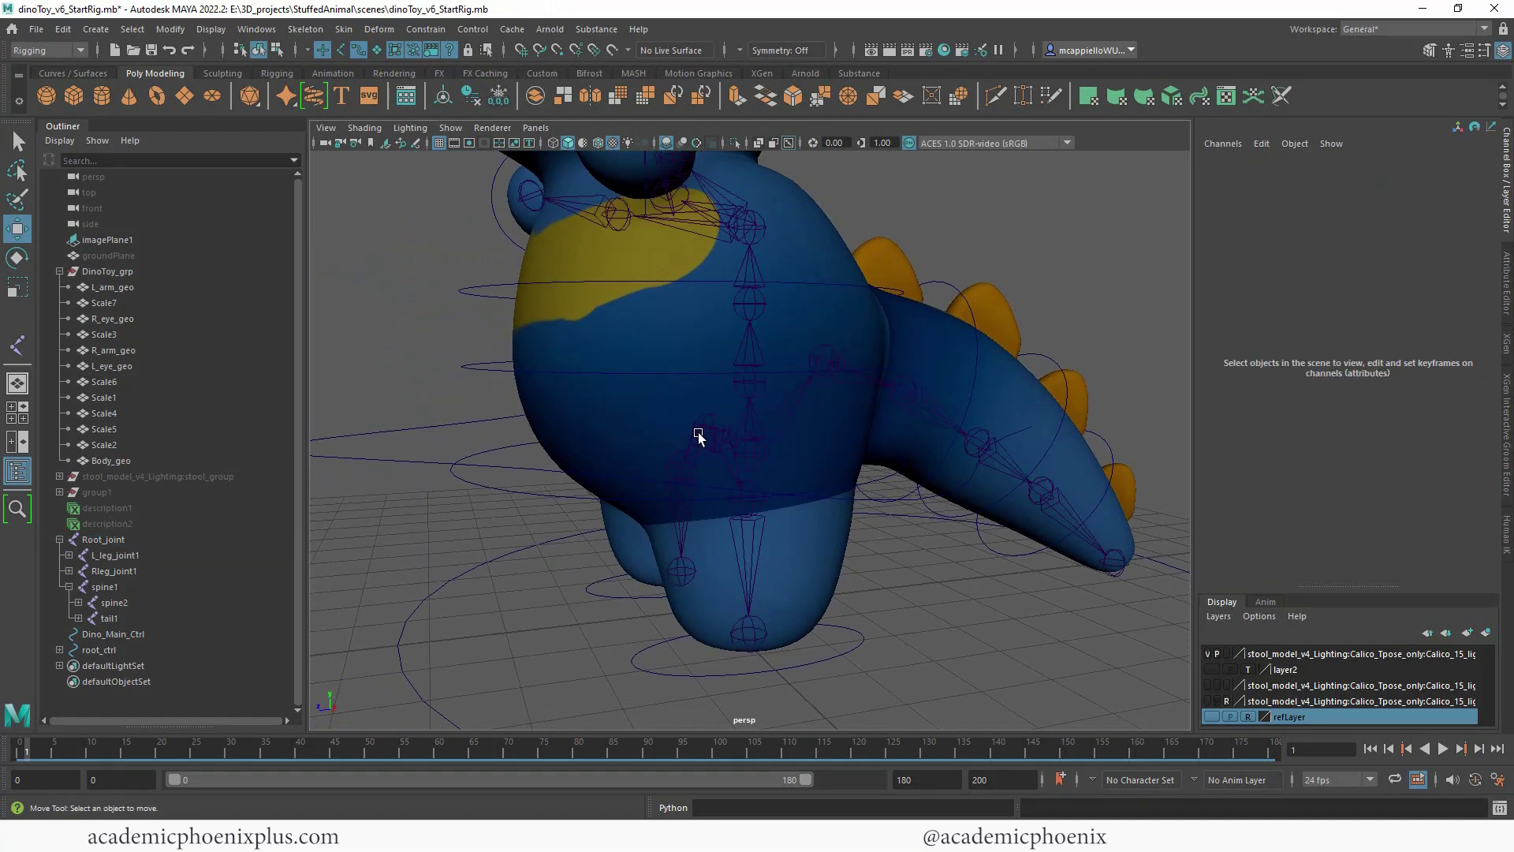
{"action": "left_click", "coordinate": [558, 470]}
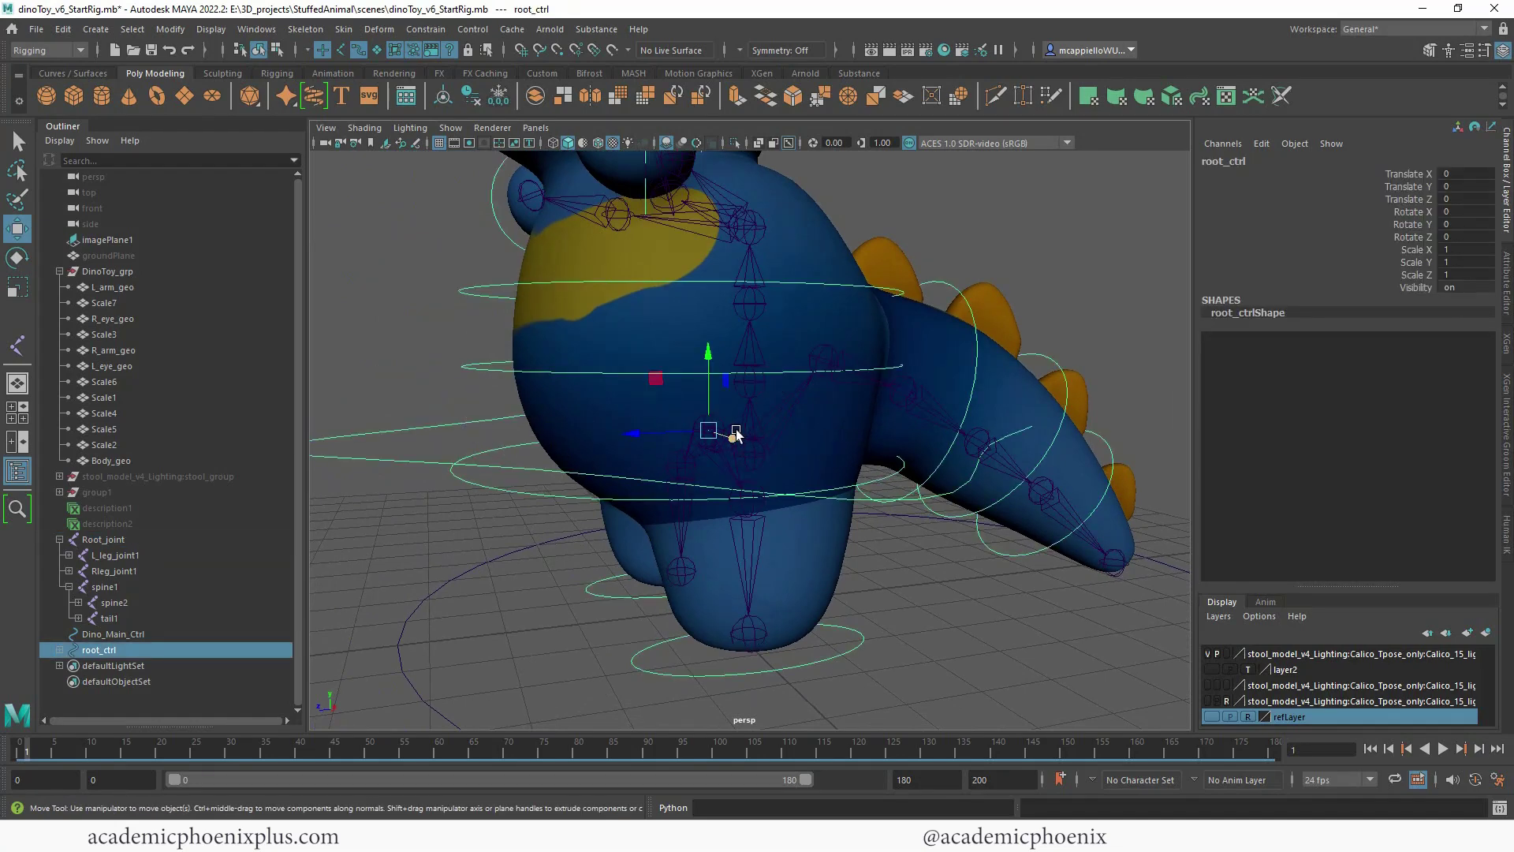
{"action": "key", "text": "q"}
{"action": "left_click_drag", "start_coordinate": [714, 441], "coordinate": [714, 442]}
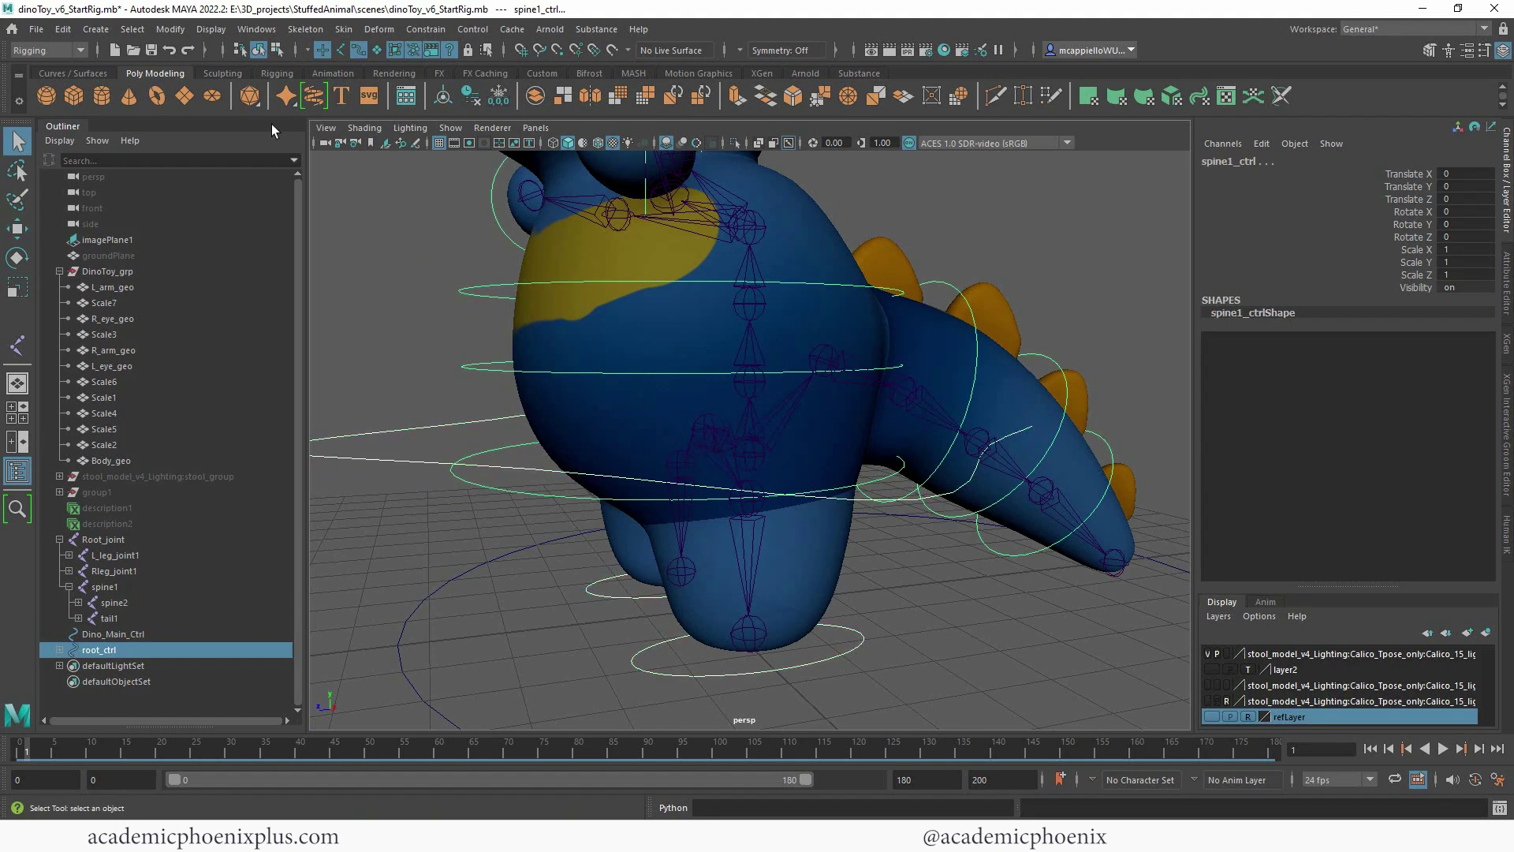
{"action": "left_click", "coordinate": [716, 437], "text": "shift"}
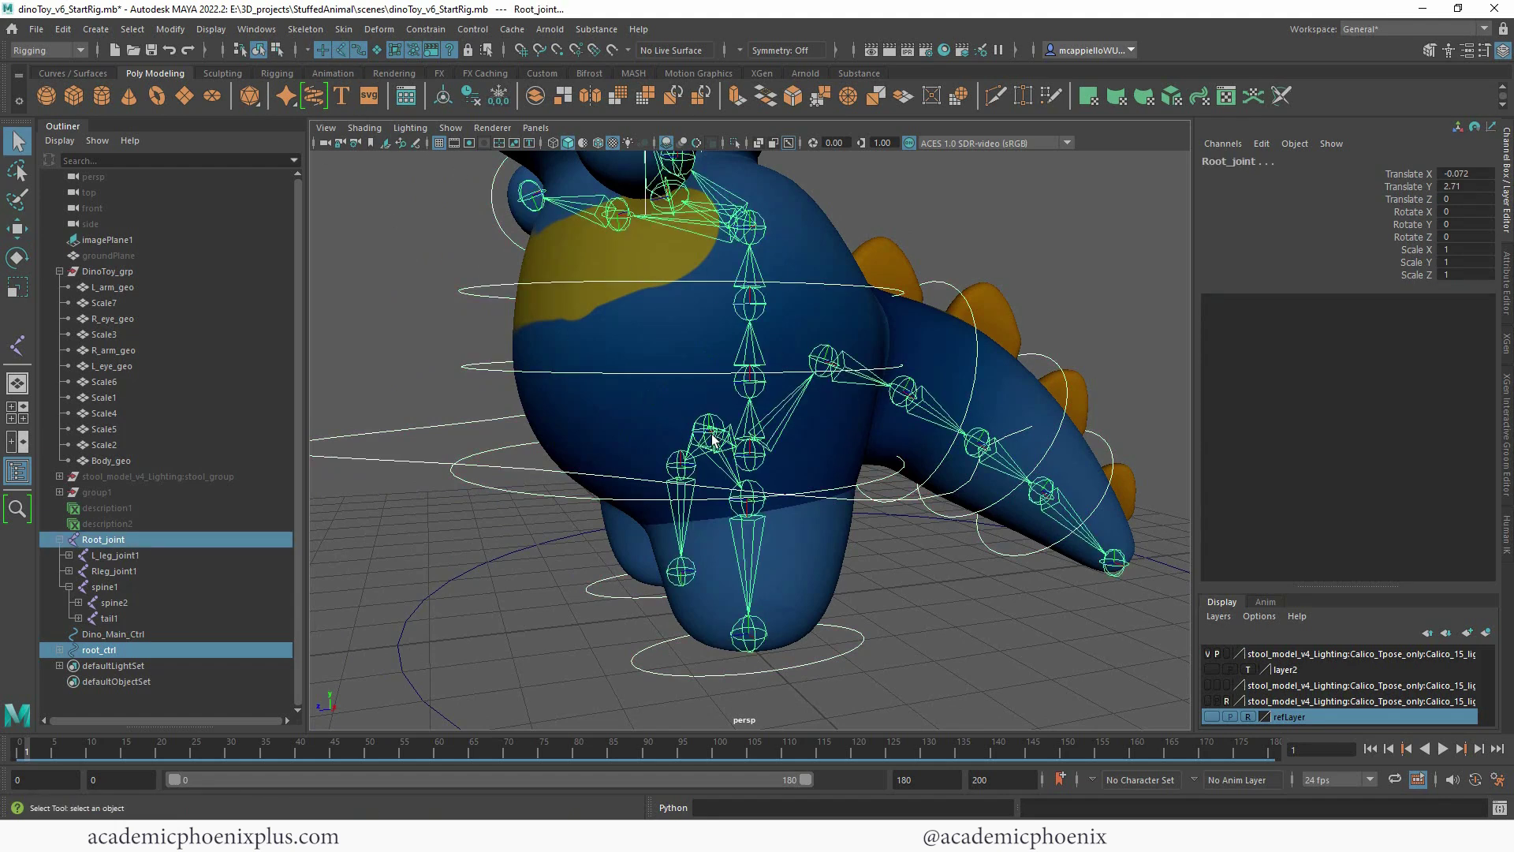
{"action": "left_click", "coordinate": [426, 29]}
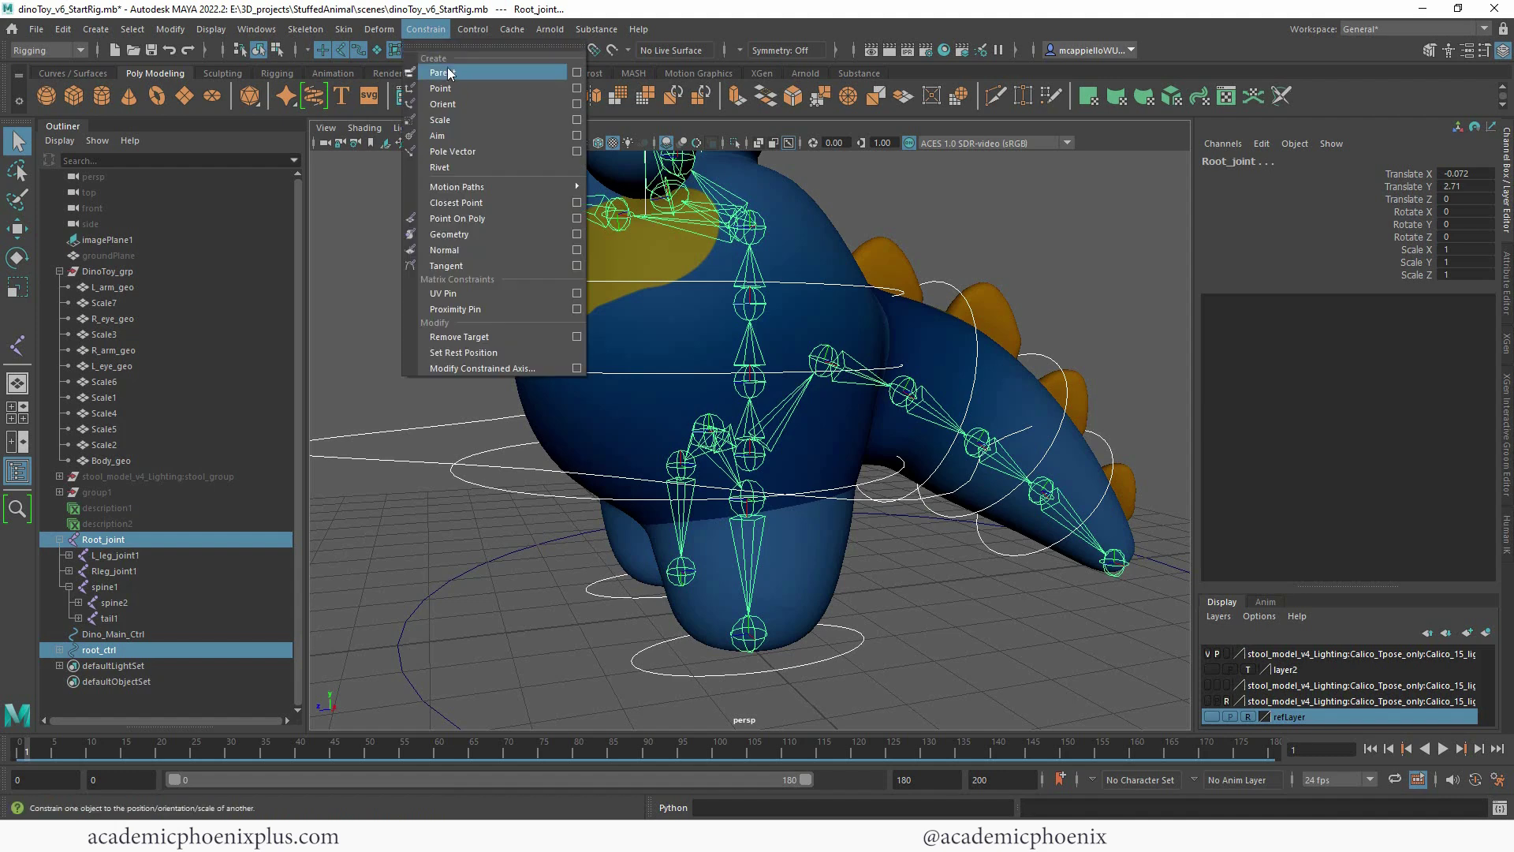
{"action": "left_click", "coordinate": [576, 74]}
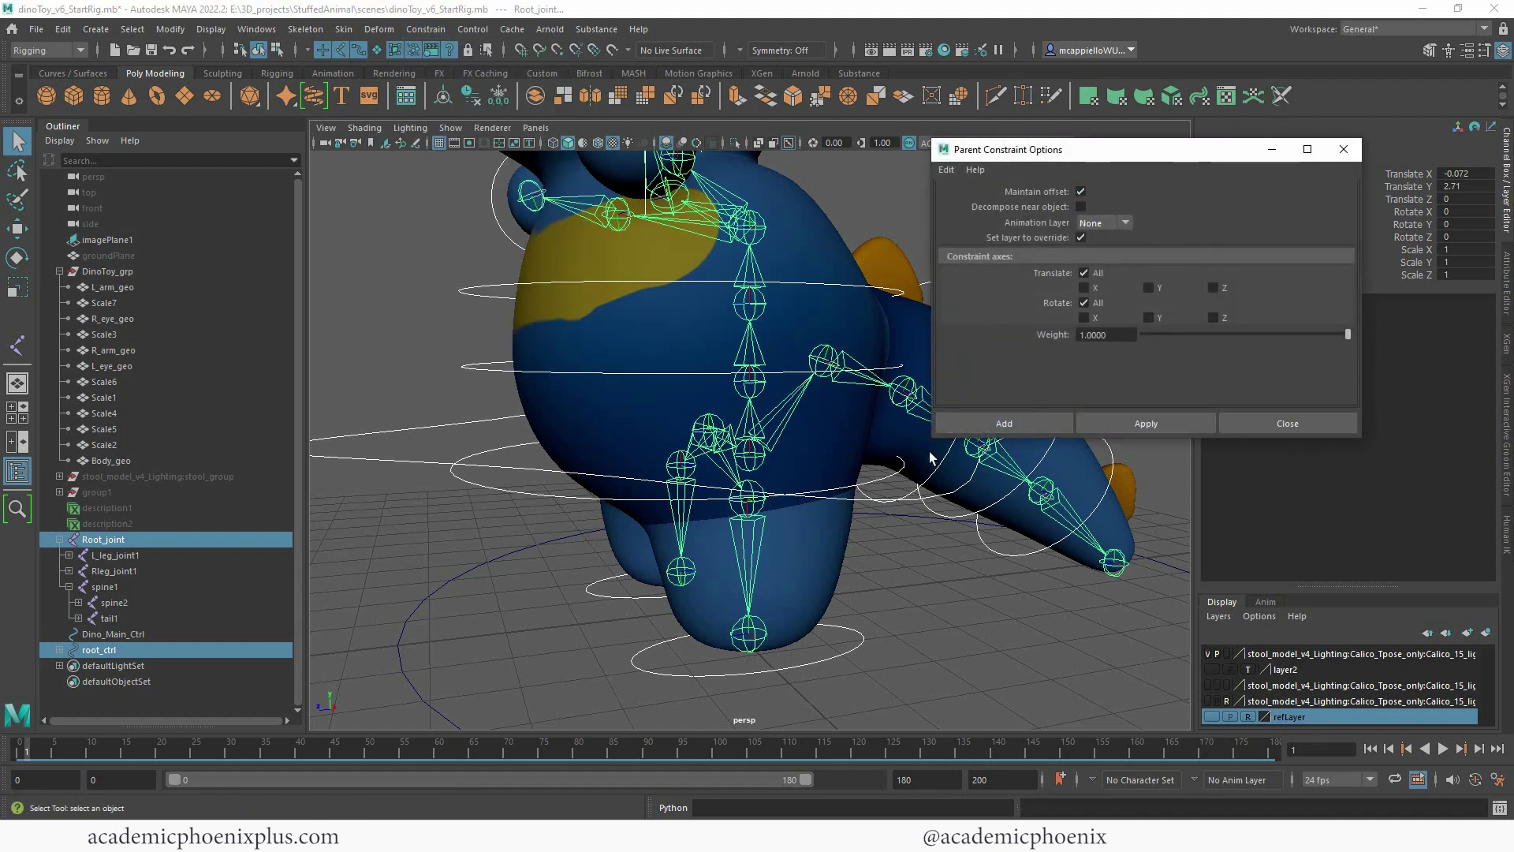
{"action": "left_click", "coordinate": [974, 423]}
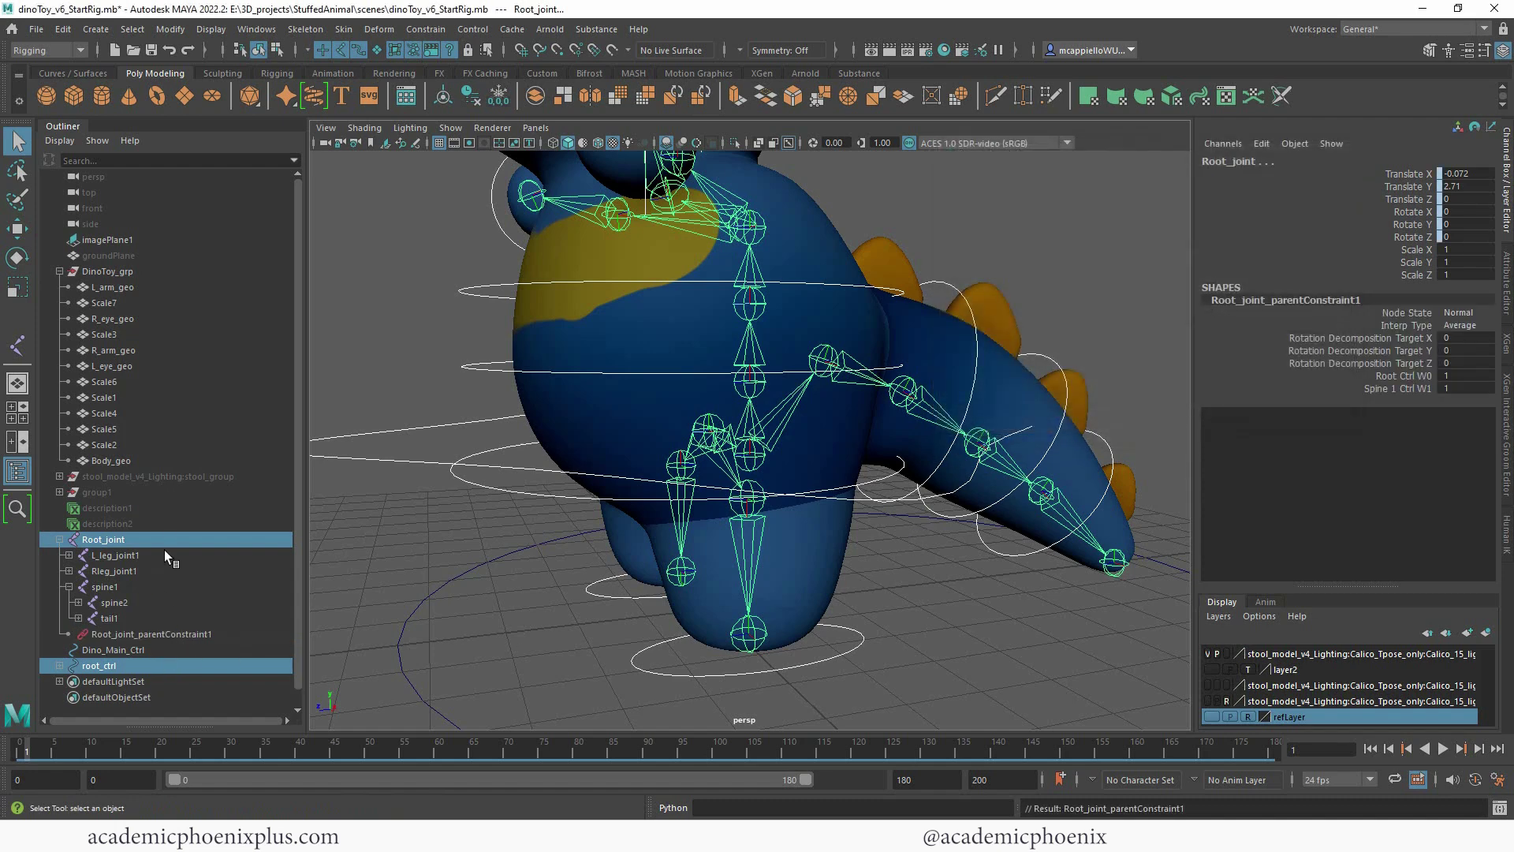
Test the root joint's constraint by moving root_ctrl freely, and undo the move.
{"action": "left_click", "coordinate": [452, 556]}
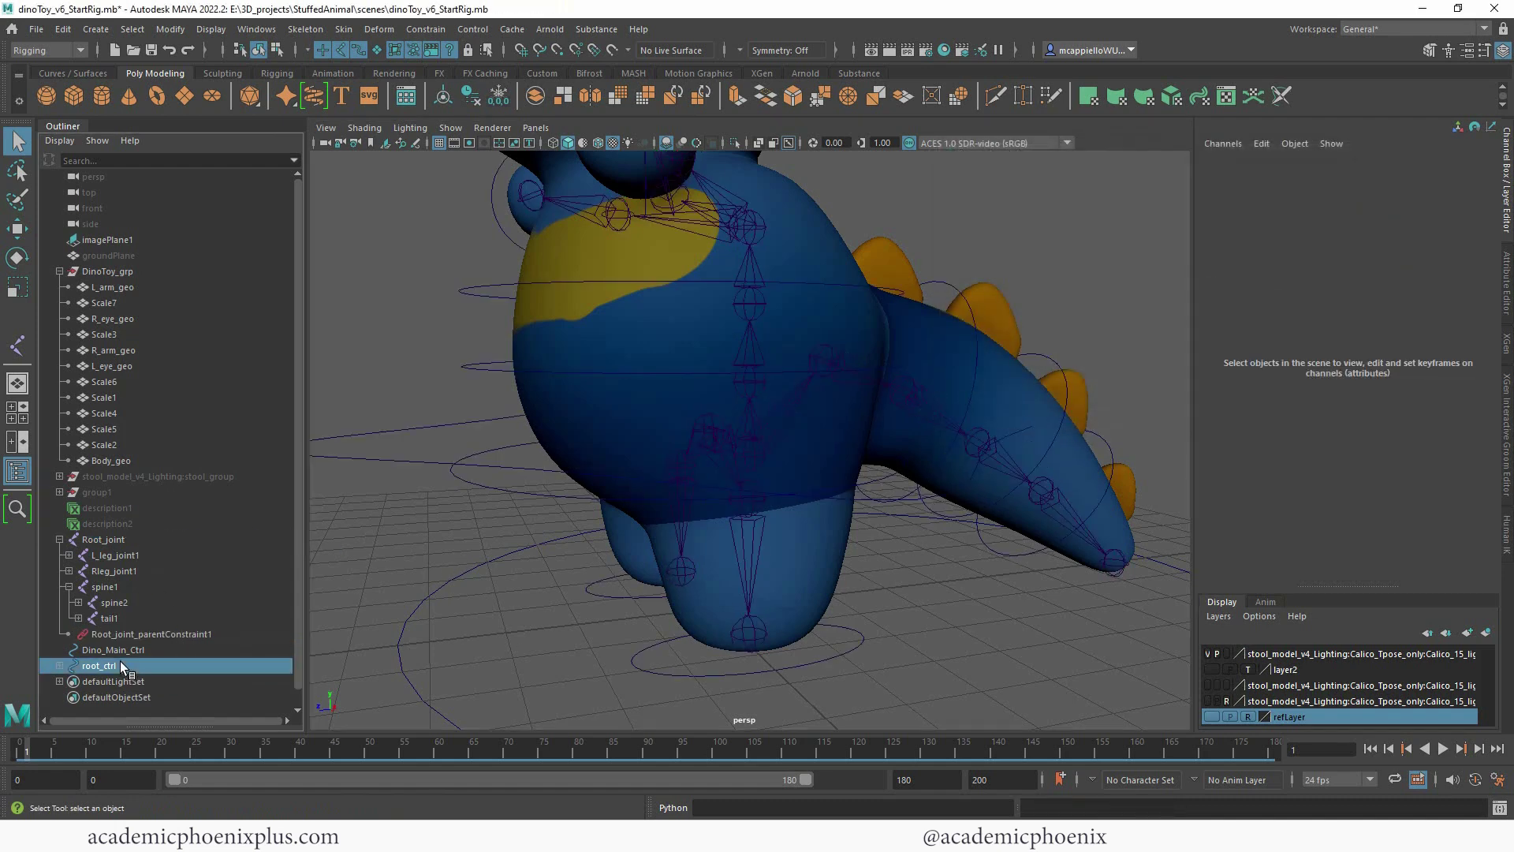
{"action": "left_click", "coordinate": [121, 662]}
{"action": "key", "text": "w"}
{"action": "mouse_move", "coordinate": [712, 436]}
{"action": "left_mouse_down"}
{"action": "mouse_move", "coordinate": [652, 419]}
{"action": "mouse_move", "coordinate": [703, 440]}
{"action": "mouse_move", "coordinate": [694, 424]}
{"action": "left_mouse_up"}
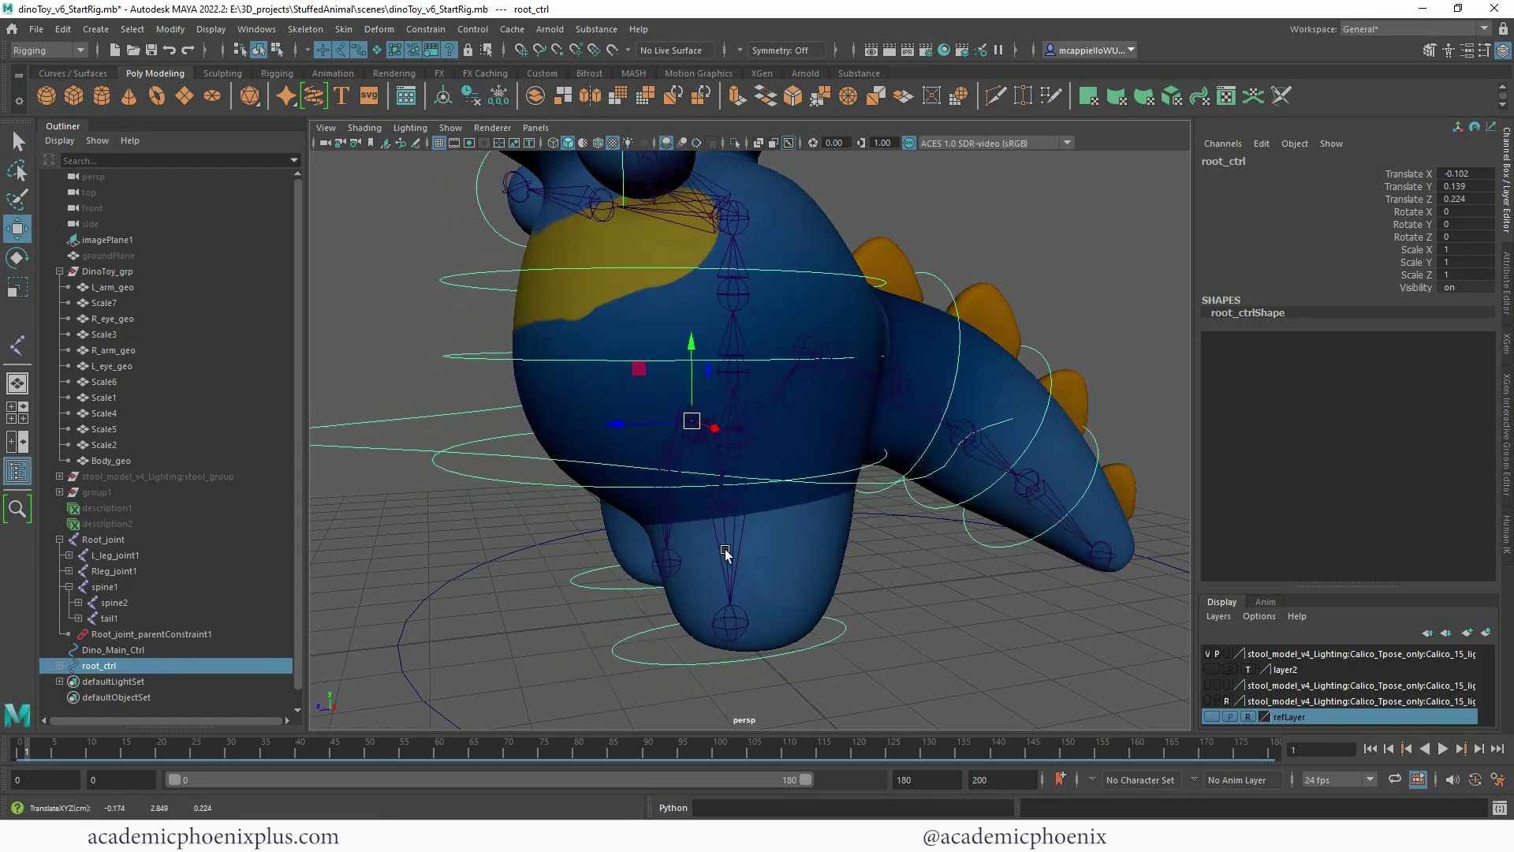
{"action": "key", "text": "ctrl+z"}
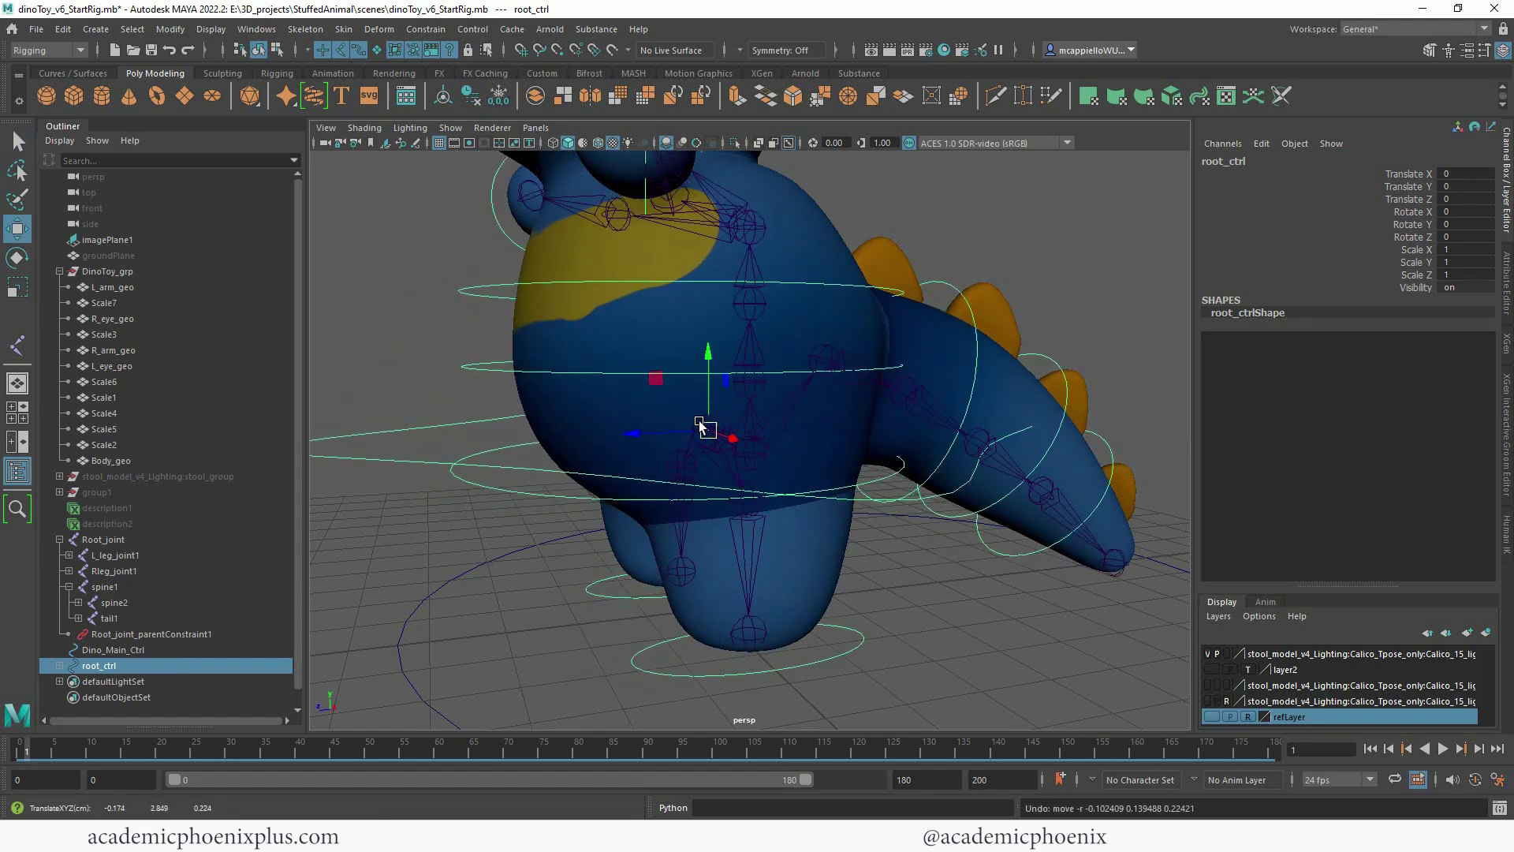
Expand the root_ctrl hierarchy, parent-constrain the spine1 joint to spine1_ctrl, and reselect spine1_ctrl alone.
{"action": "left_click_drag", "start_coordinate": [801, 423], "coordinate": [669, 455], "text": "alt"}
{"action": "left_click", "coordinate": [555, 468]}
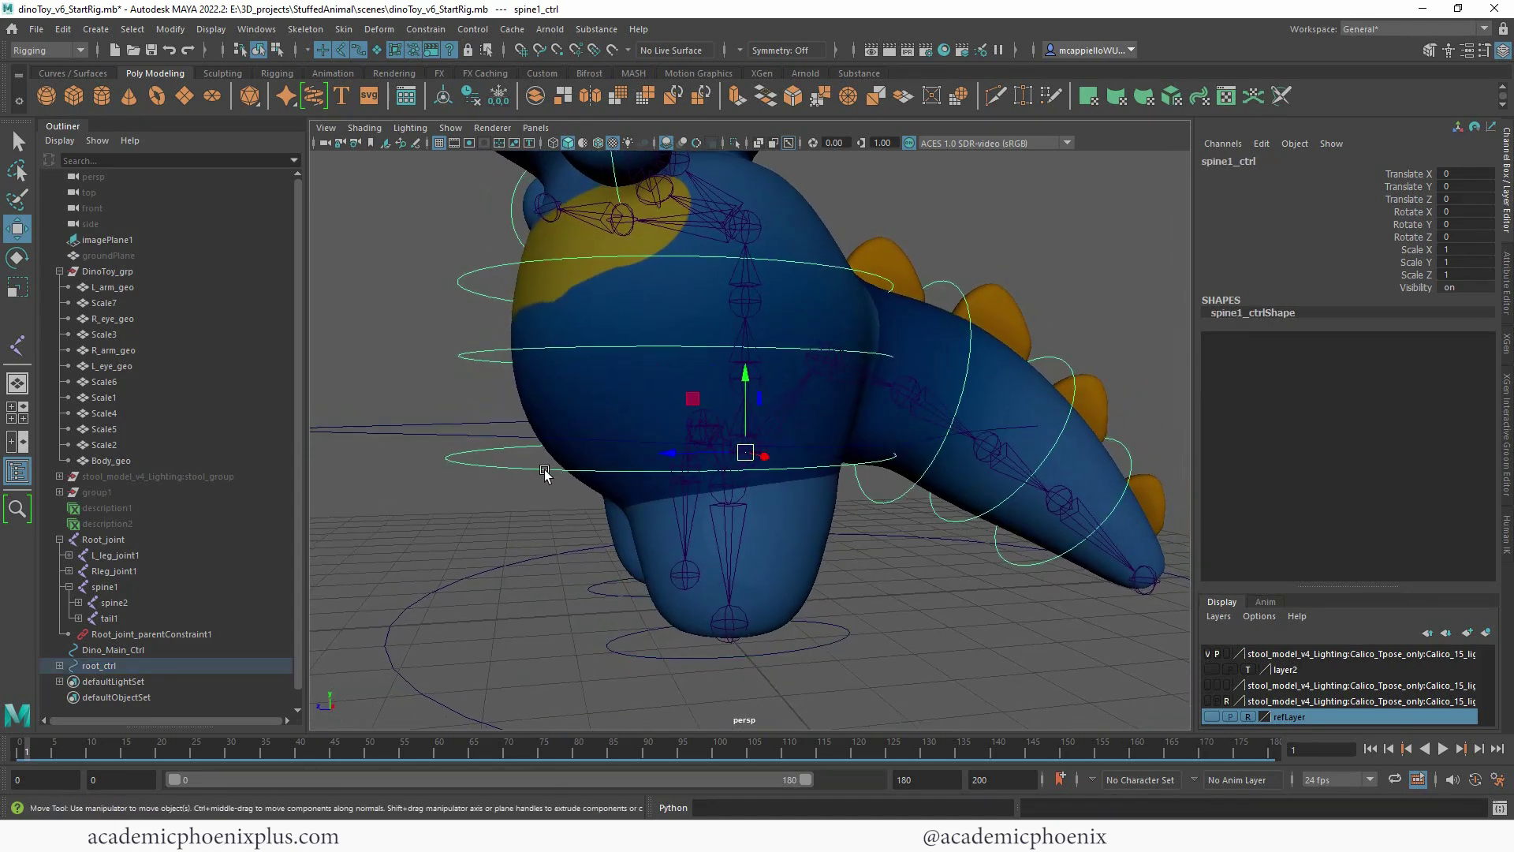
{"action": "left_click", "coordinate": [60, 666]}
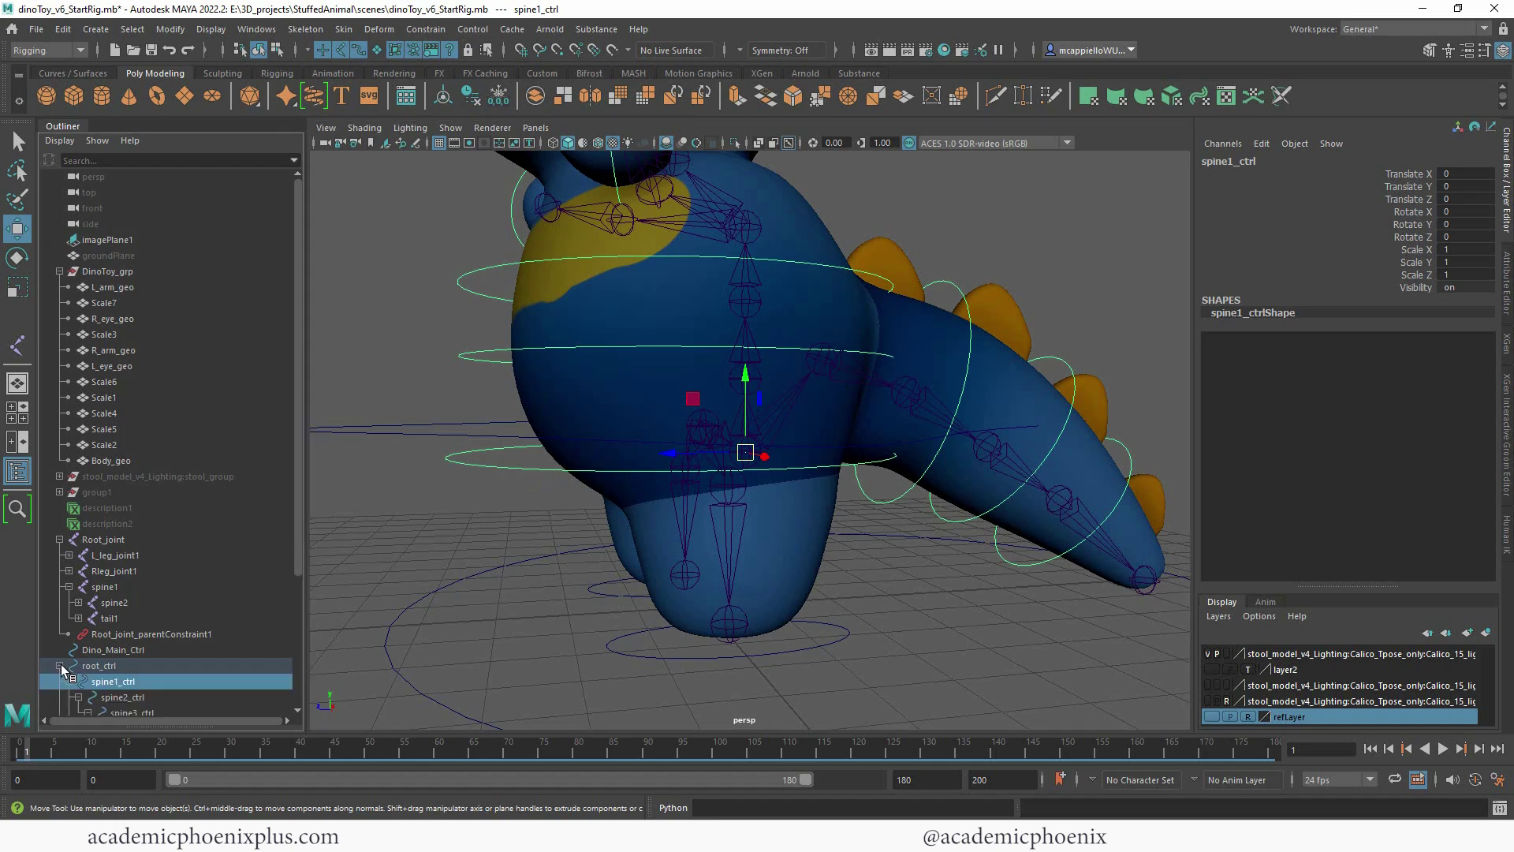
{"action": "scroll", "coordinate": [299, 495], "scroll_direction": "down", "scroll_amount": 4}
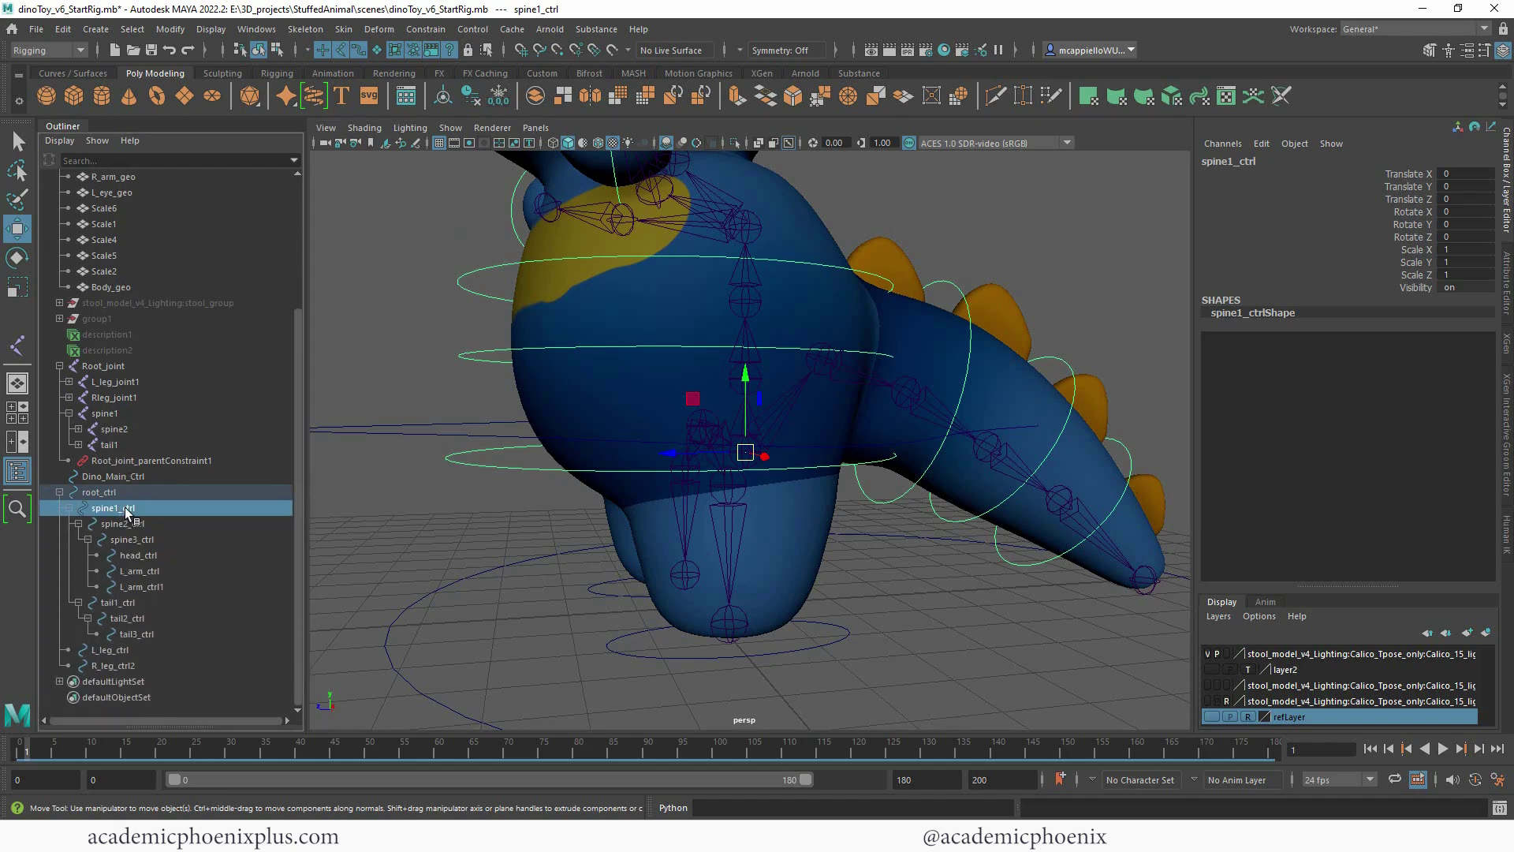
{"action": "left_click", "coordinate": [124, 415]}
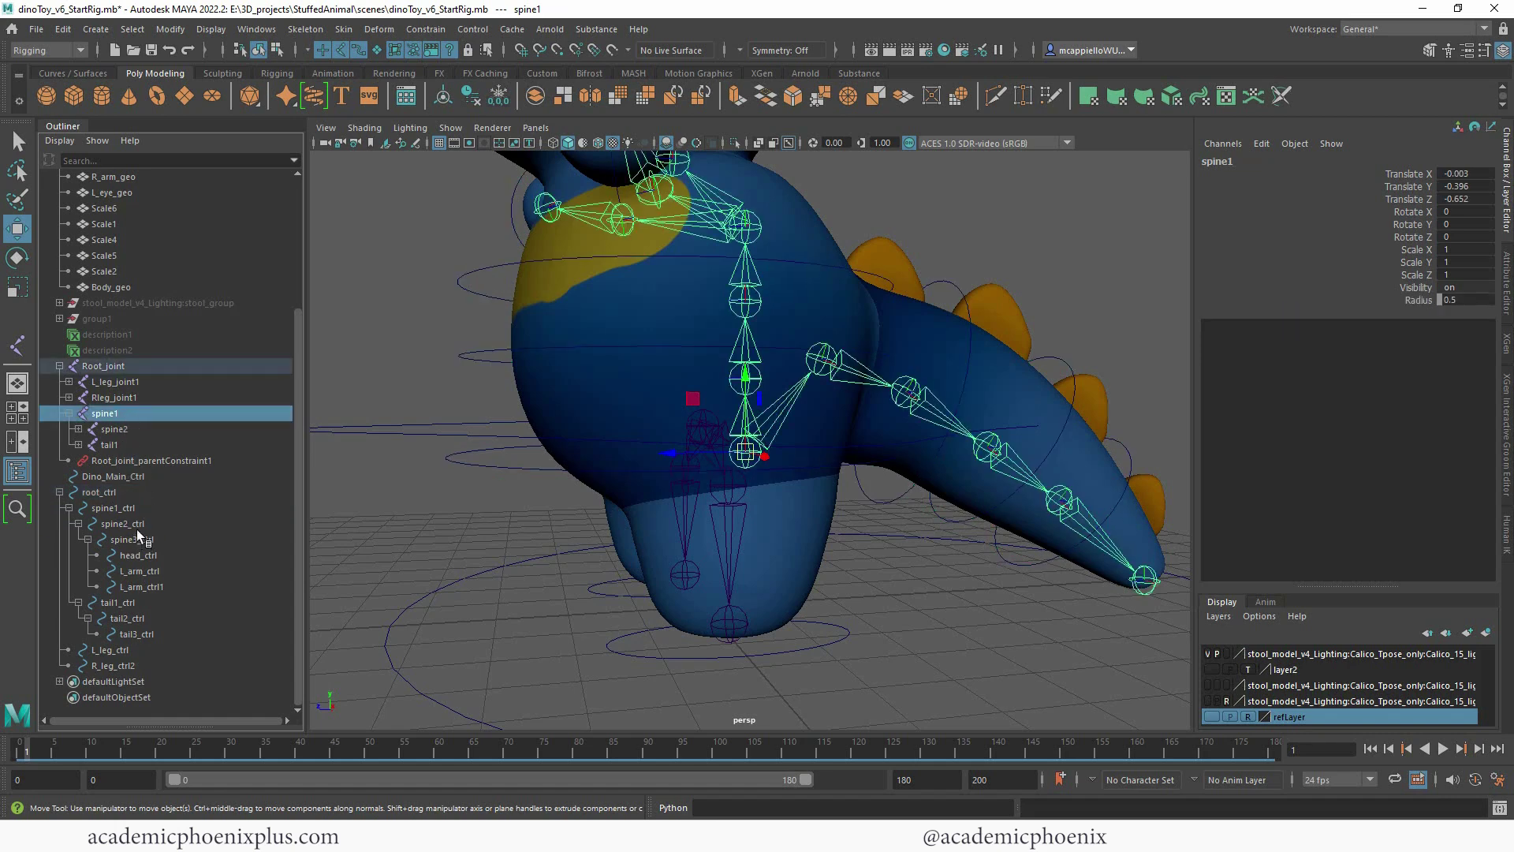
{"action": "left_click", "coordinate": [115, 508]}
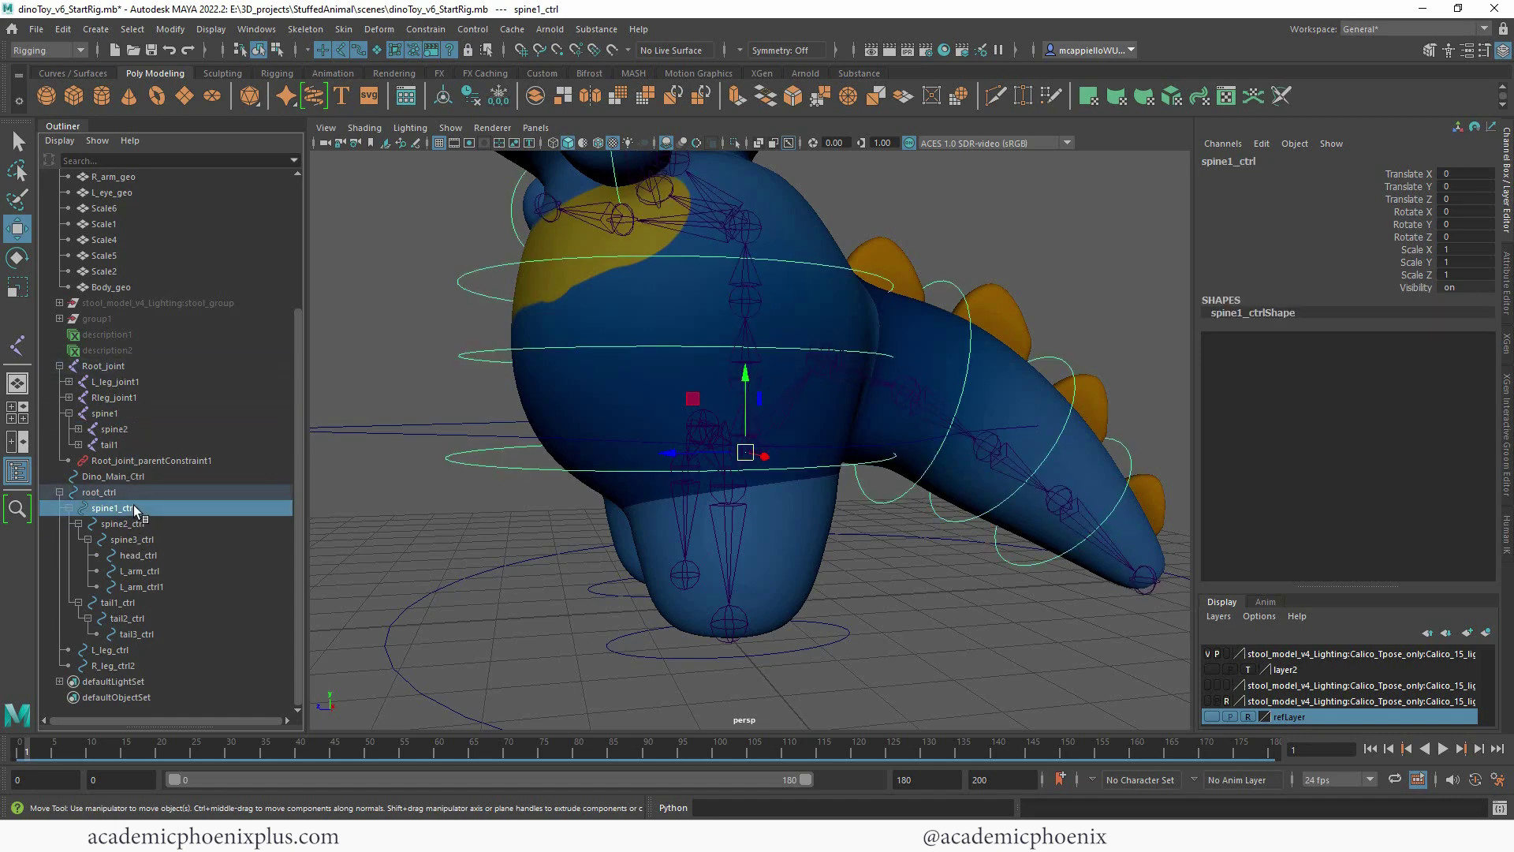
{"action": "left_click", "coordinate": [130, 413], "text": "ctrl"}
{"action": "left_click", "coordinate": [418, 29]}
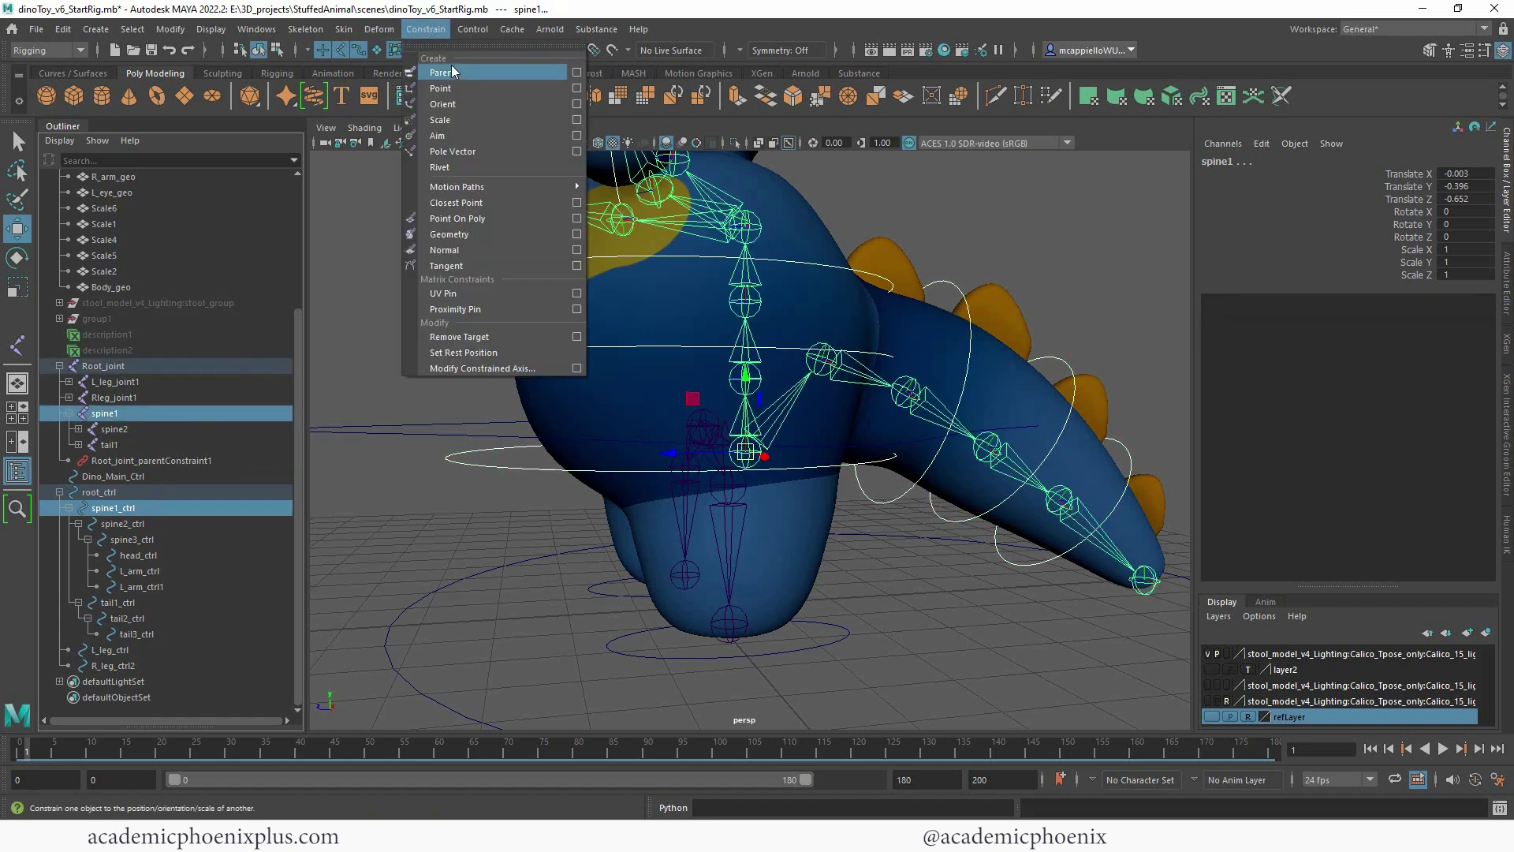
{"action": "left_click", "coordinate": [451, 68]}
{"action": "left_click", "coordinate": [460, 499]}
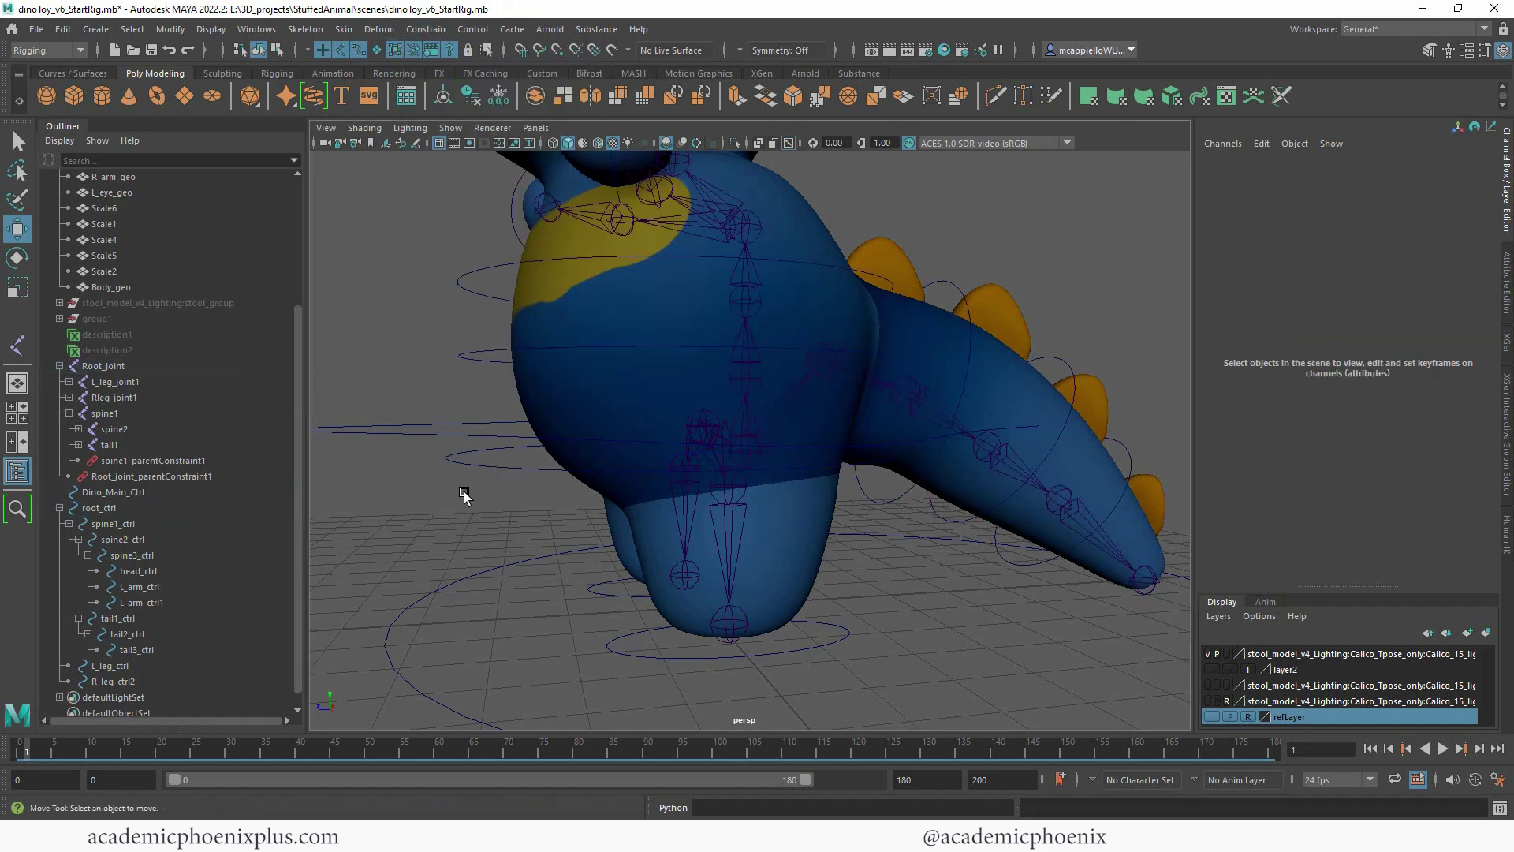
{"action": "left_click", "coordinate": [498, 464]}
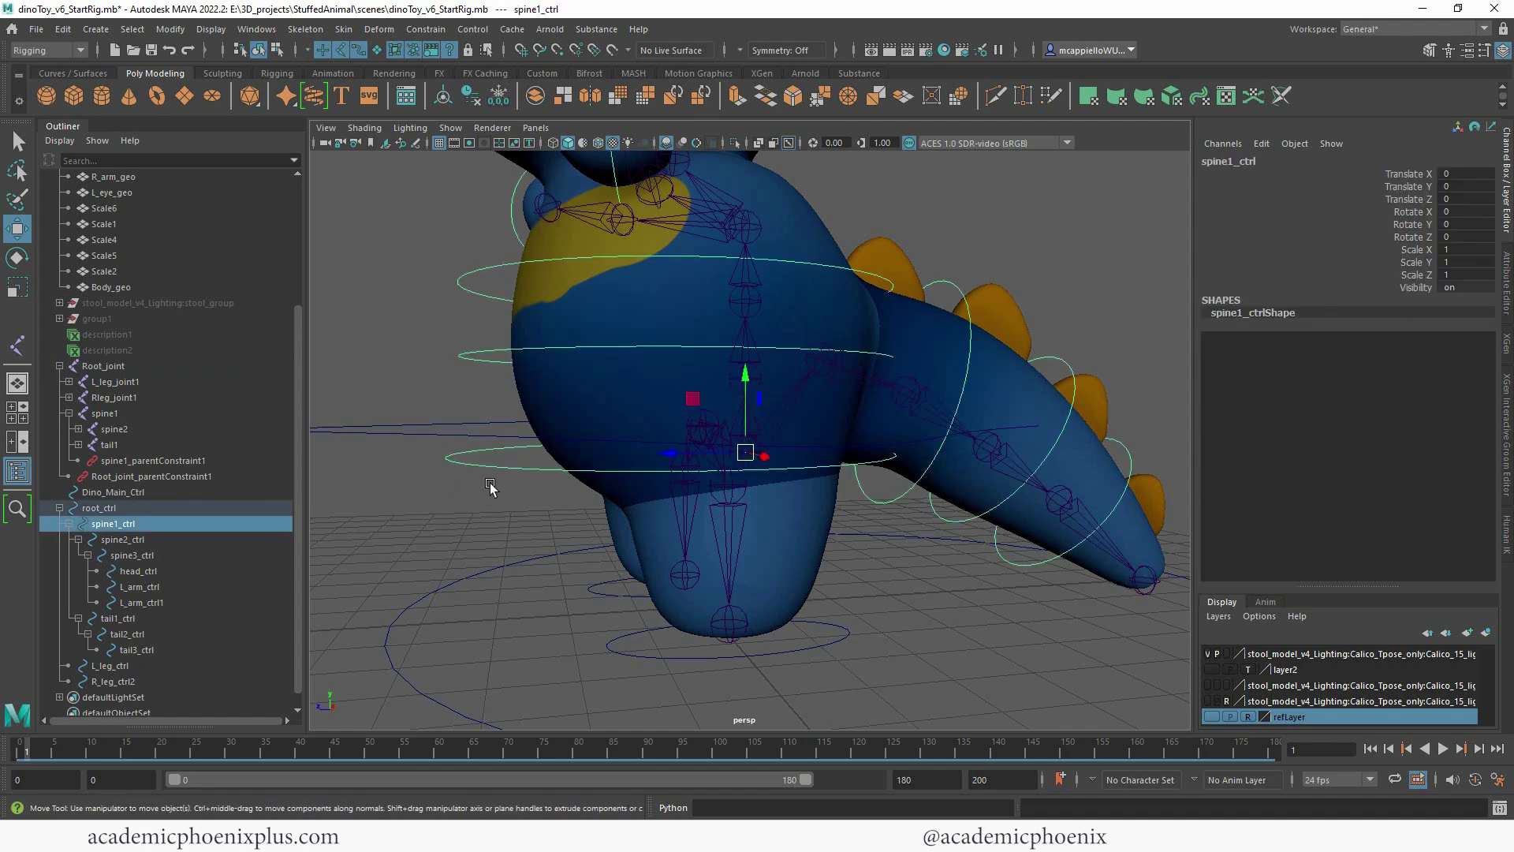
Test the spine1 joint's constraint by rotating spine1_ctrl freely, undo the rotation and clear the selection.
{"action": "key", "text": "e"}
{"action": "left_click_drag", "start_coordinate": [666, 435], "coordinate": [698, 466]}
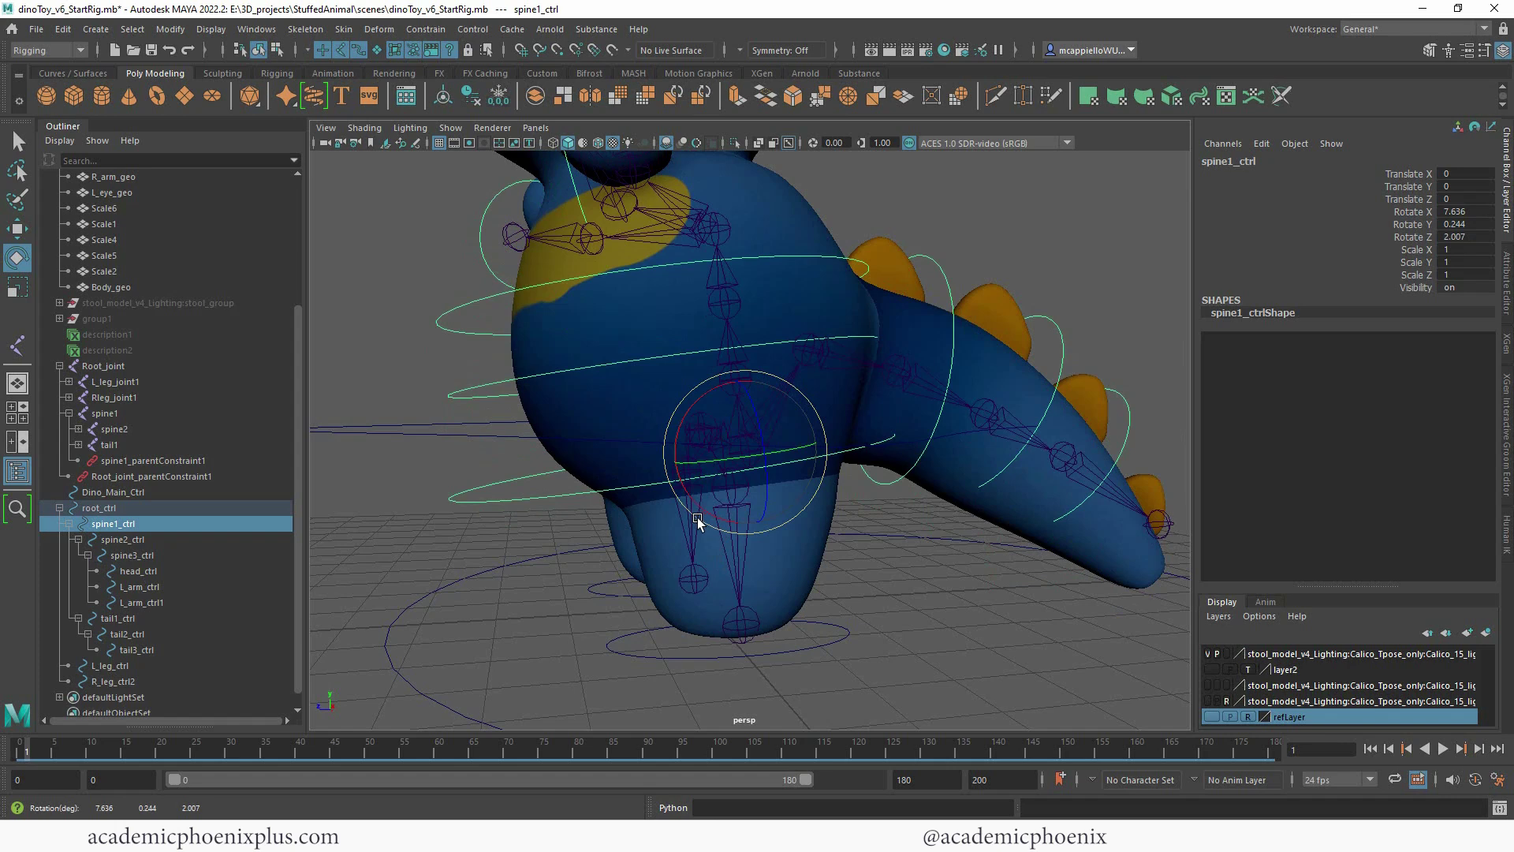
{"action": "key", "text": "ctrl+z"}
{"action": "left_click", "coordinate": [433, 491]}
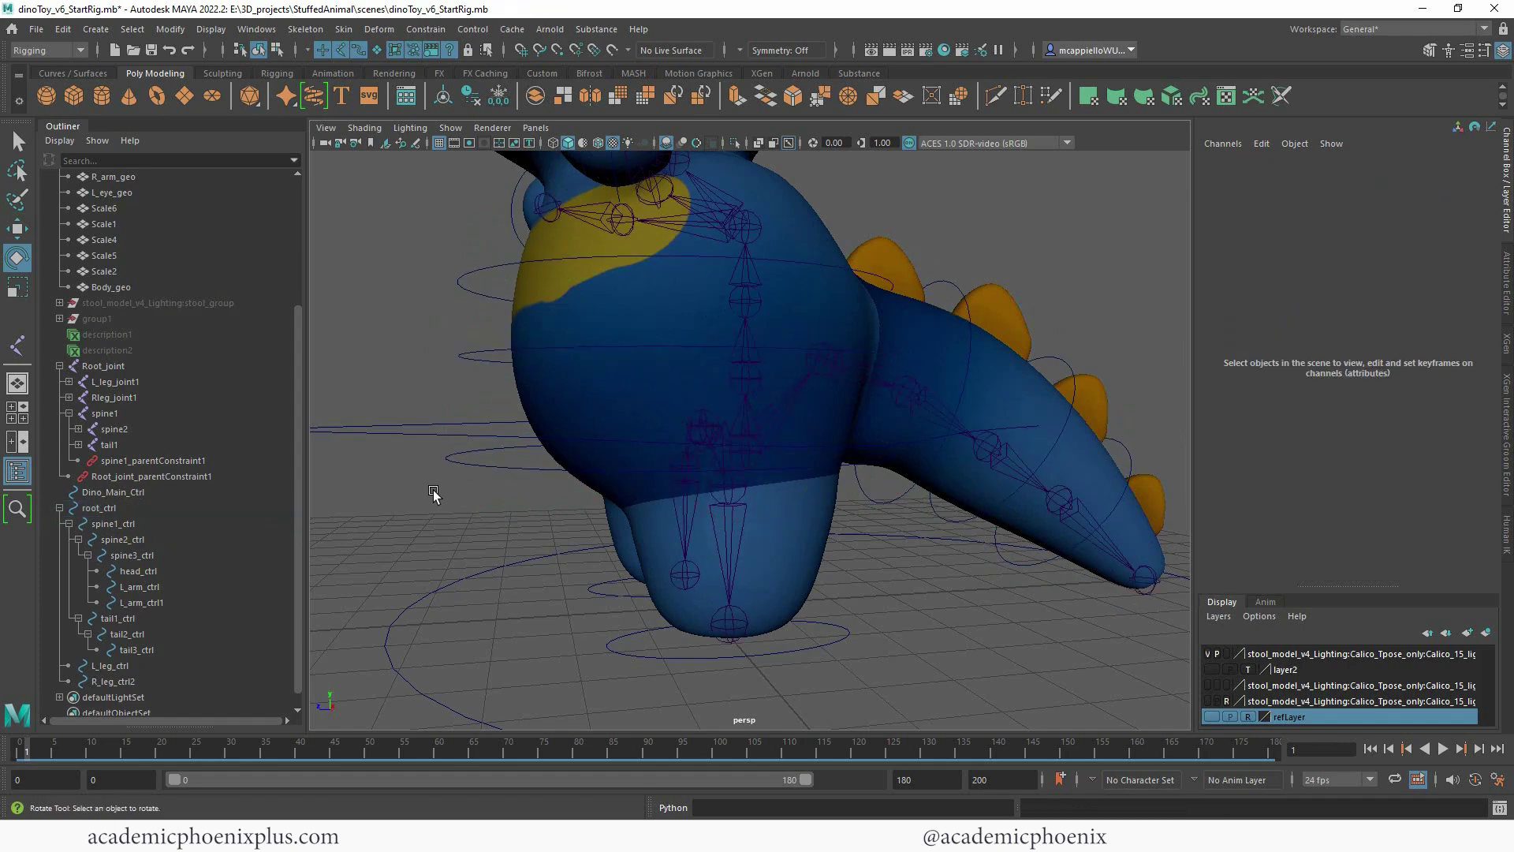
Parent-constrain the spine2 joint to spine2_ctrl.
{"action": "left_click_drag", "start_coordinate": [297, 466], "coordinate": [297, 476]}
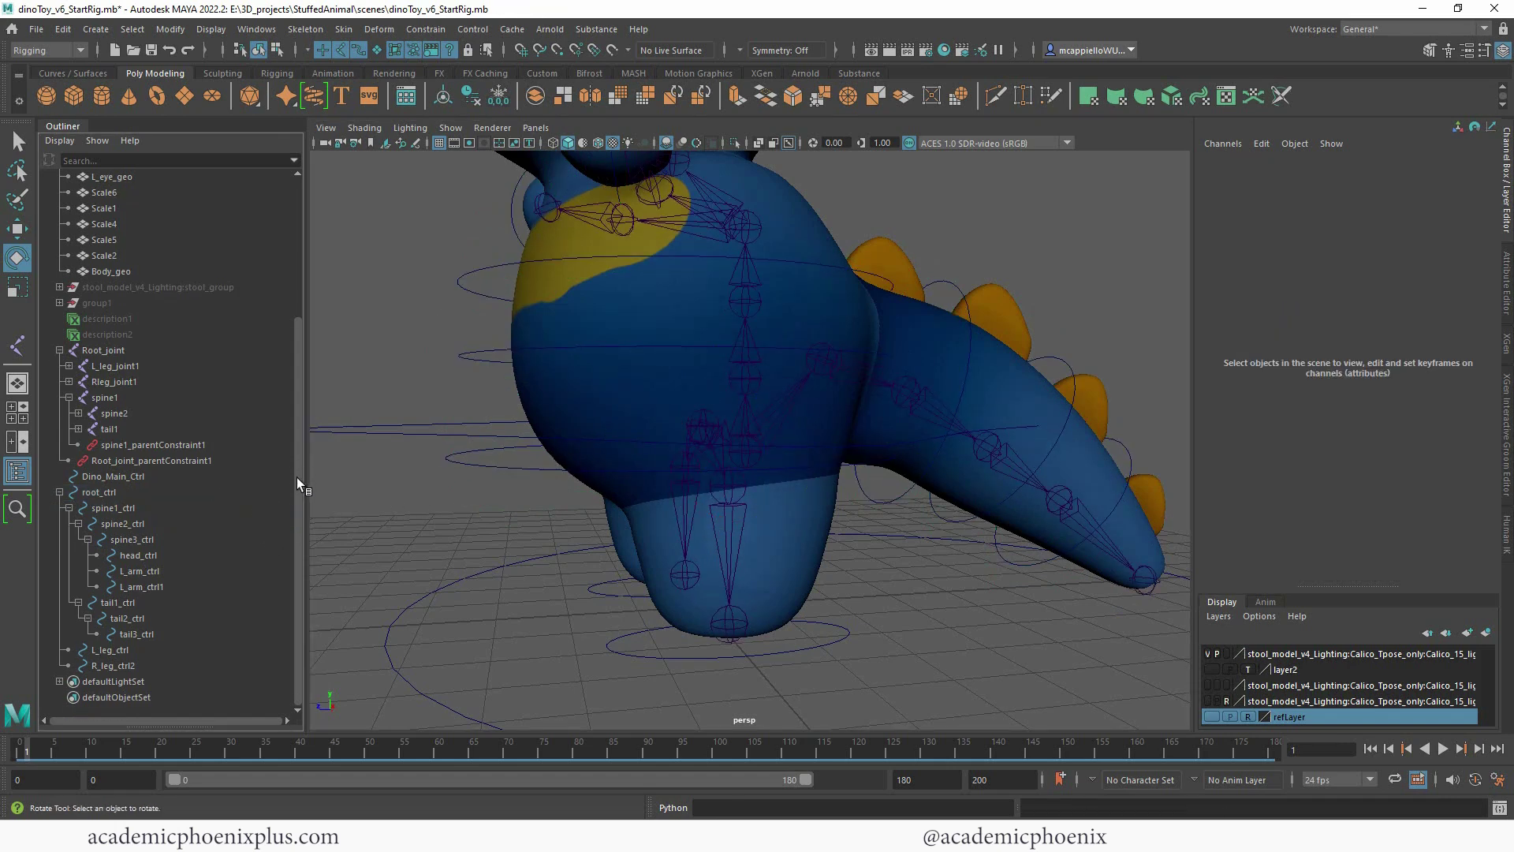
{"action": "left_click", "coordinate": [473, 350]}
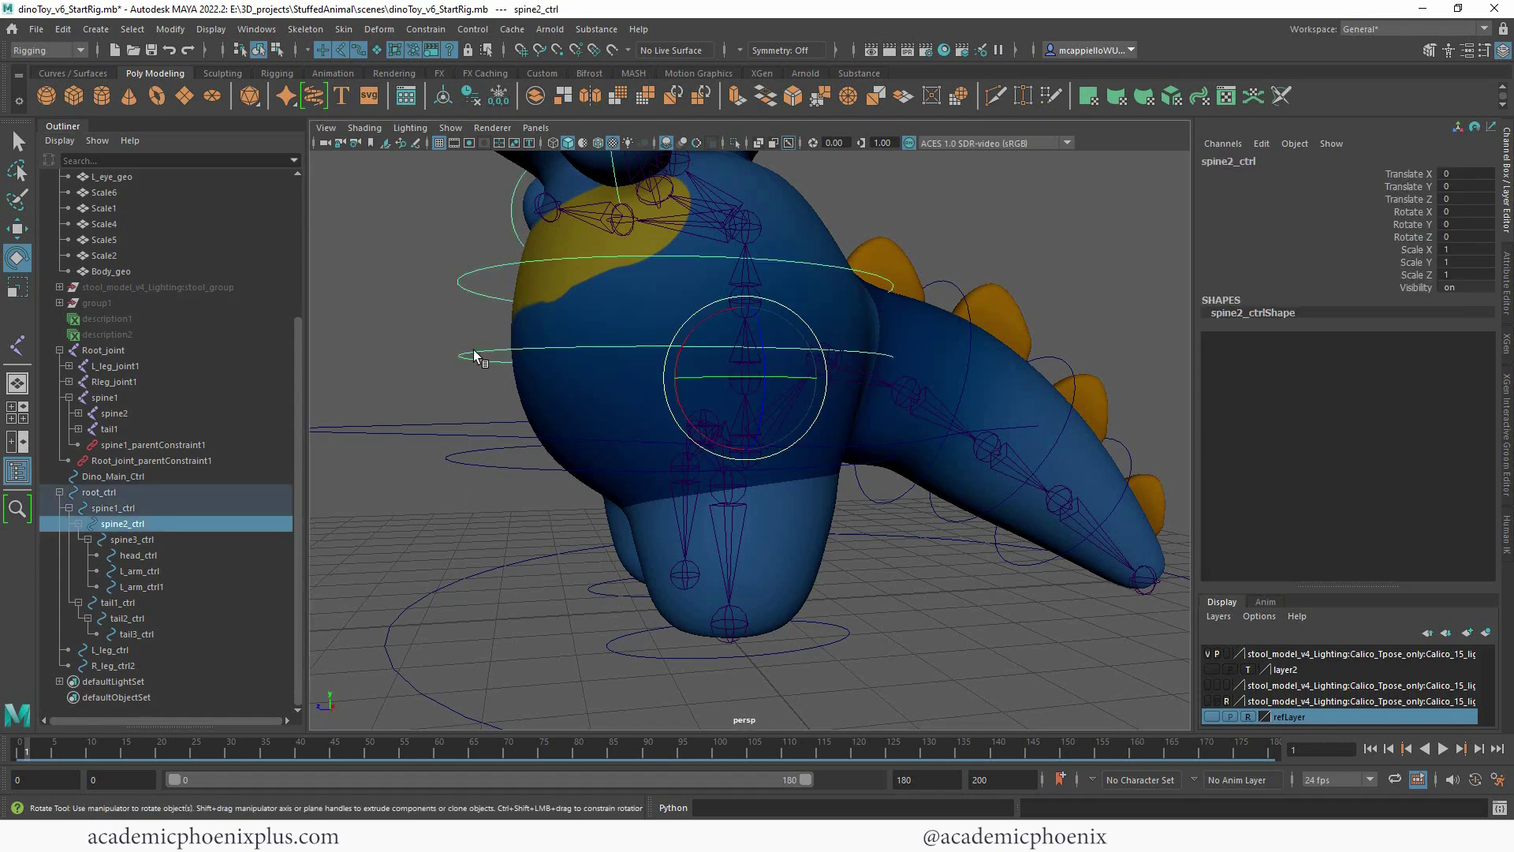
{"action": "left_click", "coordinate": [134, 414], "text": "ctrl"}
{"action": "key", "text": "g"}
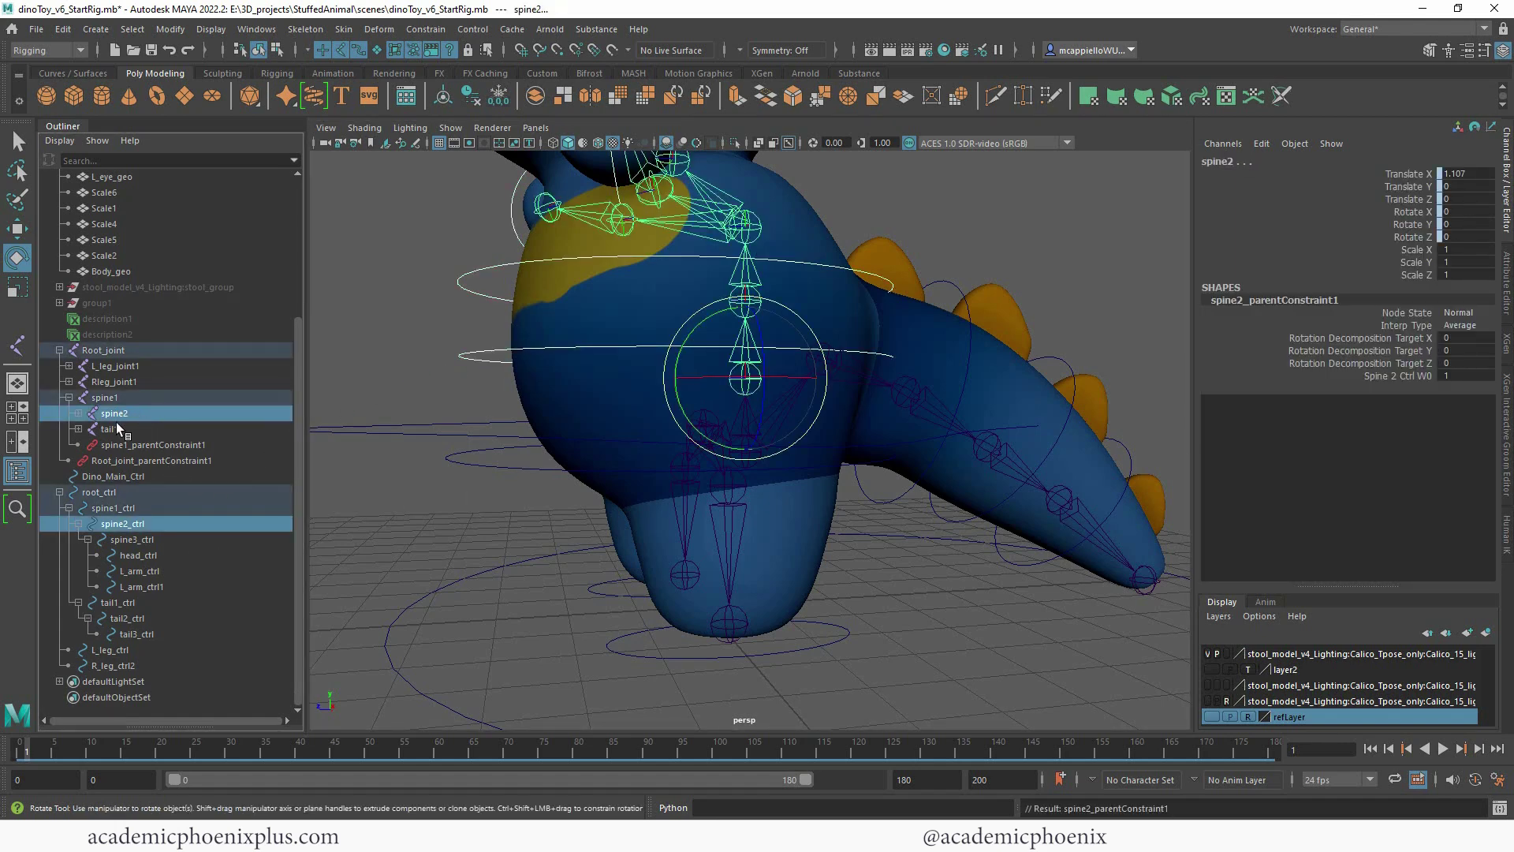
Expand the spine2 joint's hierarchy and parent-constrain the spine3 joint to spine3_ctrl.
{"action": "left_click", "coordinate": [79, 413]}
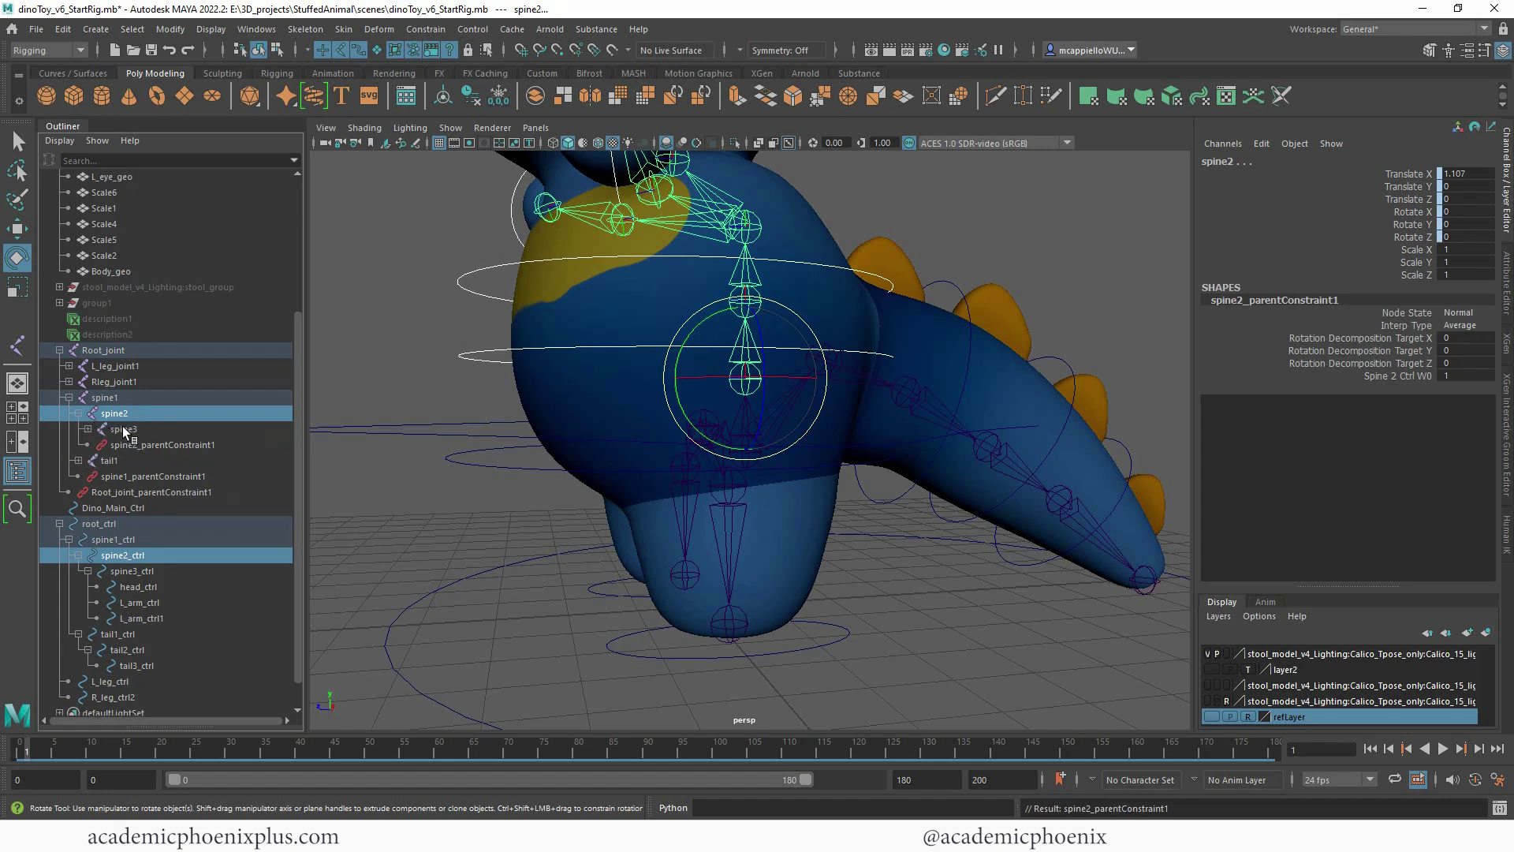
{"action": "left_click", "coordinate": [119, 444]}
{"action": "left_click_drag", "start_coordinate": [117, 443], "coordinate": [88, 432]}
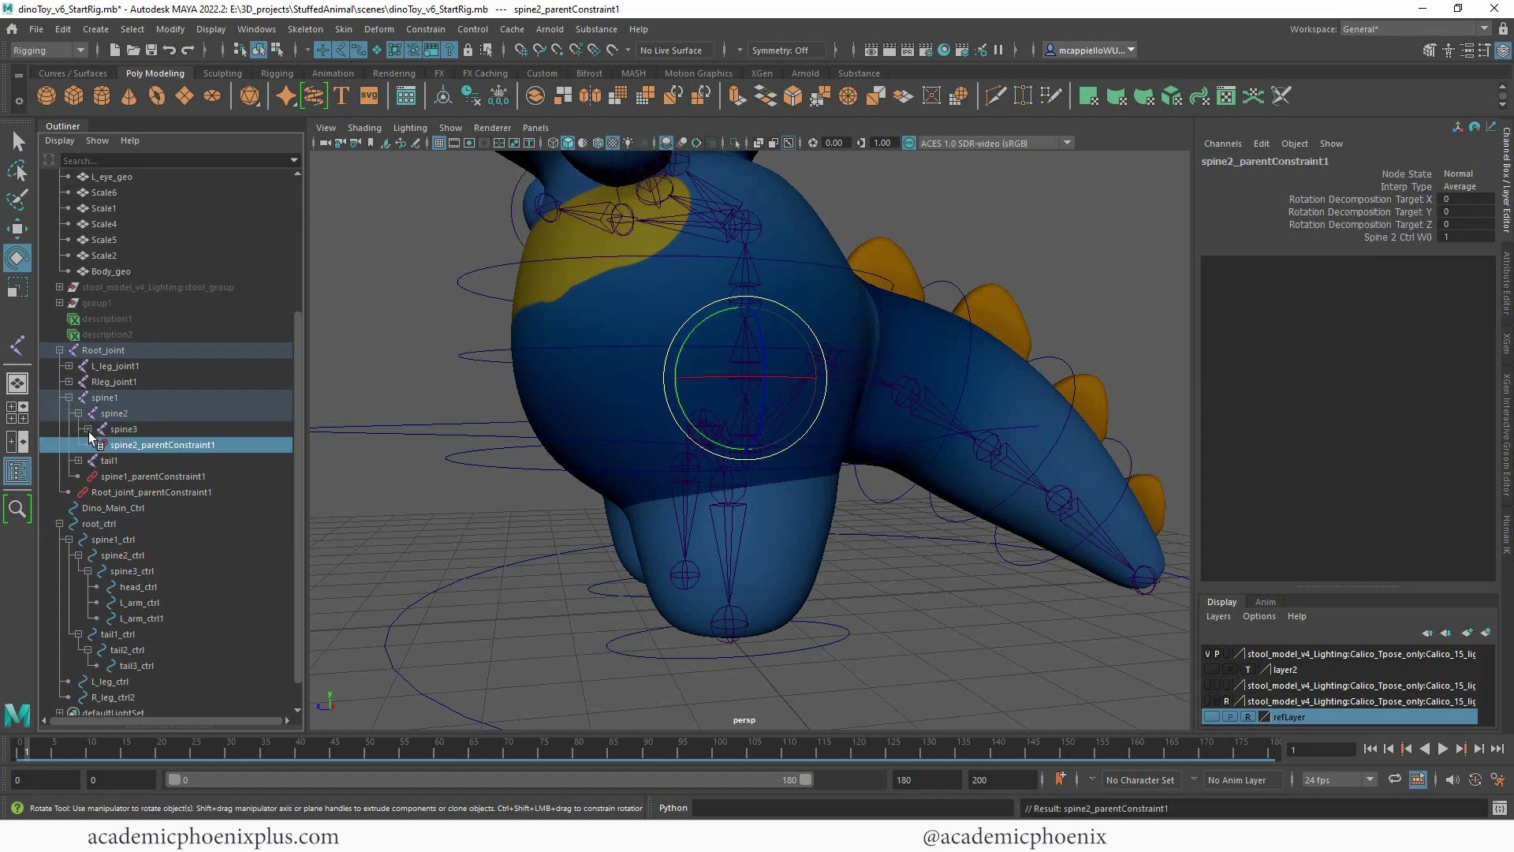
{"action": "left_click", "coordinate": [141, 570]}
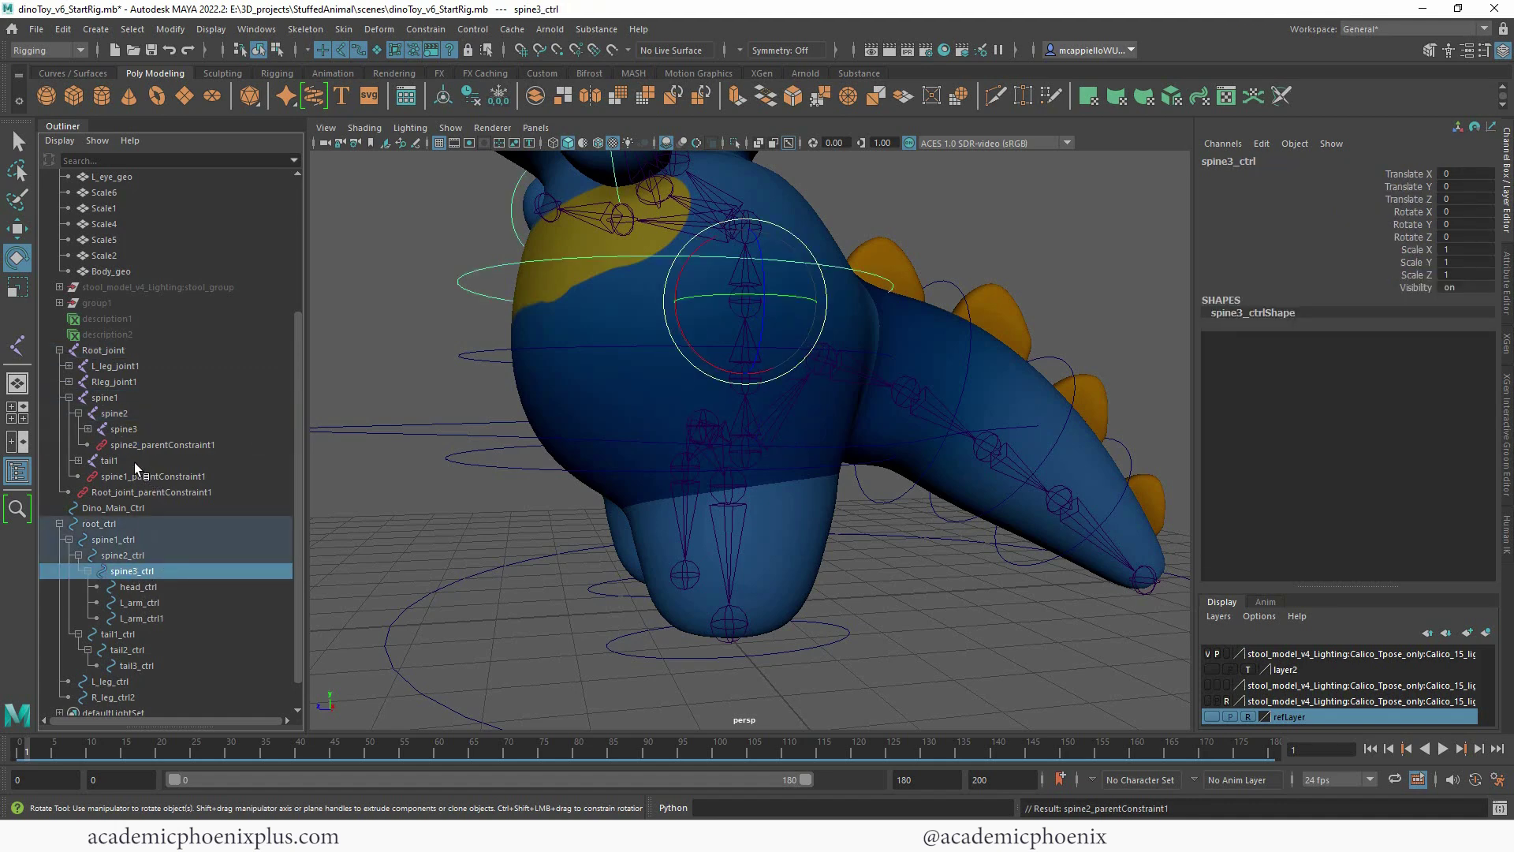
{"action": "left_click", "coordinate": [131, 429], "text": "ctrl"}
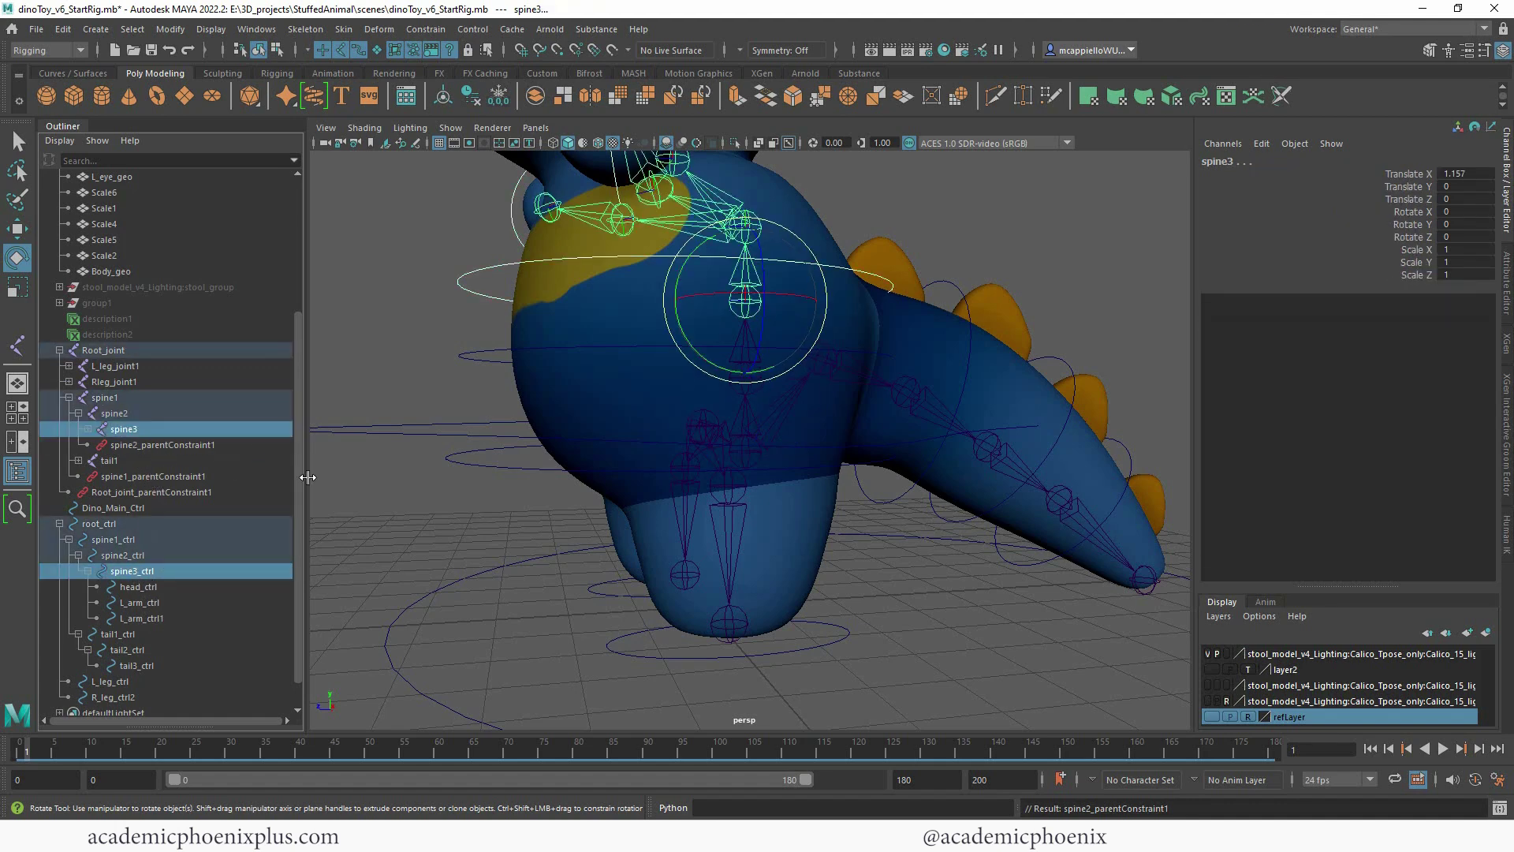
{"action": "key", "text": "g"}
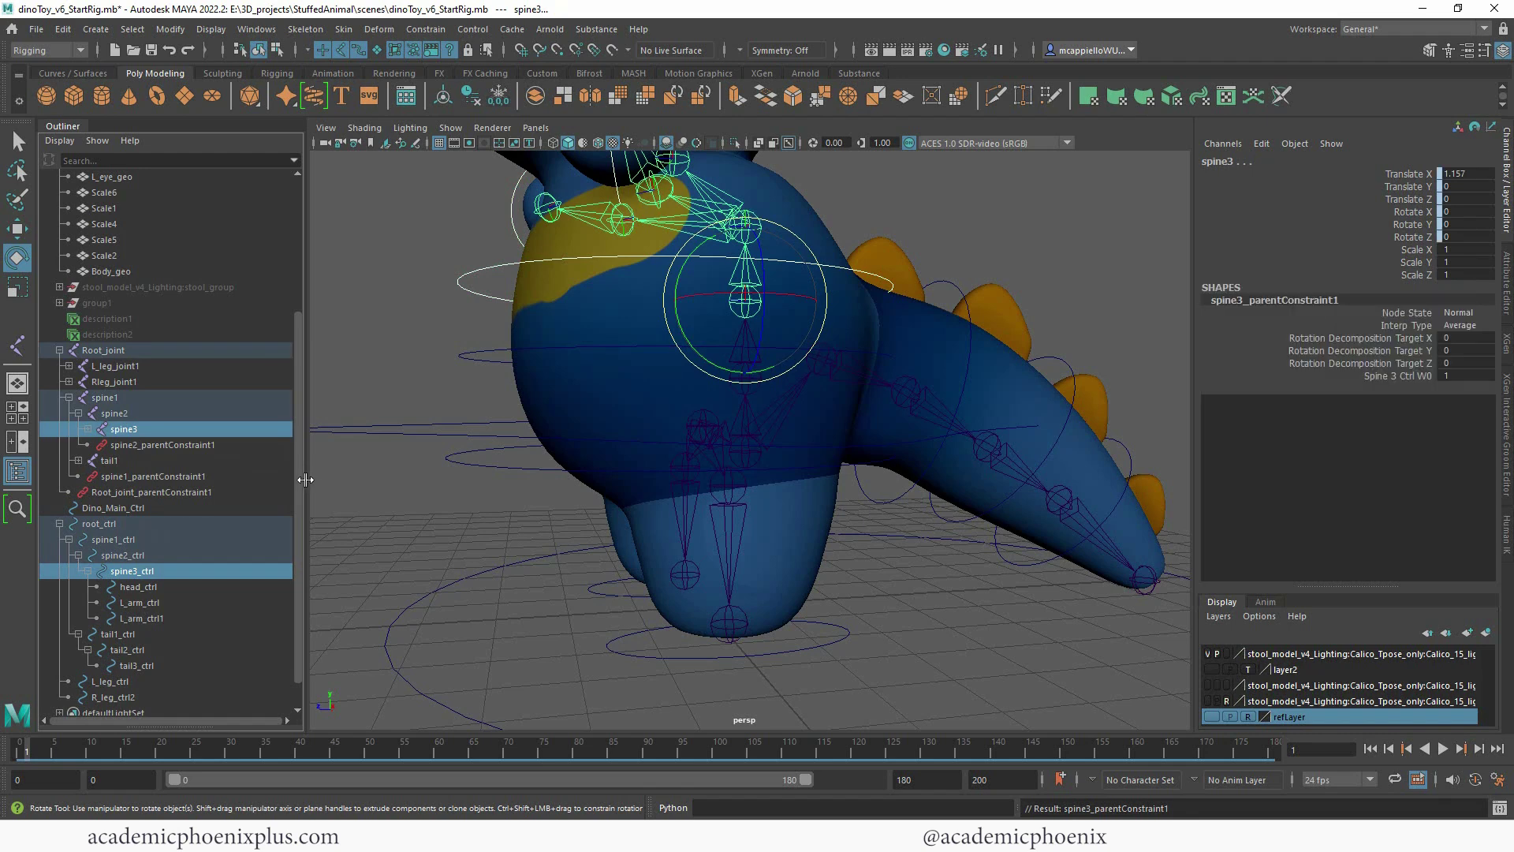
Test the upper spine constraints by rotating spine3_ctrl and spine2_ctrl, and undo the rotations.
{"action": "left_click", "coordinate": [364, 424]}
{"action": "left_click", "coordinate": [491, 267]}
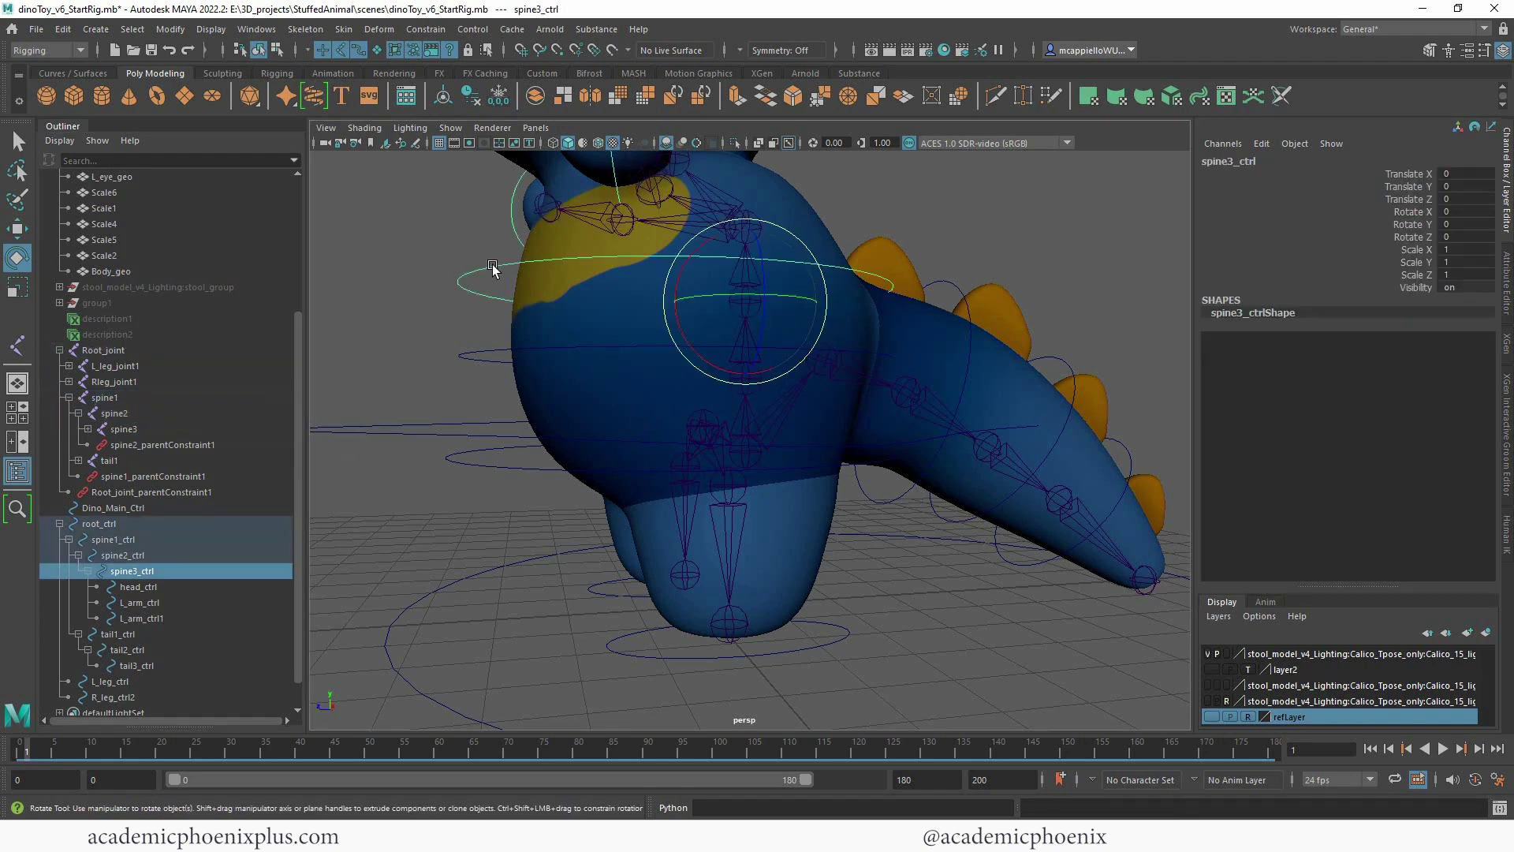
{"action": "mouse_move", "coordinate": [683, 270]}
{"action": "left_mouse_down"}
{"action": "mouse_move", "coordinate": [668, 297]}
{"action": "mouse_move", "coordinate": [679, 280]}
{"action": "left_mouse_up"}
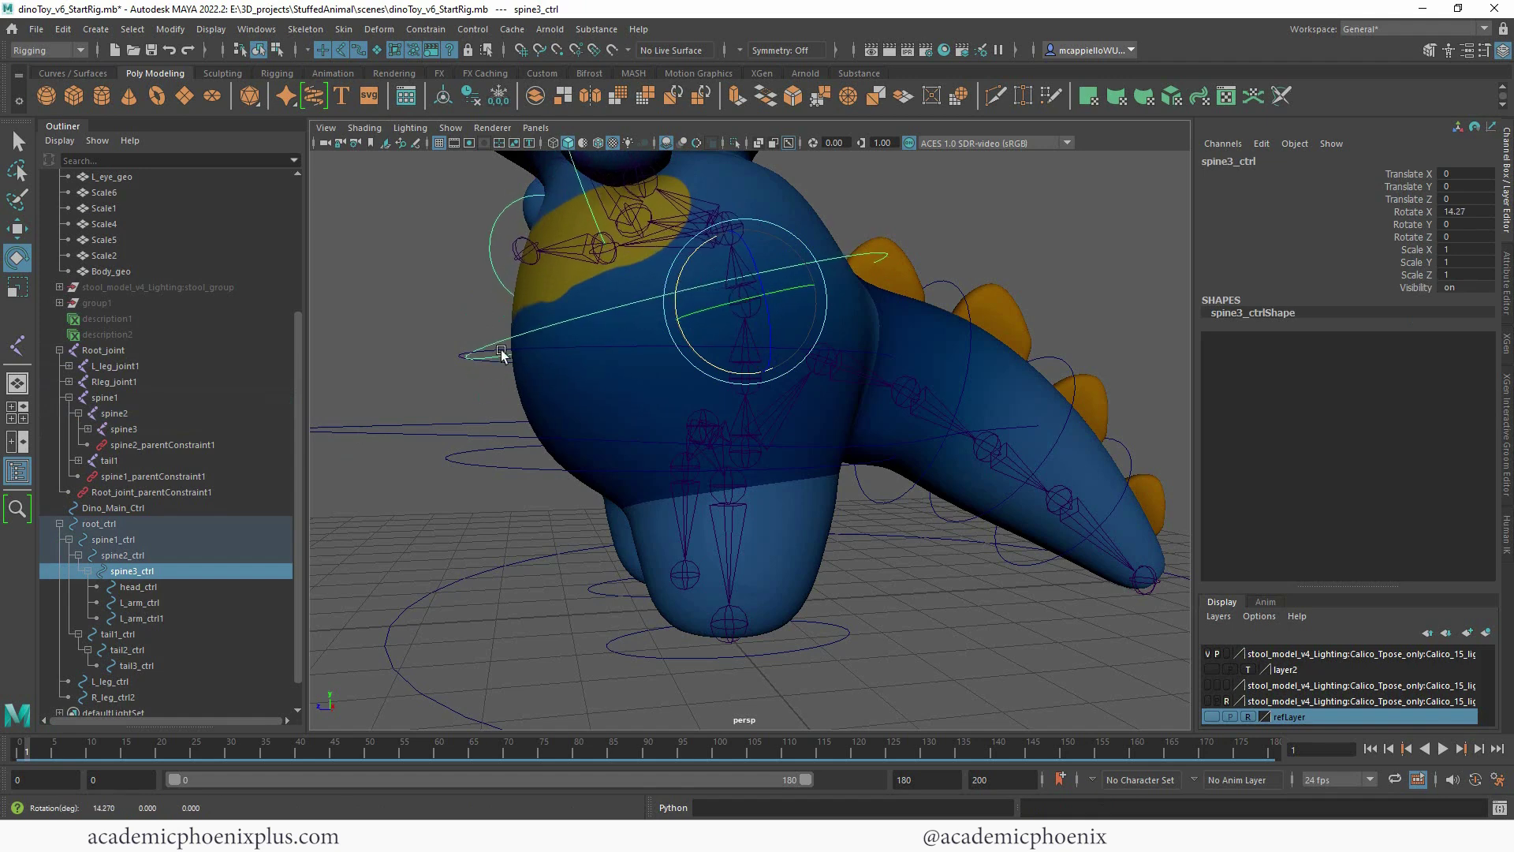
{"action": "left_click", "coordinate": [461, 355]}
{"action": "left_click_drag", "start_coordinate": [676, 349], "coordinate": [674, 376]}
{"action": "key", "text": "ctrl+z"}
{"action": "key", "text": "ctrl+z"}
{"action": "key", "text": "ctrl+z"}
Parent-constrain head_joint1 to head_ctrl.
{"action": "middle_click_drag", "start_coordinate": [656, 300], "coordinate": [622, 382], "text": "alt"}
{"action": "left_click_drag", "start_coordinate": [622, 382], "coordinate": [757, 363], "text": "alt"}
{"action": "right_click_drag", "start_coordinate": [872, 322], "coordinate": [668, 281], "text": "alt"}
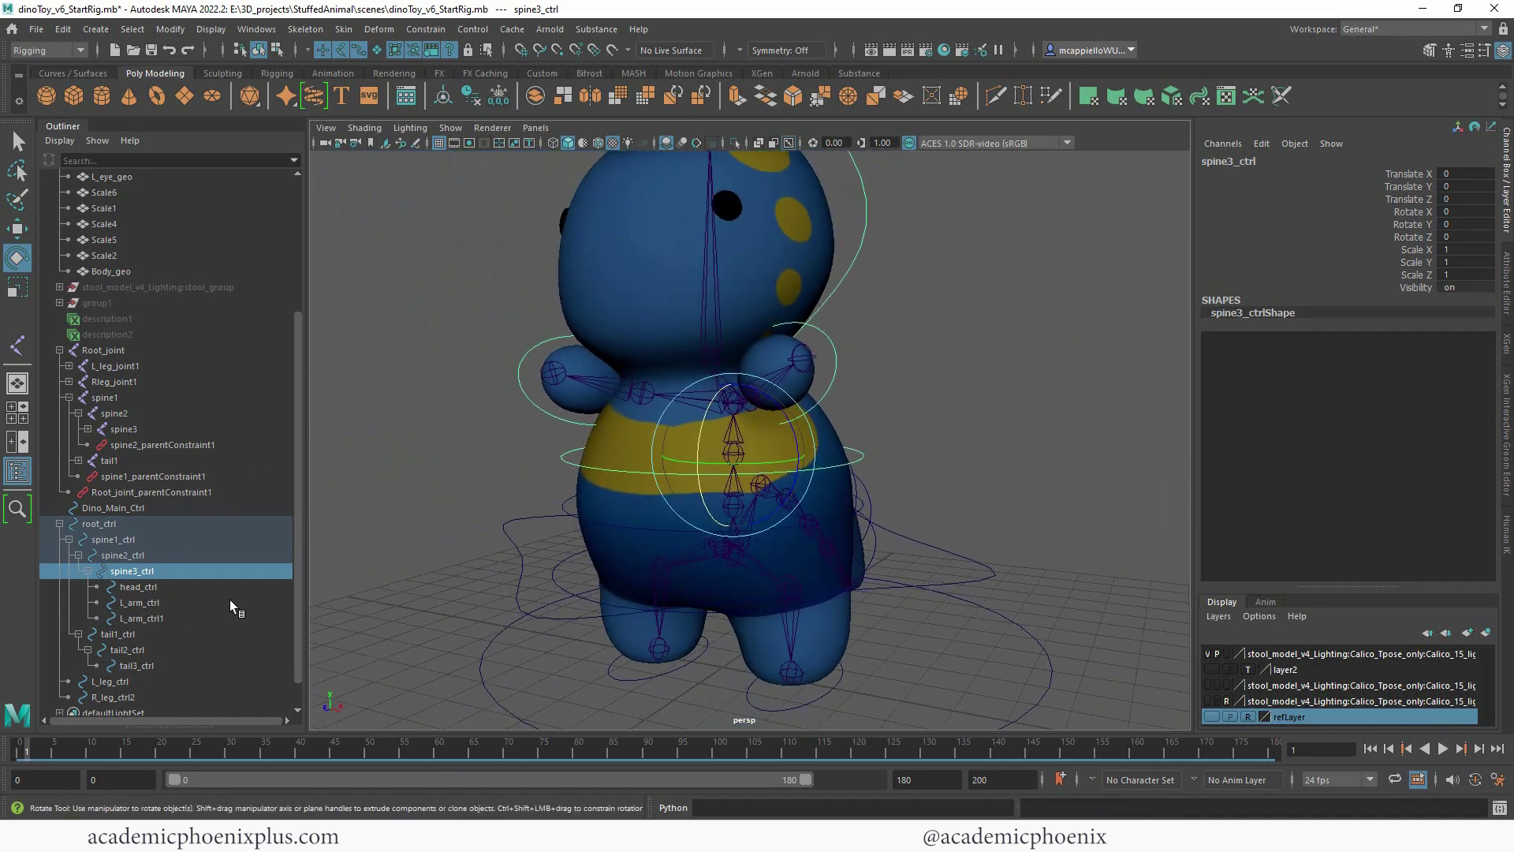
{"action": "left_click", "coordinate": [170, 583]}
{"action": "left_click_drag", "start_coordinate": [383, 455], "coordinate": [710, 363], "text": "alt"}
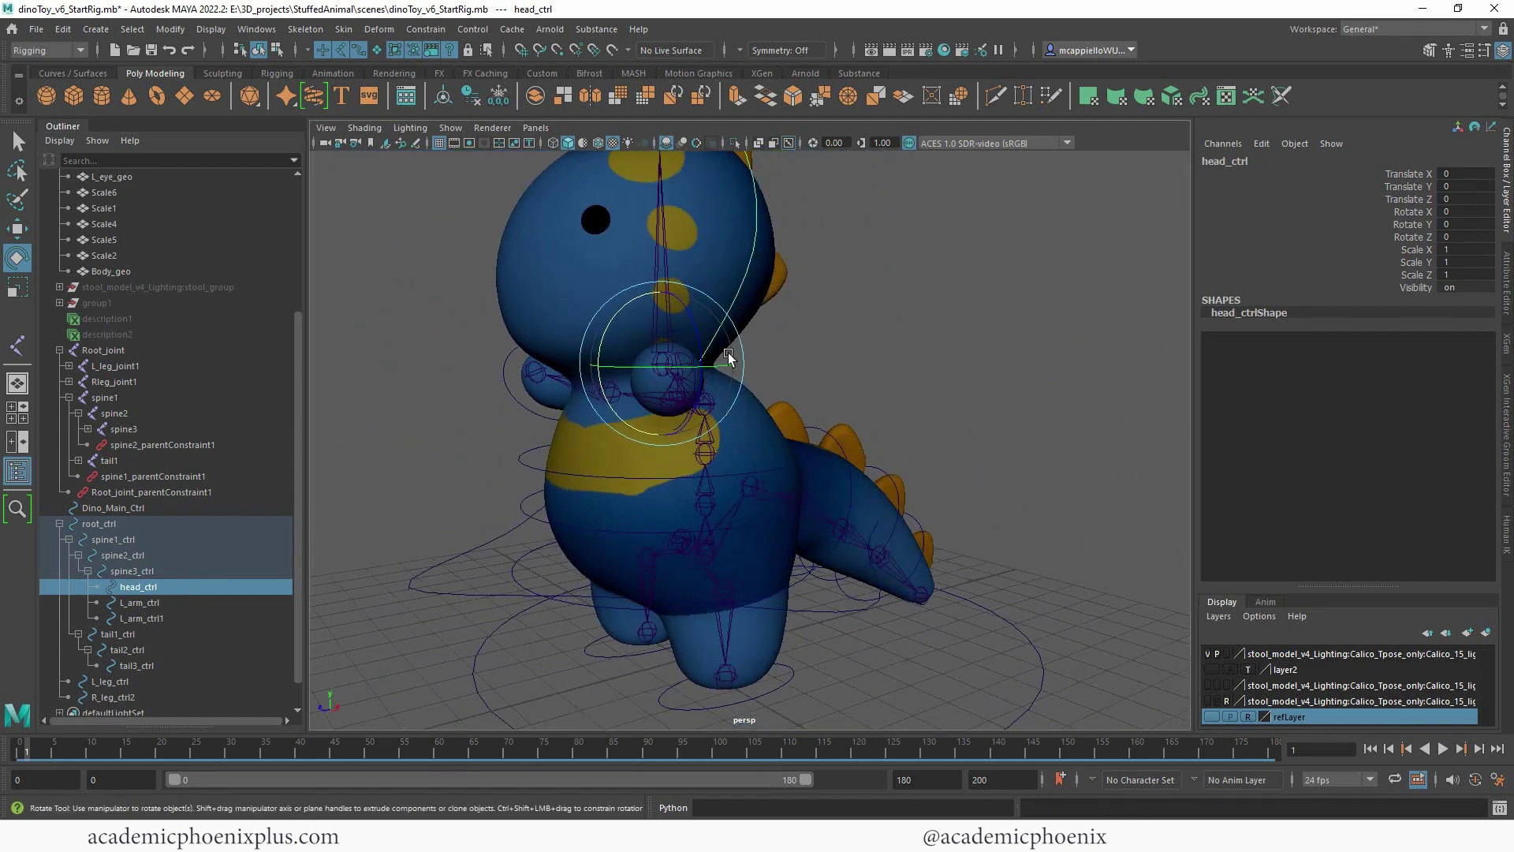
{"action": "key", "text": "q"}
{"action": "left_click", "coordinate": [659, 362], "text": "shift"}
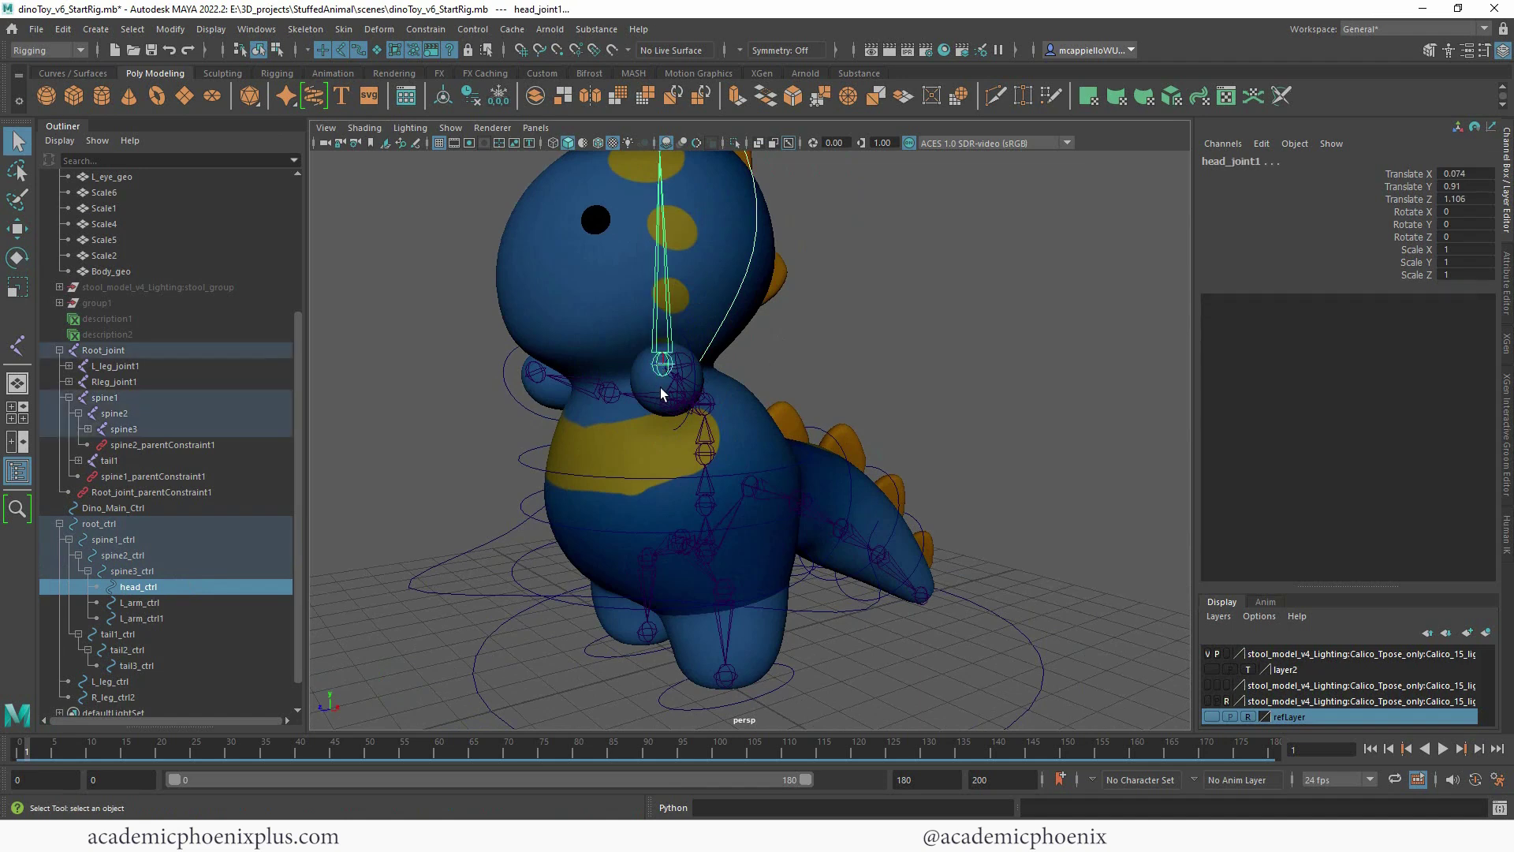
{"action": "key", "text": "g"}
Parent-constrain L_arm_joint1 to L_arm_ctrl and Rarm_joint1 to L_arm_ctrl1.
{"action": "left_click_drag", "start_coordinate": [750, 409], "coordinate": [877, 368], "text": "alt"}
{"action": "left_click", "coordinate": [872, 371]}
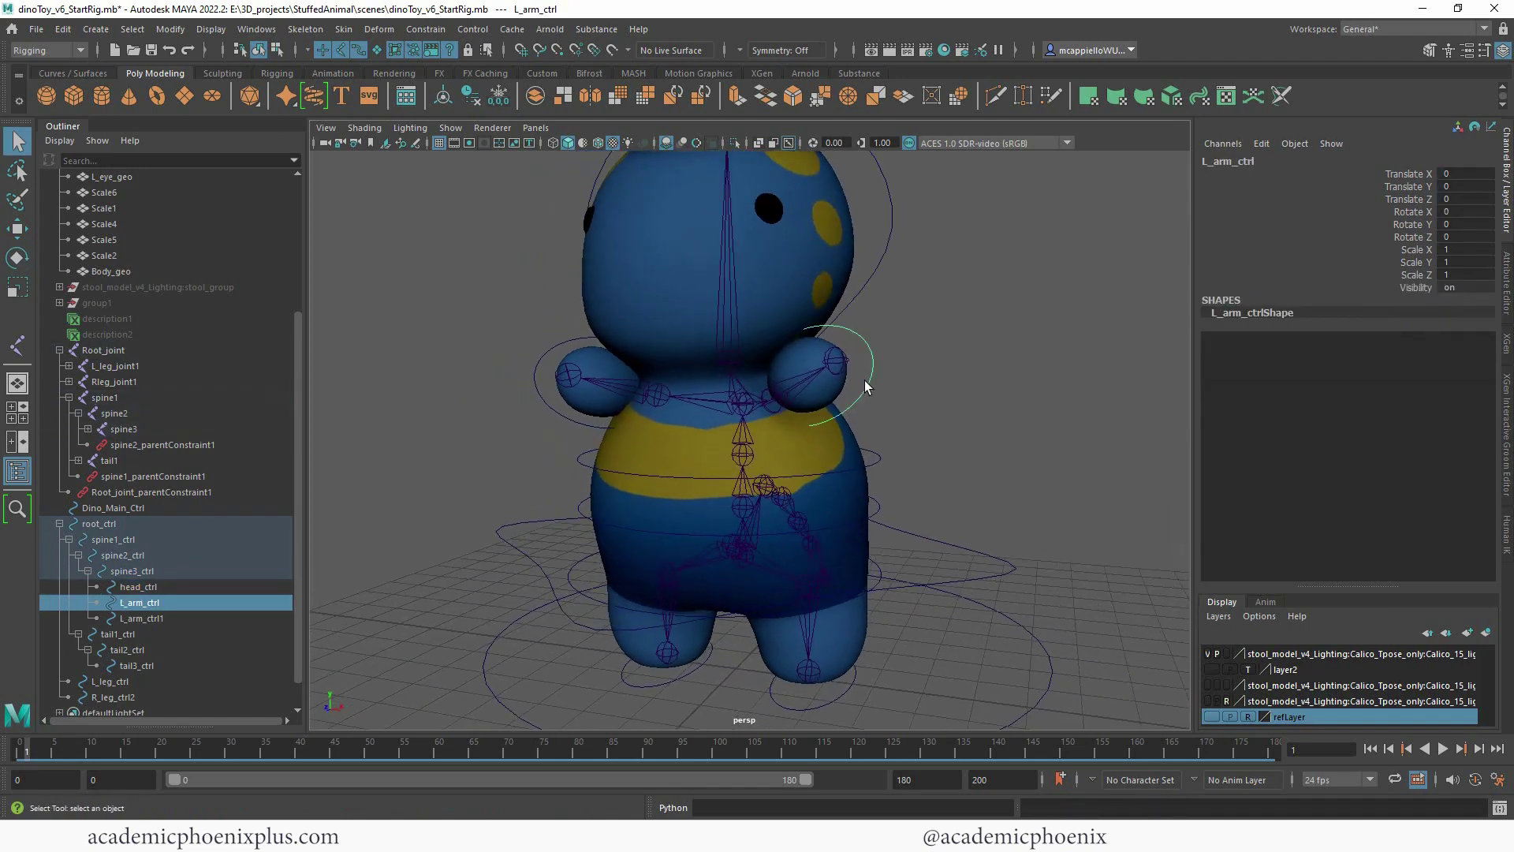
{"action": "left_click", "coordinate": [773, 400]}
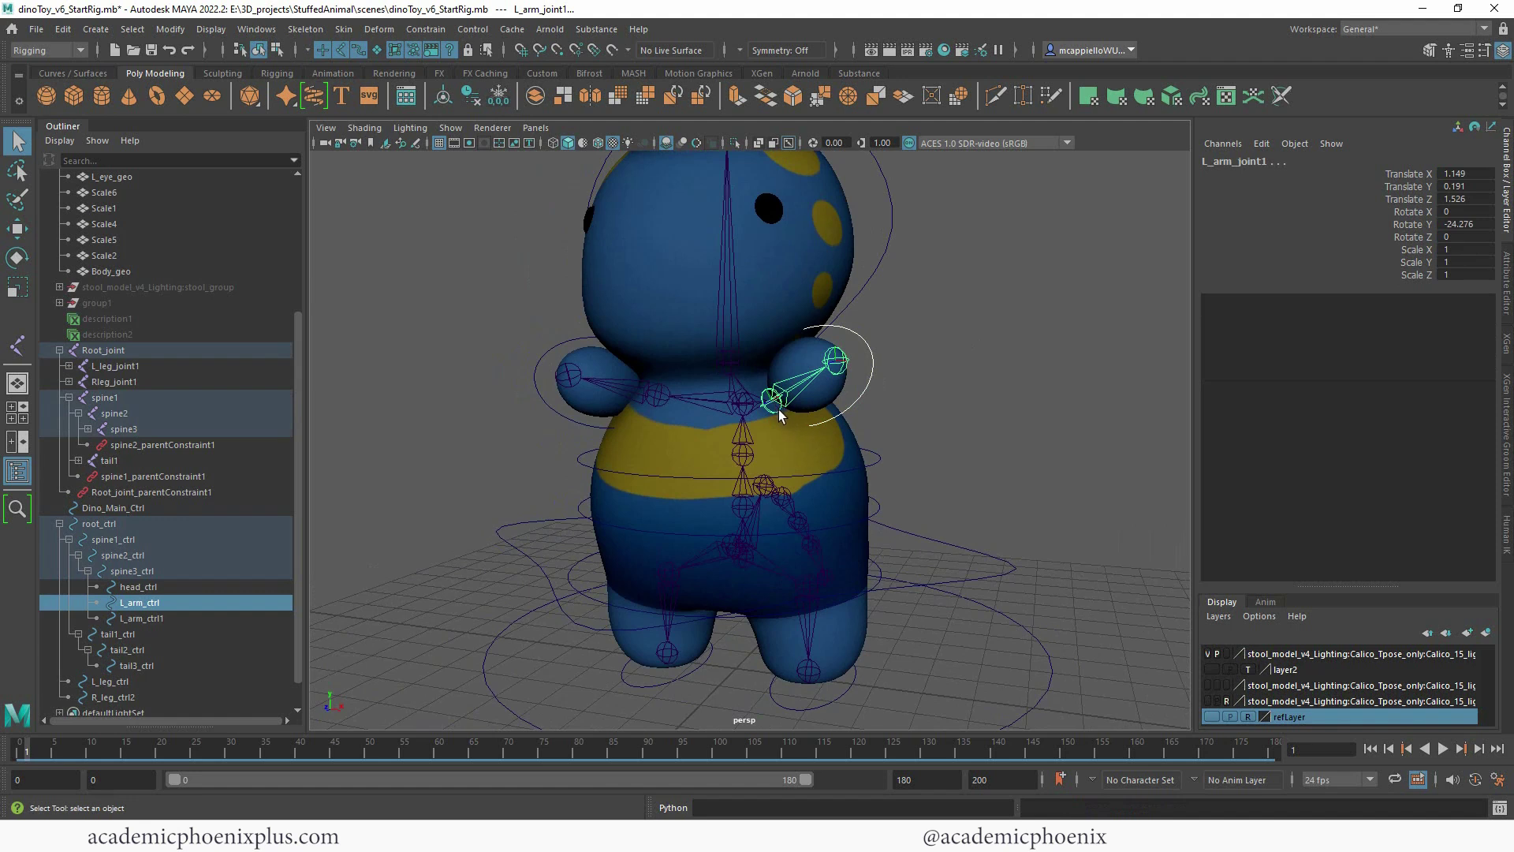
{"action": "key", "text": "g"}
{"action": "left_click", "coordinate": [574, 340]}
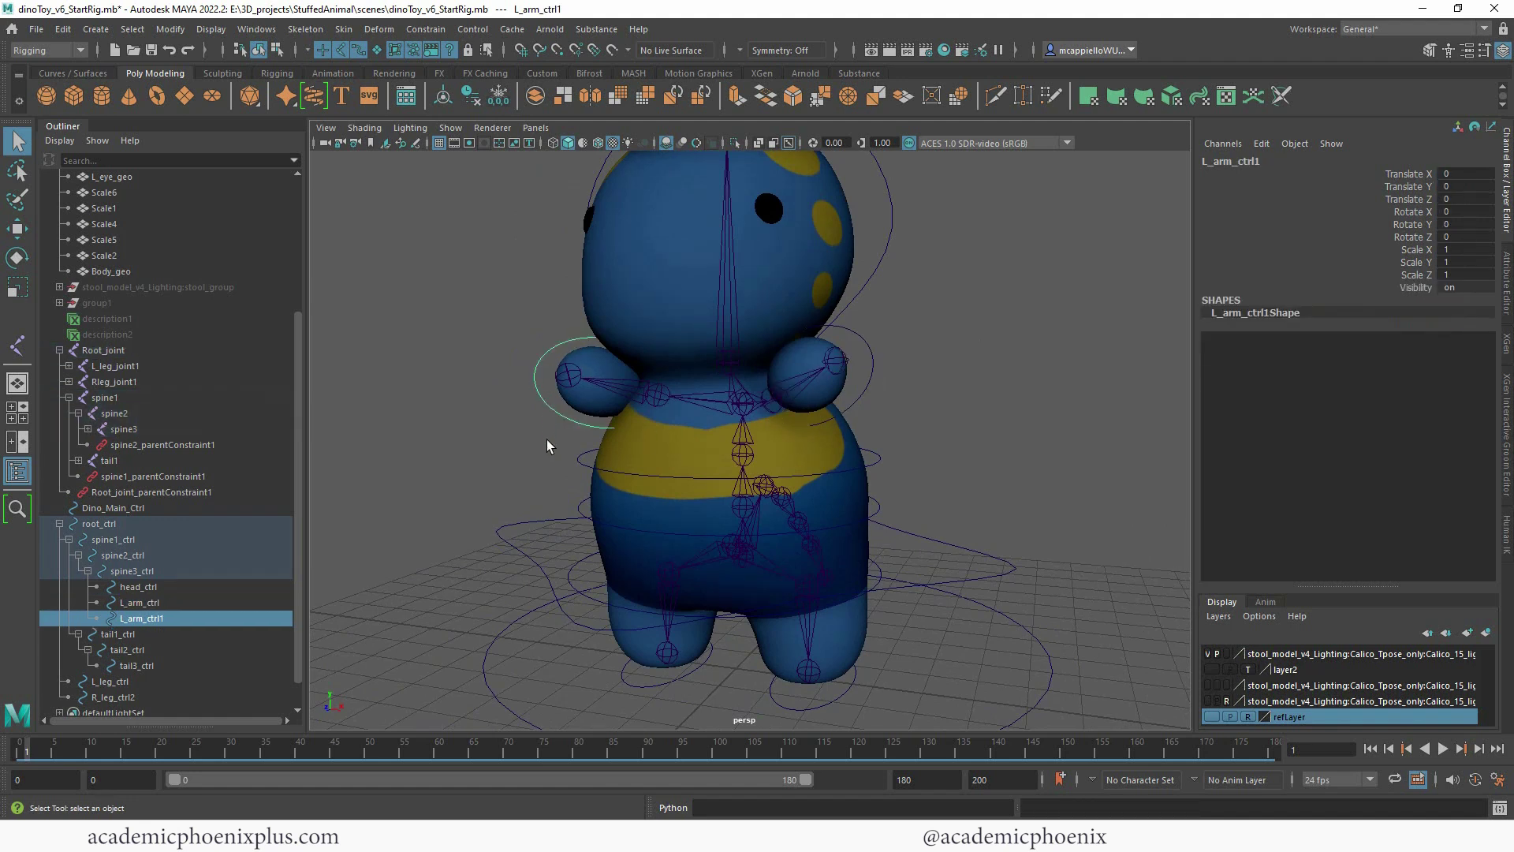
{"action": "left_click", "coordinate": [661, 396], "text": "shift"}
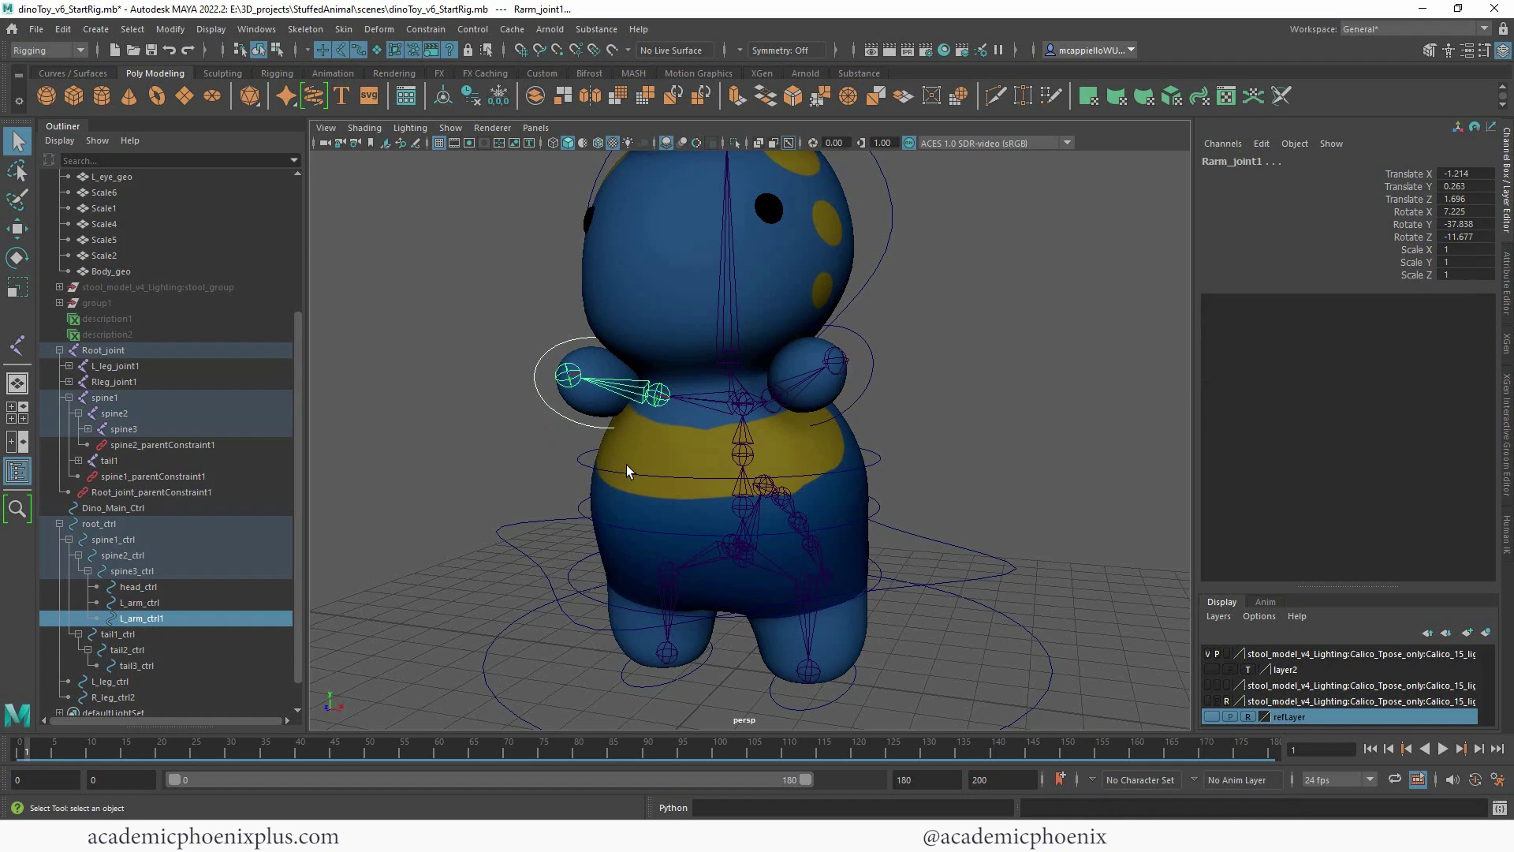
{"action": "key", "text": "g"}
{"action": "left_click", "coordinate": [995, 392]}
Parent-constrain the tail2 joint to tail1_ctrl at the base of the tail.
{"action": "left_click", "coordinate": [858, 400]}
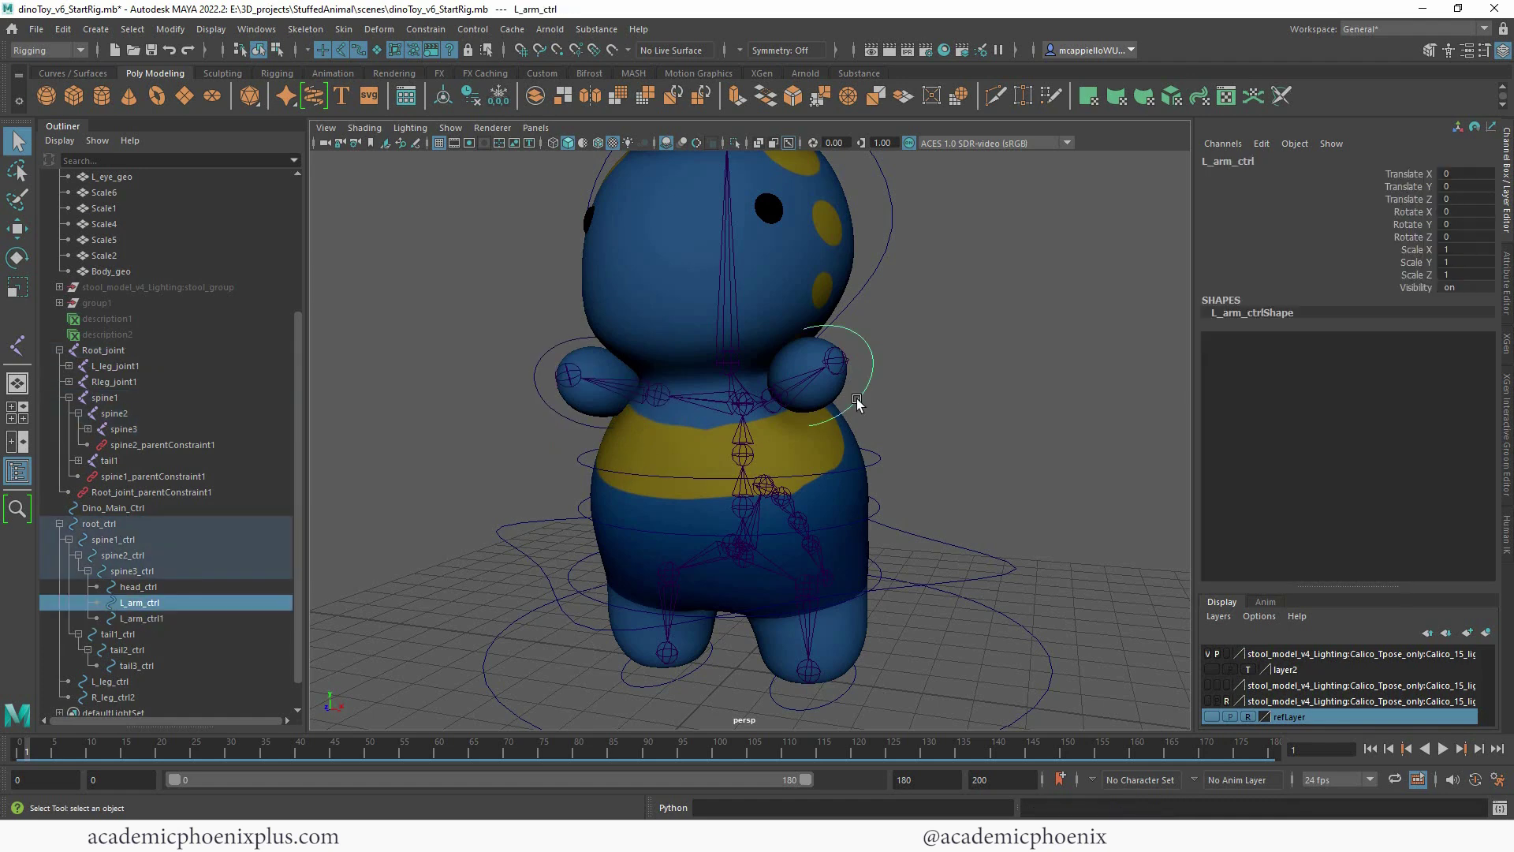
{"action": "key", "text": "e"}
{"action": "middle_click_drag", "start_coordinate": [865, 410], "coordinate": [883, 350], "text": "alt"}
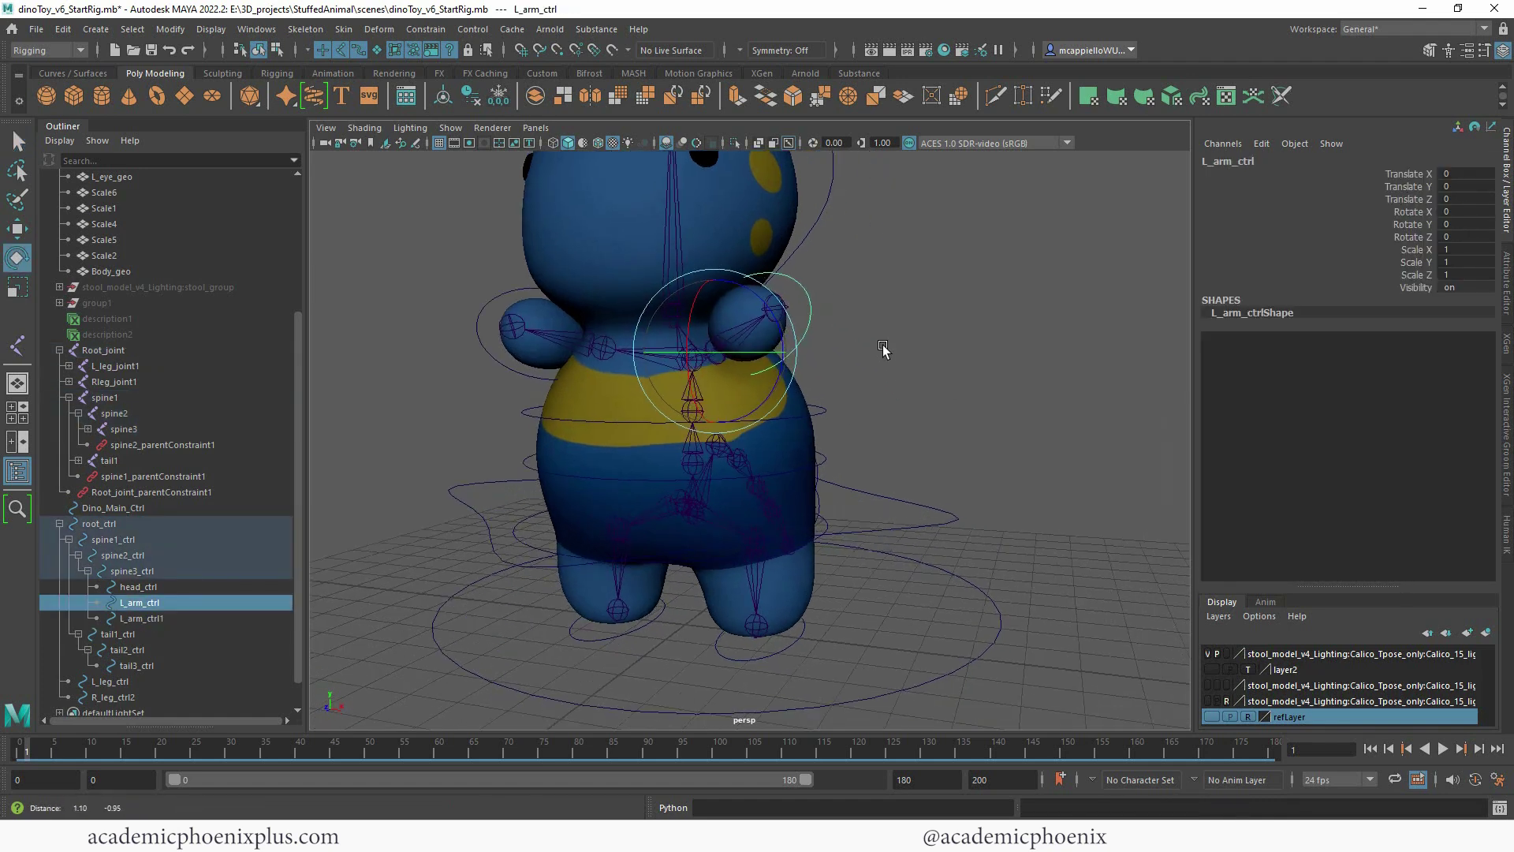
{"action": "left_click_drag", "start_coordinate": [883, 347], "coordinate": [749, 342], "text": "alt"}
{"action": "right_click_drag", "start_coordinate": [749, 342], "coordinate": [926, 332], "text": "alt"}
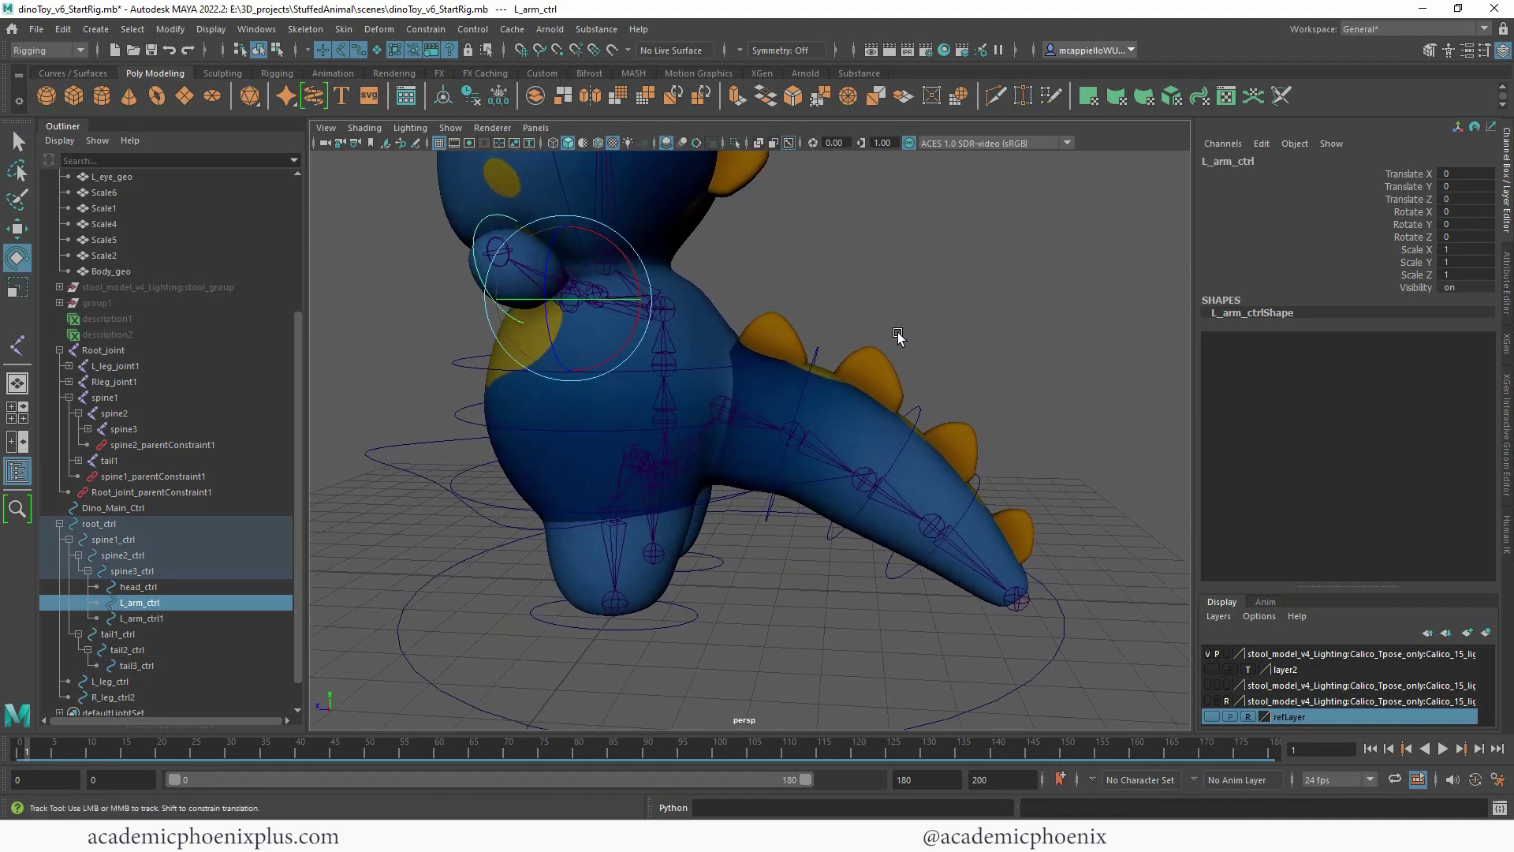
{"action": "left_click_drag", "start_coordinate": [926, 329], "coordinate": [759, 370], "text": "alt"}
{"action": "left_click", "coordinate": [755, 396]}
{"action": "key", "text": "q"}
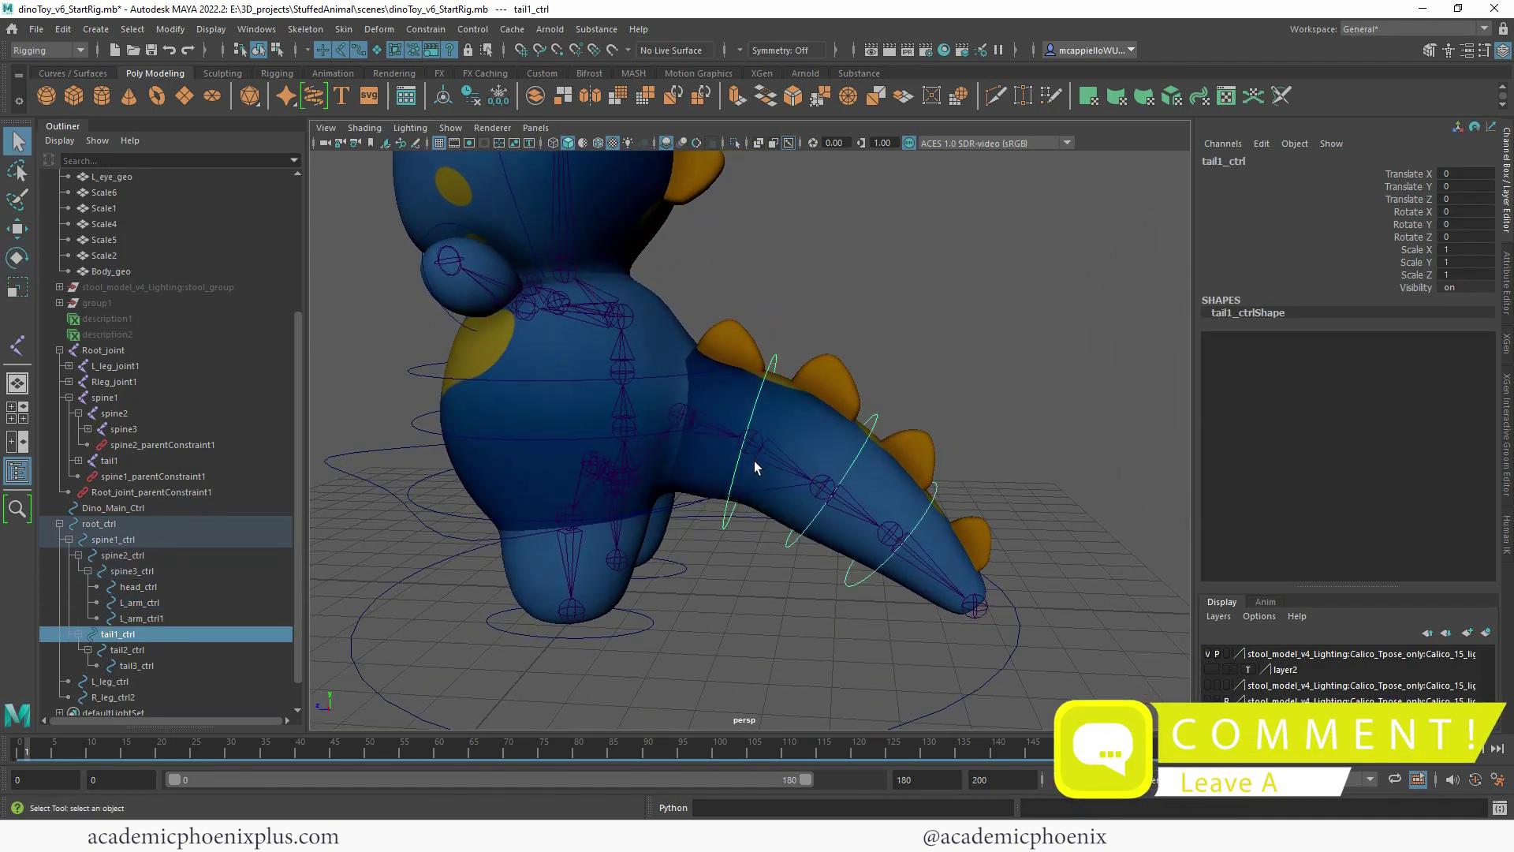
{"action": "left_click", "coordinate": [755, 443]}
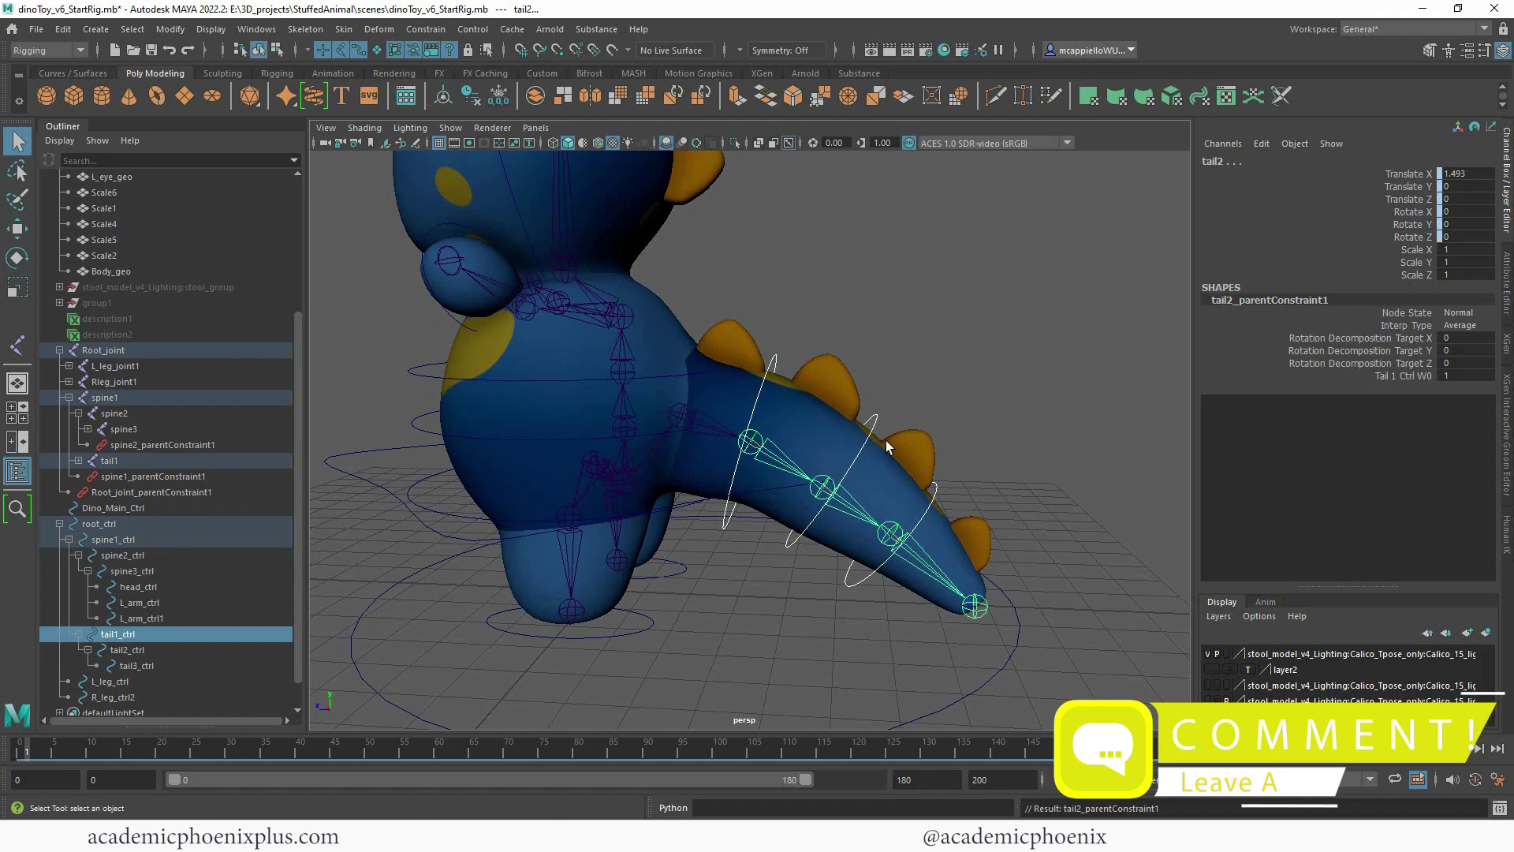
Parent-constrain the third tail joint to tail2_ctrl and the tail4 joint to tail3_ctrl.
{"action": "left_click", "coordinate": [880, 416]}
{"action": "left_click", "coordinate": [821, 490], "text": "shift"}
{"action": "left_click", "coordinate": [891, 403]}
{"action": "left_click", "coordinate": [863, 447]}
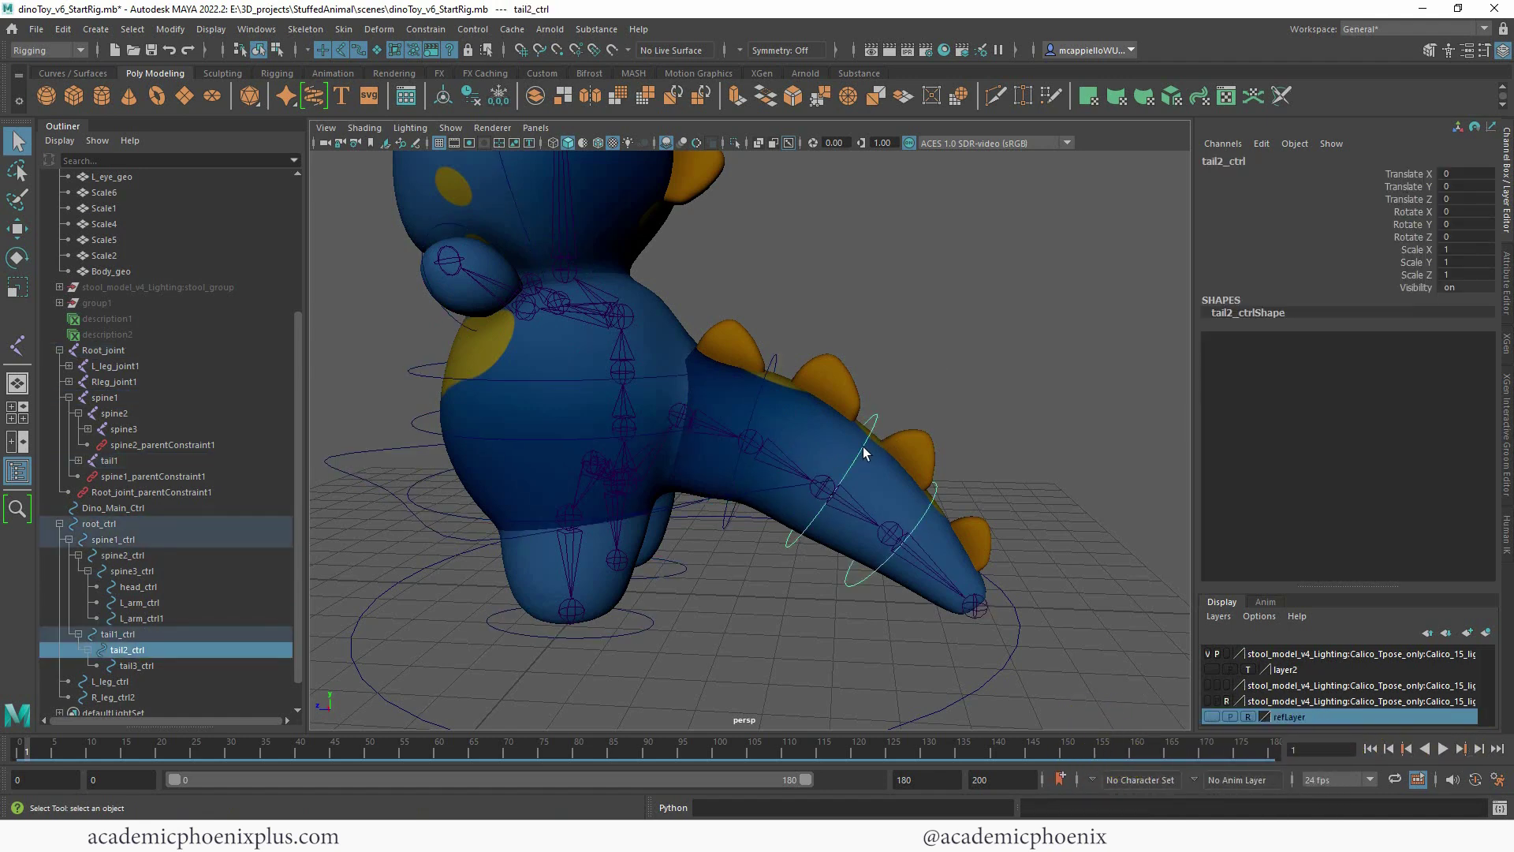
{"action": "left_click", "coordinate": [827, 475]}
{"action": "left_click", "coordinate": [883, 533]}
{"action": "left_click", "coordinate": [884, 534], "text": "shift"}
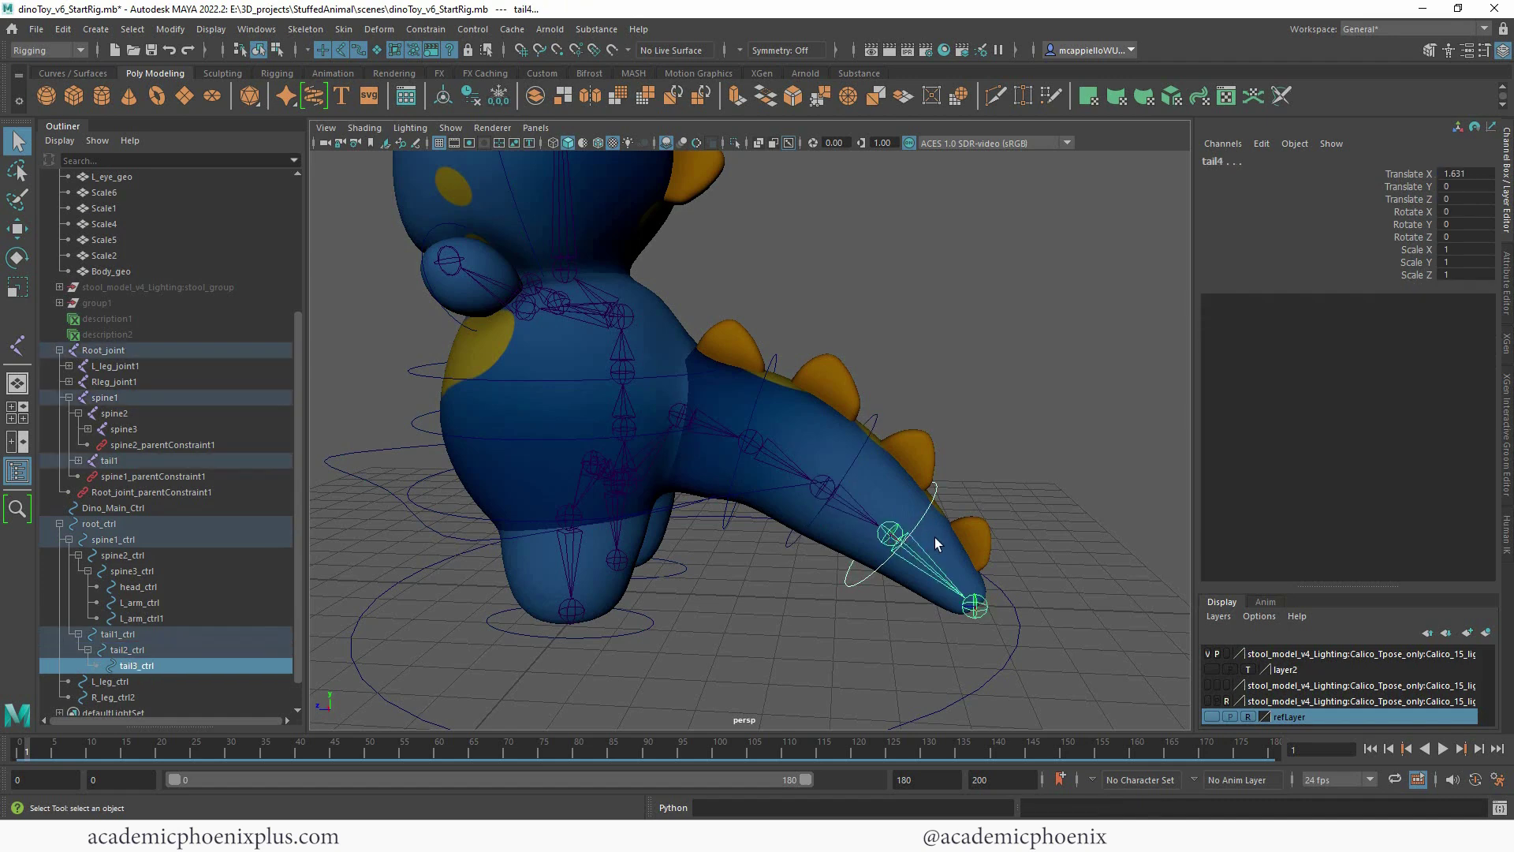
{"action": "key", "text": "g"}
Test the rig by rotating tail3_ctrl and trying controls around the body, undoing each change.
{"action": "right_click_drag", "start_coordinate": [1031, 442], "coordinate": [906, 387], "text": "alt"}
{"action": "left_click", "coordinate": [906, 387]}
{"action": "left_click", "coordinate": [876, 483]}
{"action": "left_click_drag", "start_coordinate": [859, 502], "coordinate": [906, 523], "text": "alt"}
{"action": "key", "text": "w"}
{"action": "key", "text": "e"}
{"action": "mouse_move", "coordinate": [833, 476]}
{"action": "left_mouse_down"}
{"action": "mouse_move", "coordinate": [809, 472]}
{"action": "mouse_move", "coordinate": [828, 500]}
{"action": "left_mouse_up"}
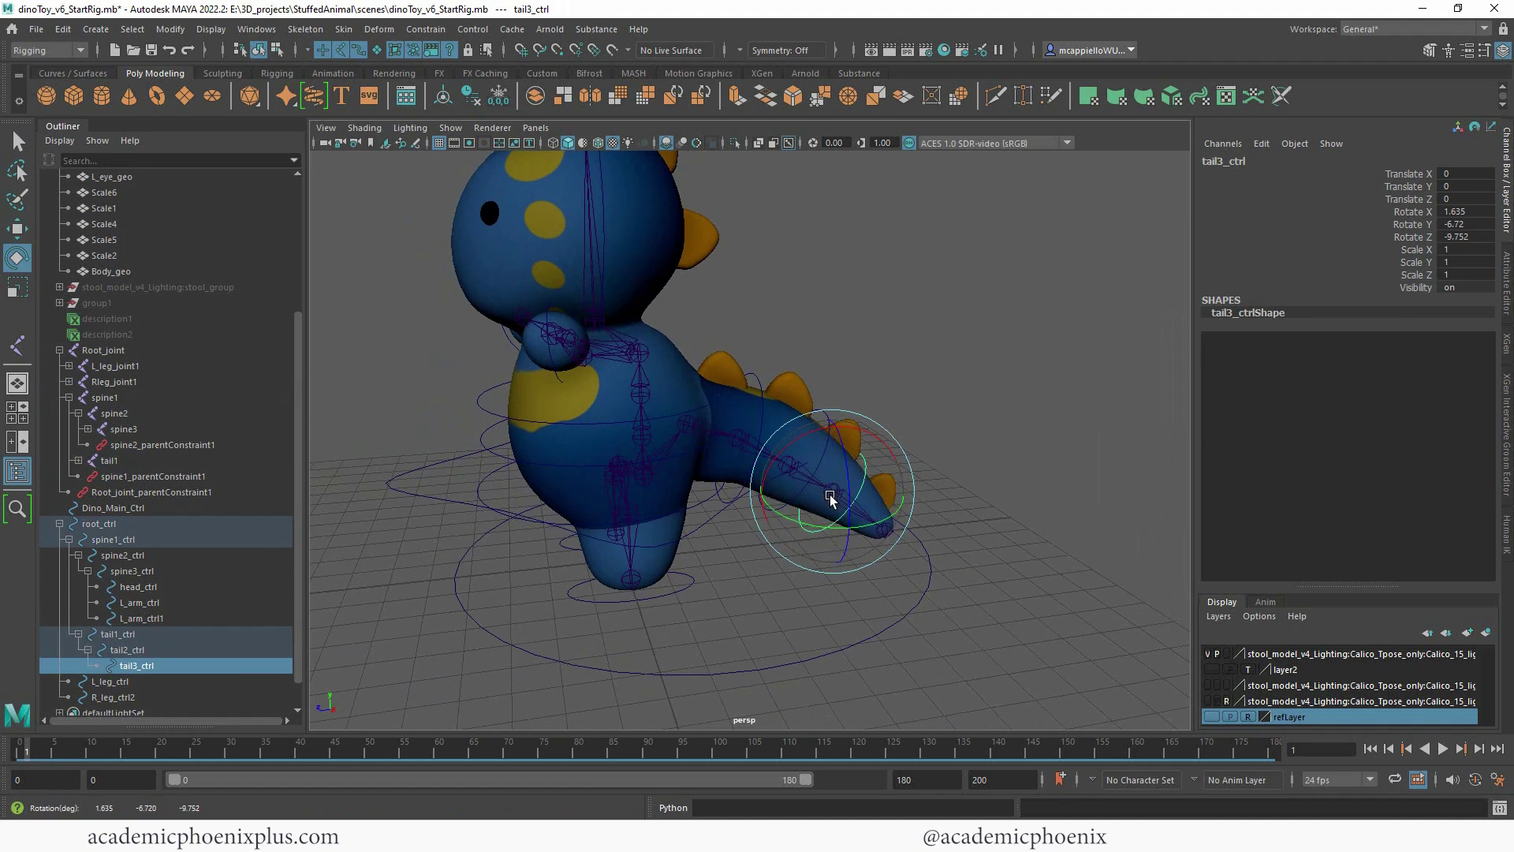
{"action": "left_click", "coordinate": [980, 419]}
{"action": "mouse_move", "coordinate": [625, 460]}
{"action": "left_mouse_down", "text": "alt"}
{"action": "mouse_move", "coordinate": [722, 427]}
{"action": "mouse_move", "coordinate": [566, 483]}
{"action": "mouse_move", "coordinate": [664, 460]}
{"action": "mouse_move", "coordinate": [676, 490]}
{"action": "mouse_move", "coordinate": [642, 451]}
{"action": "left_mouse_up", "text": "alt"}
{"action": "left_click", "coordinate": [517, 494]}
{"action": "key", "text": "w"}
{"action": "key", "text": "ctrl+z"}
{"action": "left_click", "coordinate": [592, 503]}
{"action": "key", "text": "ctrl+z"}
{"action": "left_click", "coordinate": [603, 447]}
{"action": "key", "text": "ctrl+z"}
Test-rotate further controls from other viewing angles, undo the rotations and clear the selection.
{"action": "left_click_drag", "start_coordinate": [900, 424], "coordinate": [730, 396], "text": "alt"}
{"action": "left_click", "coordinate": [764, 414]}
{"action": "key", "text": "e"}
{"action": "left_click", "coordinate": [930, 382]}
{"action": "left_click_drag", "start_coordinate": [930, 382], "coordinate": [898, 384], "text": "alt"}
{"action": "right_click_drag", "start_coordinate": [898, 382], "coordinate": [845, 362], "text": "alt"}
{"action": "middle_click_drag", "start_coordinate": [845, 362], "coordinate": [863, 355], "text": "alt"}
{"action": "left_click_drag", "start_coordinate": [797, 328], "coordinate": [907, 324], "text": "alt"}
{"action": "left_click", "coordinate": [749, 248]}
{"action": "left_click_drag", "start_coordinate": [666, 253], "coordinate": [733, 361]}
{"action": "key", "text": "ctrl+z"}
{"action": "left_click", "coordinate": [745, 310]}
{"action": "left_click", "coordinate": [713, 328]}
{"action": "key", "text": "ctrl+z"}
{"action": "key", "text": "ctrl+z"}
{"action": "left_click", "coordinate": [927, 348]}
Save the scene with the constrained rig.
{"action": "left_click_drag", "start_coordinate": [975, 357], "coordinate": [933, 345], "text": "alt"}
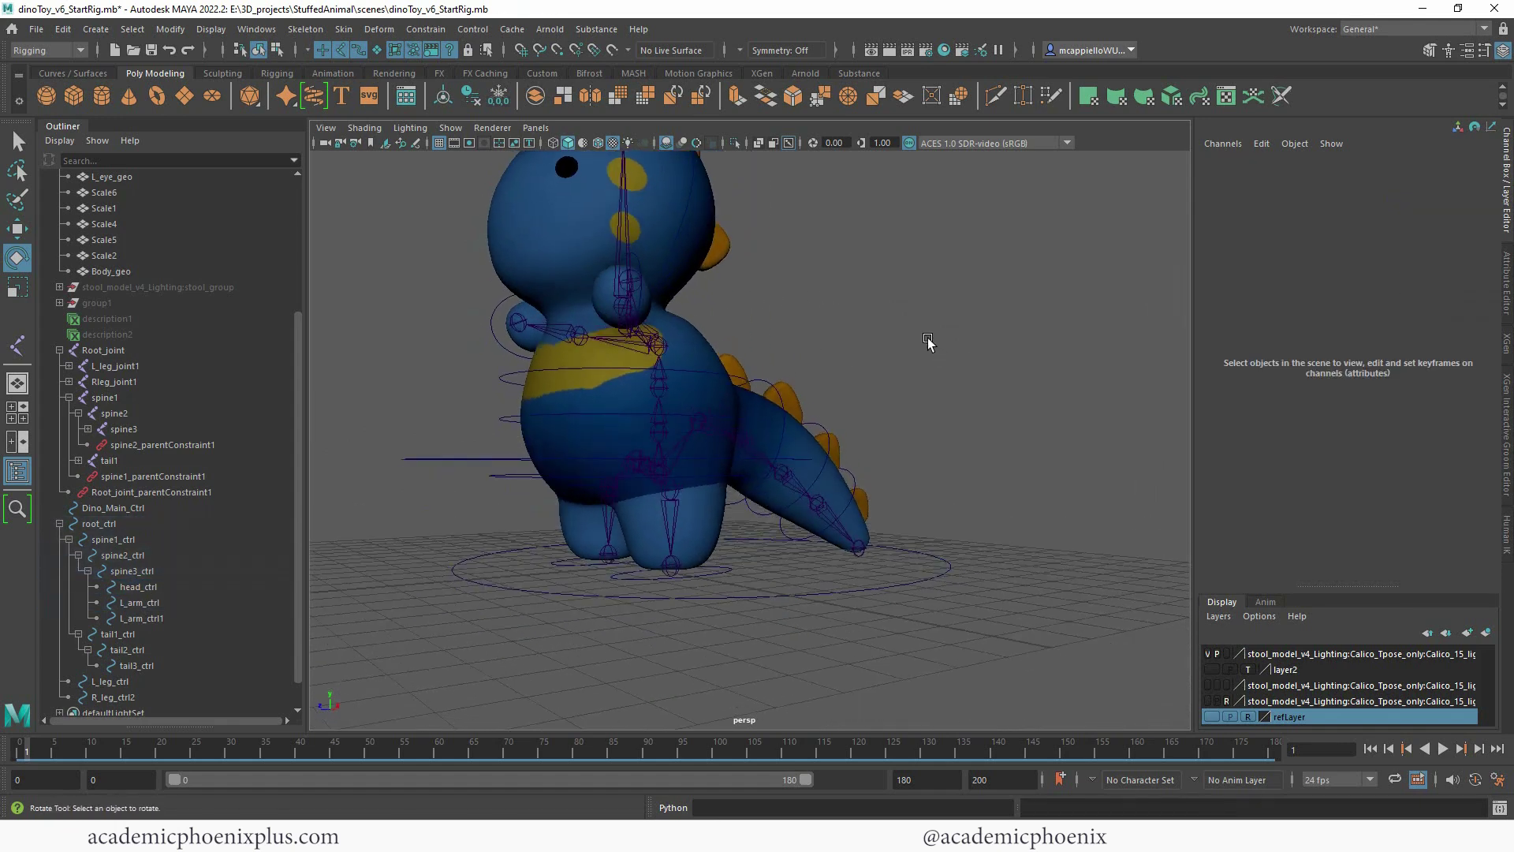
{"action": "right_click_drag", "start_coordinate": [933, 345], "coordinate": [810, 403], "text": "alt"}
{"action": "key", "text": "q"}
{"action": "key", "text": "ctrl+s"}
{"action": "key", "text": "e"}
Create an IK handle with the Single-Chain Solver from the left leg's upper joint to its foot joint.
{"action": "left_click_drag", "start_coordinate": [772, 436], "coordinate": [792, 465], "text": "alt"}
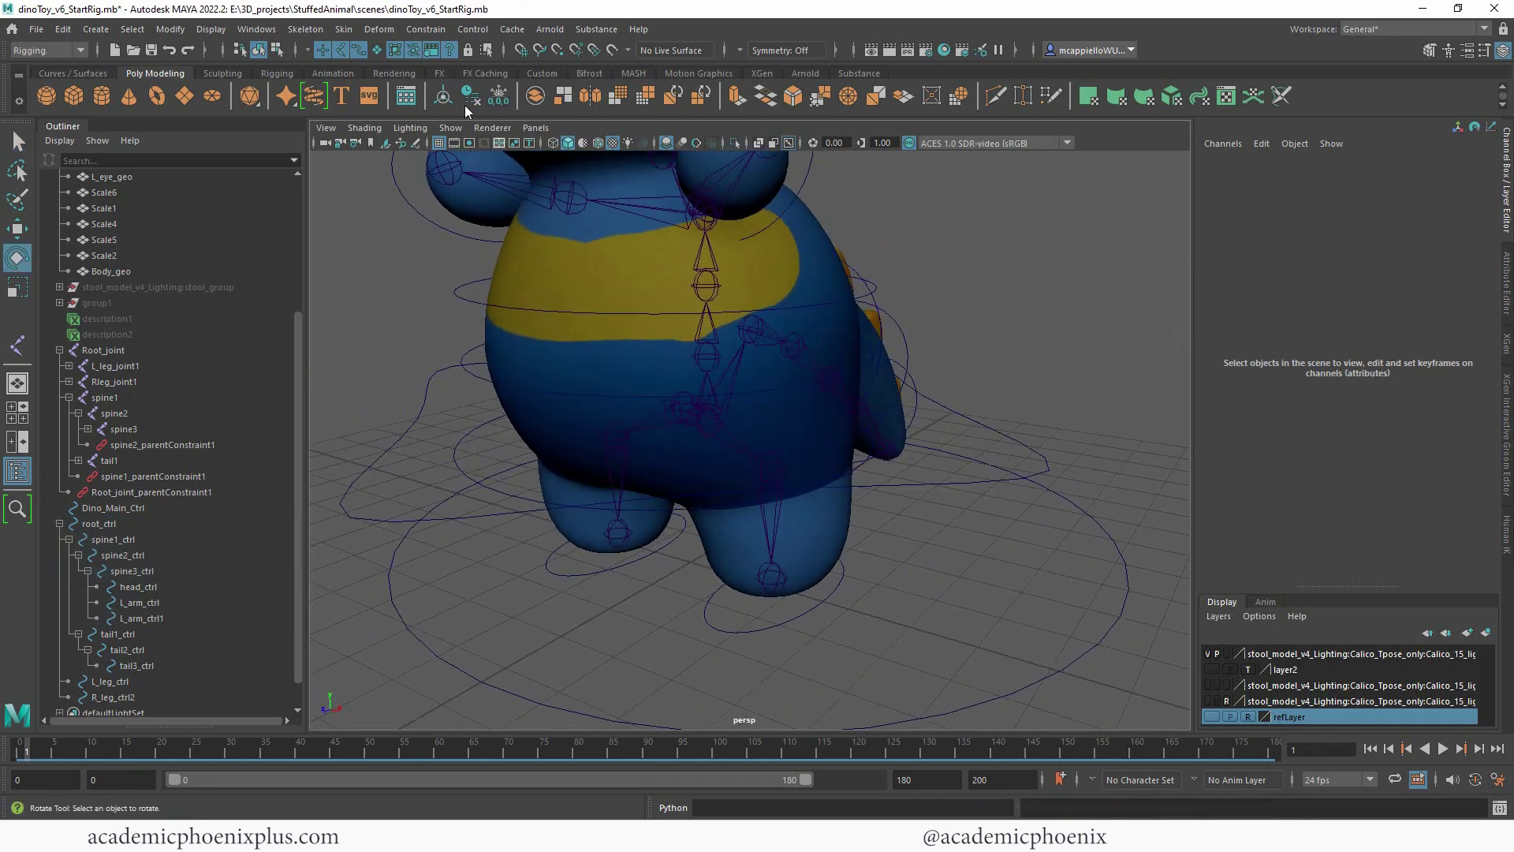
{"action": "left_click", "coordinate": [344, 29]}
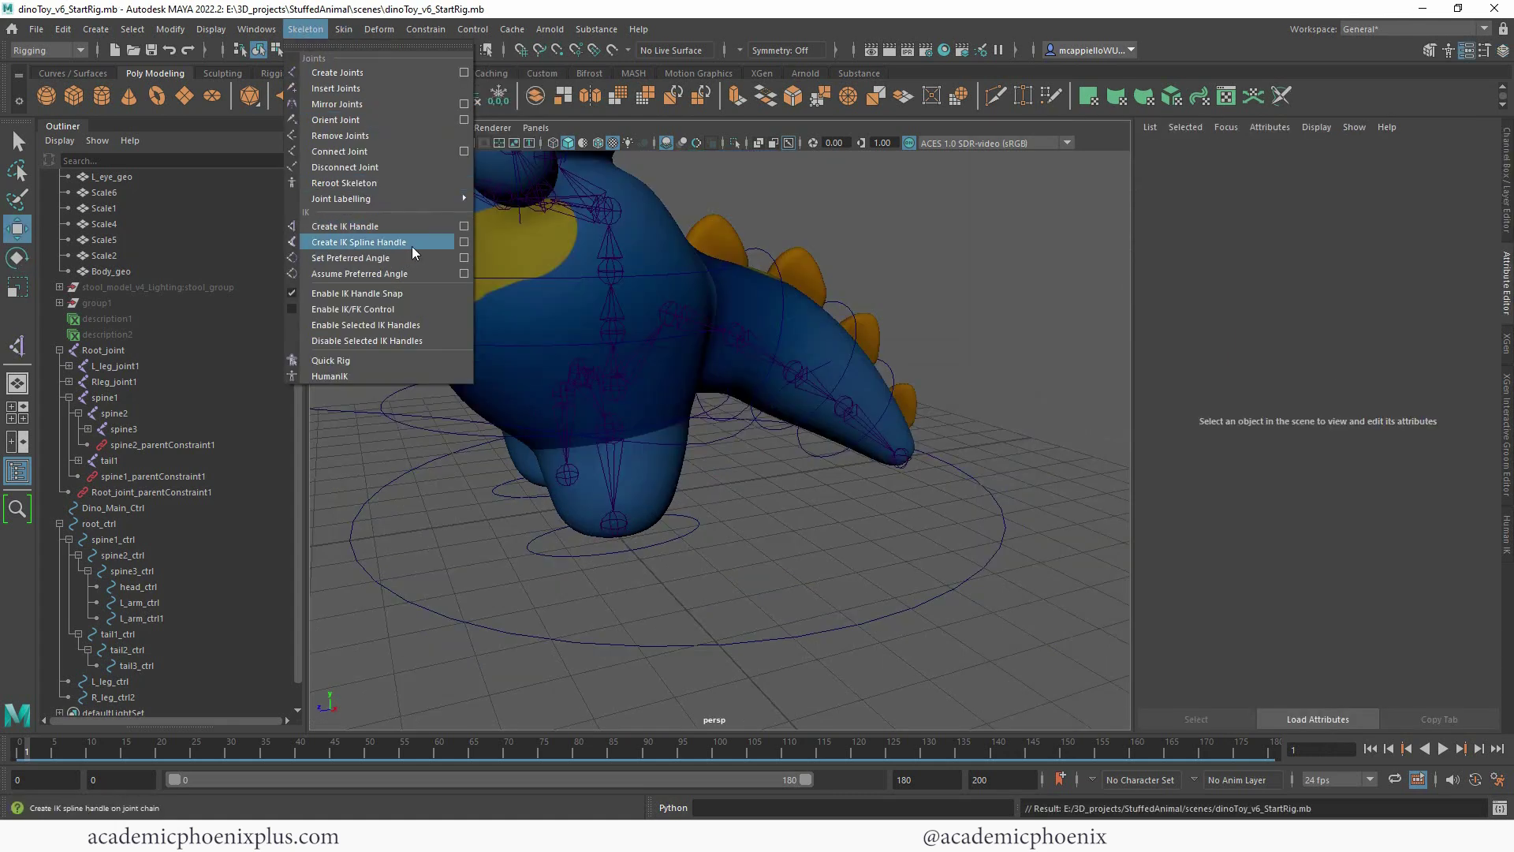
{"action": "left_click", "coordinate": [465, 225]}
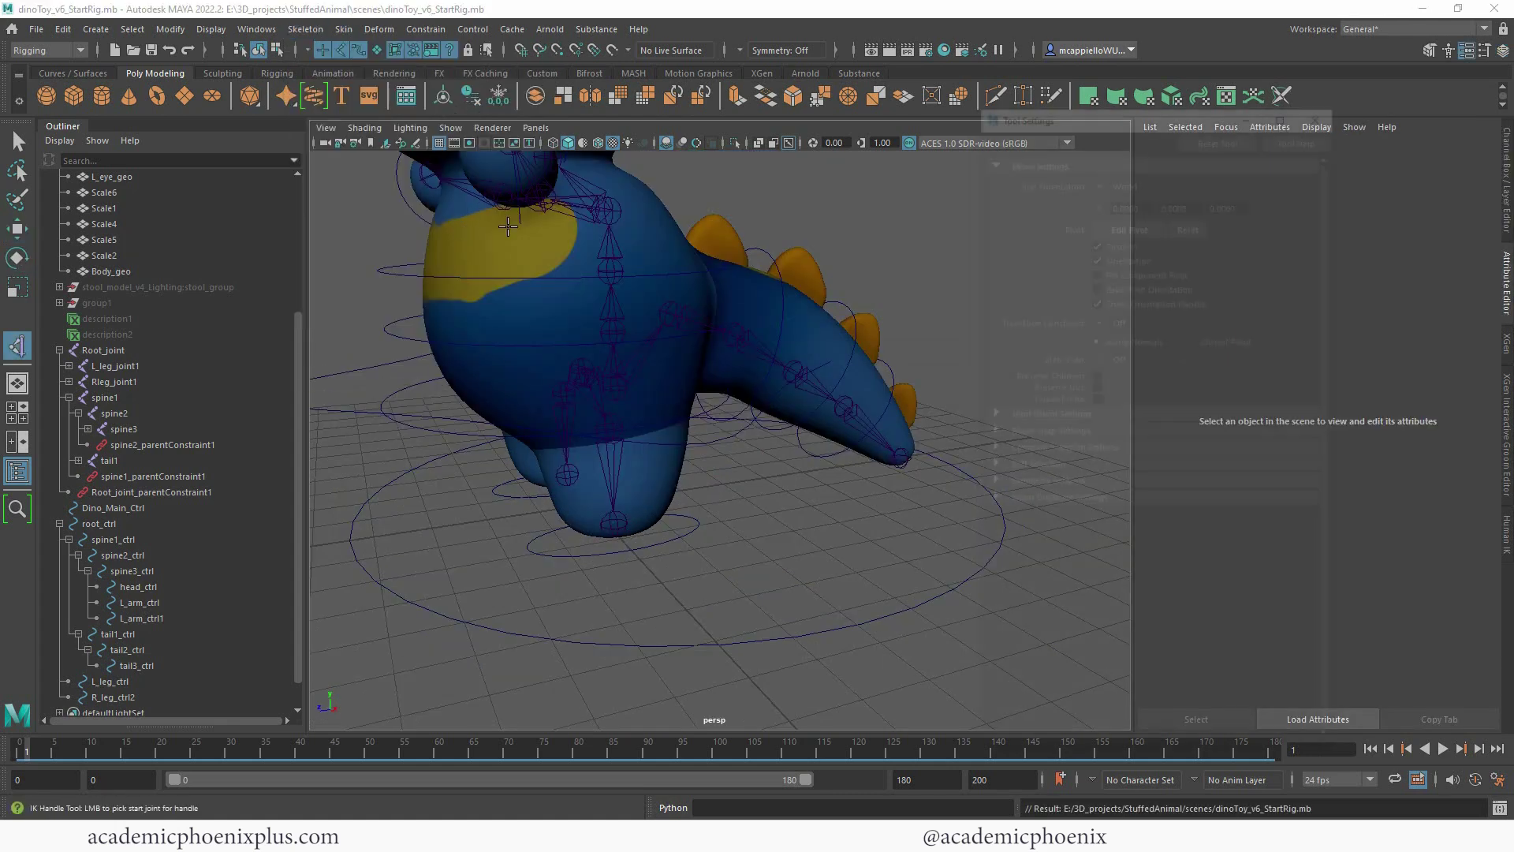
{"action": "left_click", "coordinate": [1172, 174]}
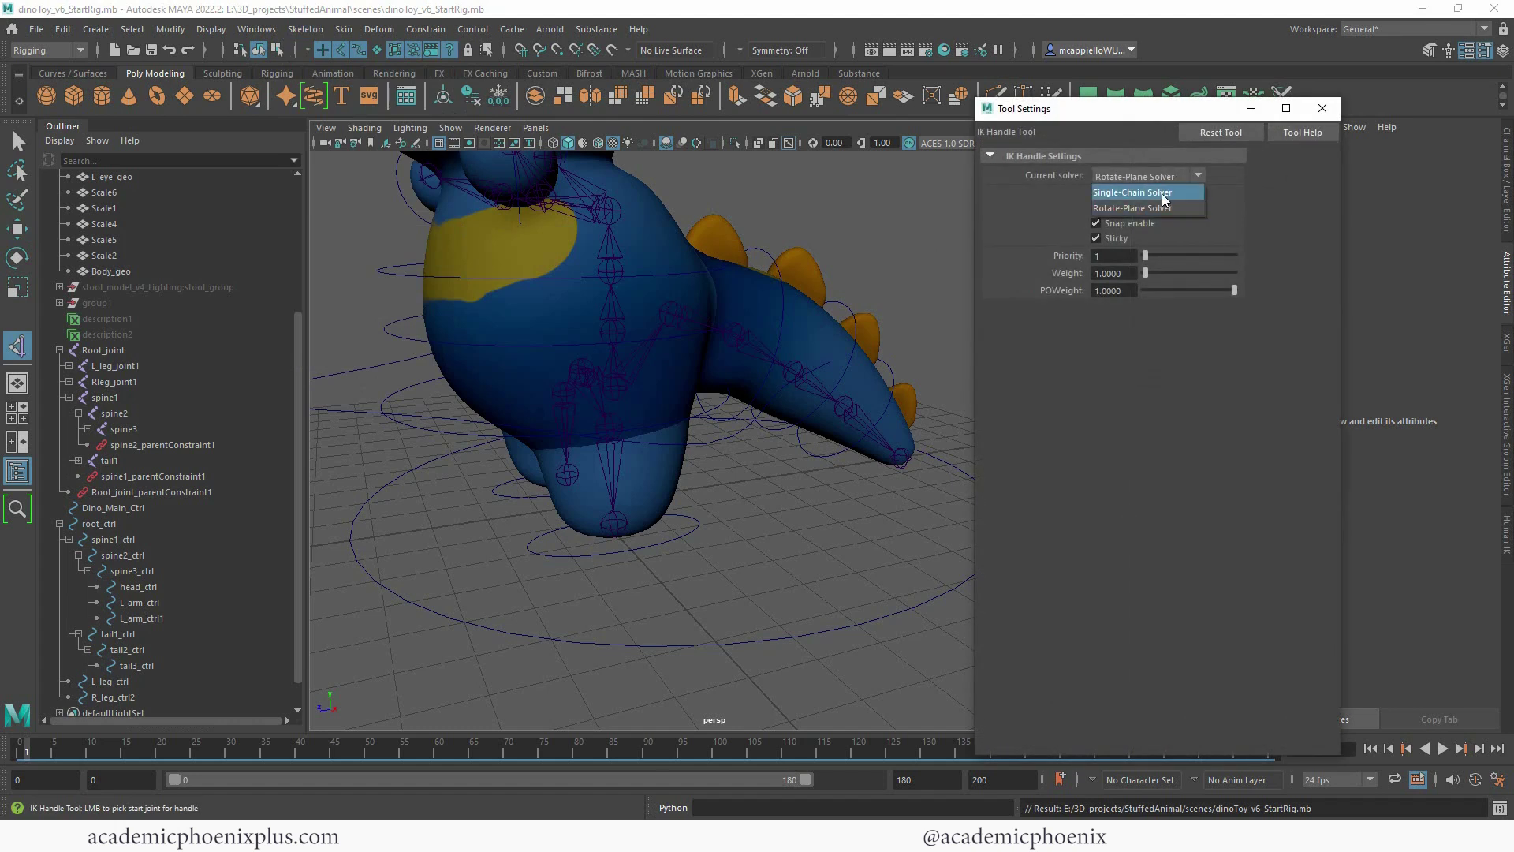
{"action": "left_click", "coordinate": [1162, 192]}
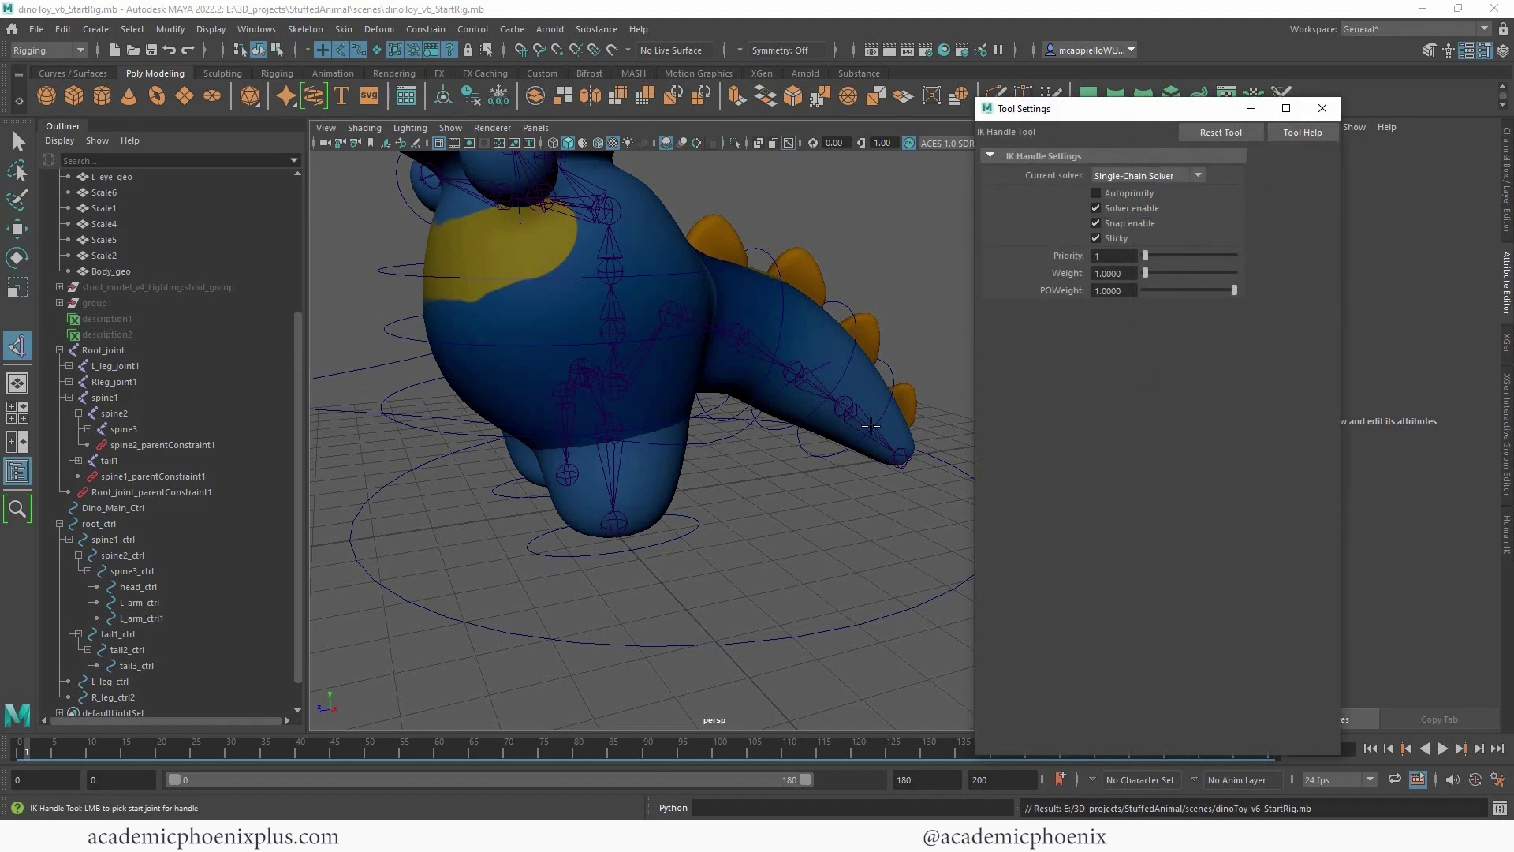
{"action": "left_click", "coordinate": [611, 423]}
{"action": "left_click", "coordinate": [613, 523]}
Test the leg's IK handle by moving the body with the waist control, and undo the move.
{"action": "key", "text": "w"}
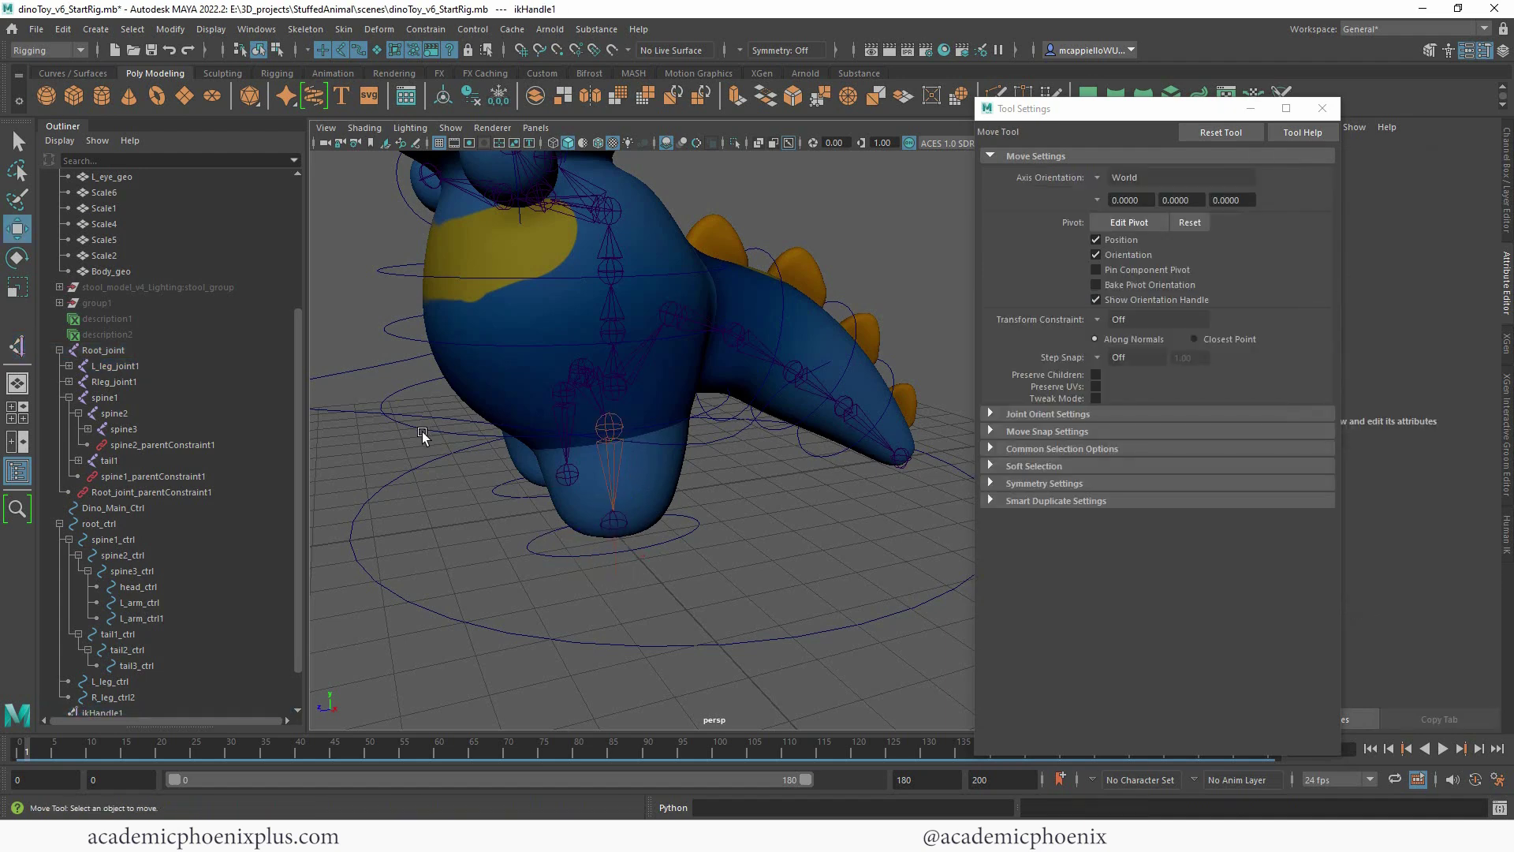
{"action": "left_click", "coordinate": [376, 410]}
{"action": "left_click_drag", "start_coordinate": [573, 388], "coordinate": [613, 427]}
{"action": "key", "text": "ctrl+z"}
Unparent the foot controls L_leg_ctrl and R_leg_ctrl2 from root_ctrl.
{"action": "left_click_drag", "start_coordinate": [714, 495], "coordinate": [740, 484], "text": "alt"}
{"action": "left_click", "coordinate": [700, 527]}
{"action": "left_click", "coordinate": [486, 509], "text": "shift"}
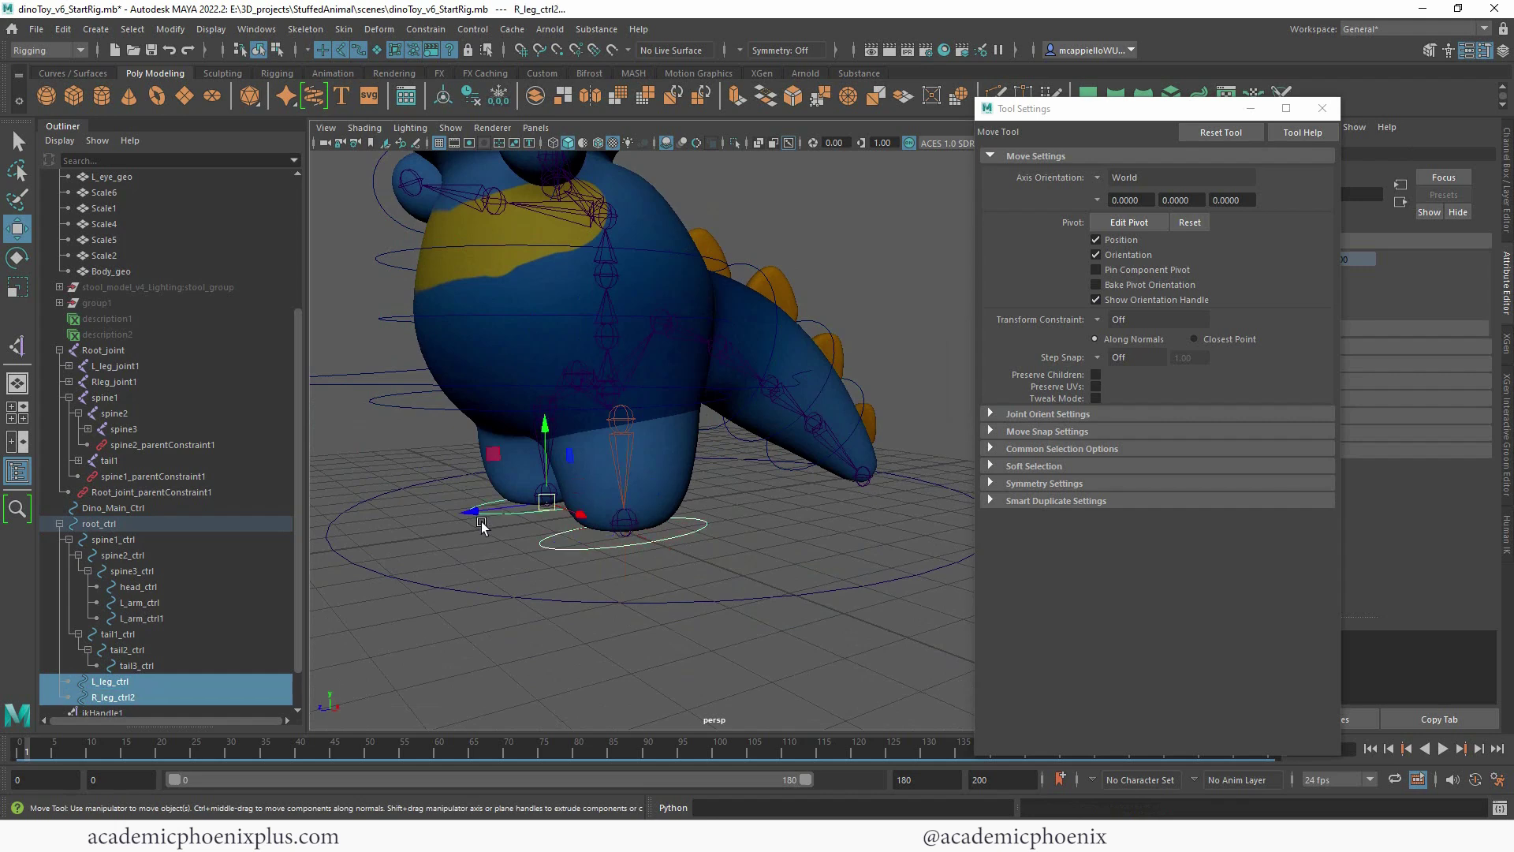
{"action": "key", "text": "shift+p"}
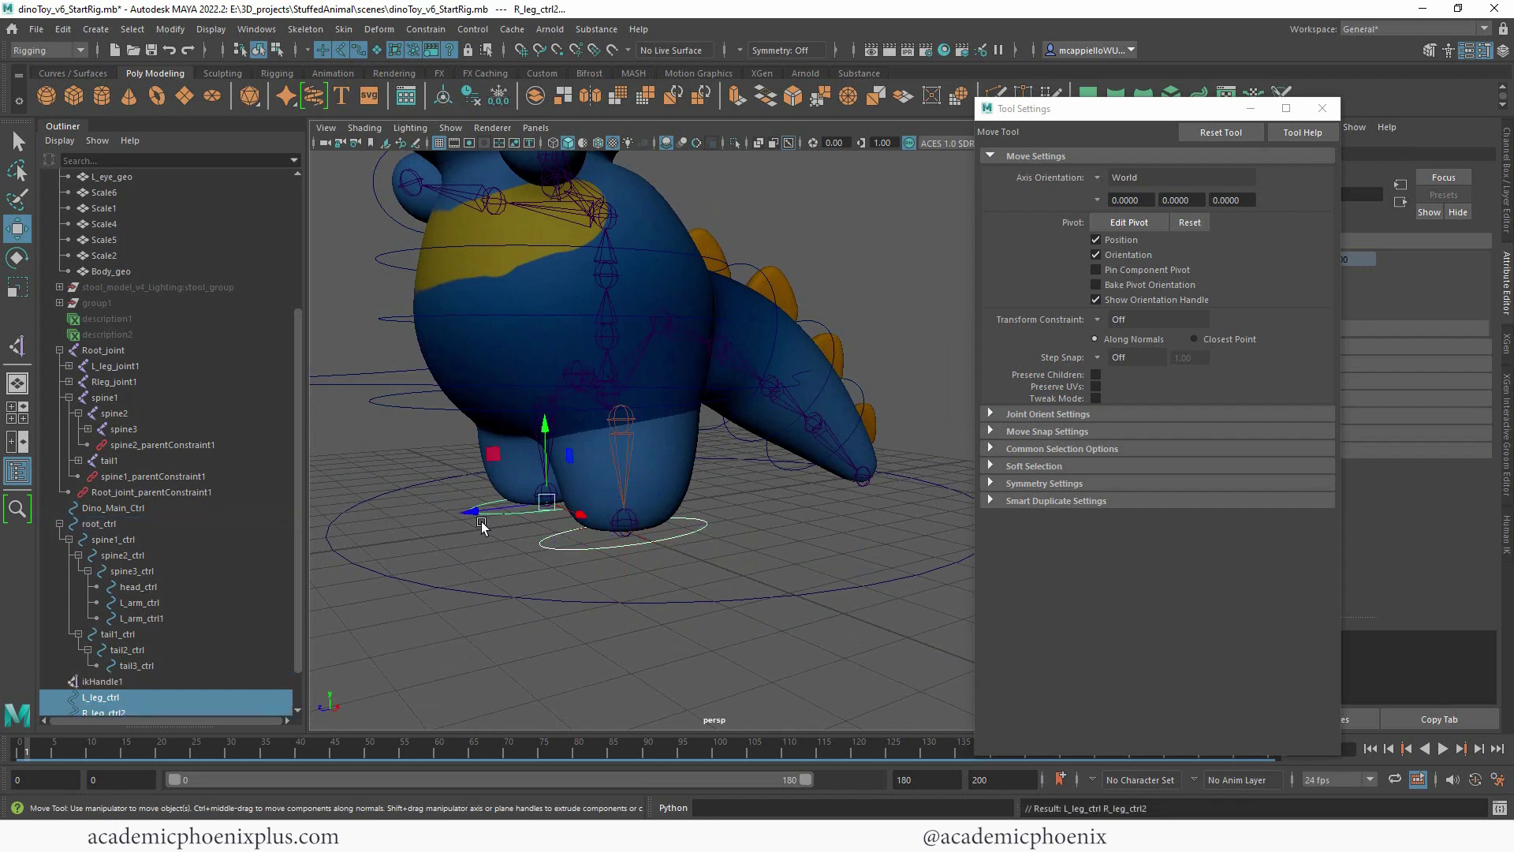
Test the unparented foot controls by moving the body with root_ctrl, and undo the move.
{"action": "left_click_drag", "start_coordinate": [539, 474], "coordinate": [411, 418], "text": "alt"}
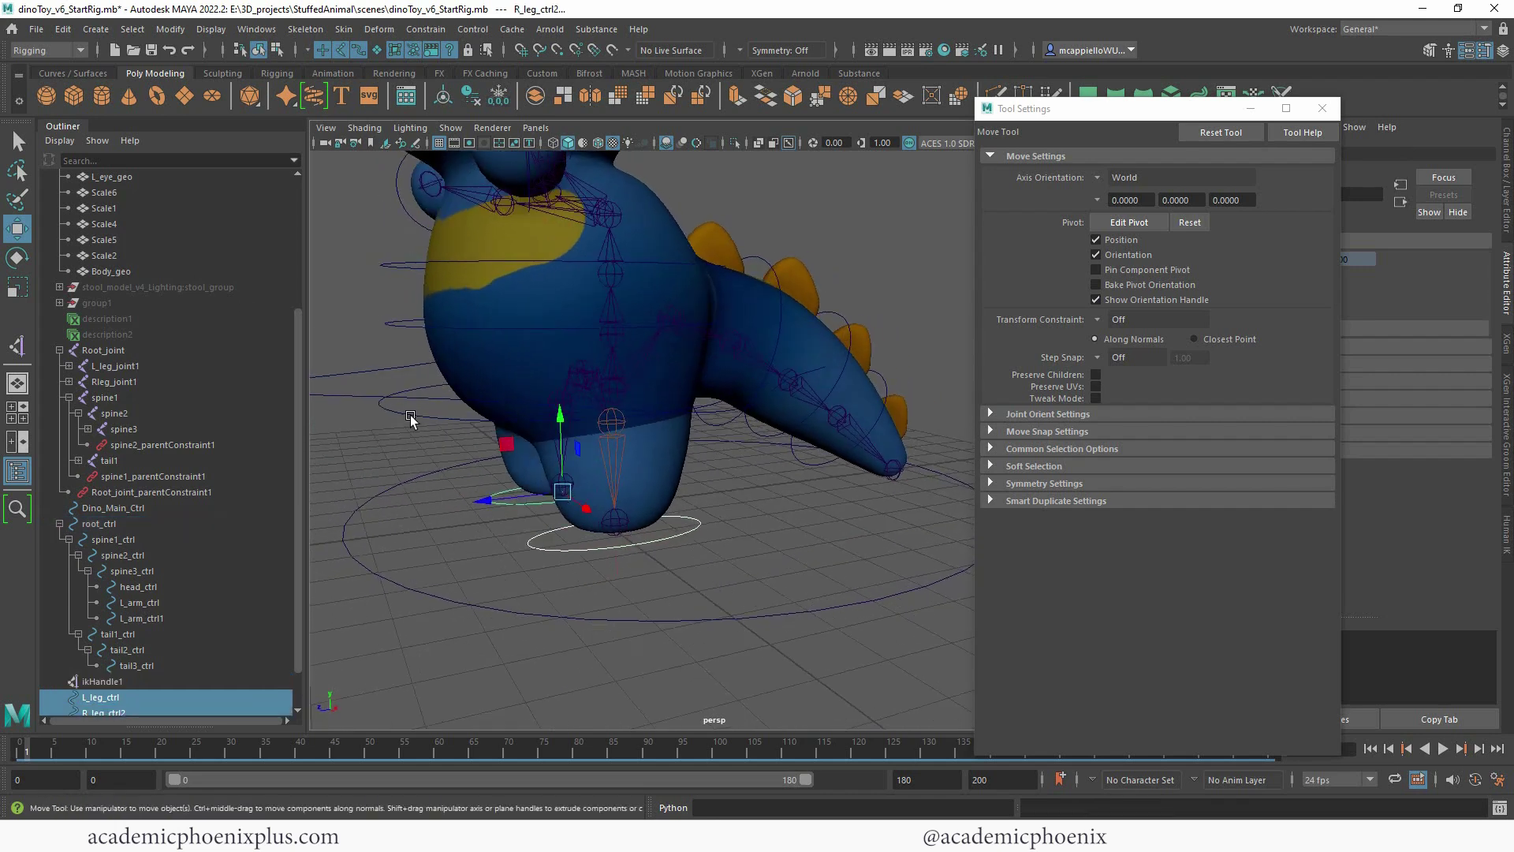
{"action": "left_click", "coordinate": [421, 403]}
{"action": "mouse_move", "coordinate": [578, 373]}
{"action": "left_mouse_down"}
{"action": "mouse_move", "coordinate": [568, 405]}
{"action": "mouse_move", "coordinate": [592, 361]}
{"action": "mouse_move", "coordinate": [497, 416]}
{"action": "mouse_move", "coordinate": [619, 395]}
{"action": "mouse_move", "coordinate": [568, 395]}
{"action": "mouse_move", "coordinate": [595, 395]}
{"action": "mouse_move", "coordinate": [583, 401]}
{"action": "left_mouse_up"}
{"action": "left_click", "coordinate": [542, 547]}
{"action": "key", "text": "ctrl+z"}
{"action": "key", "text": "ctrl+z"}
Parent-constrain the left leg's ikHandle1 to the foot control L_leg_ctrl.
{"action": "left_click_drag", "start_coordinate": [665, 546], "coordinate": [694, 526], "text": "alt"}
{"action": "left_click", "coordinate": [629, 565]}
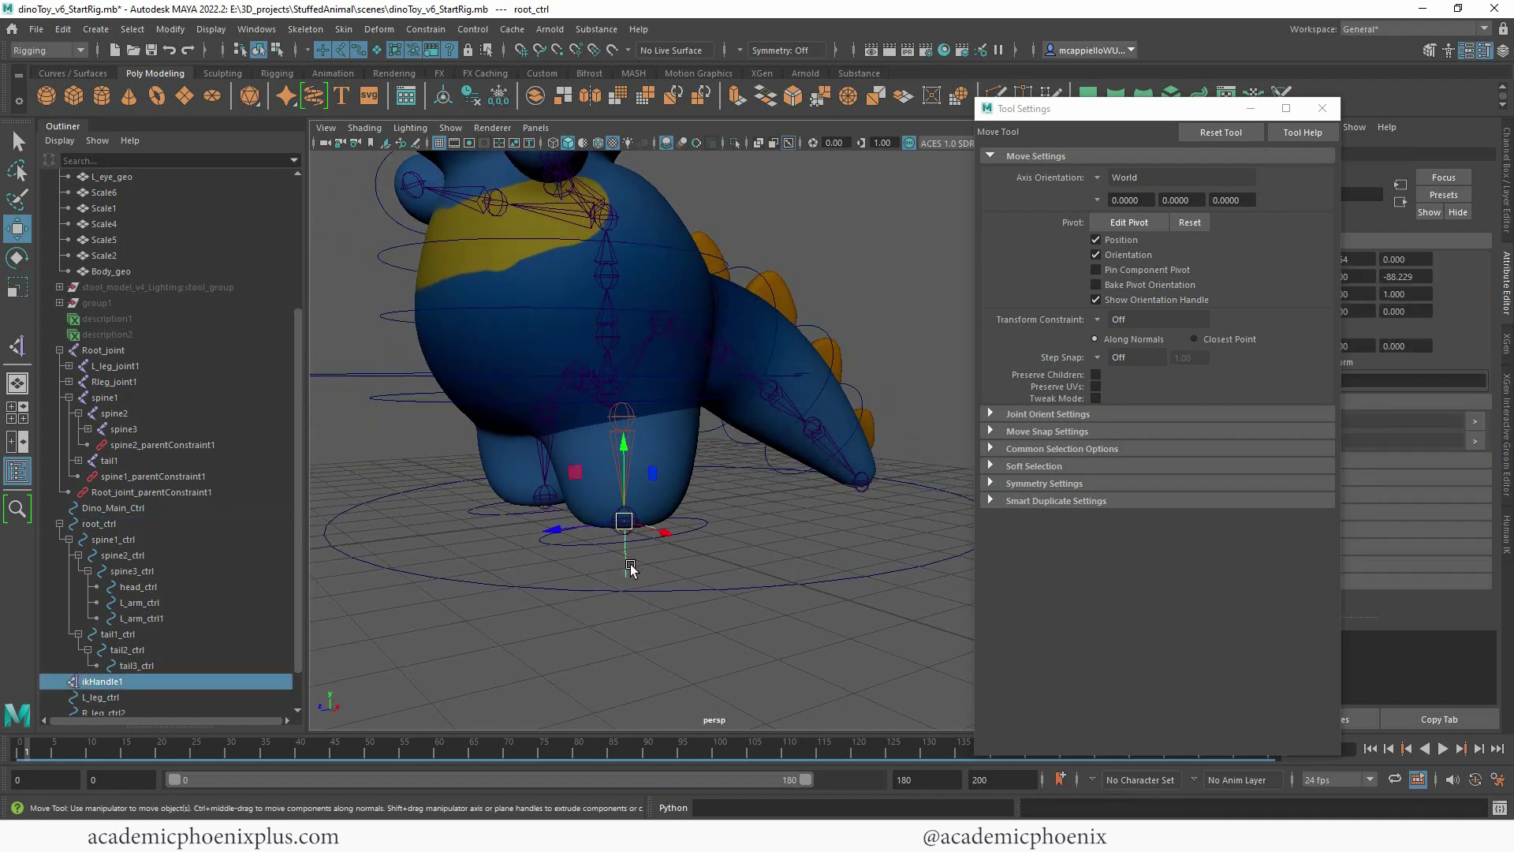
{"action": "left_click", "coordinate": [571, 545], "text": "shift"}
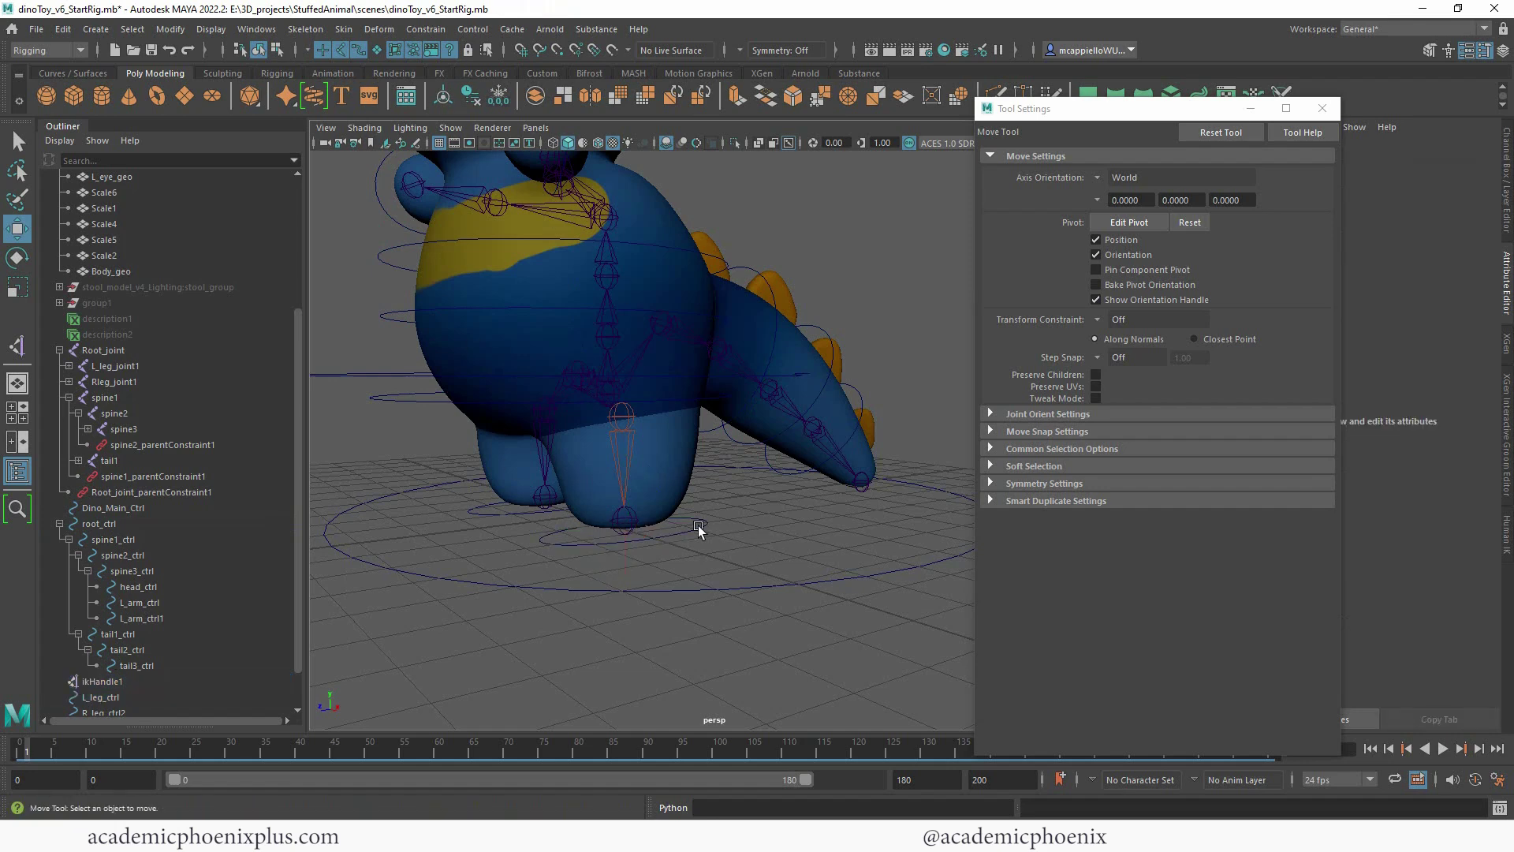
{"action": "left_click", "coordinate": [182, 698]}
{"action": "left_click", "coordinate": [141, 680], "text": "ctrl"}
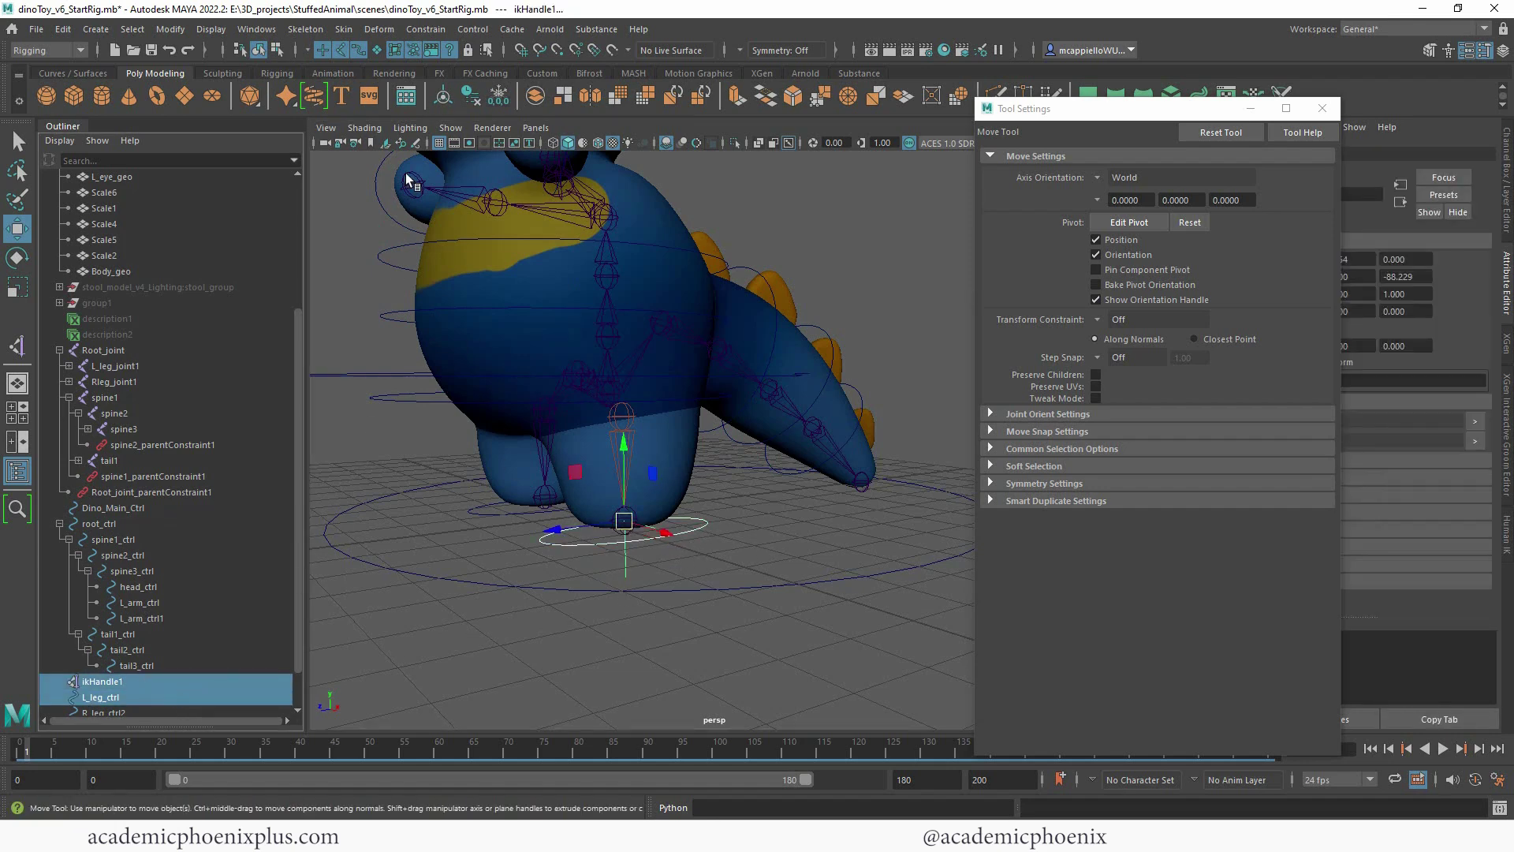
{"action": "left_click", "coordinate": [432, 31]}
{"action": "left_click", "coordinate": [440, 73]}
Create an IK handle with the Single-Chain Solver from Rleg_joint1 to the right foot joint.
{"action": "left_click_drag", "start_coordinate": [561, 467], "coordinate": [591, 443], "text": "alt"}
{"action": "left_click", "coordinate": [306, 29]}
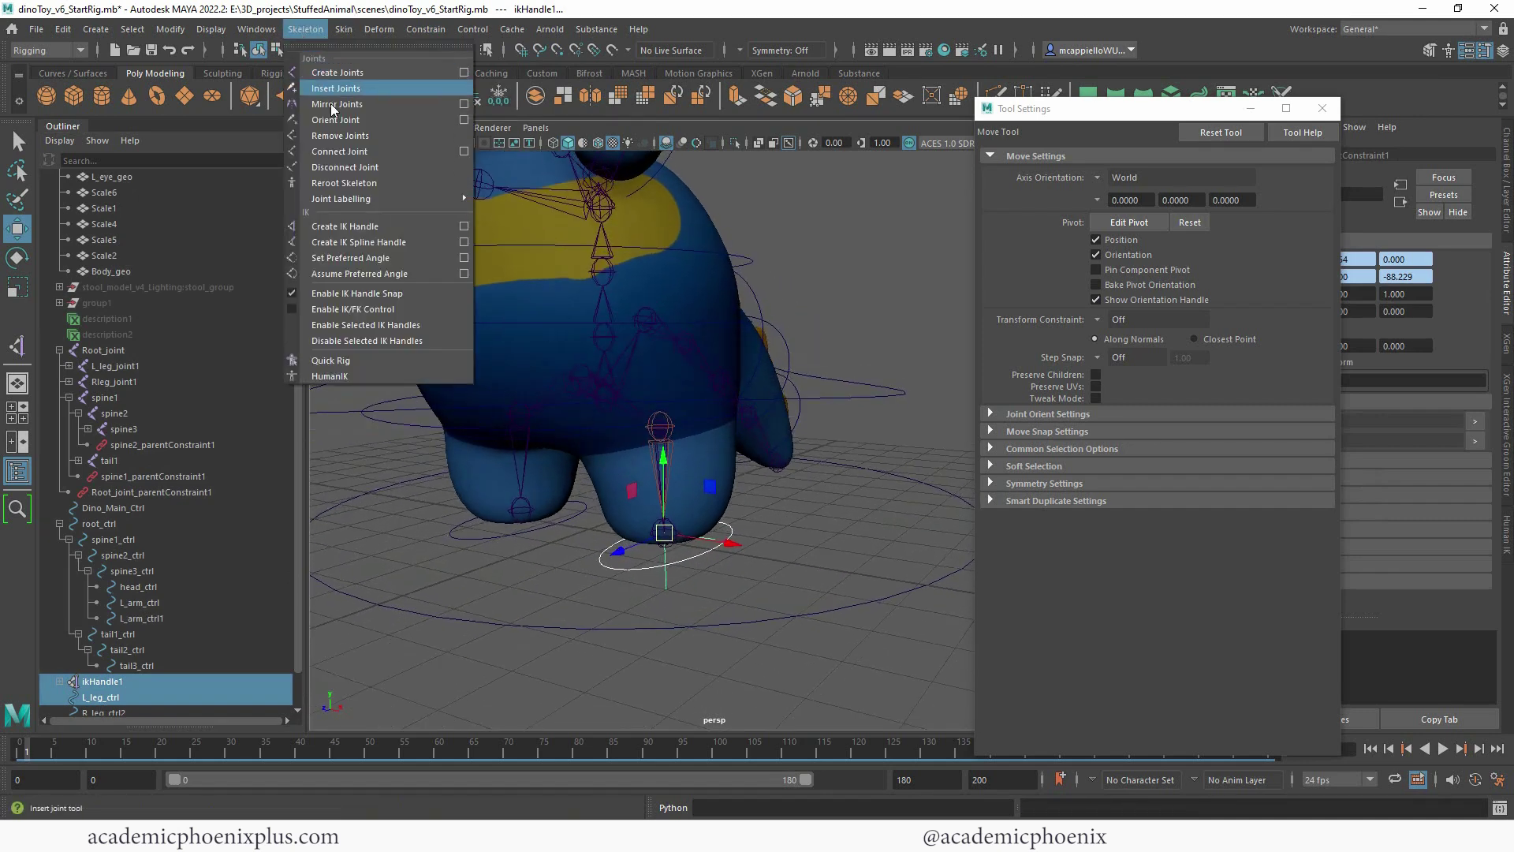
{"action": "left_click", "coordinate": [372, 225]}
{"action": "left_click", "coordinate": [520, 416]}
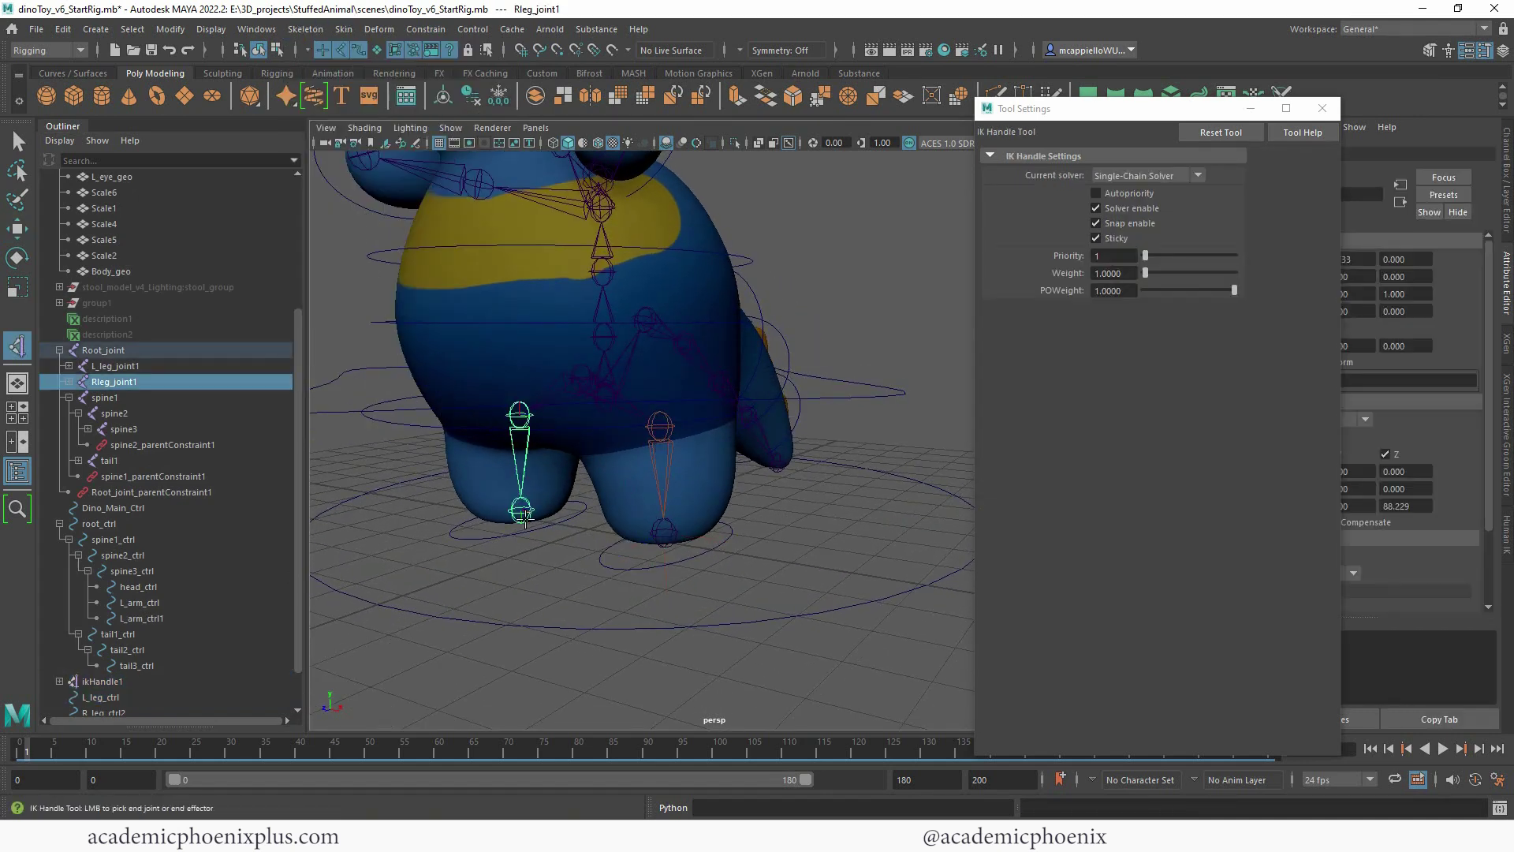
{"action": "left_click", "coordinate": [520, 509]}
{"action": "key", "text": "w"}
Parent-constrain the right leg's ikHandle2 to the foot control R_leg_ctrl2.
{"action": "scroll", "coordinate": [296, 628], "scroll_direction": "down", "scroll_amount": 2}
{"action": "left_click", "coordinate": [499, 537]}
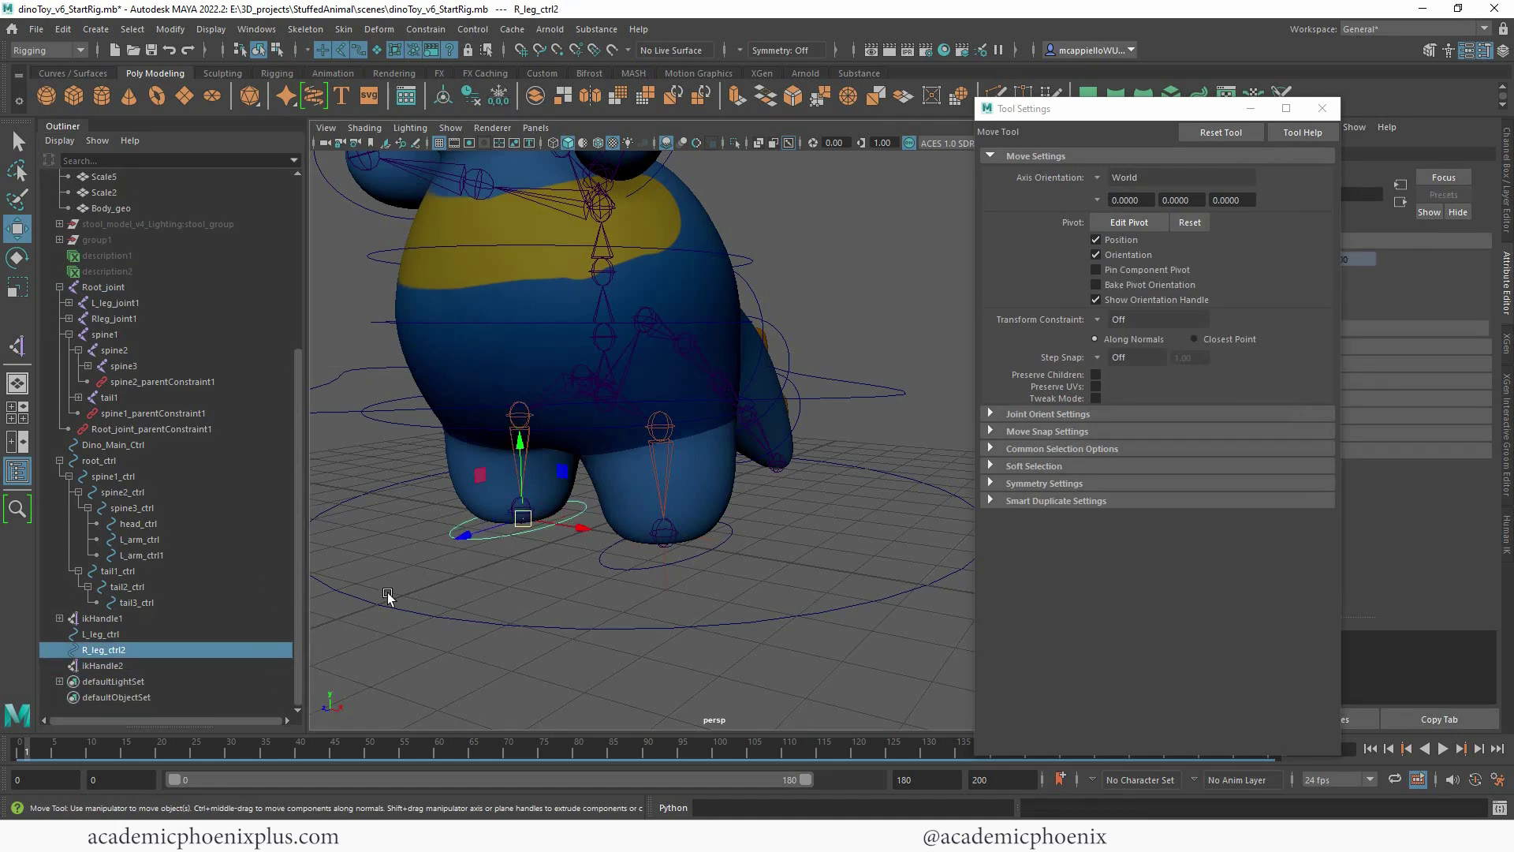
{"action": "left_click", "coordinate": [118, 666], "text": "ctrl"}
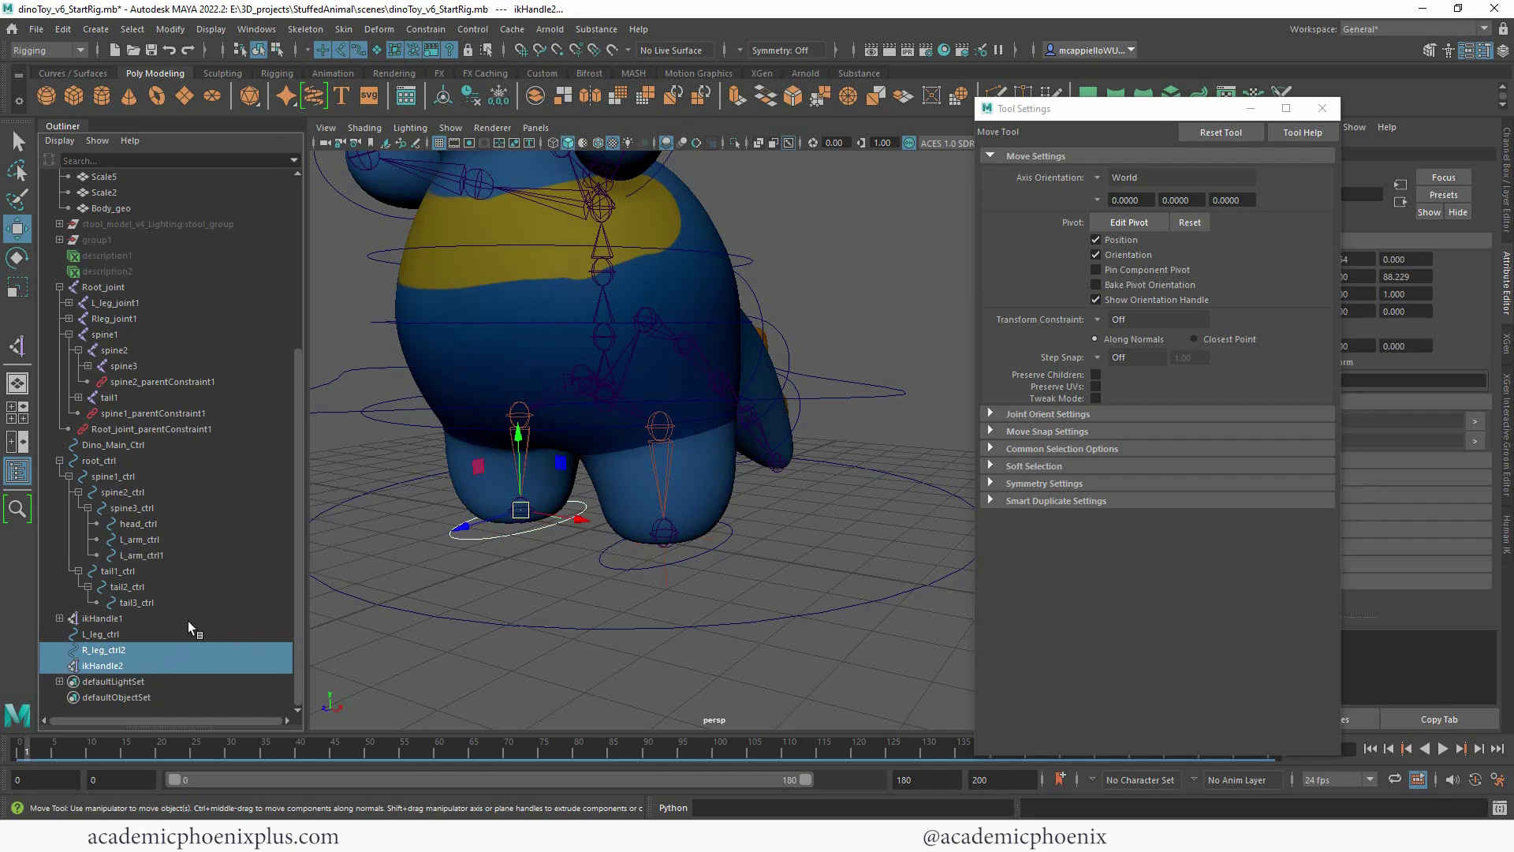
{"action": "left_click", "coordinate": [423, 35]}
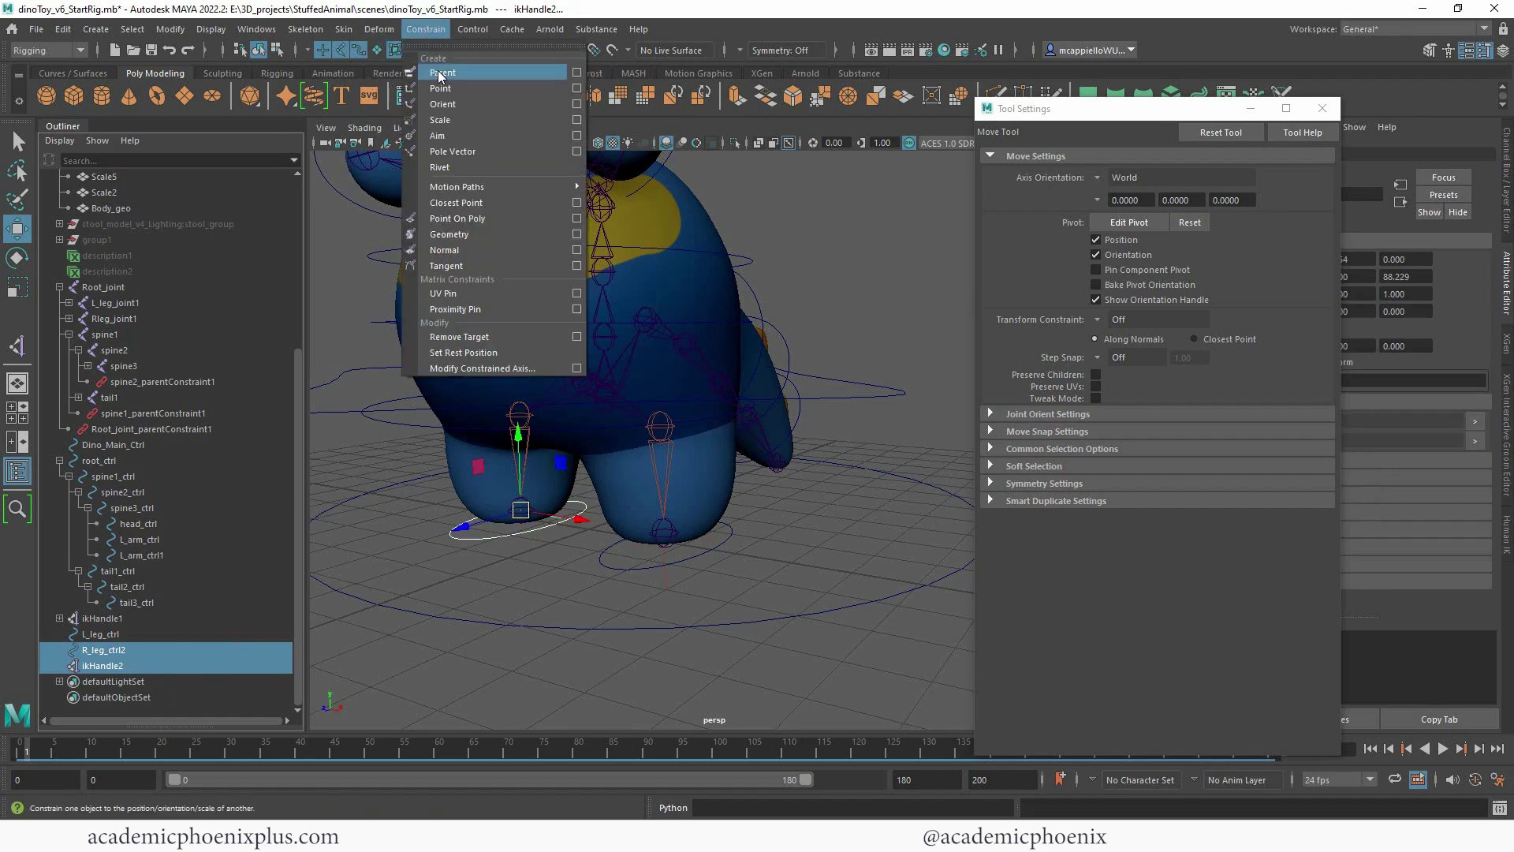
{"action": "left_click", "coordinate": [433, 61]}
Rename the left leg's IK handle as L_leg_ikHandle1.
{"action": "left_click", "coordinate": [103, 618]}
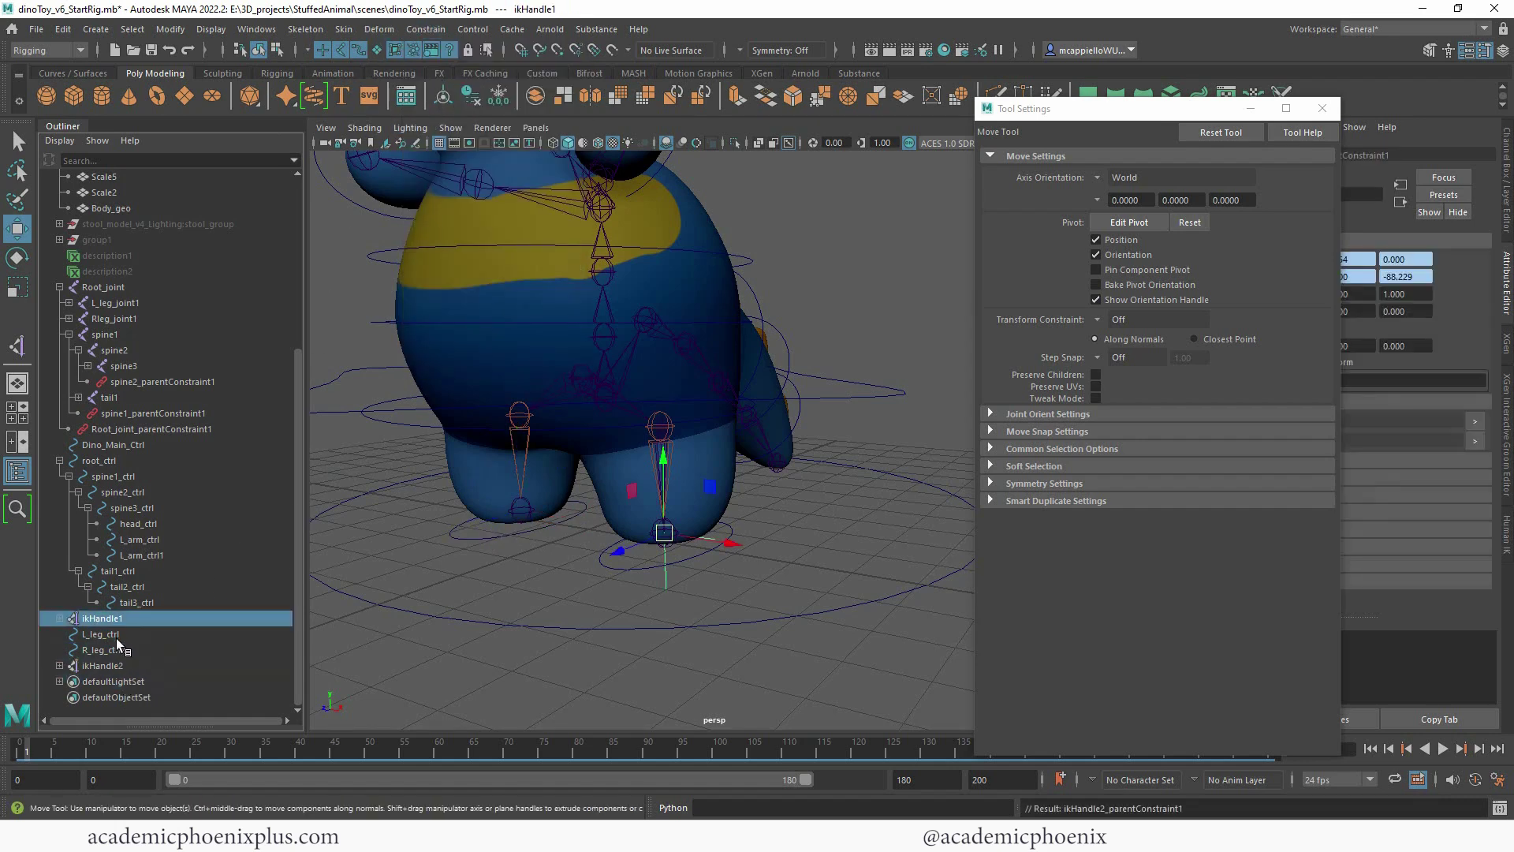
{"action": "double_click", "coordinate": [108, 634]}
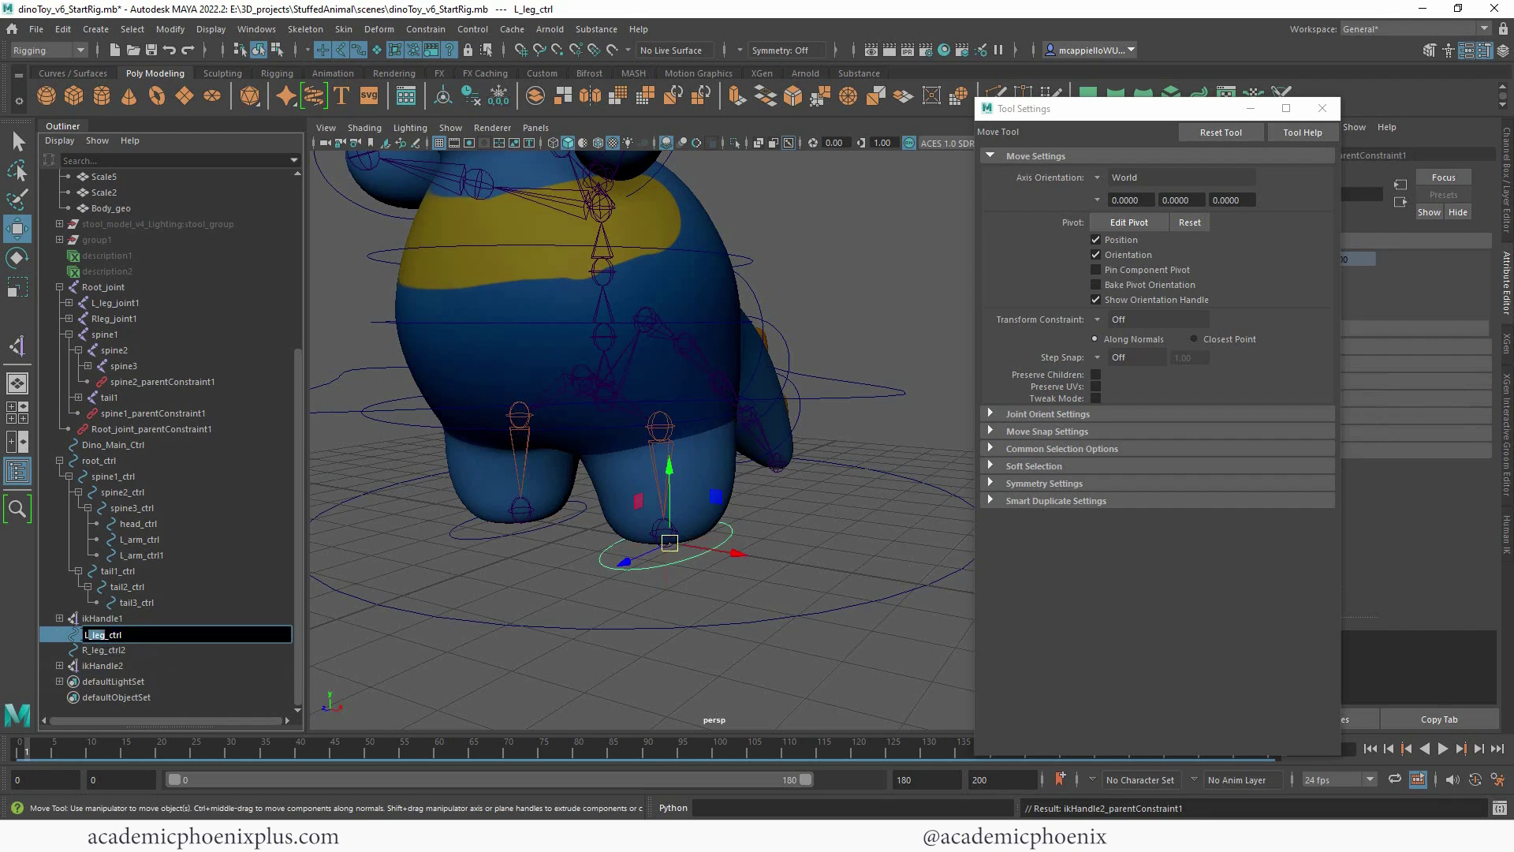
{"action": "double_click", "coordinate": [90, 619]}
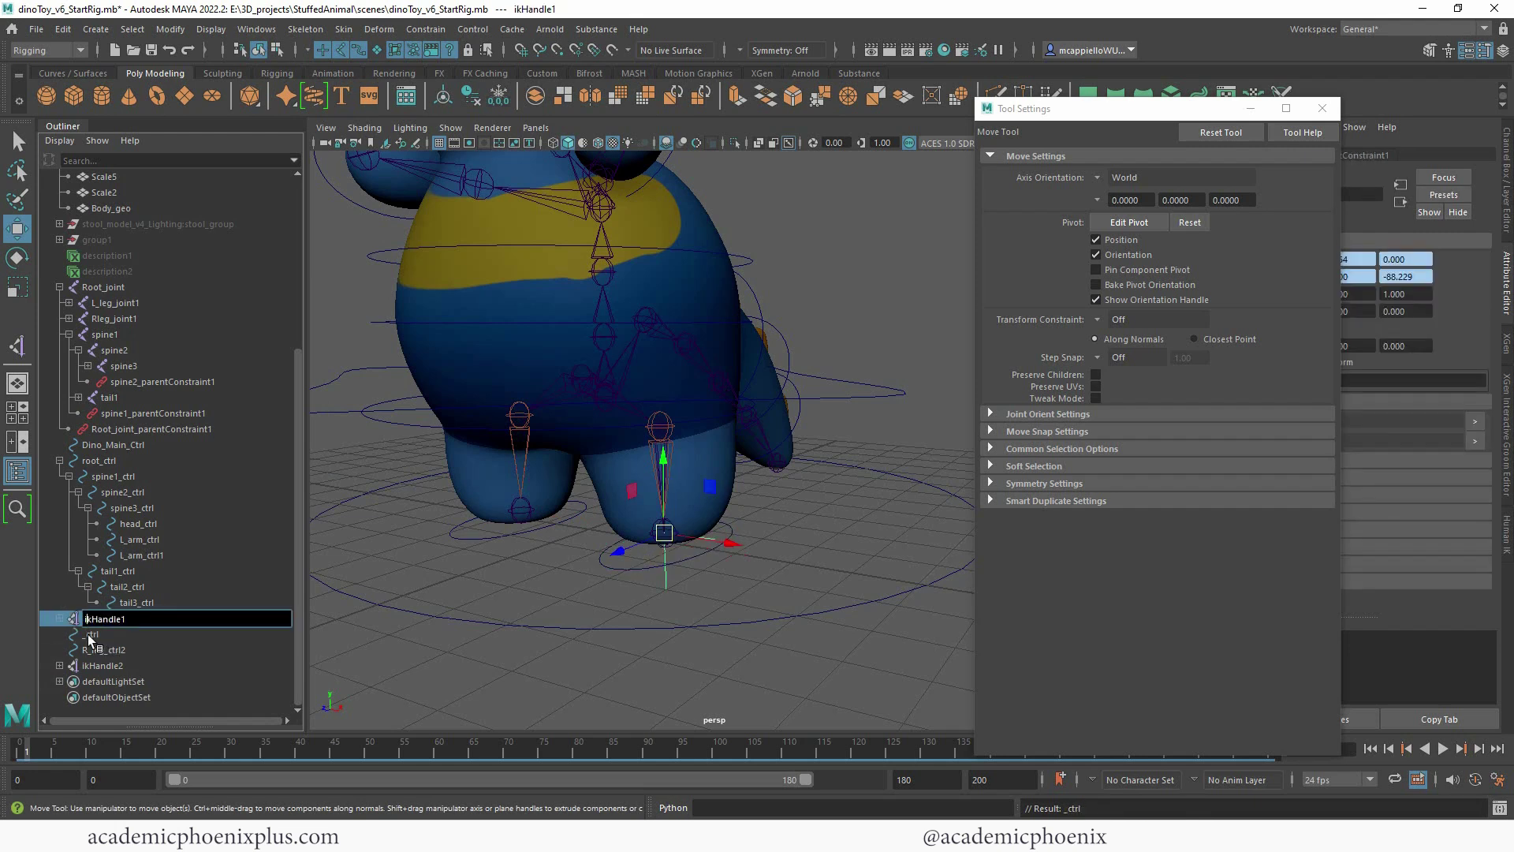
{"action": "type", "text": "L_leg_ikHandle1"}
{"action": "key", "text": "Return"}
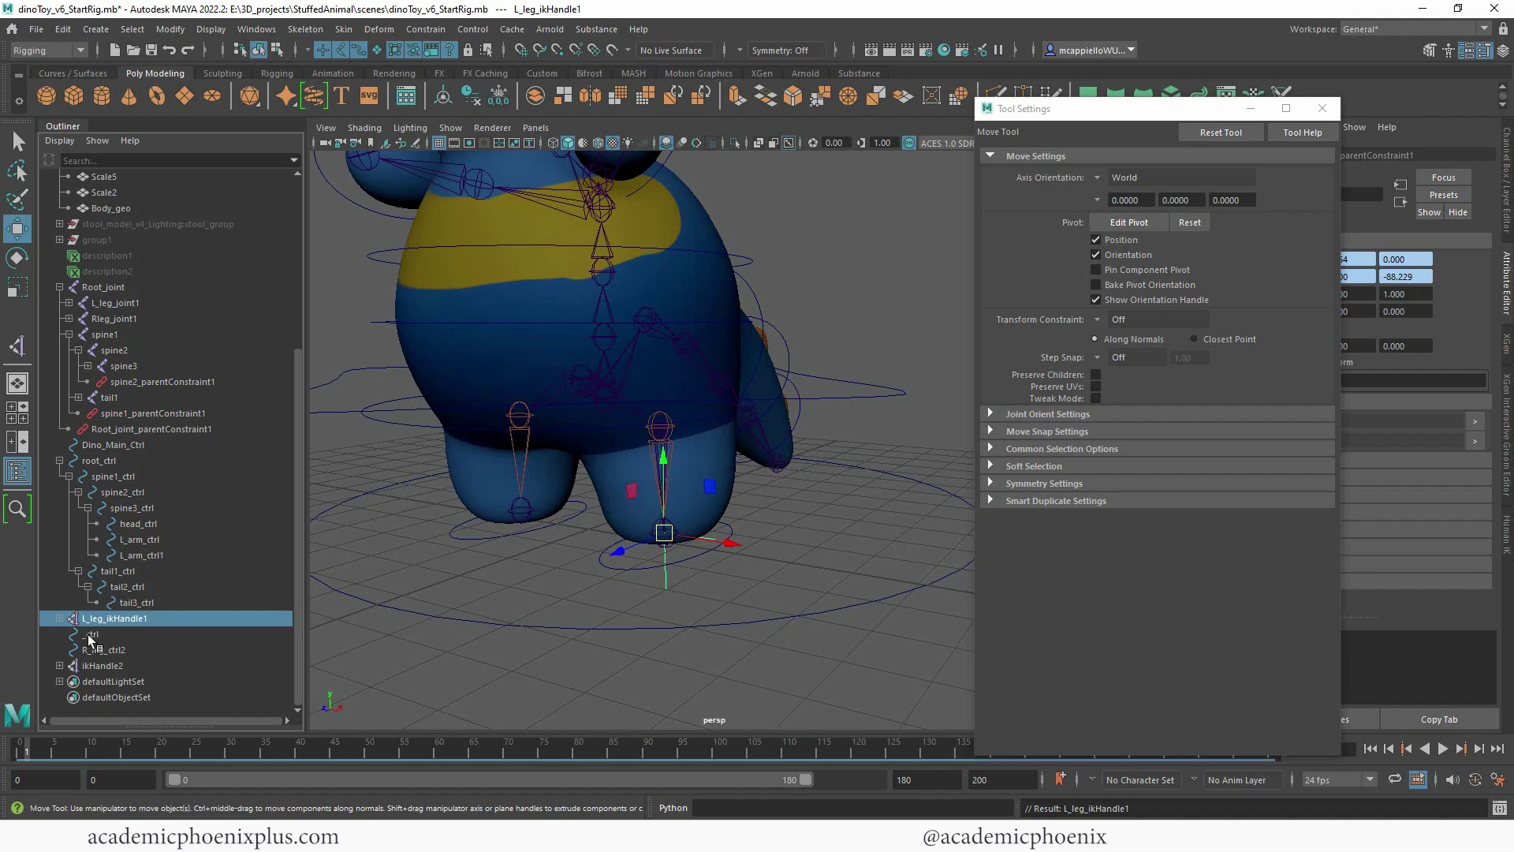
Rename the right leg's IK handle as _leg_ikHandle.
{"action": "double_click", "coordinate": [97, 665]}
{"action": "key", "text": "Home"}
{"action": "type", "text": "L_leg"}
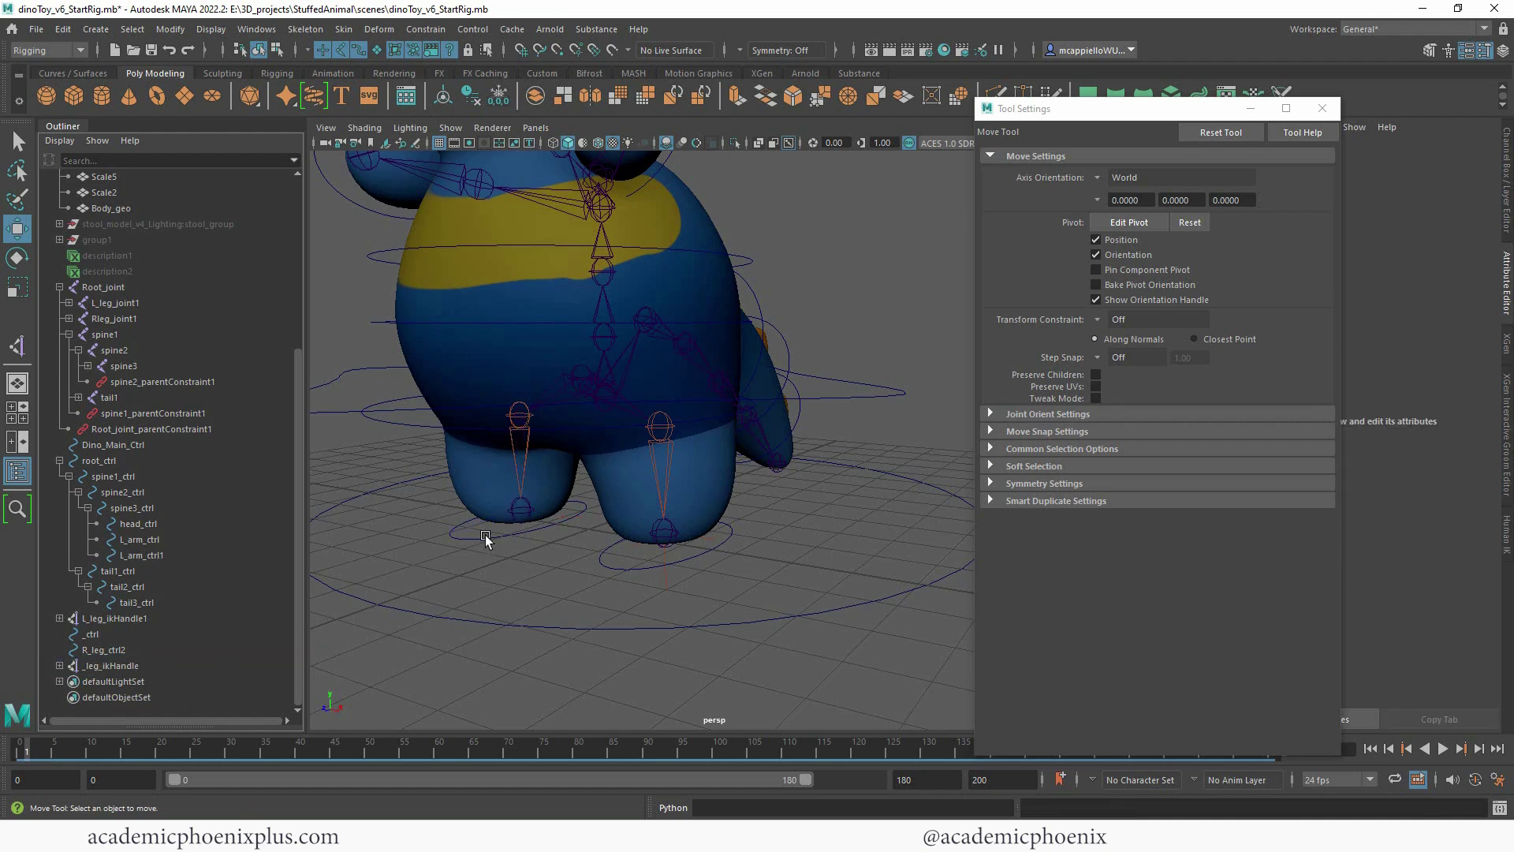
Test-move the right and left foot controls one after the other, undoing each move.
{"action": "left_click", "coordinate": [489, 538]}
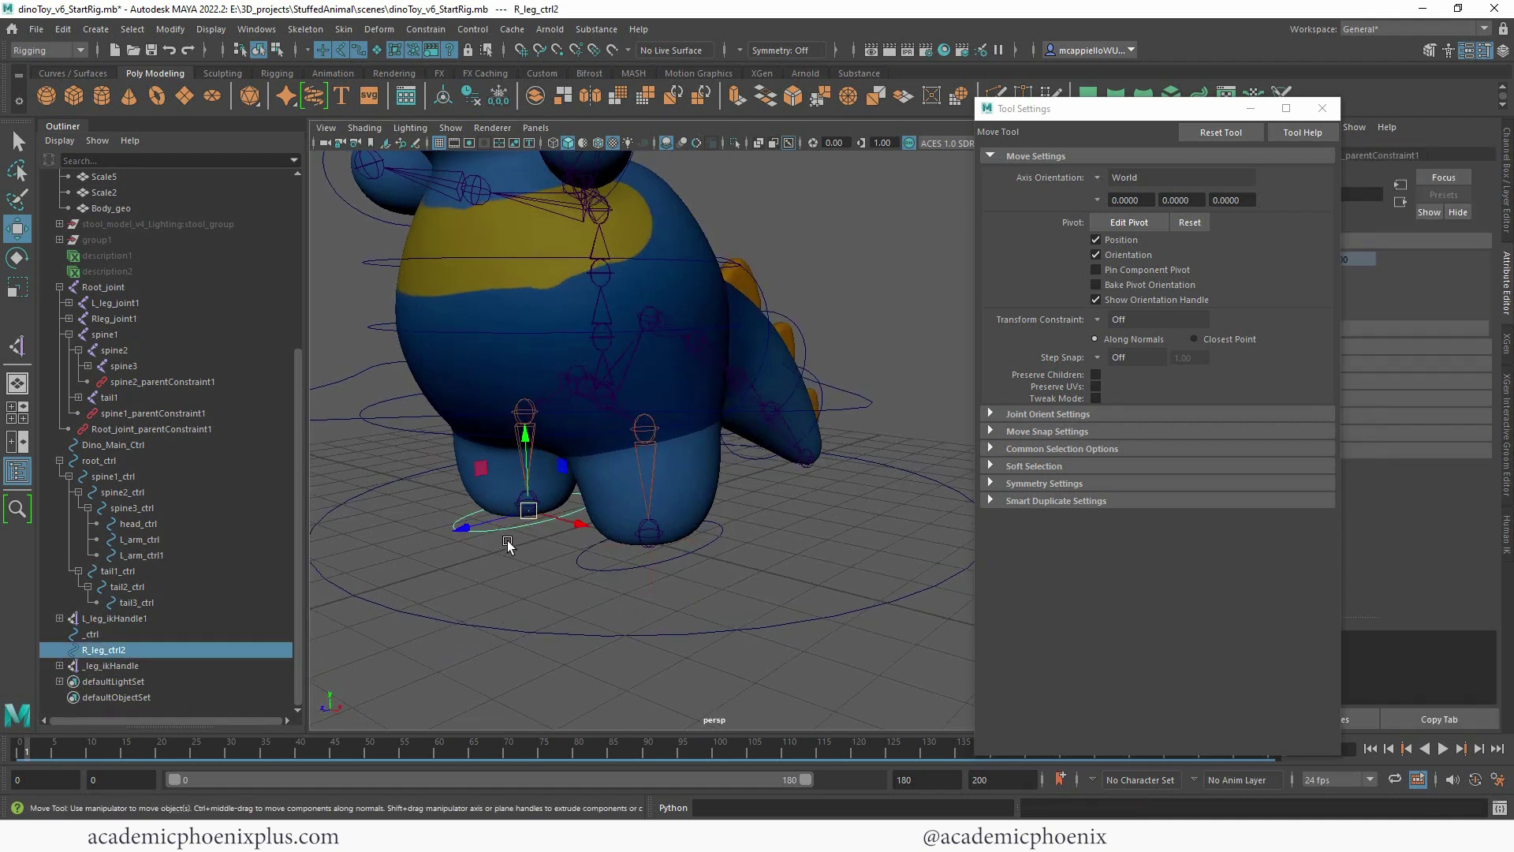
{"action": "left_click_drag", "start_coordinate": [477, 531], "coordinate": [446, 539]}
{"action": "key", "text": "ctrl+z"}
{"action": "key", "text": "ctrl+z"}
{"action": "left_click", "coordinate": [612, 569]}
{"action": "left_click_drag", "start_coordinate": [599, 559], "coordinate": [563, 567]}
{"action": "key", "text": "ctrl+z"}
Test-move the body with root_ctrl over the planted feet, undo it and select the left foot control.
{"action": "left_click", "coordinate": [396, 424]}
{"action": "mouse_move", "coordinate": [577, 385]}
{"action": "left_mouse_down"}
{"action": "mouse_move", "coordinate": [573, 422]}
{"action": "mouse_move", "coordinate": [578, 403]}
{"action": "mouse_move", "coordinate": [565, 419]}
{"action": "mouse_move", "coordinate": [558, 406]}
{"action": "left_mouse_up"}
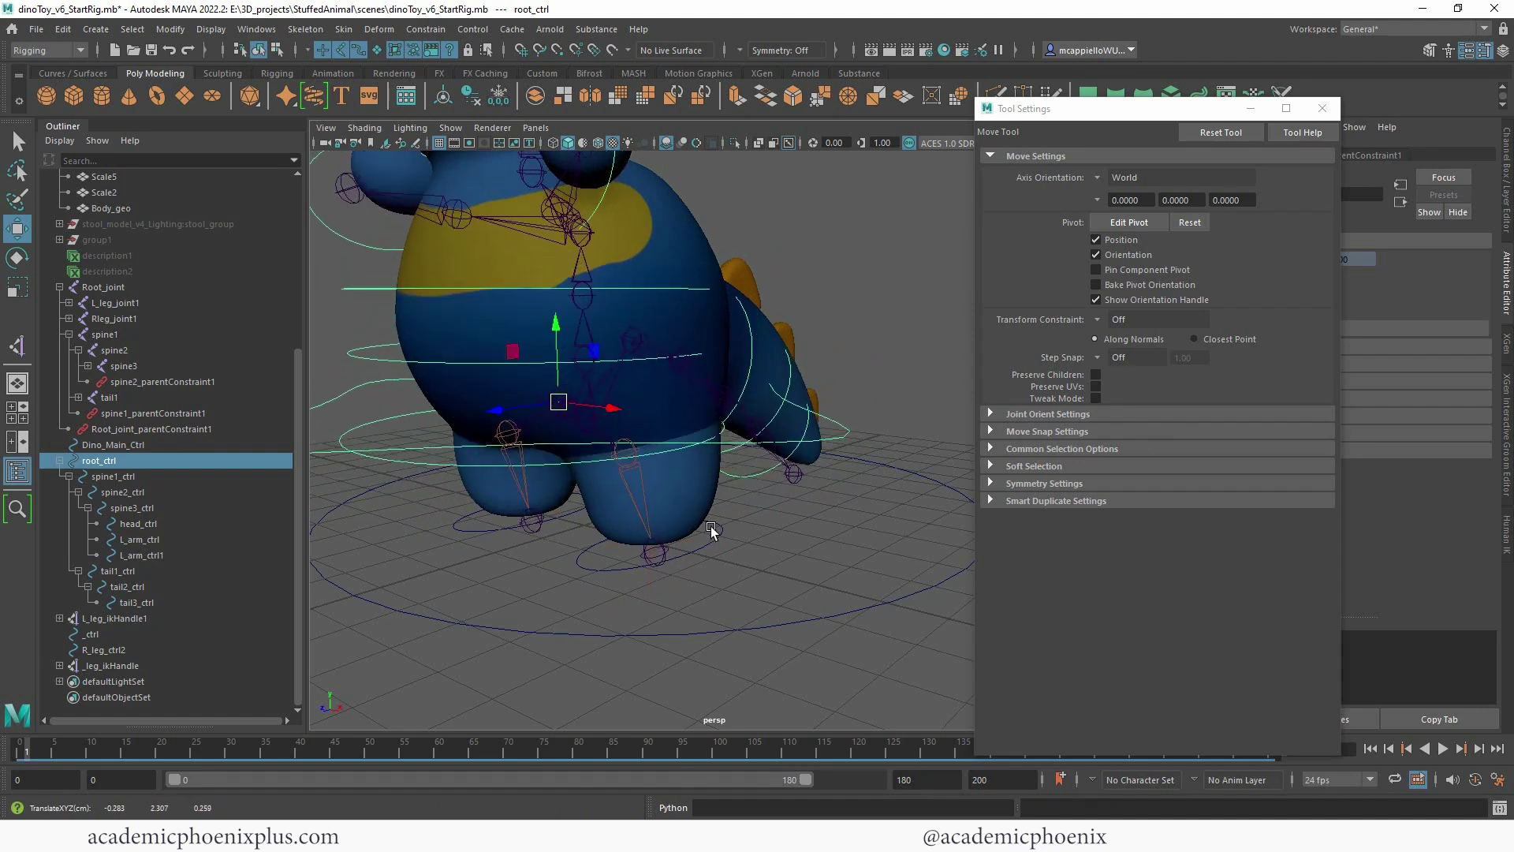
{"action": "left_click_drag", "start_coordinate": [709, 541], "coordinate": [612, 450], "text": "alt"}
{"action": "mouse_move", "coordinate": [604, 389]}
{"action": "left_mouse_down"}
{"action": "mouse_move", "coordinate": [575, 399]}
{"action": "mouse_move", "coordinate": [664, 375]}
{"action": "mouse_move", "coordinate": [649, 429]}
{"action": "mouse_move", "coordinate": [628, 406]}
{"action": "left_mouse_up"}
{"action": "key", "text": "ctrl+z"}
{"action": "left_click", "coordinate": [674, 522]}
{"action": "left_click_drag", "start_coordinate": [636, 513], "coordinate": [736, 371]}
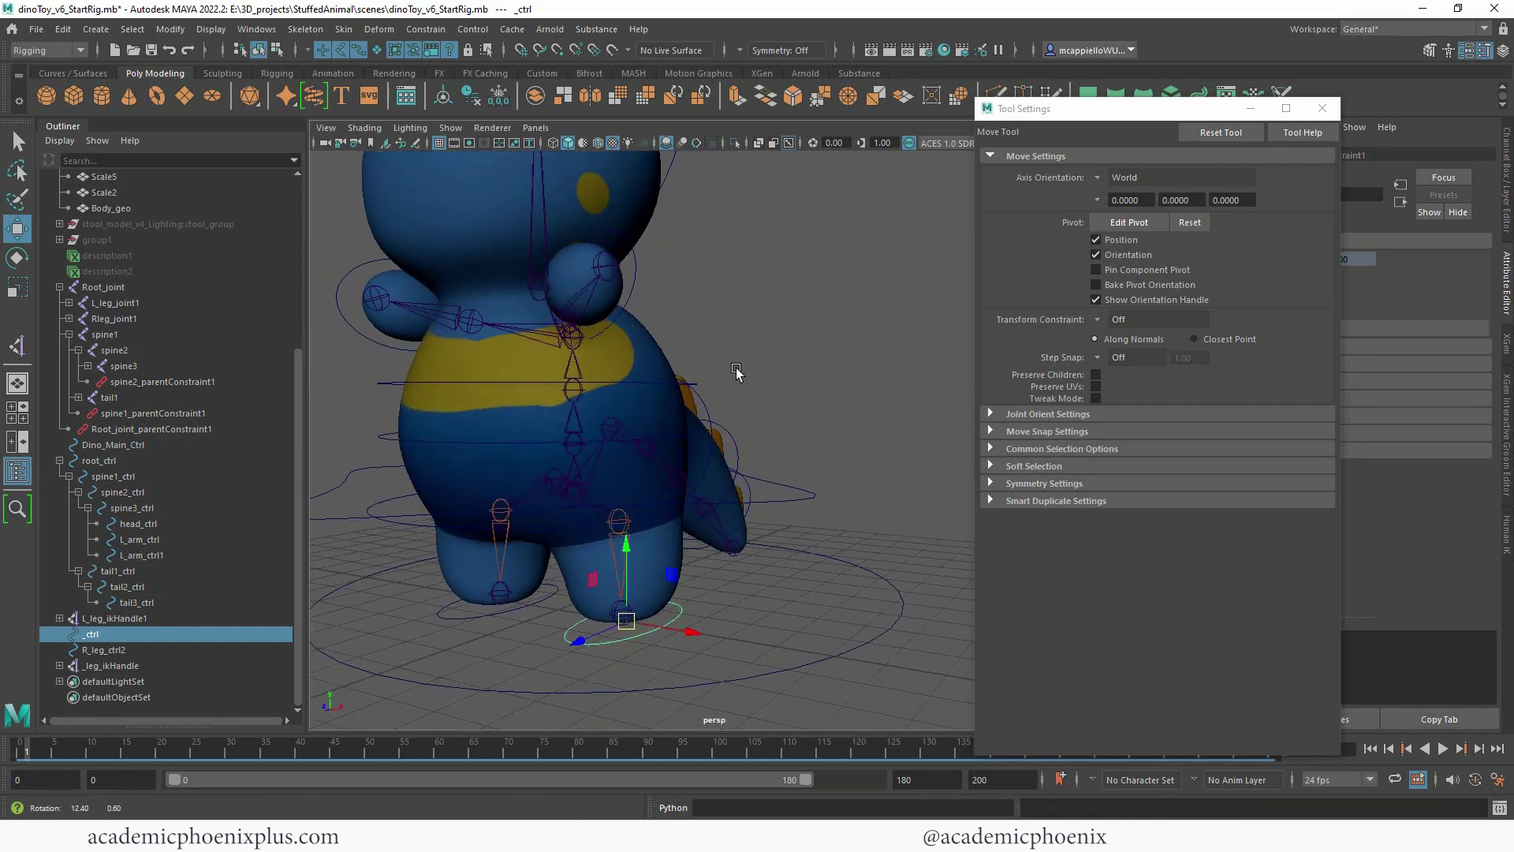
Select Root_joint and its entire hierarchy with the MEL command select -hi.
{"action": "left_click", "coordinate": [575, 444]}
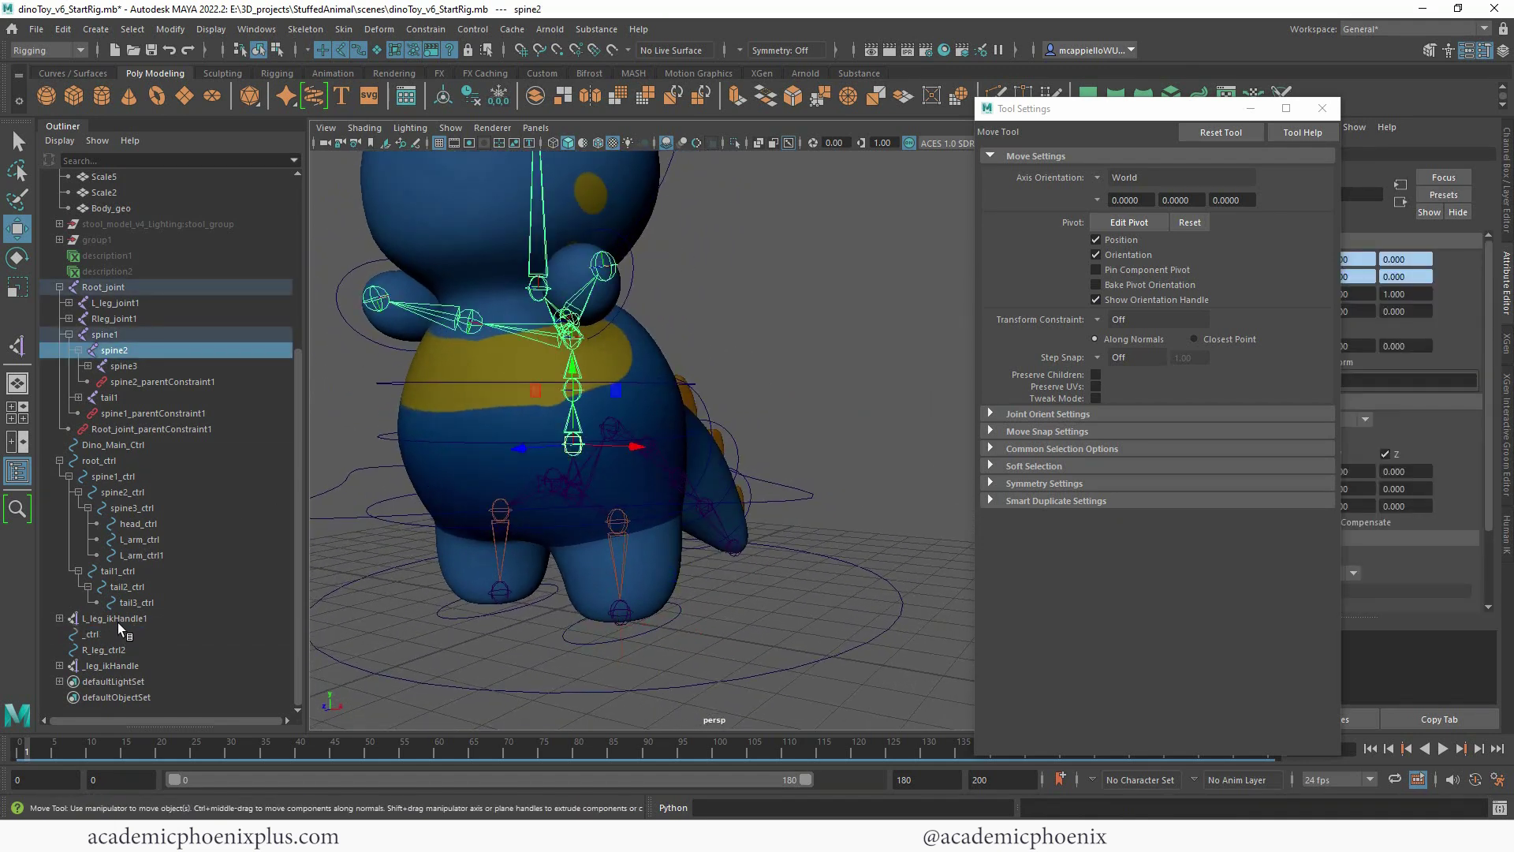
{"action": "left_click", "coordinate": [129, 287]}
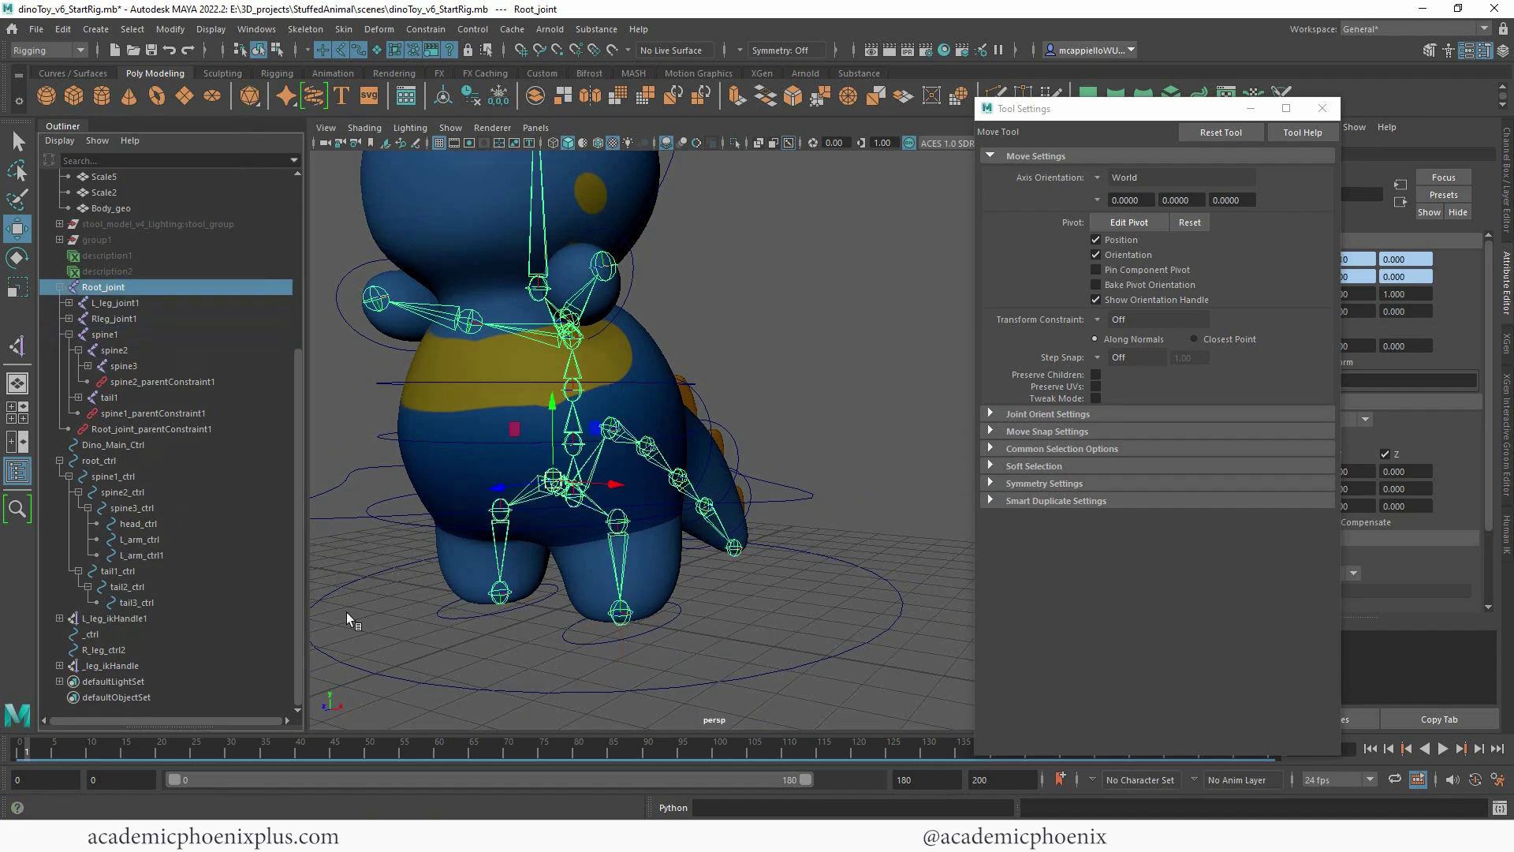
{"action": "left_click", "coordinate": [672, 806]}
{"action": "left_click", "coordinate": [697, 810]}
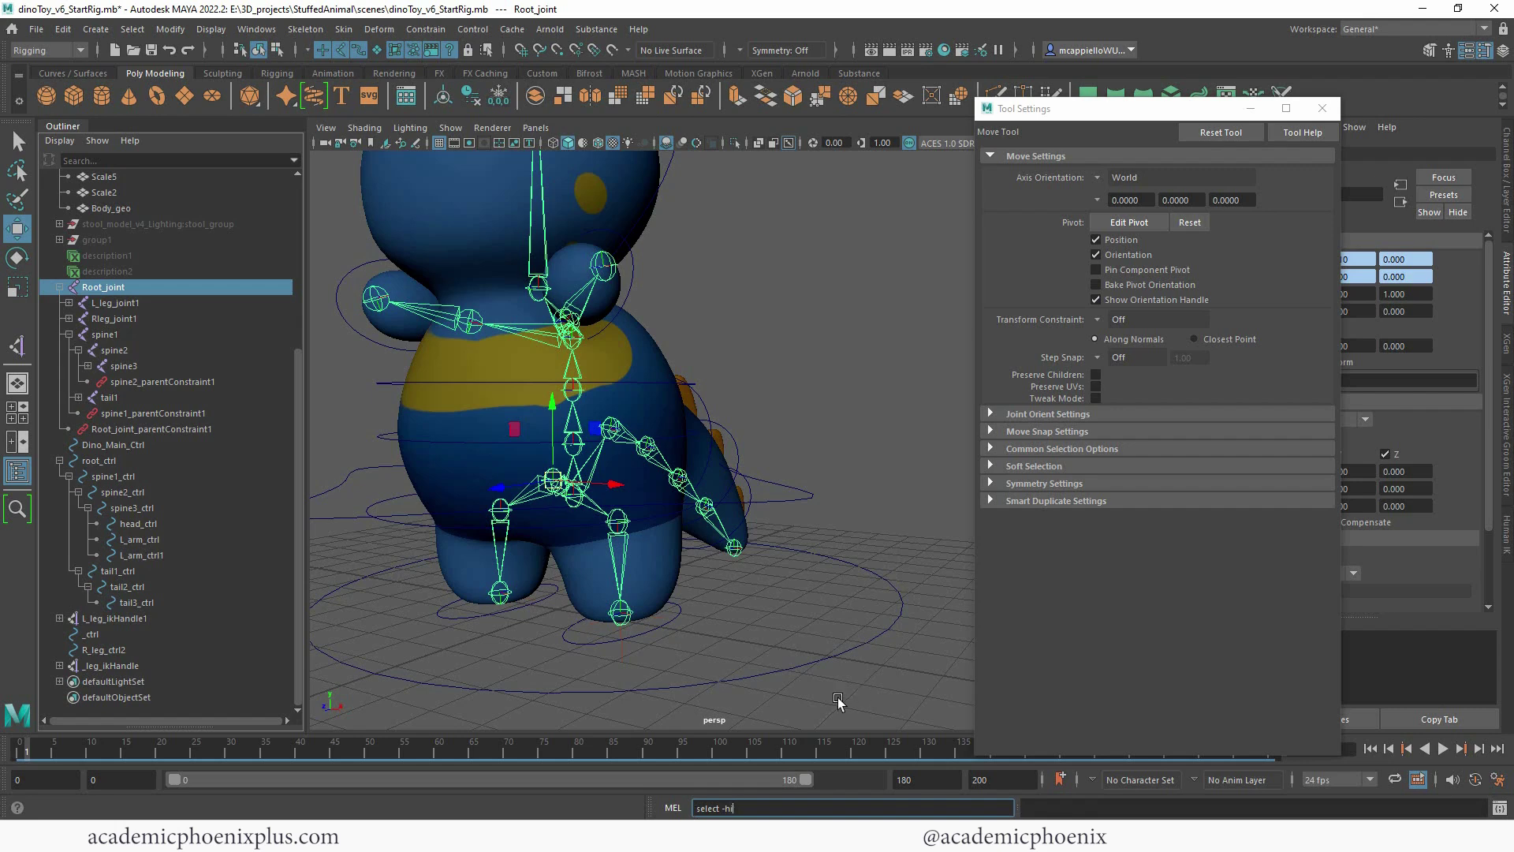
{"action": "type", "text": "select -hi"}
{"action": "key", "text": "Return"}
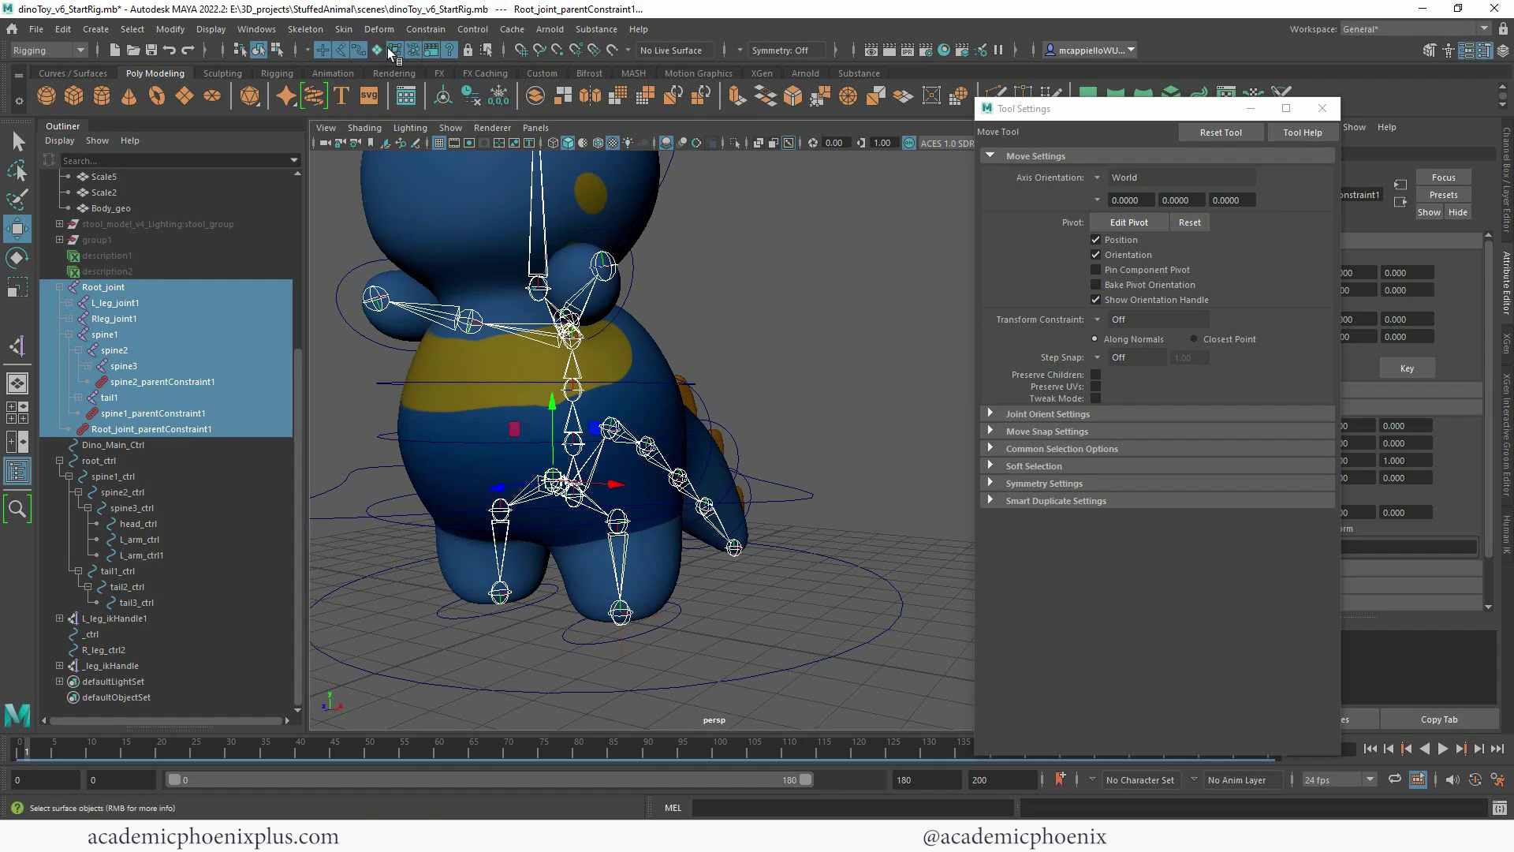
Add all the dinosaur meshes in DinoToy_grp, from L_arm_geo to Body_geo, to the joint selection.
{"action": "scroll", "coordinate": [623, 341], "scroll_direction": "down", "scroll_amount": 4}
{"action": "left_click_drag", "start_coordinate": [621, 337], "coordinate": [618, 333], "text": "alt"}
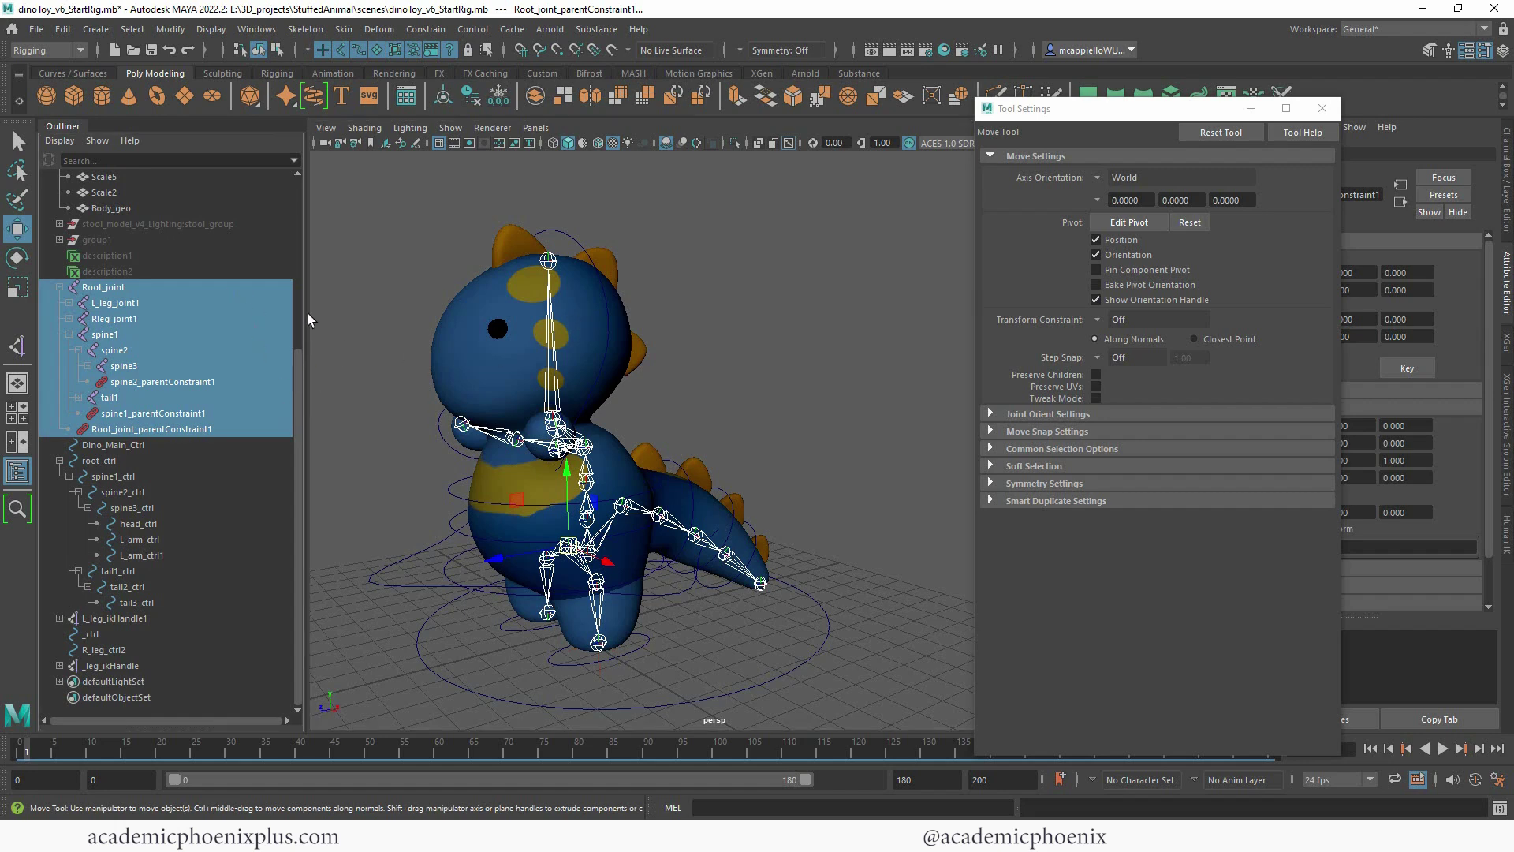
{"action": "left_click_drag", "start_coordinate": [297, 359], "coordinate": [339, 221]}
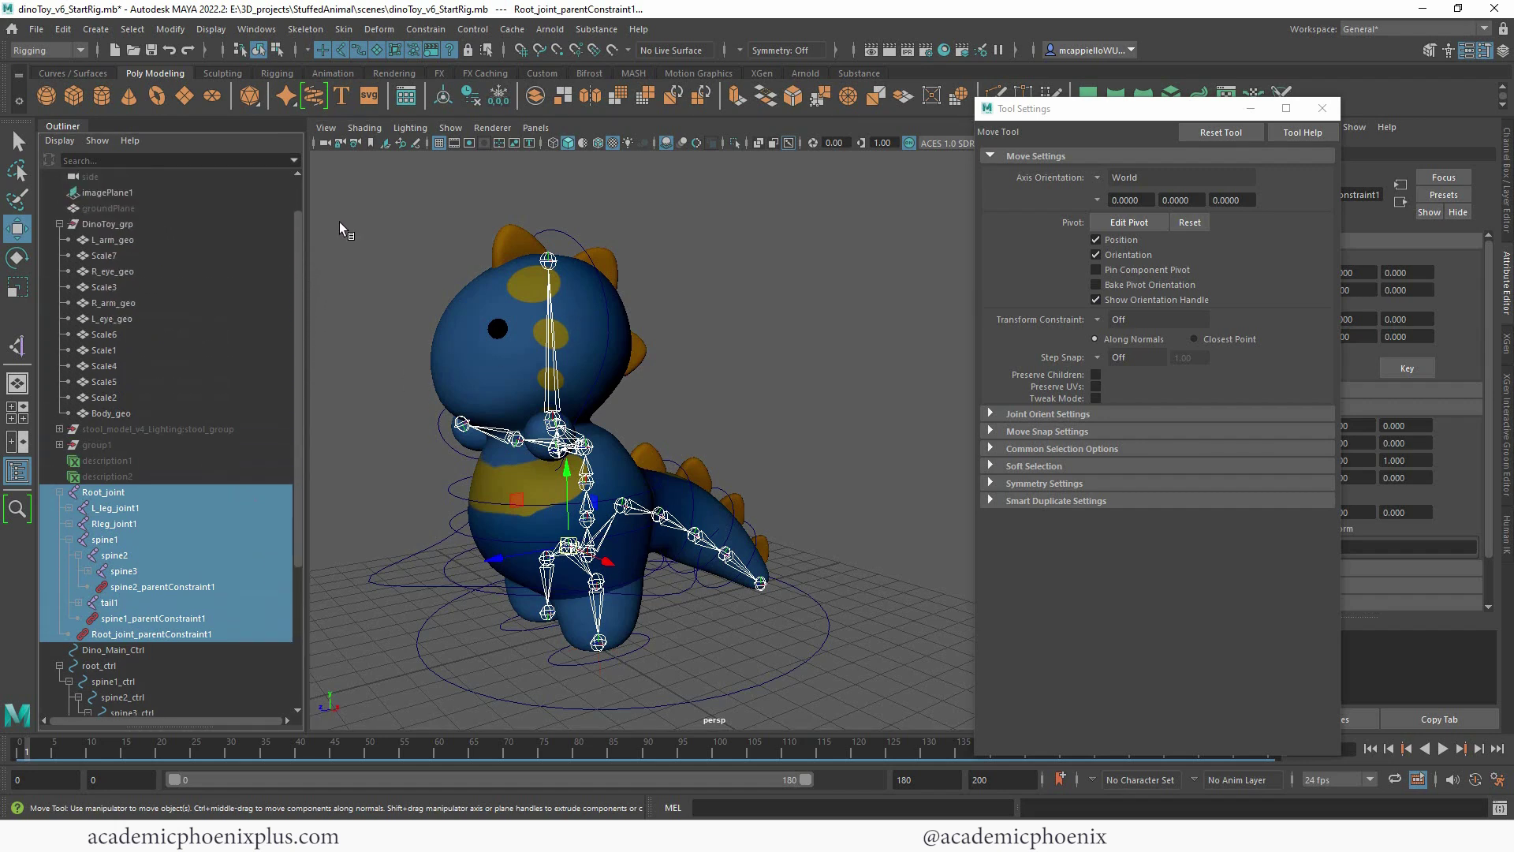
{"action": "left_click", "coordinate": [139, 240], "text": "shift"}
{"action": "key", "text": "ctrl+z"}
{"action": "left_click", "coordinate": [107, 411], "text": "ctrl"}
{"action": "left_click_drag", "start_coordinate": [111, 399], "coordinate": [161, 236], "text": "ctrl"}
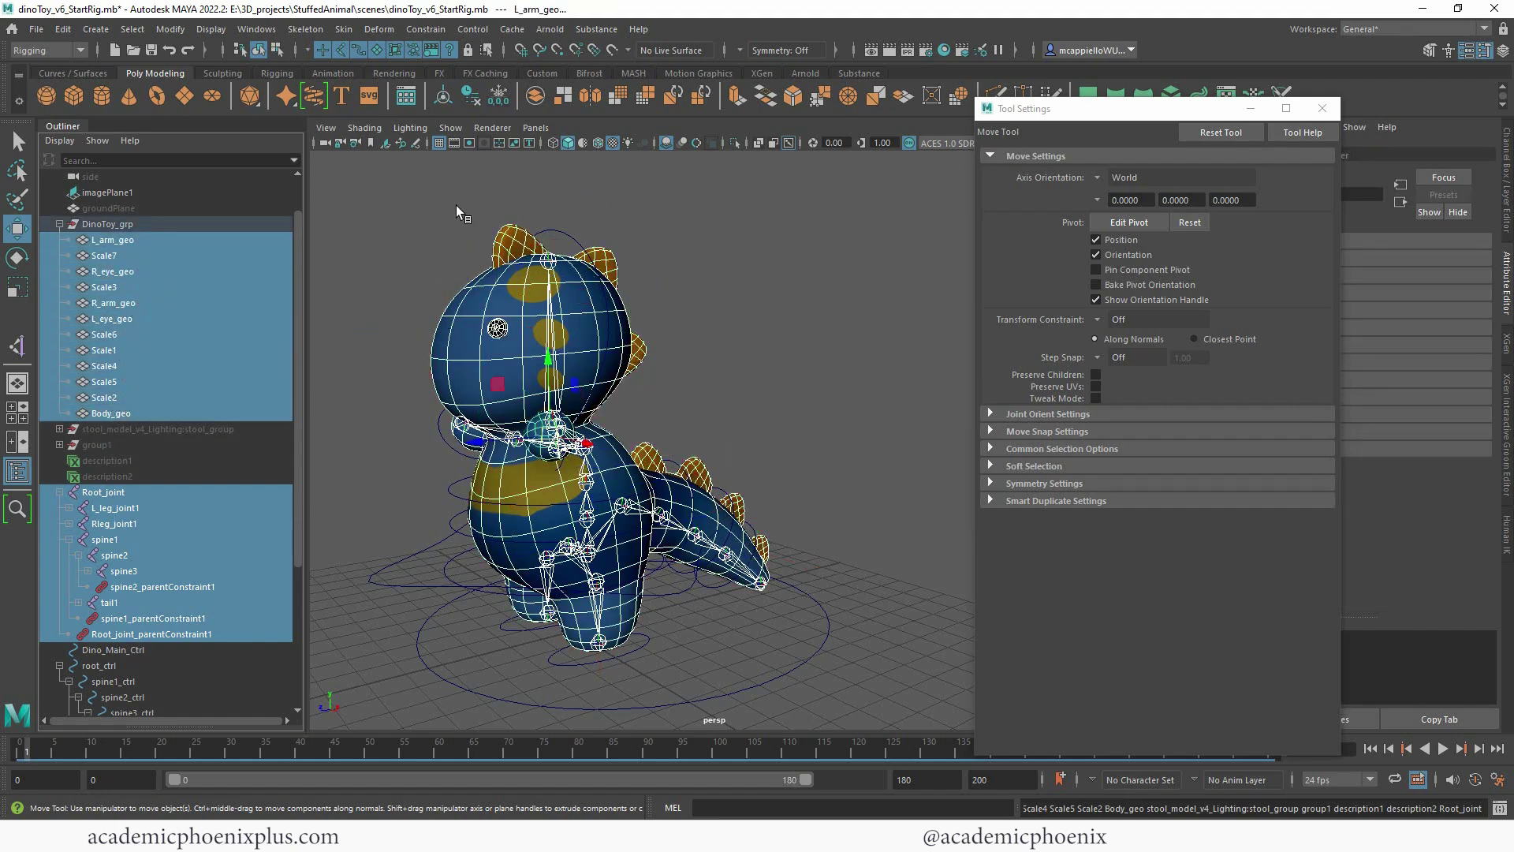
Bind the meshes to the skeleton with Bind Skin using Joint hierarchy, Closest distance, Classic linear and 5 max influences.
{"action": "left_click", "coordinate": [305, 31]}
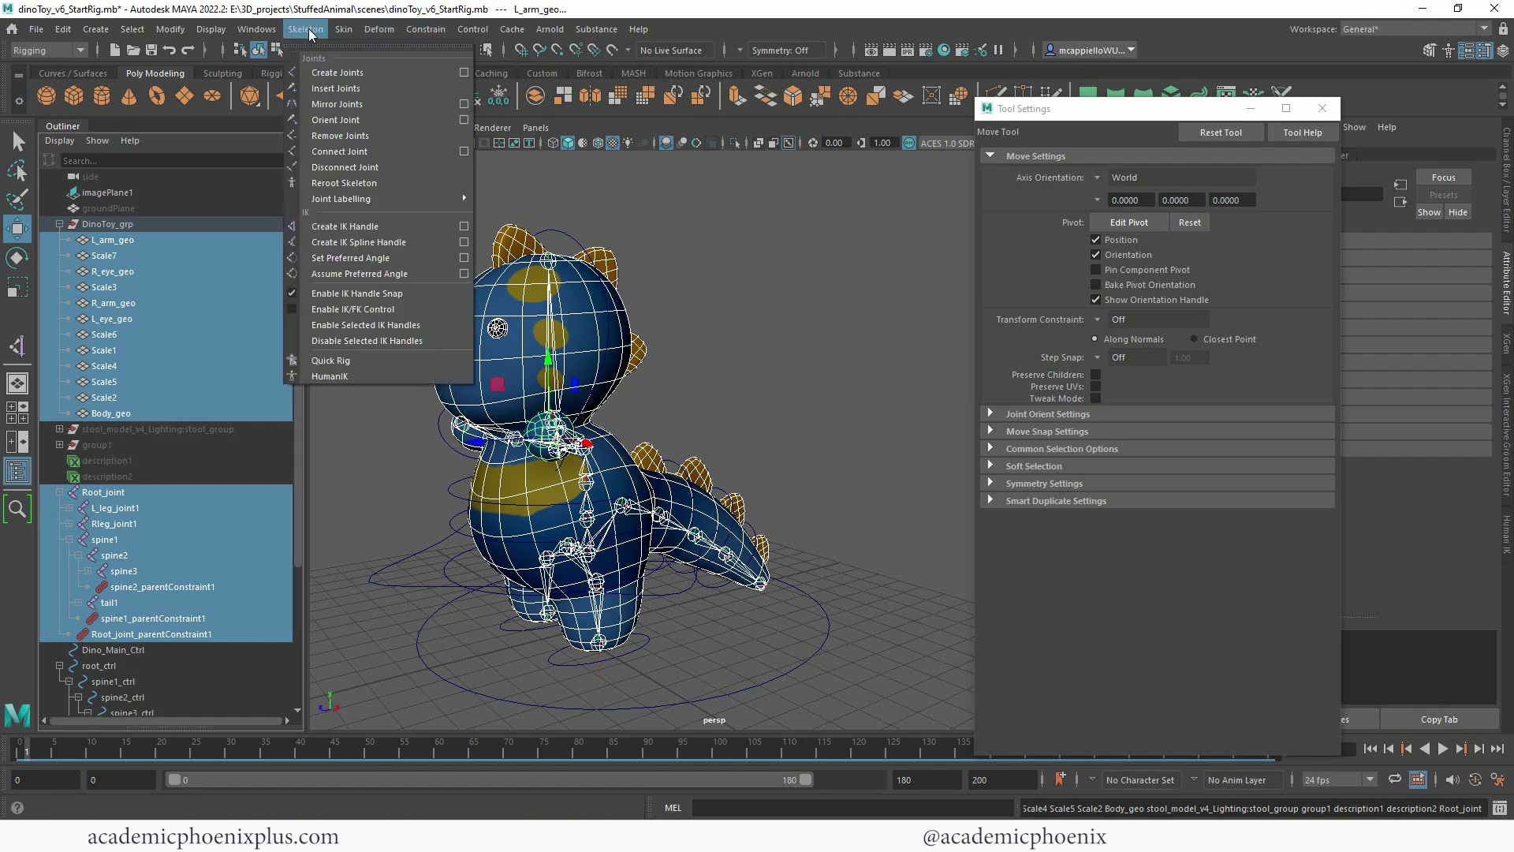
{"action": "left_click", "coordinate": [556, 79]}
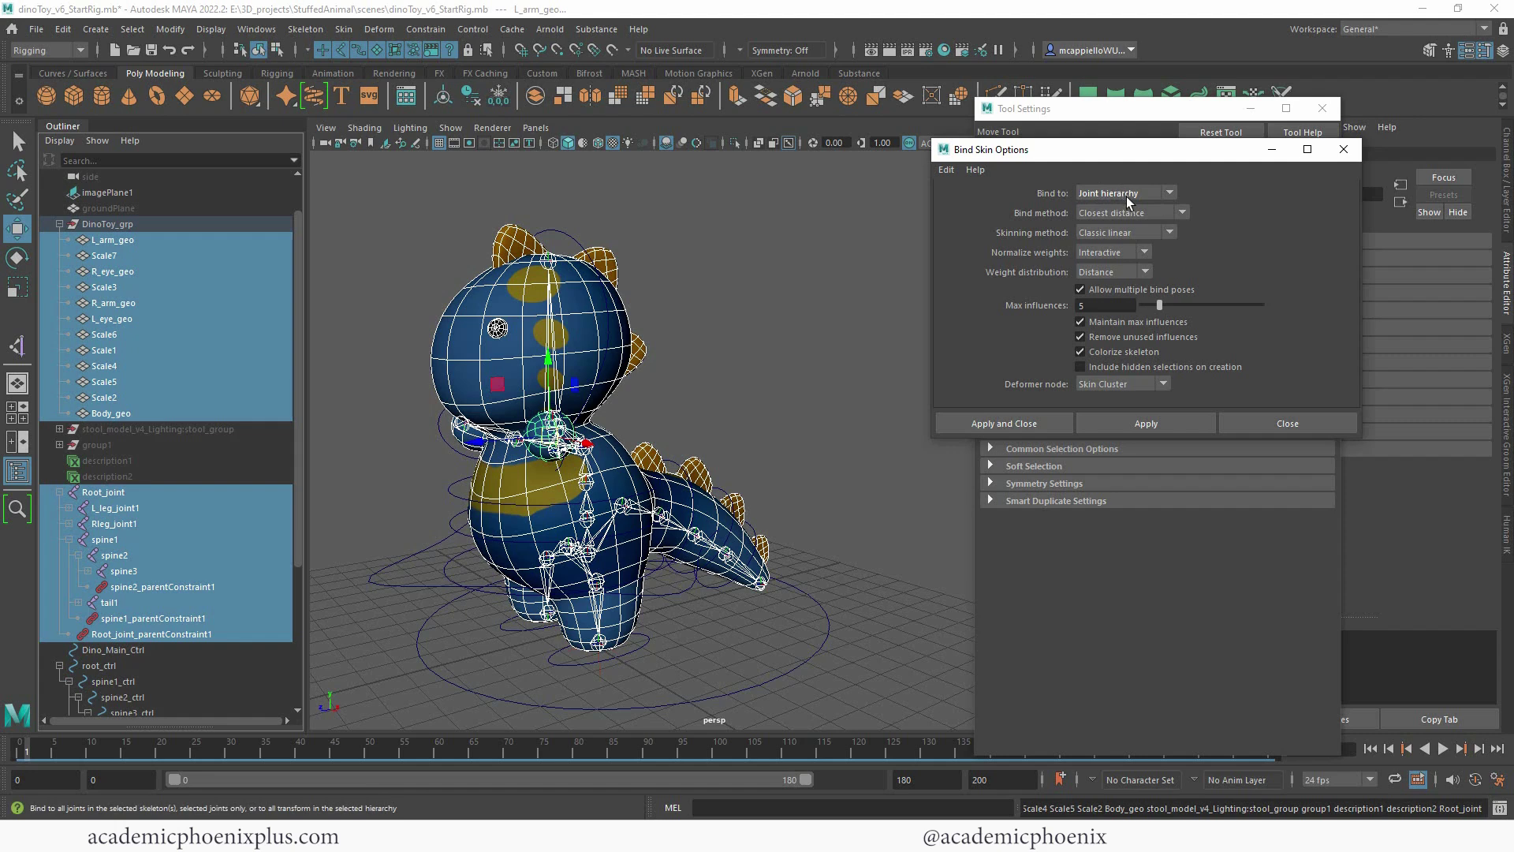
{"action": "left_click", "coordinate": [1004, 424]}
{"action": "left_click", "coordinate": [749, 394]}
Test the skin binding by rotating head_ctrl, and undo the rotation.
{"action": "left_click_drag", "start_coordinate": [741, 358], "coordinate": [867, 347], "text": "alt"}
{"action": "right_click_drag", "start_coordinate": [794, 334], "coordinate": [850, 394], "text": "alt"}
{"action": "middle_click_drag", "start_coordinate": [850, 393], "coordinate": [869, 297], "text": "alt"}
{"action": "right_click_drag", "start_coordinate": [869, 298], "coordinate": [823, 288], "text": "alt"}
{"action": "left_click_drag", "start_coordinate": [823, 287], "coordinate": [750, 300], "text": "alt"}
{"action": "left_click", "coordinate": [733, 304]}
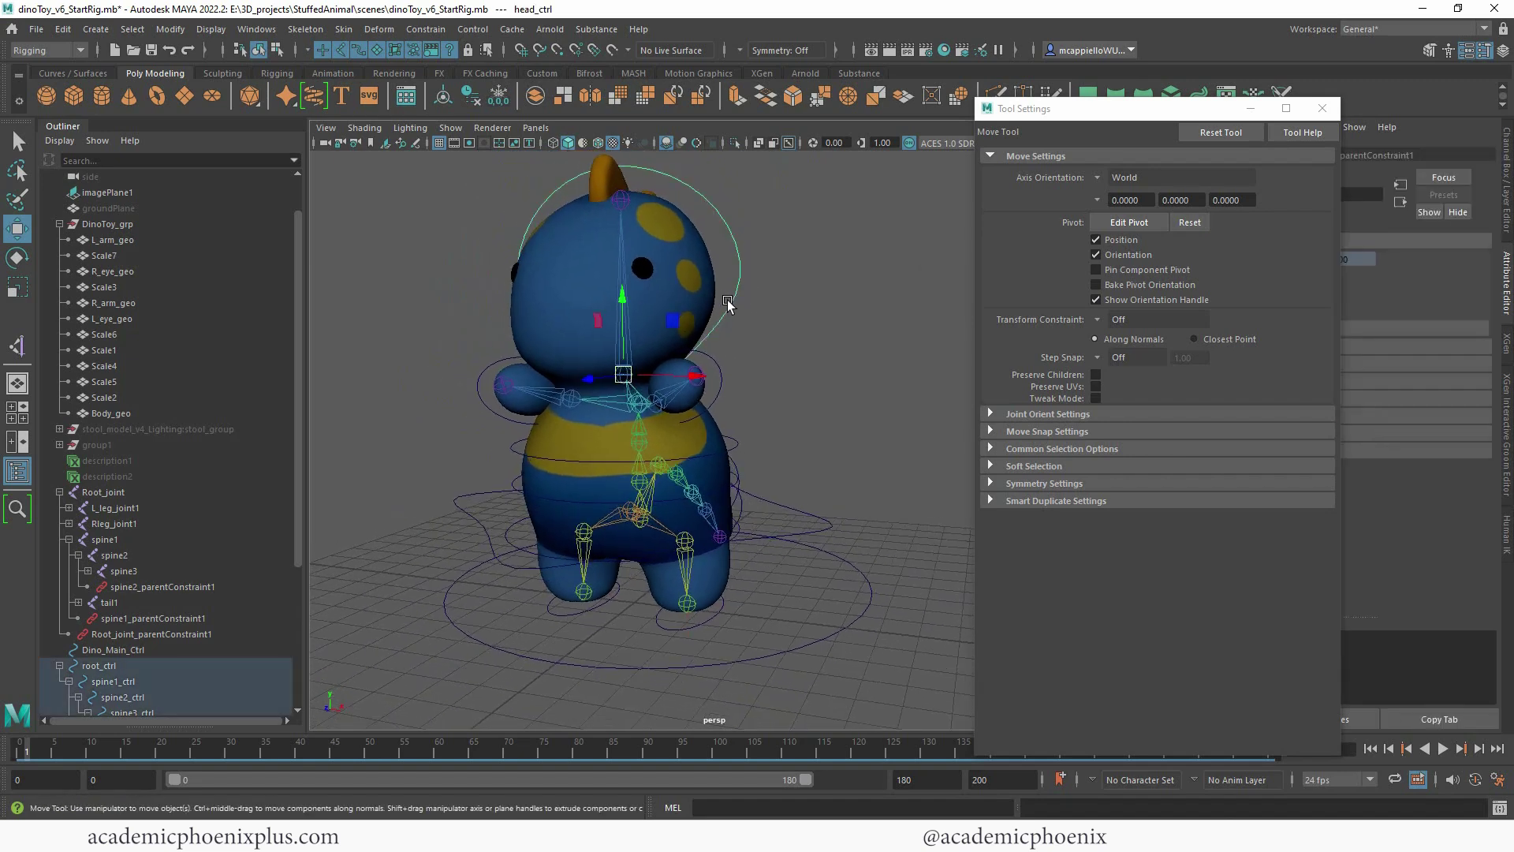
{"action": "key", "text": "e"}
{"action": "left_click_drag", "start_coordinate": [627, 314], "coordinate": [718, 399]}
{"action": "key", "text": "ctrl+z"}
Try out the arm controls on the bound mesh and undo the change.
{"action": "left_click", "coordinate": [788, 384]}
{"action": "left_click", "coordinate": [716, 392]}
{"action": "key", "text": "ctrl+z"}
{"action": "left_click", "coordinate": [484, 402]}
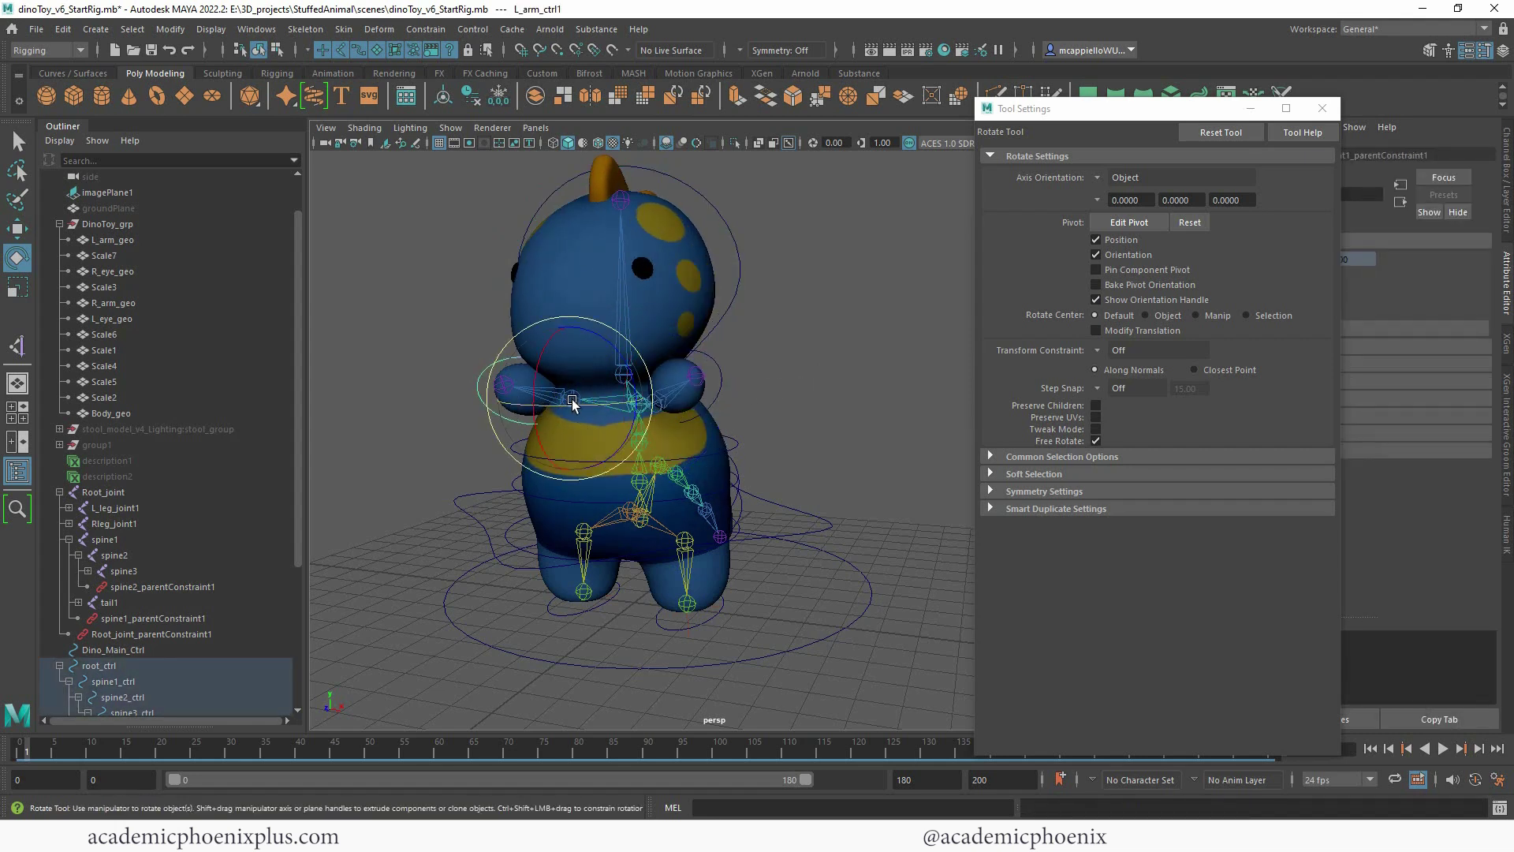
Test the bound body by moving root_ctrl from a side view, and undo the move.
{"action": "left_click_drag", "start_coordinate": [875, 470], "coordinate": [788, 458], "text": "alt"}
{"action": "left_click_drag", "start_coordinate": [518, 547], "coordinate": [501, 549], "text": "alt"}
{"action": "left_click", "coordinate": [473, 519]}
{"action": "mouse_move", "coordinate": [593, 513]}
{"action": "left_mouse_down"}
{"action": "mouse_move", "coordinate": [606, 514]}
{"action": "mouse_move", "coordinate": [578, 513]}
{"action": "left_mouse_up"}
{"action": "left_click", "coordinate": [425, 511]}
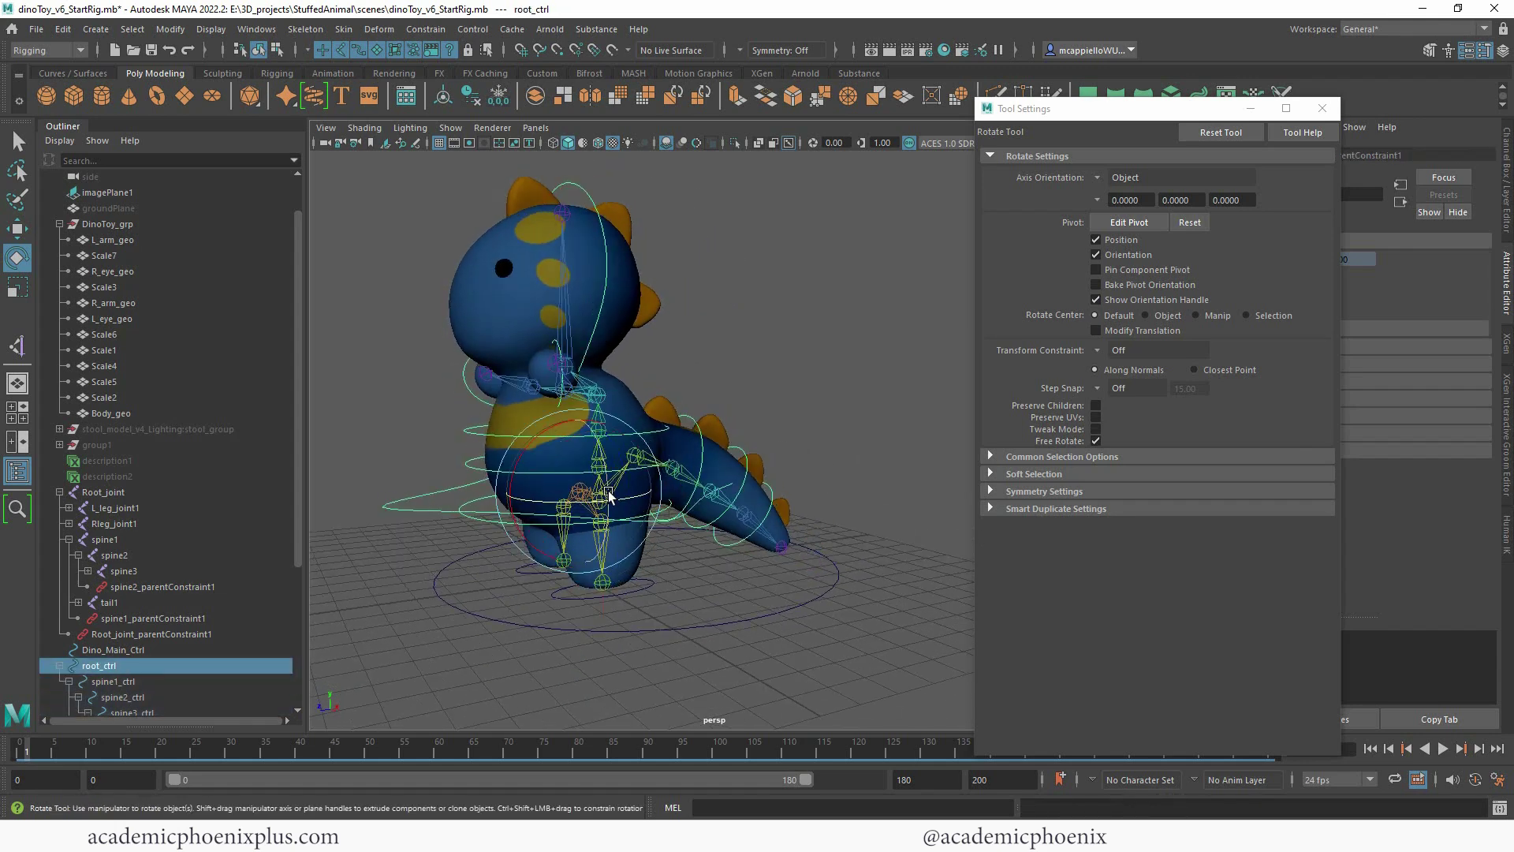
{"action": "key", "text": "w"}
{"action": "mouse_move", "coordinate": [592, 498]}
{"action": "left_mouse_down"}
{"action": "mouse_move", "coordinate": [640, 451]}
{"action": "mouse_move", "coordinate": [570, 491]}
{"action": "left_mouse_up"}
{"action": "key", "text": "ctrl+z"}
Test-move the left foot control and examine the bound dinosaur from the front.
{"action": "left_click", "coordinate": [641, 585]}
{"action": "left_click_drag", "start_coordinate": [604, 586], "coordinate": [585, 587]}
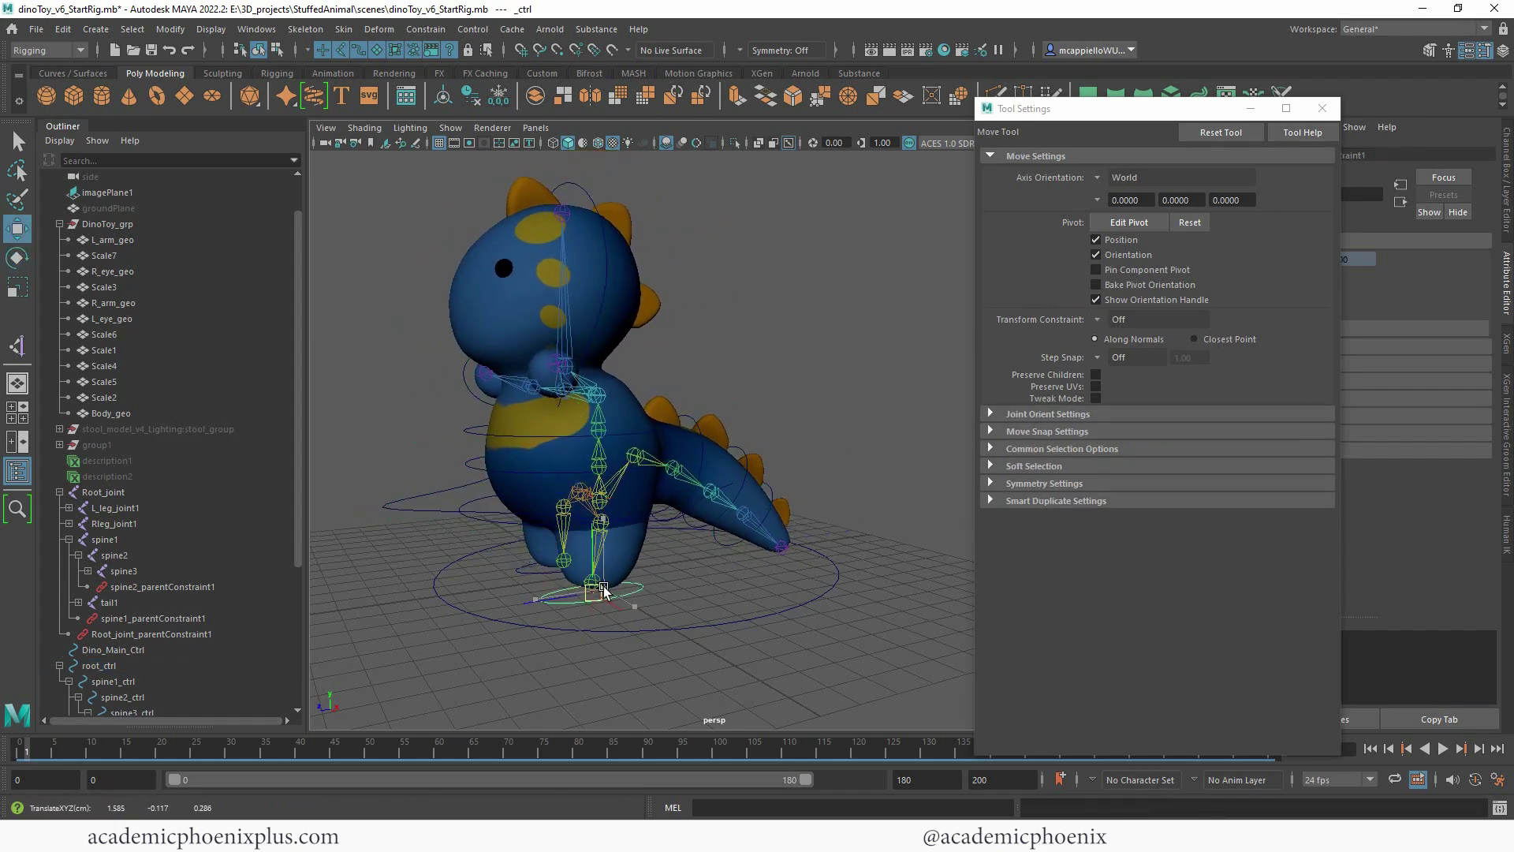
{"action": "mouse_move", "coordinate": [741, 392]}
{"action": "left_mouse_down", "text": "alt"}
{"action": "mouse_move", "coordinate": [802, 389]}
{"action": "mouse_move", "coordinate": [743, 384]}
{"action": "left_mouse_up", "text": "alt"}
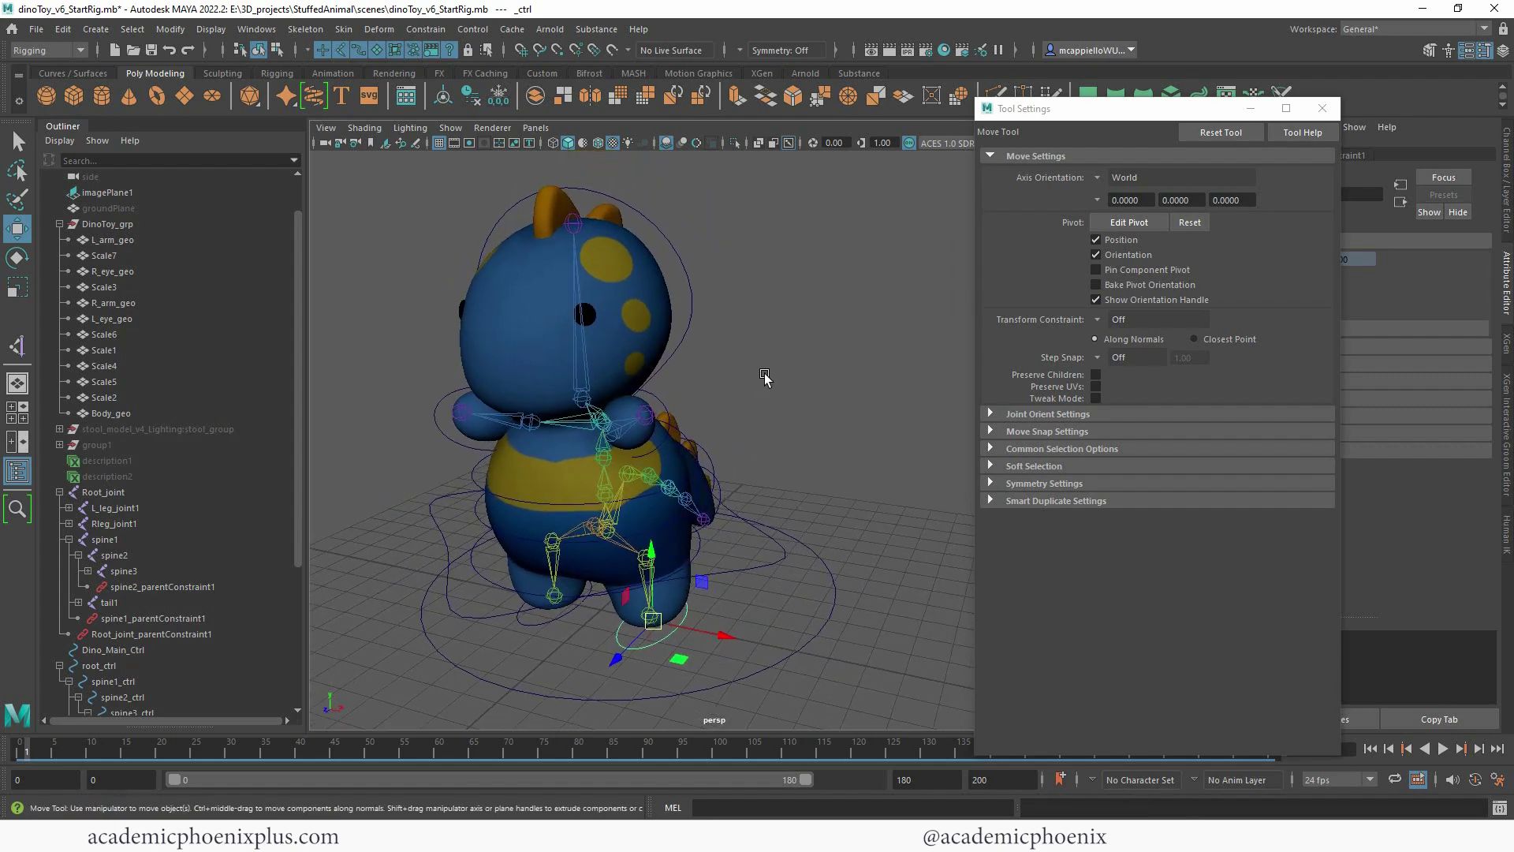
{"action": "middle_click_drag", "start_coordinate": [703, 391], "coordinate": [734, 352], "text": "alt"}
{"action": "mouse_move", "coordinate": [749, 369]}
{"action": "left_mouse_down", "text": "alt"}
{"action": "mouse_move", "coordinate": [791, 358]}
{"action": "mouse_move", "coordinate": [750, 371]}
{"action": "left_mouse_up", "text": "alt"}
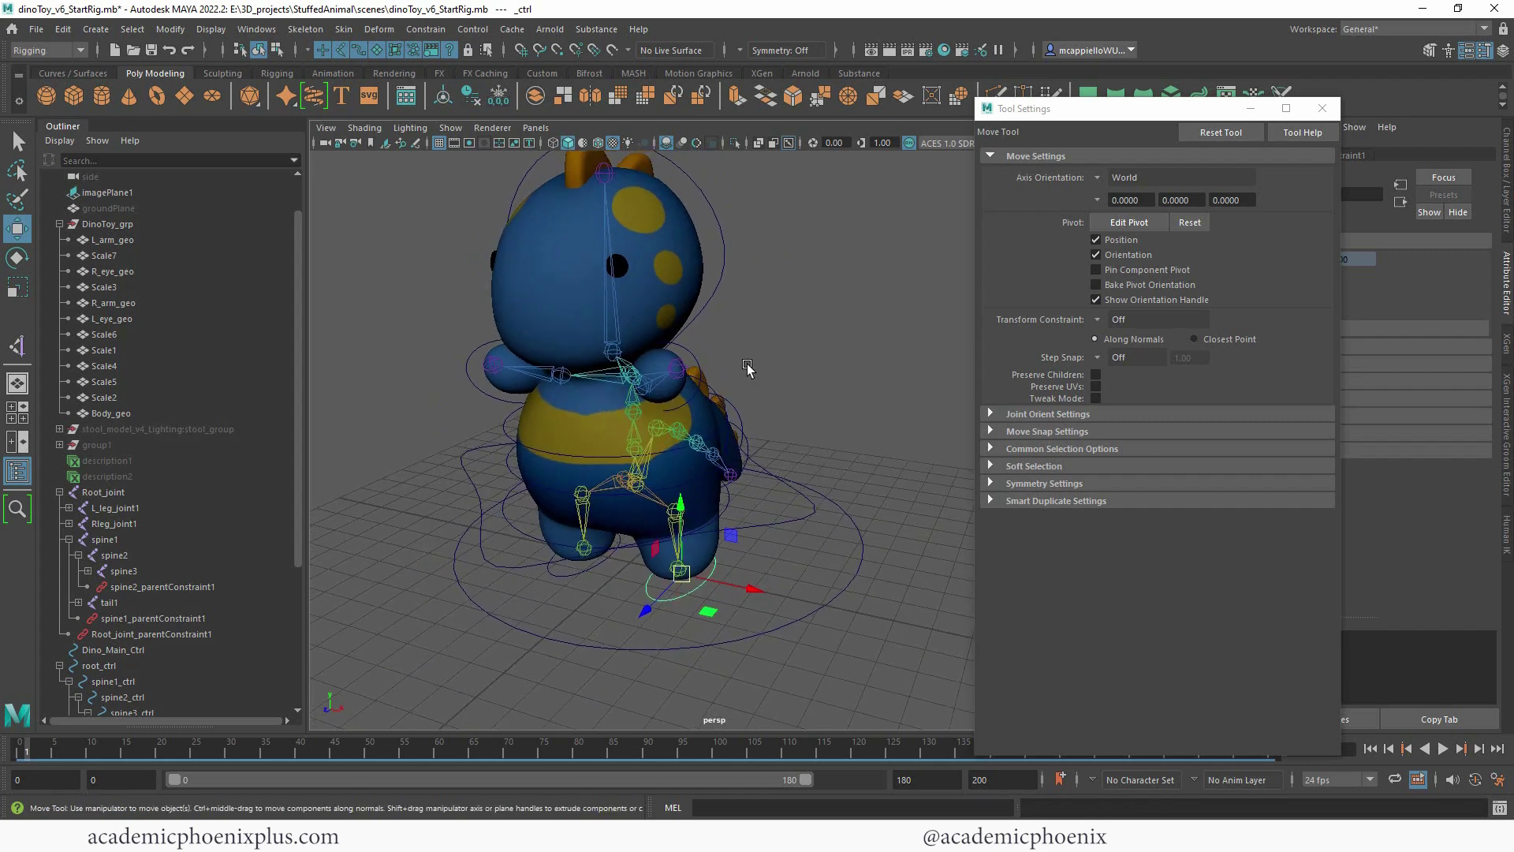
{"action": "right_click_drag", "start_coordinate": [750, 365], "coordinate": [825, 323], "text": "alt"}
{"action": "middle_click_drag", "start_coordinate": [825, 325], "coordinate": [830, 396], "text": "alt"}
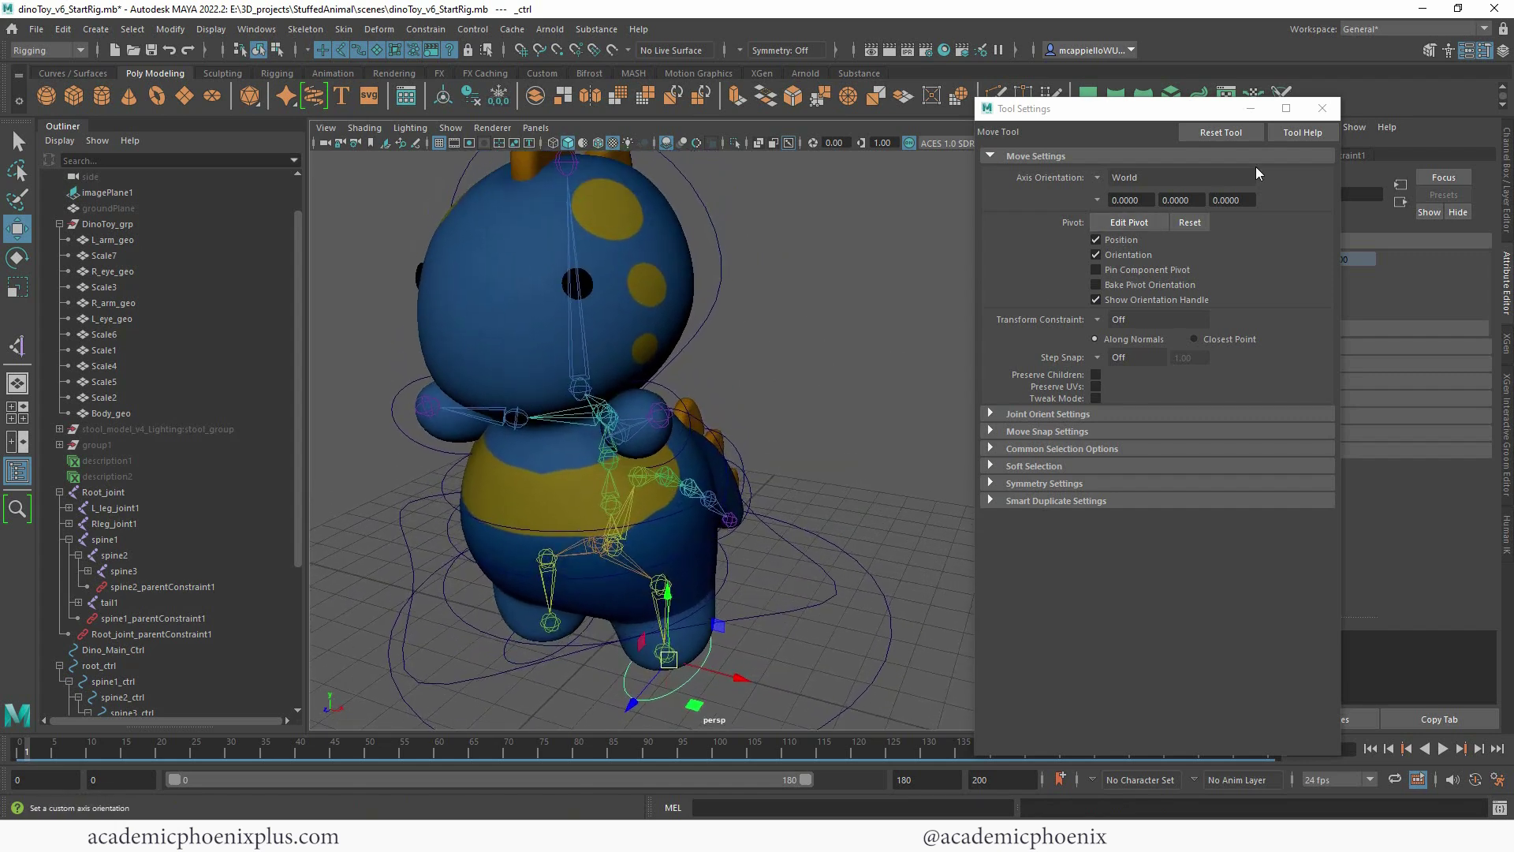
Close the Move tool settings and examine the bound dinosaur from several angles and distances.
{"action": "left_click", "coordinate": [1321, 109]}
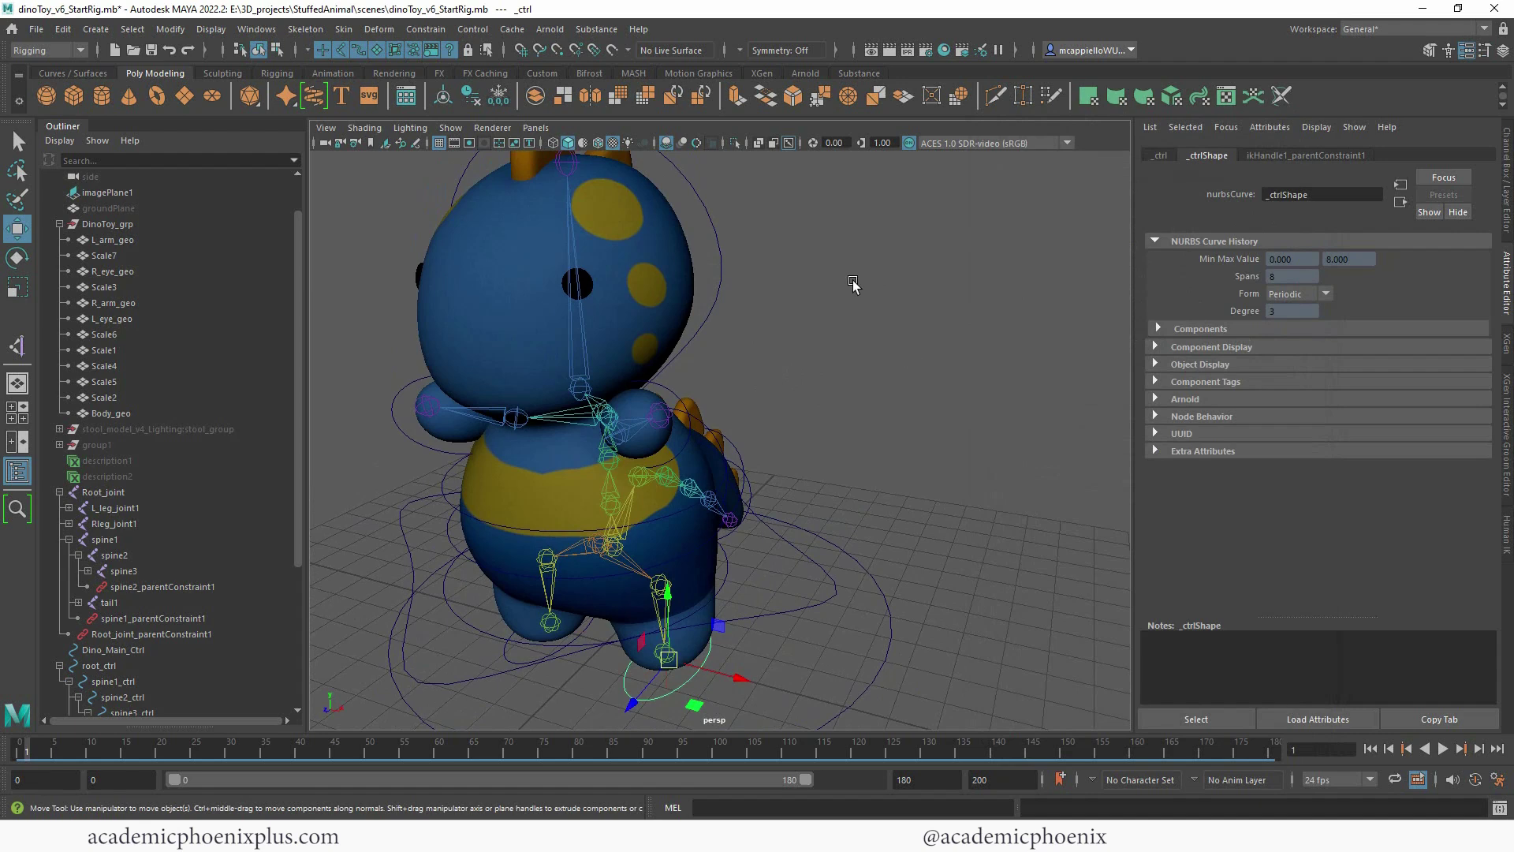
{"action": "middle_click_drag", "start_coordinate": [839, 311], "coordinate": [932, 363], "text": "alt"}
{"action": "right_click_drag", "start_coordinate": [904, 334], "coordinate": [829, 341], "text": "alt"}
{"action": "left_click_drag", "start_coordinate": [859, 347], "coordinate": [827, 333], "text": "alt"}
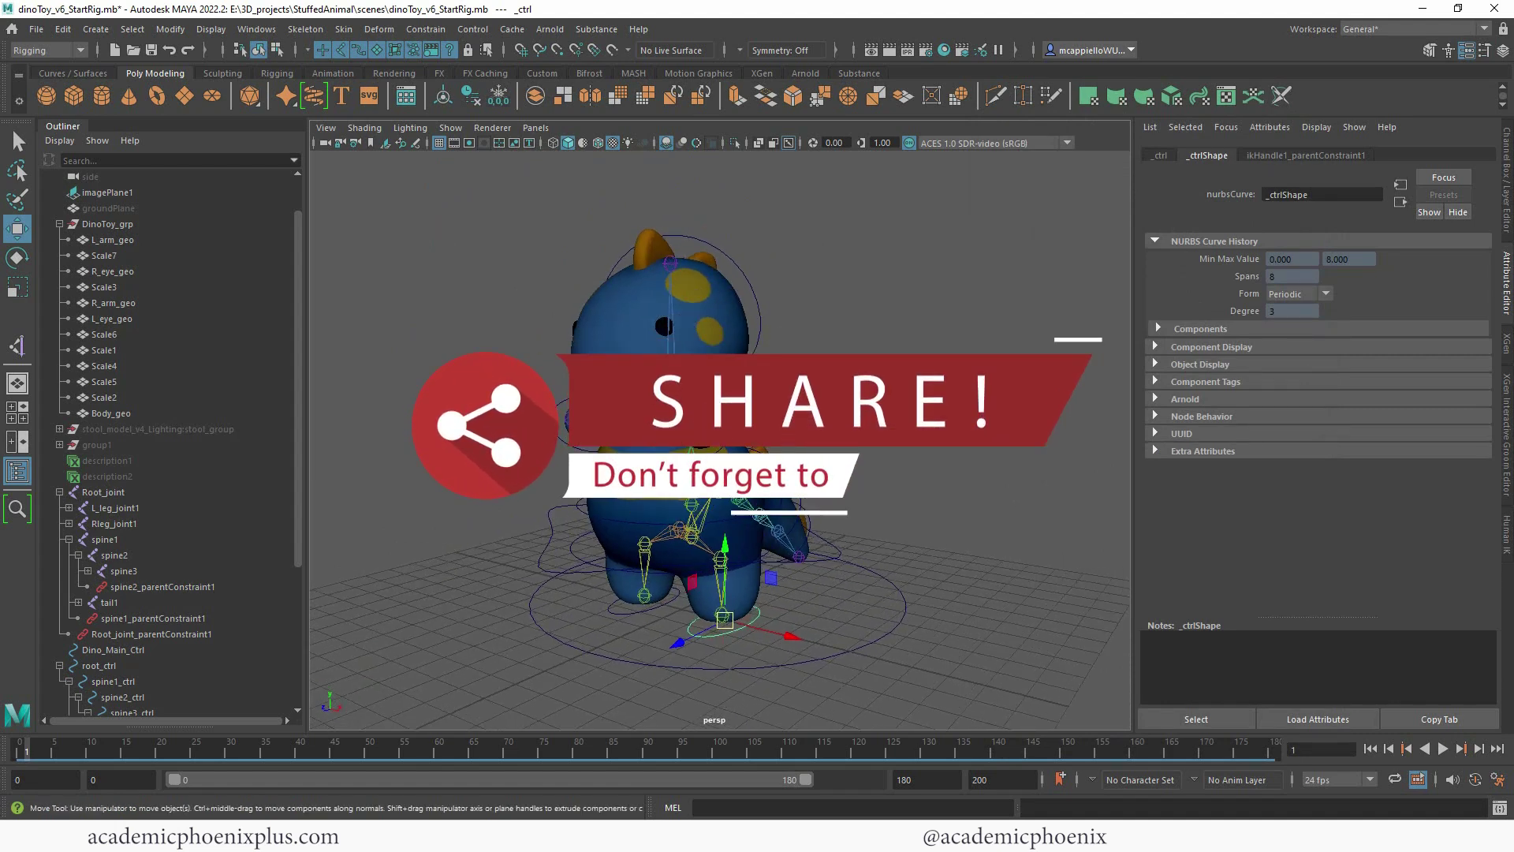
{"action": "right_click_drag", "start_coordinate": [896, 294], "coordinate": [1014, 338], "text": "alt"}
{"action": "middle_click_drag", "start_coordinate": [962, 348], "coordinate": [984, 347], "text": "alt"}
{"action": "right_click_drag", "start_coordinate": [907, 323], "coordinate": [803, 300], "text": "alt"}
{"action": "left_click_drag", "start_coordinate": [973, 355], "coordinate": [914, 342], "text": "alt"}
{"action": "right_click_drag", "start_coordinate": [826, 333], "coordinate": [1009, 338], "text": "alt"}
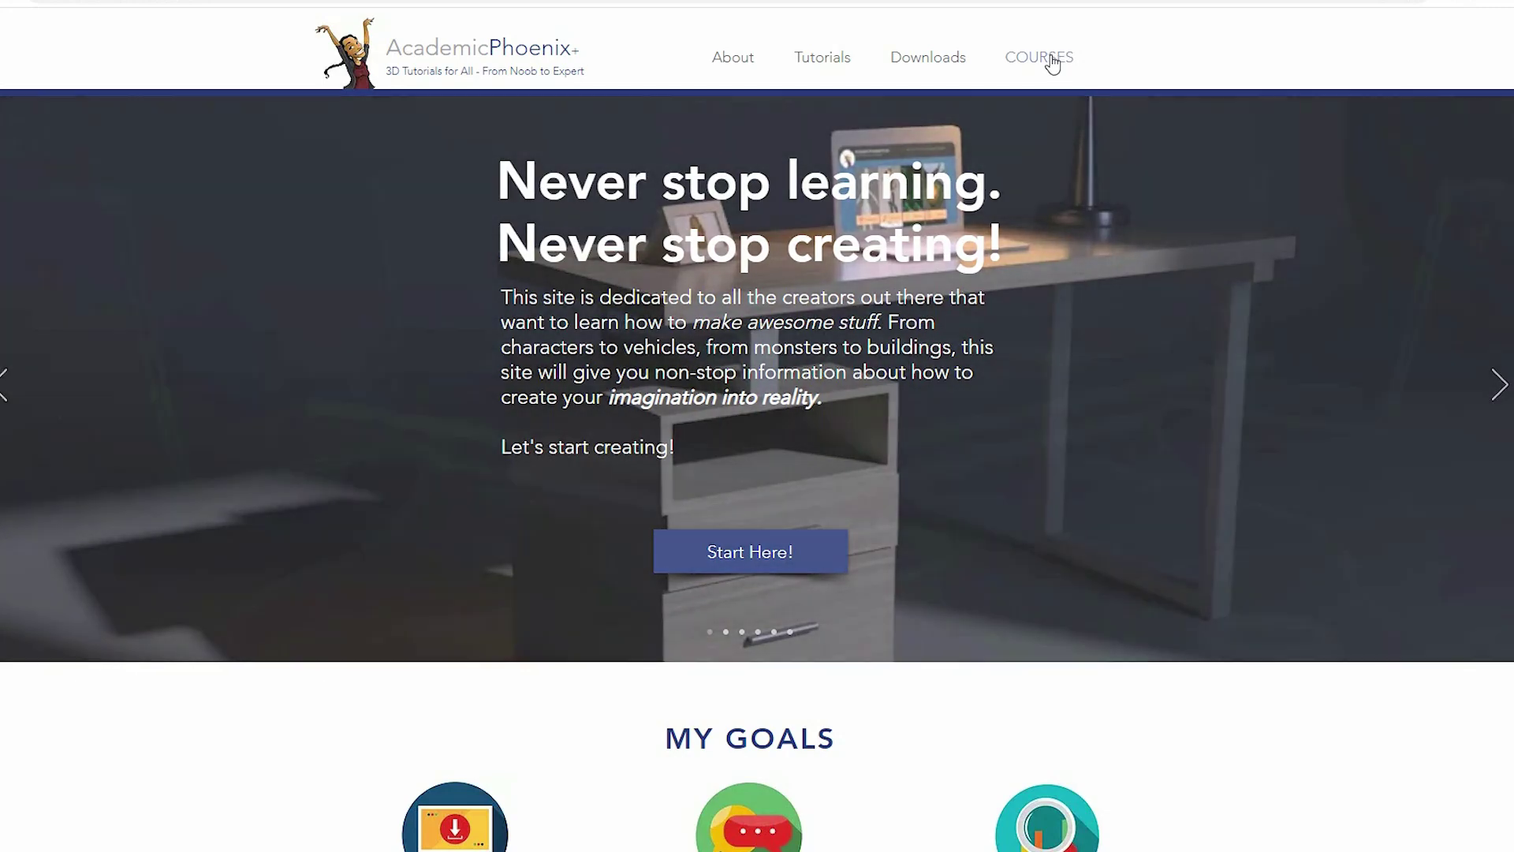
Switch to the AcademicPhoenix+ website and look through the course page "Maya Beginner: 3D Model and Texture a Still Life".
{"action": "left_click", "coordinate": [1041, 70]}
{"action": "scroll", "coordinate": [1055, 481], "scroll_direction": "down", "scroll_amount": 1}
{"action": "left_click", "coordinate": [776, 666]}
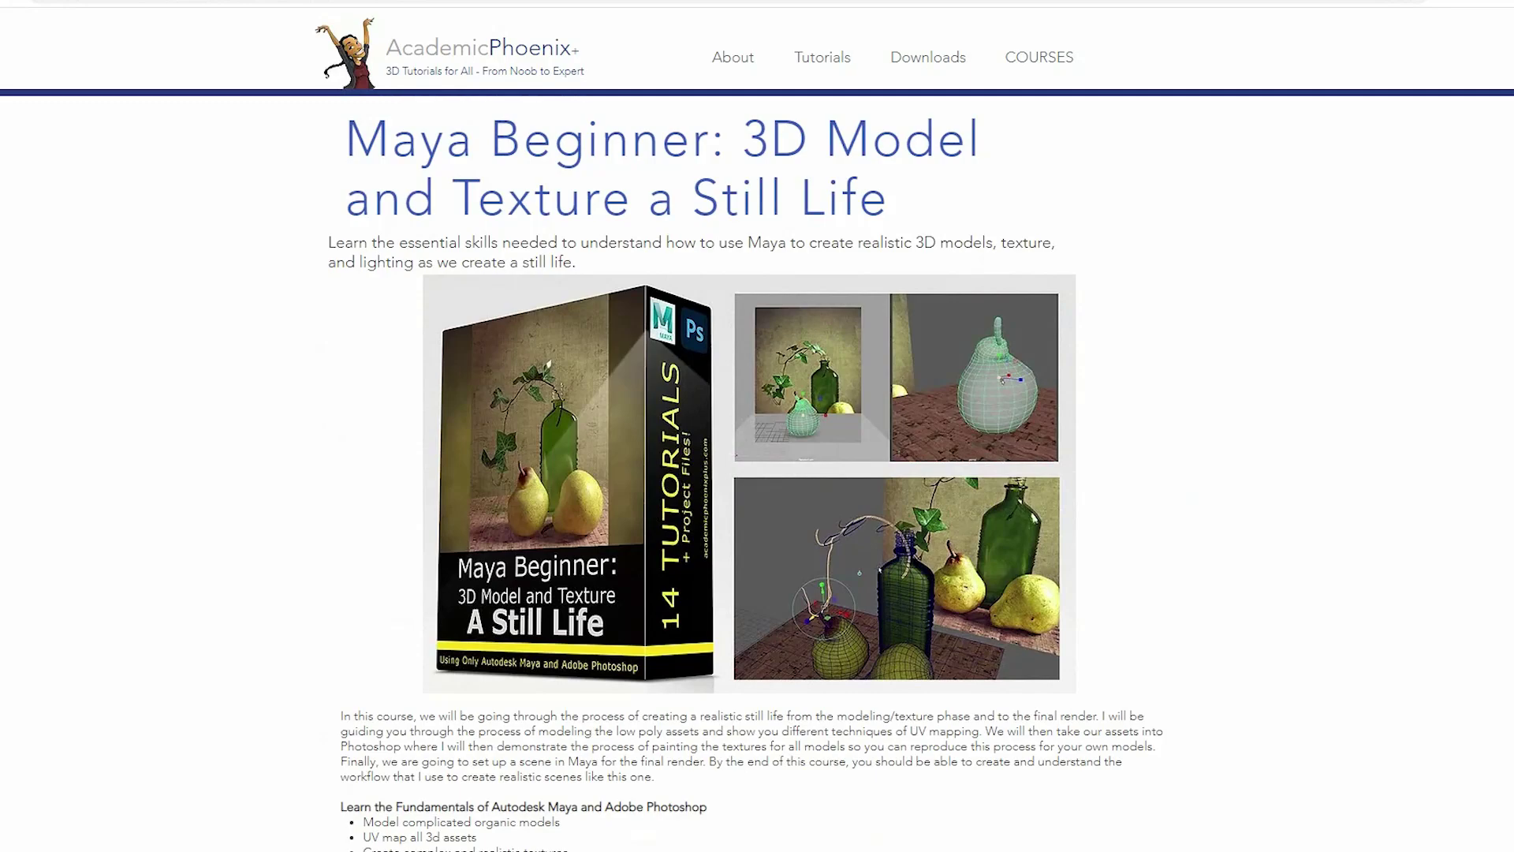
{"action": "scroll", "coordinate": [879, 570], "scroll_direction": "down", "scroll_amount": 10}
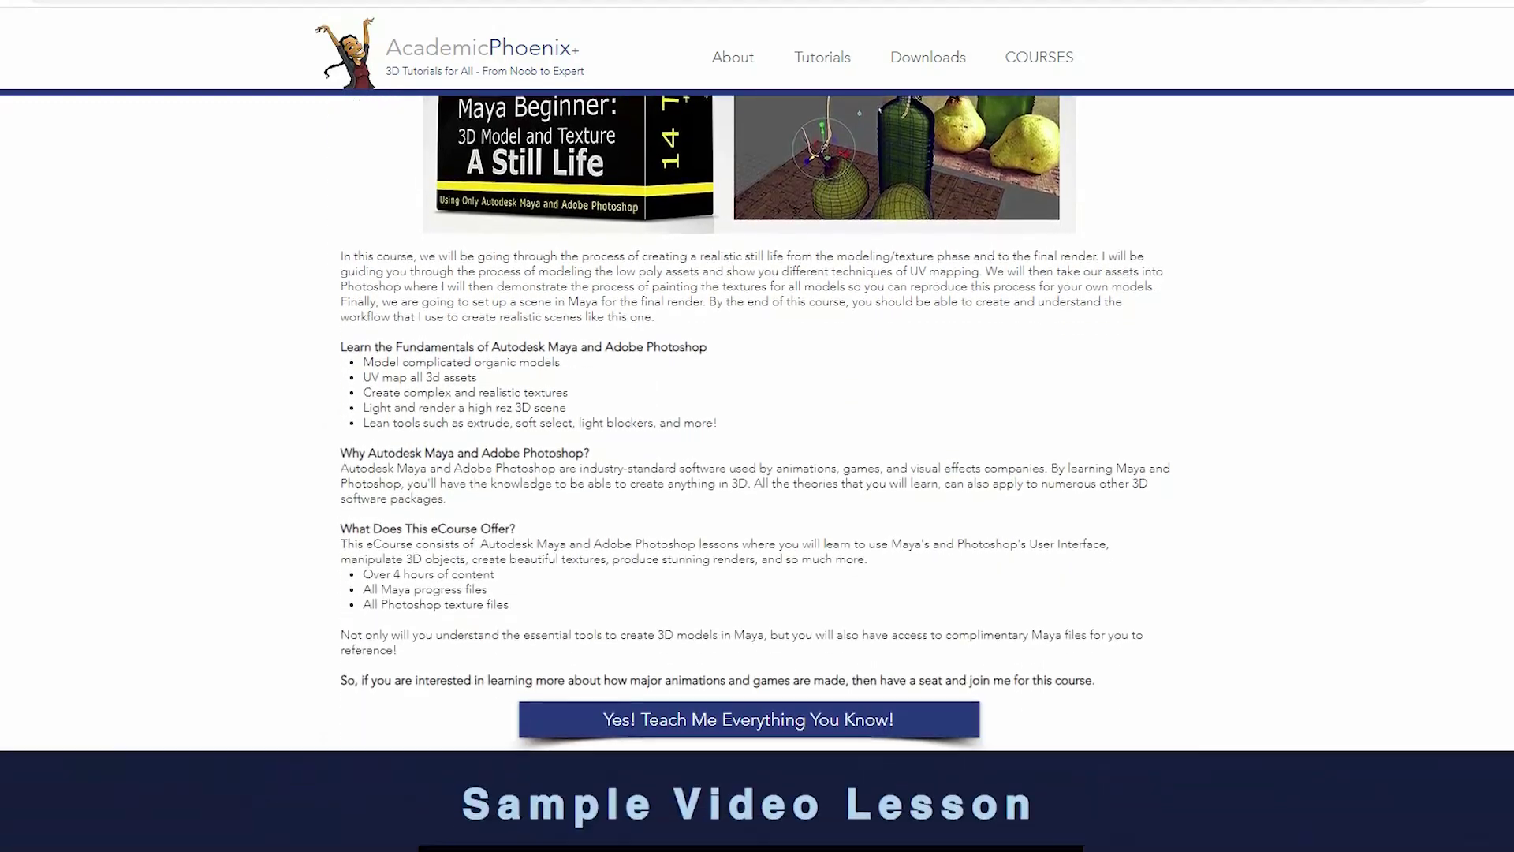
{"action": "scroll", "coordinate": [757, 473], "scroll_direction": "up", "scroll_amount": 10}
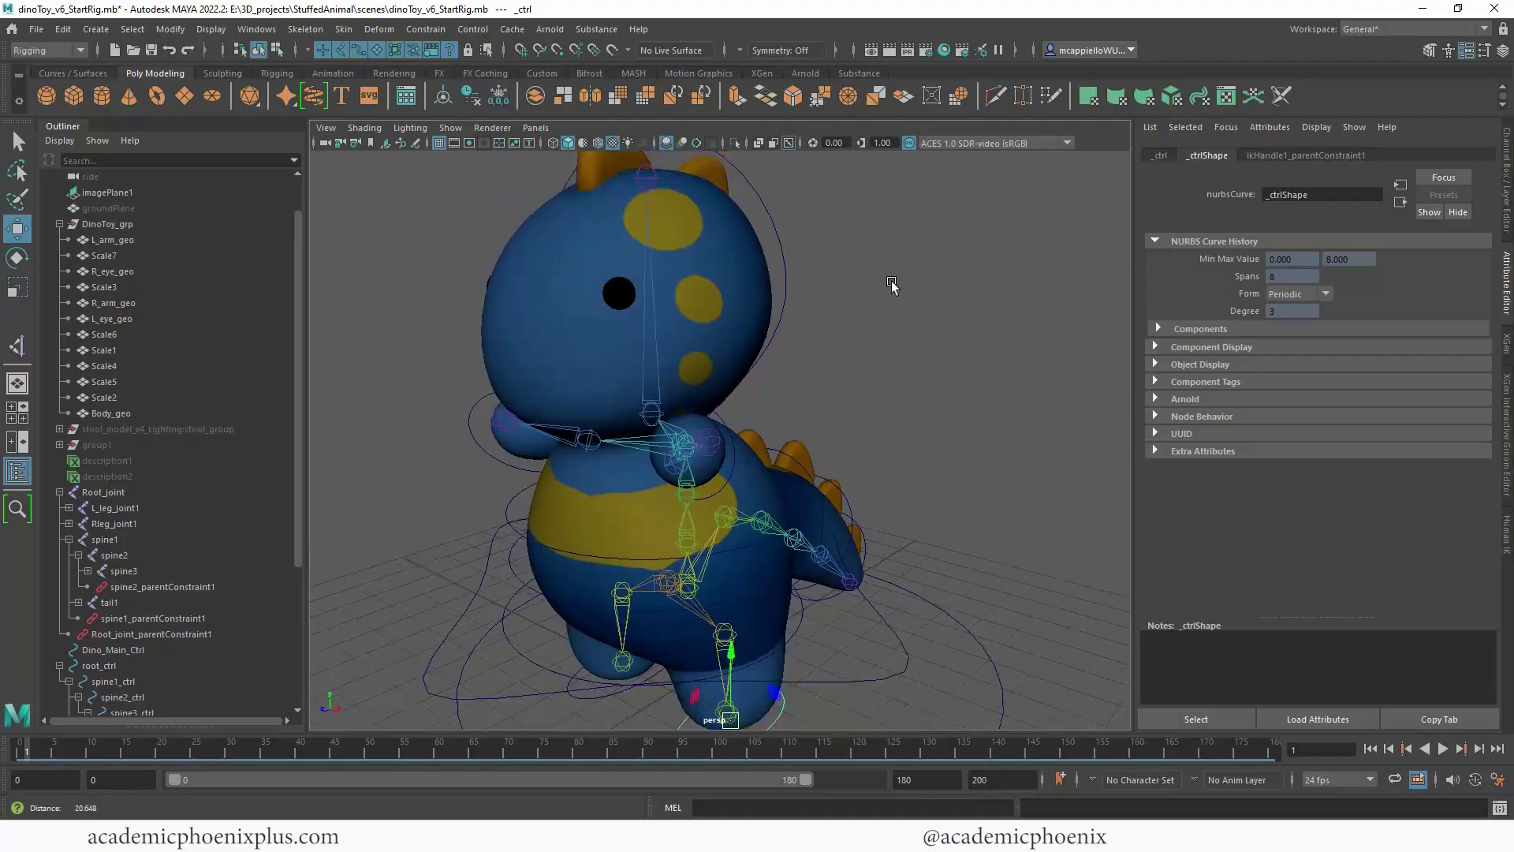
Switch back to Maya and select the dinosaur's Body_geo mesh in a front view.
{"action": "right_click_drag", "start_coordinate": [891, 283], "coordinate": [780, 268], "text": "alt"}
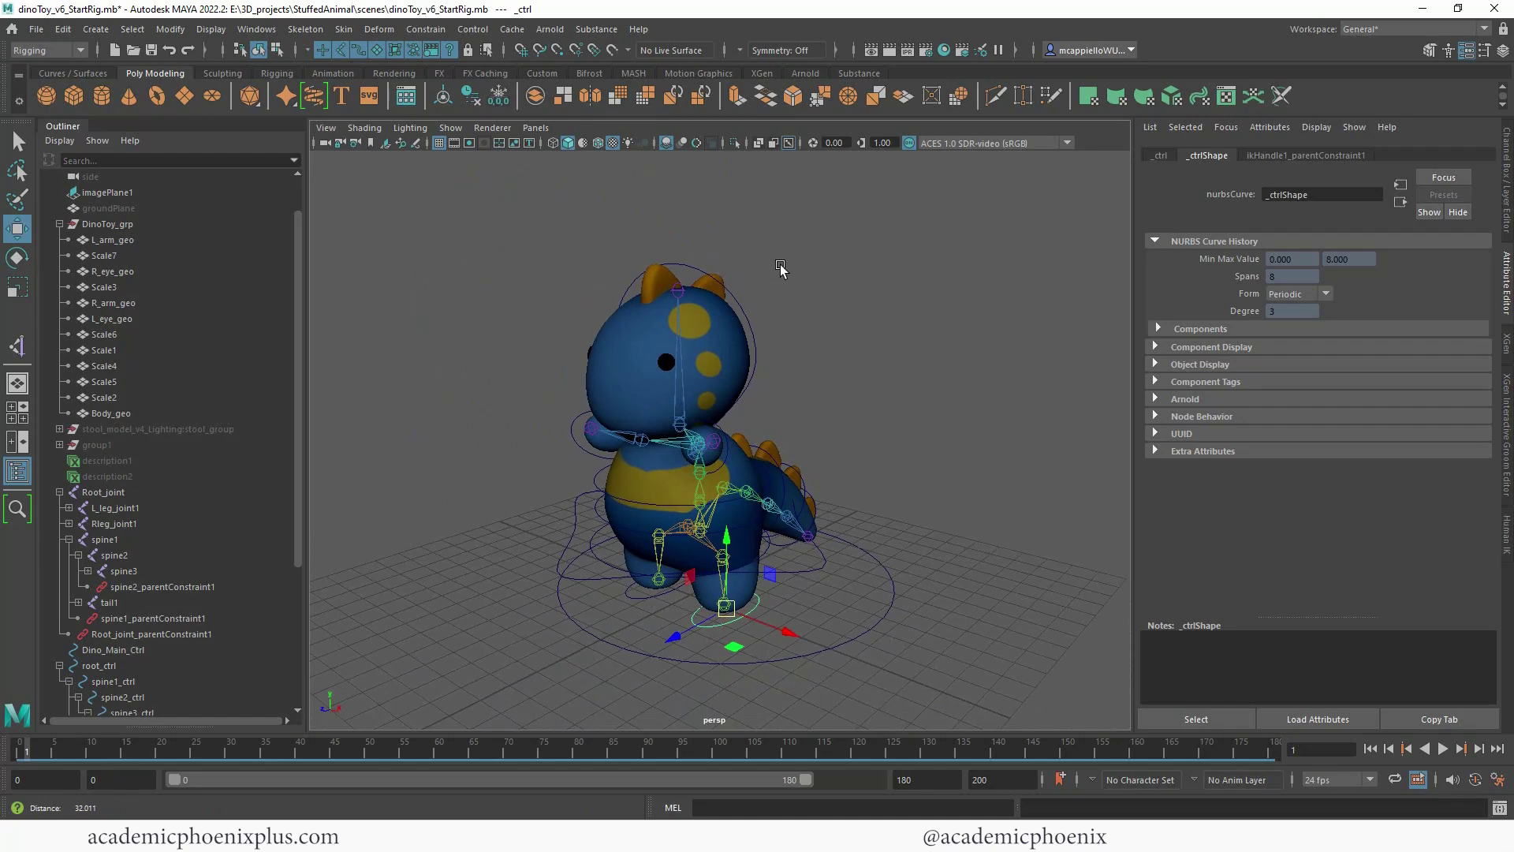
{"action": "left_click_drag", "start_coordinate": [904, 302], "coordinate": [936, 301], "text": "alt"}
{"action": "scroll", "coordinate": [1000, 307], "scroll_direction": "up", "scroll_amount": 3}
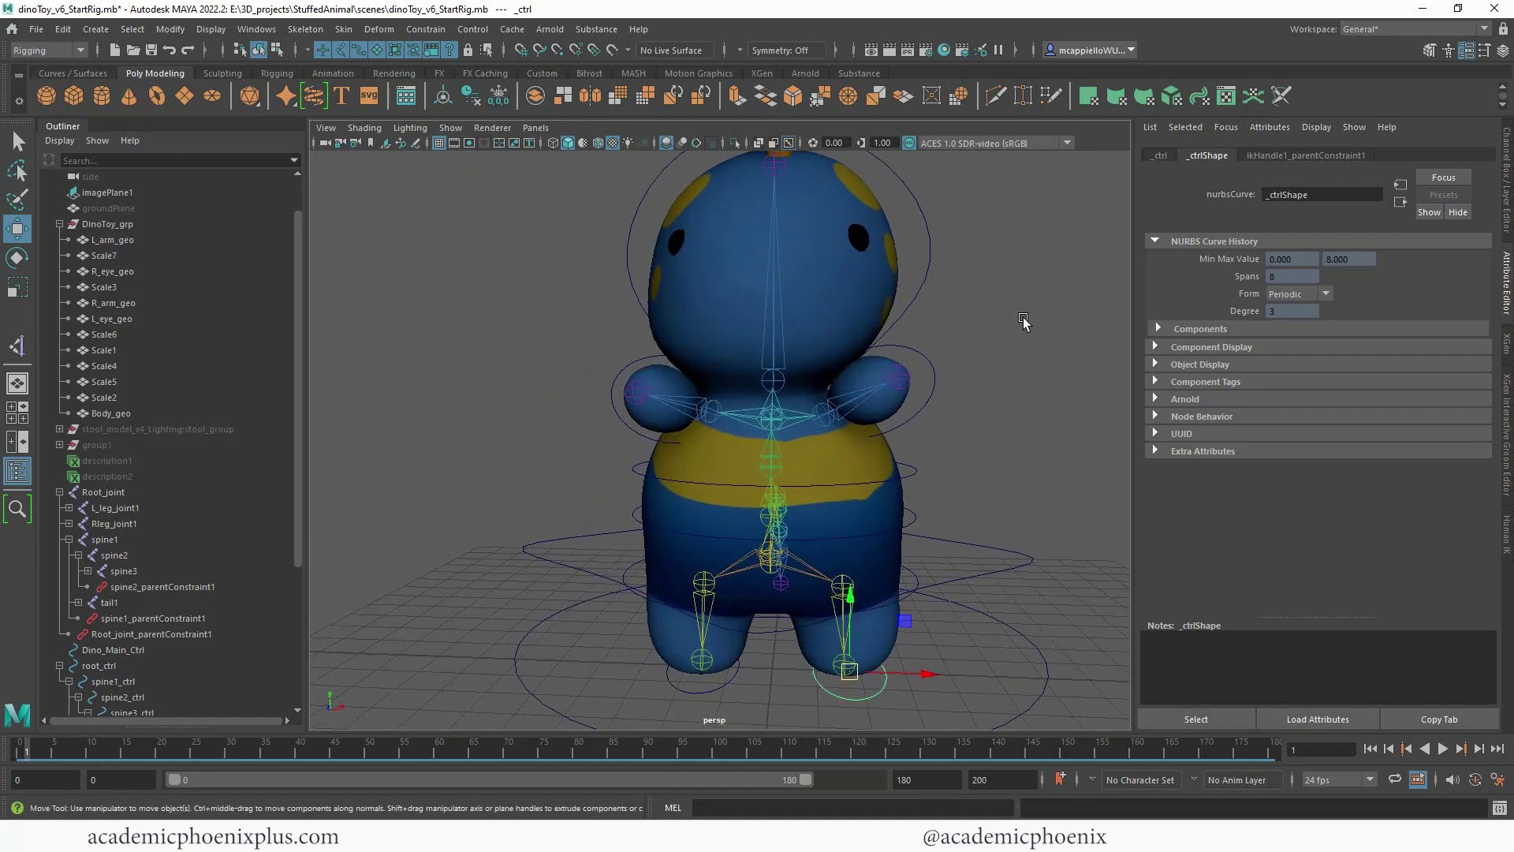
{"action": "middle_click_drag", "start_coordinate": [926, 358], "coordinate": [838, 391], "text": "alt"}
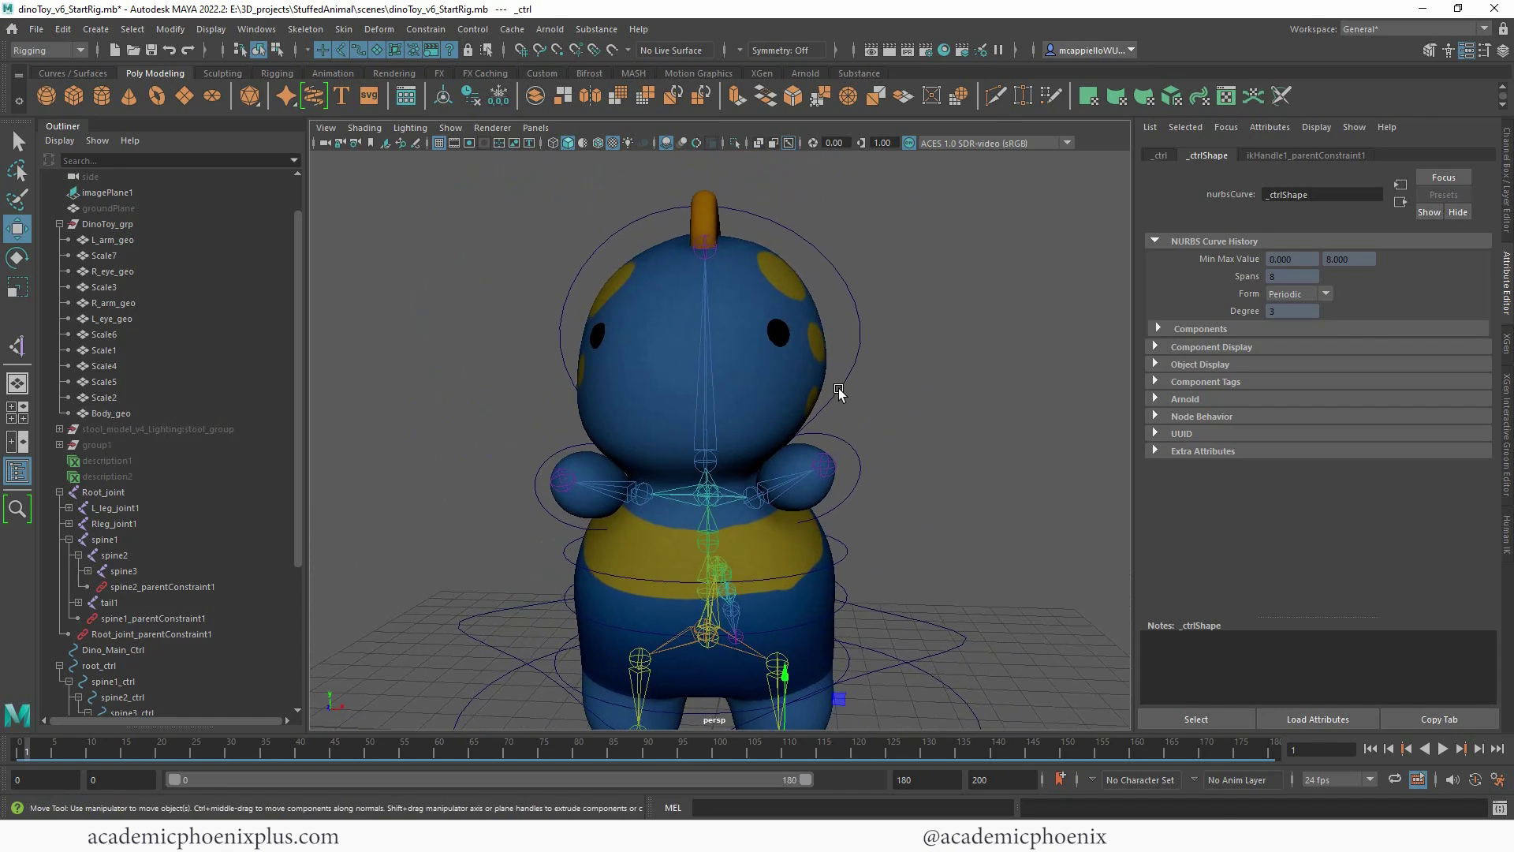
{"action": "left_click", "coordinate": [800, 365]}
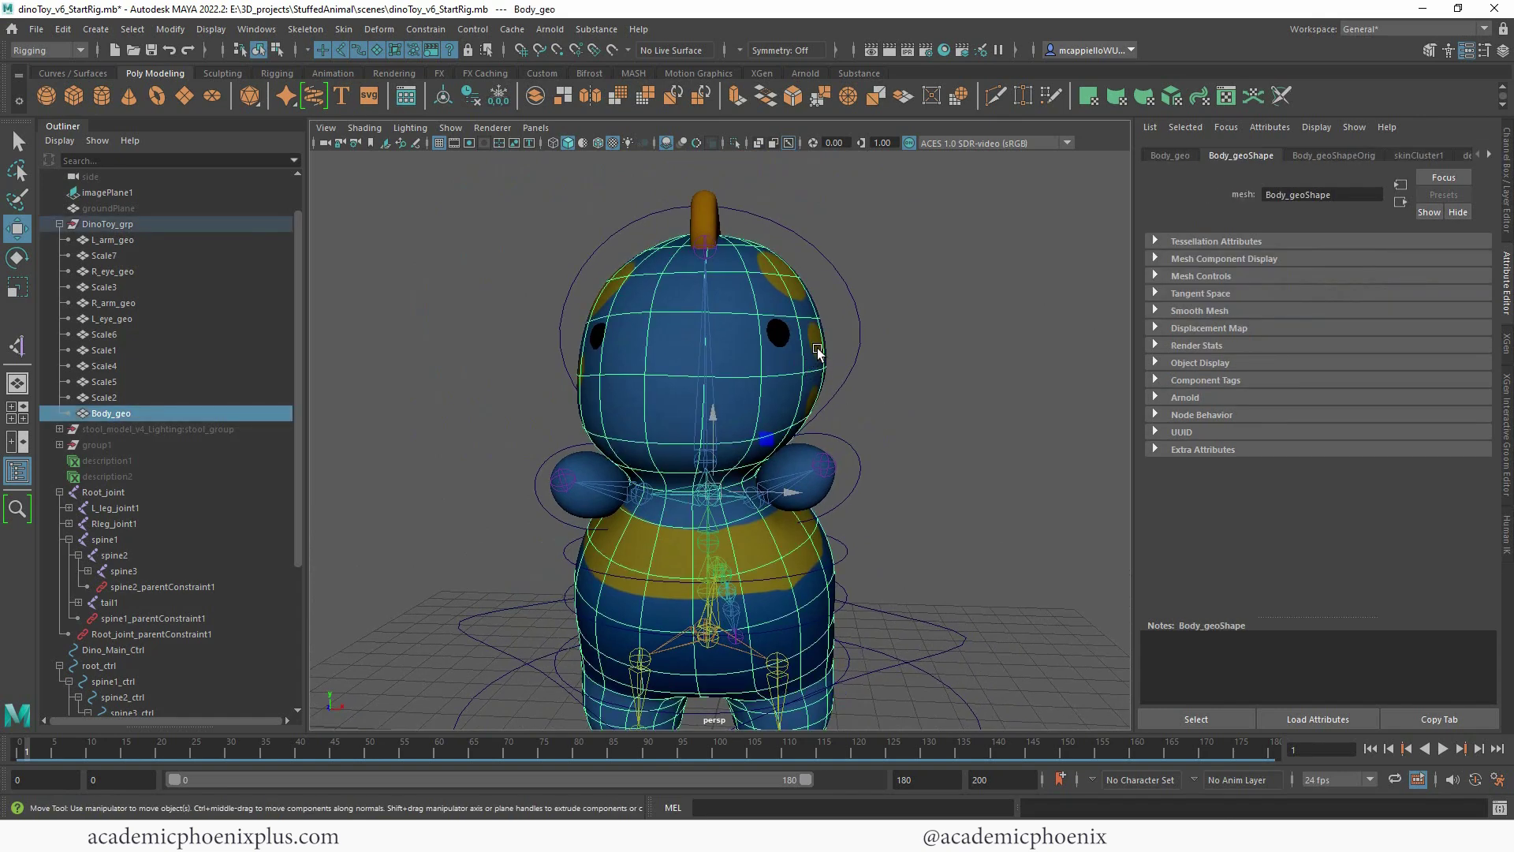